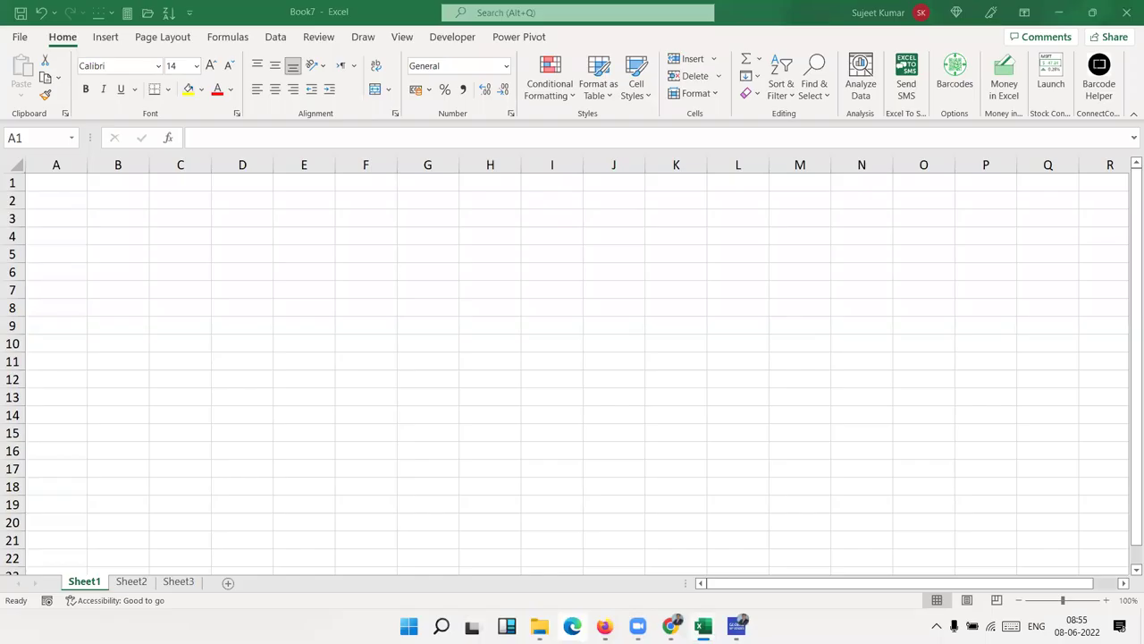
# Step: Browse the Logical functions such as IF, IFS and AND in the Formulas library
pyautogui.click(233, 38)
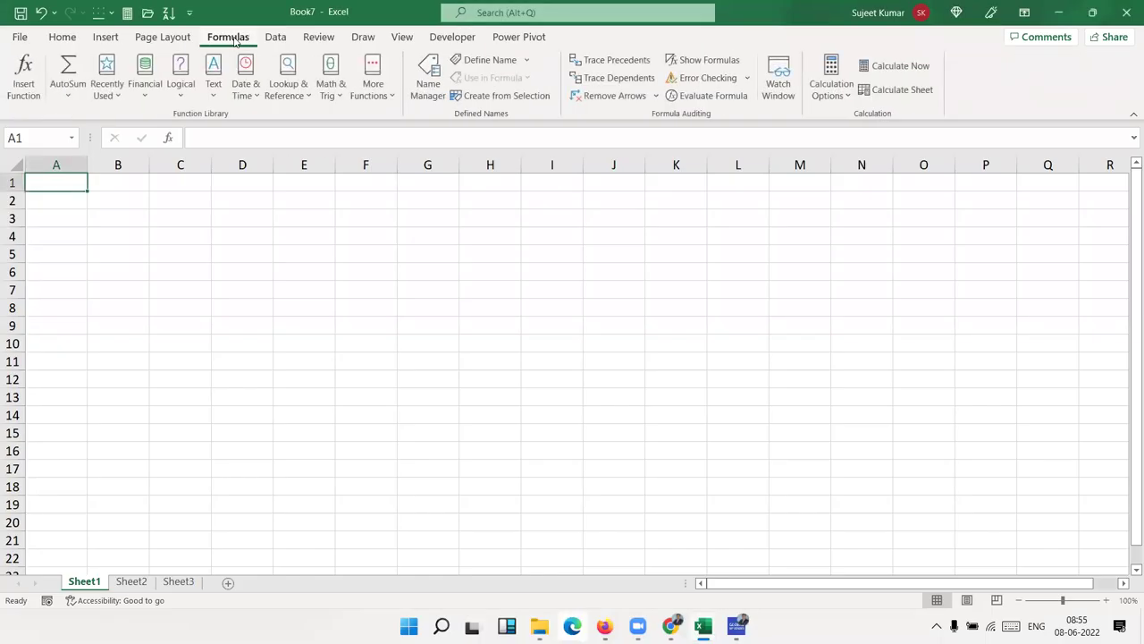
pyautogui.click(176, 94)
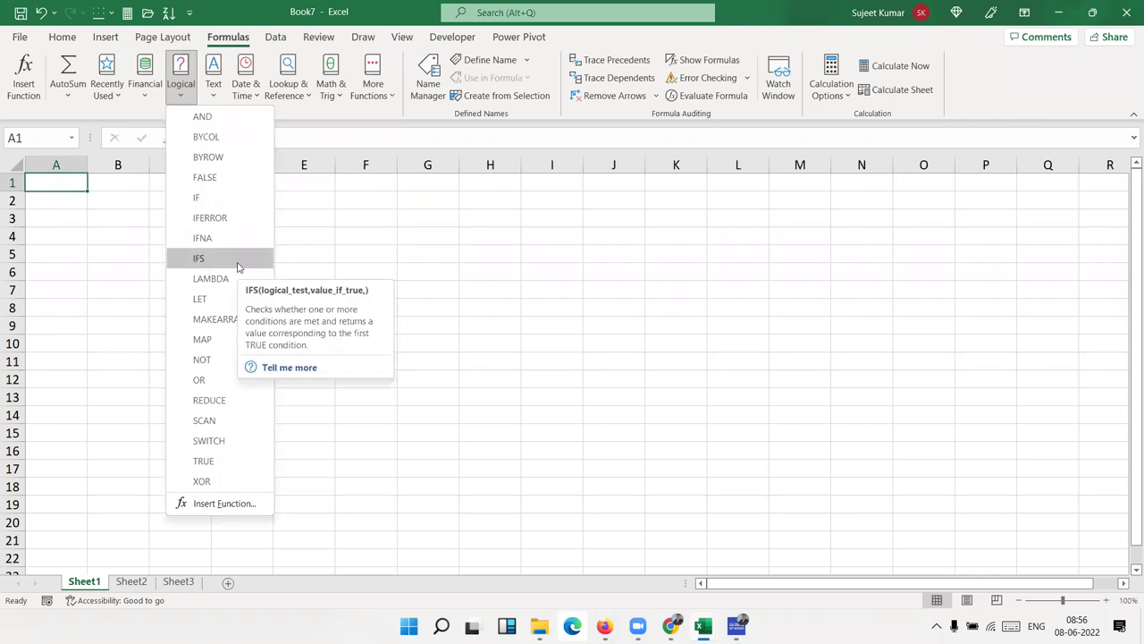
pyautogui.click(296, 226)
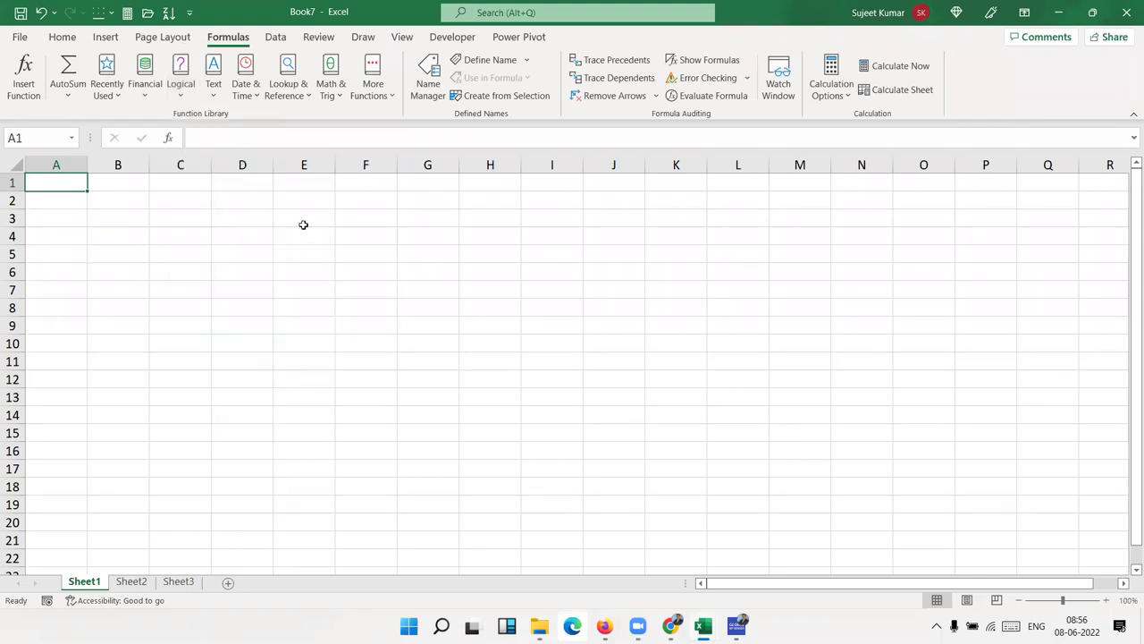
# Step: Add a Sales header in A1 and fill A2:A27 with =RANDBETWEEN(10,90)
pyautogui.write('Sales')
pyautogui.press('Return')
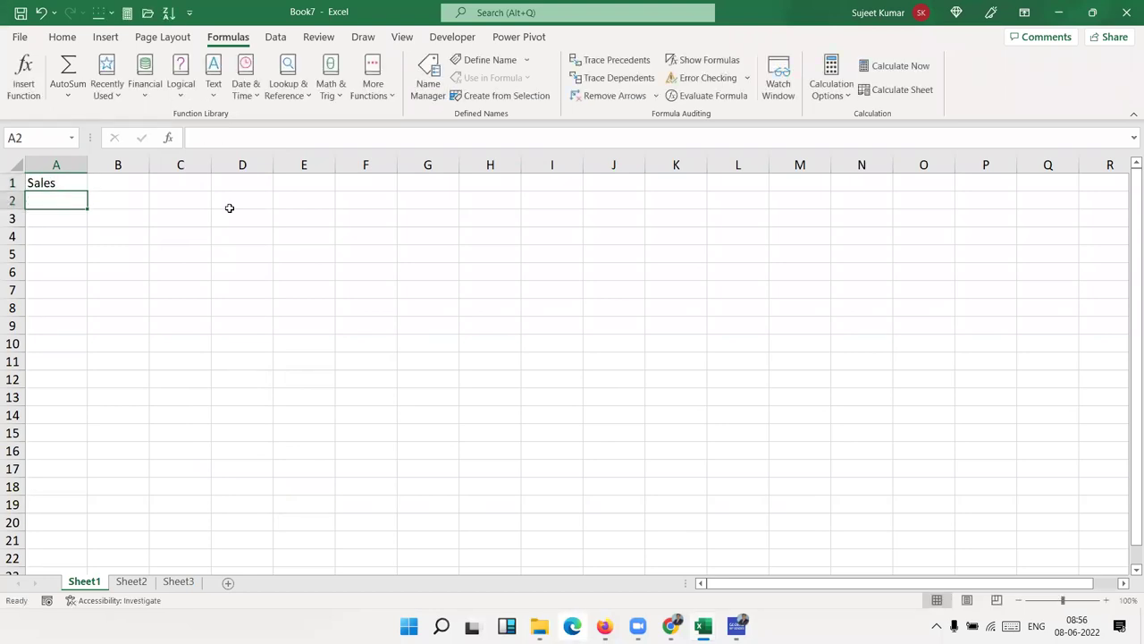
pyautogui.write('=ra')
pyautogui.press('Down')
pyautogui.press('Down')
pyautogui.press('Down')
pyautogui.press('Tab')
pyautogui.write('10,90')
pyautogui.press('Return')
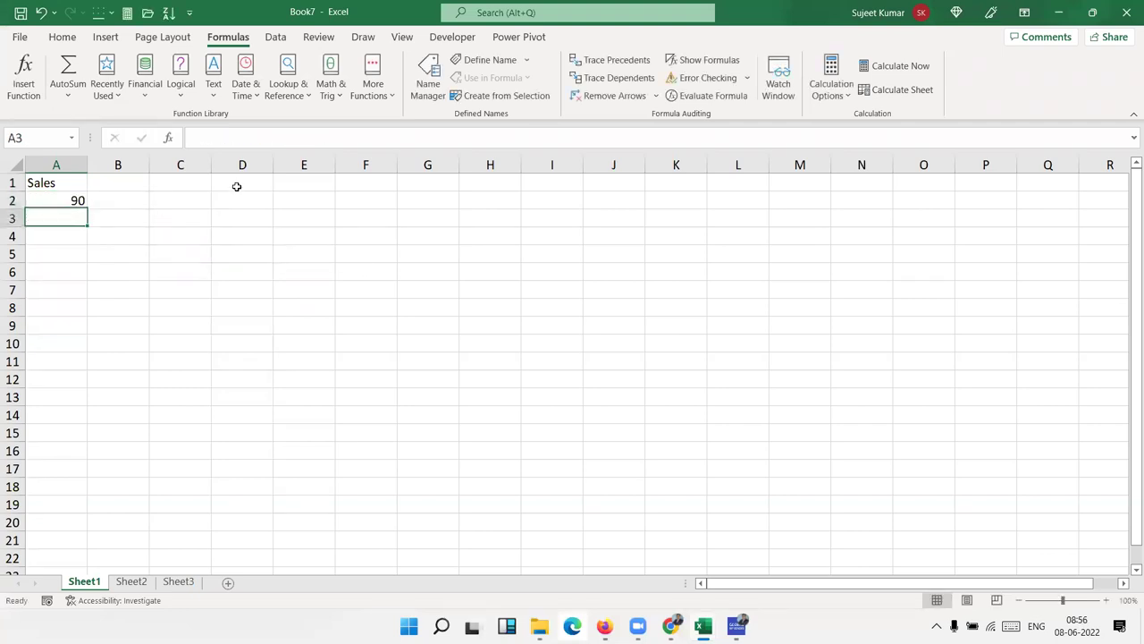
pyautogui.moveTo(61, 200); pyautogui.dragTo(31, 626)
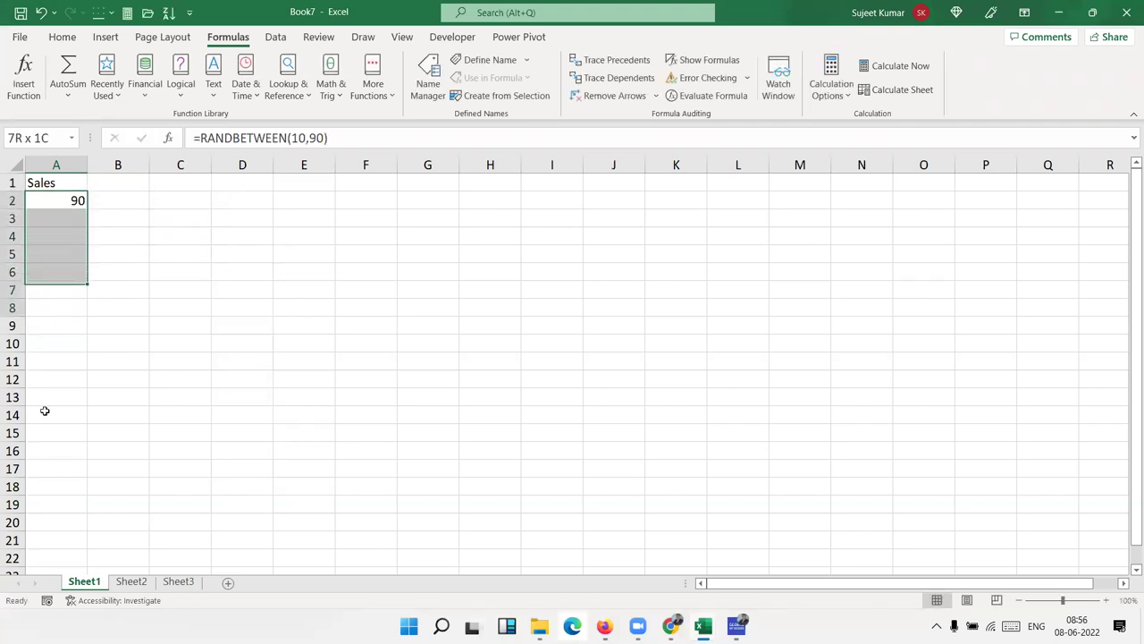
pyautogui.hotkey('ctrl', 'd')
# Step: Convert the random numbers in A2:A27 to static values with Paste Values
pyautogui.hotkey('ctrl', 'c')
pyautogui.click(62, 36)
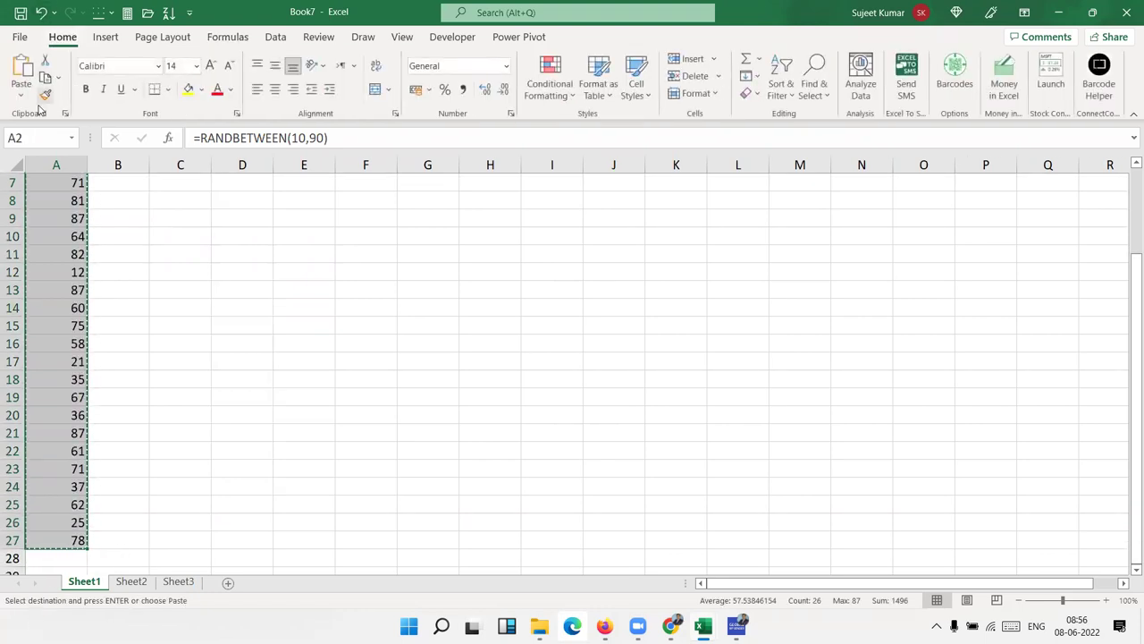
pyautogui.click(21, 93)
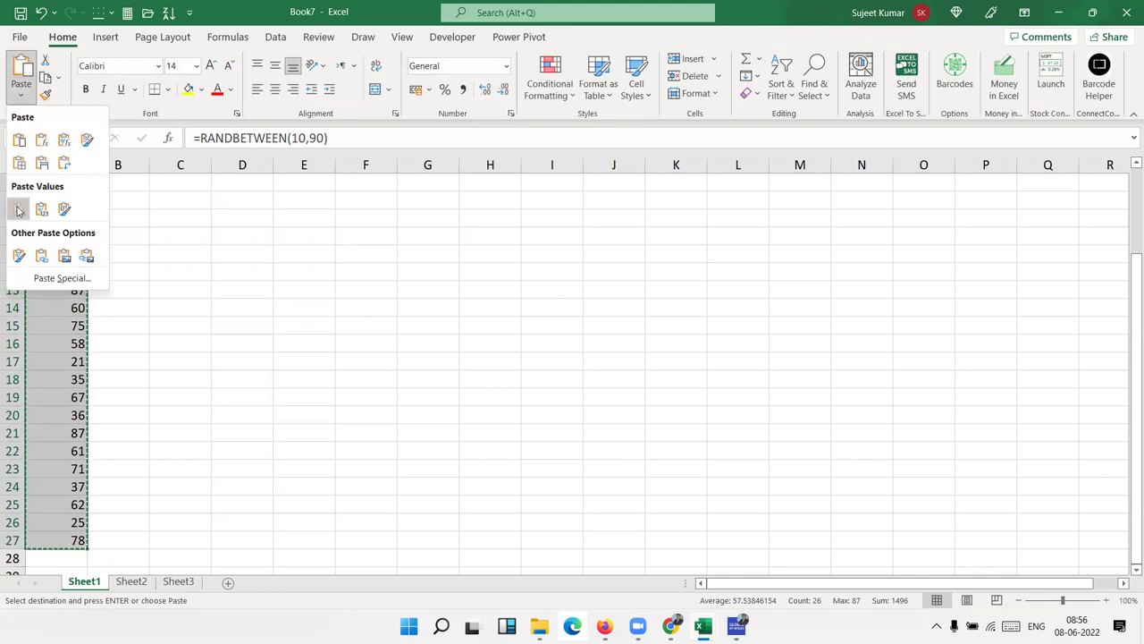
pyautogui.click(19, 209)
pyautogui.click(231, 216)
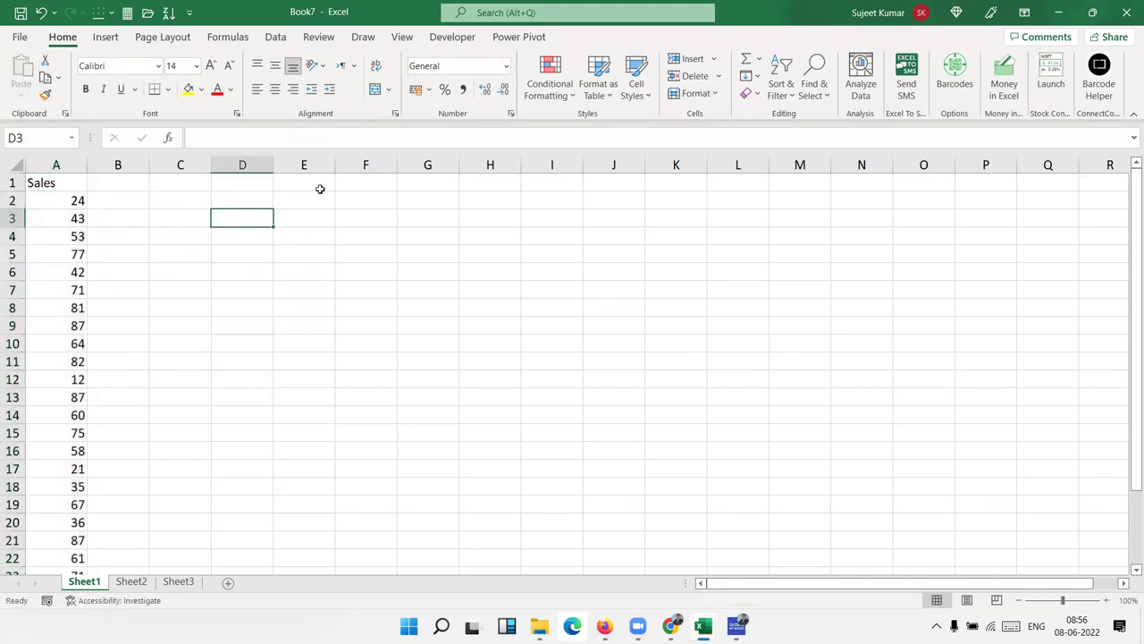
# Step: Enter the ranges 0-40, 41-80, 81-100 and >100 in D3:D6
pyautogui.write('0-40')
pyautogui.press('Return')
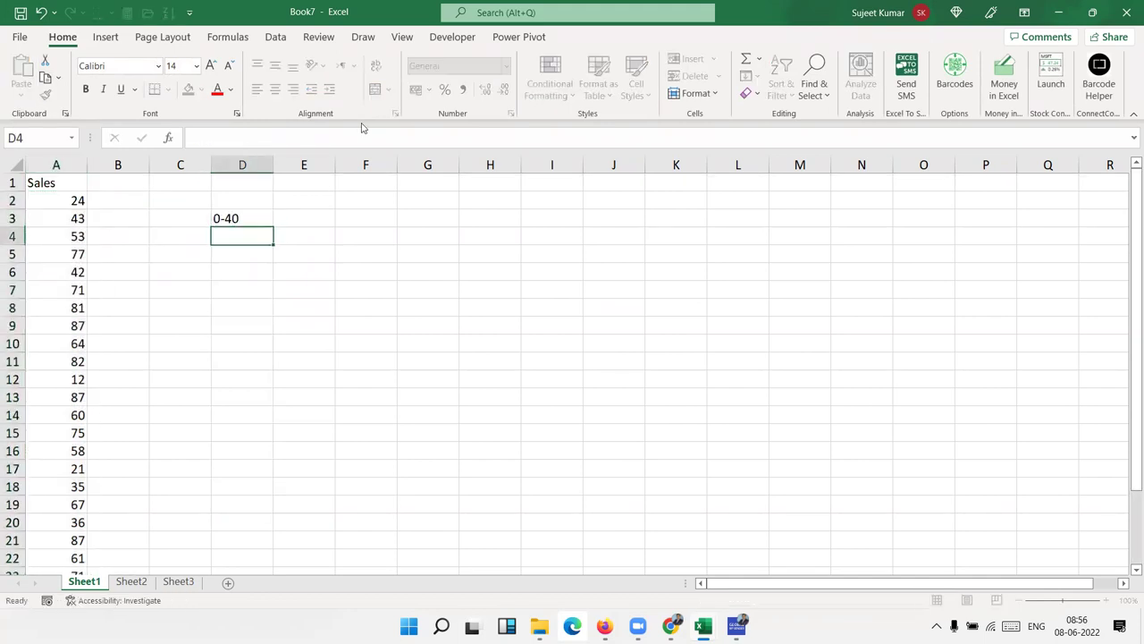
pyautogui.write('41-80')
pyautogui.press('Return')
pyautogui.write('81-100')
pyautogui.press('Return')
pyautogui.press('Left')
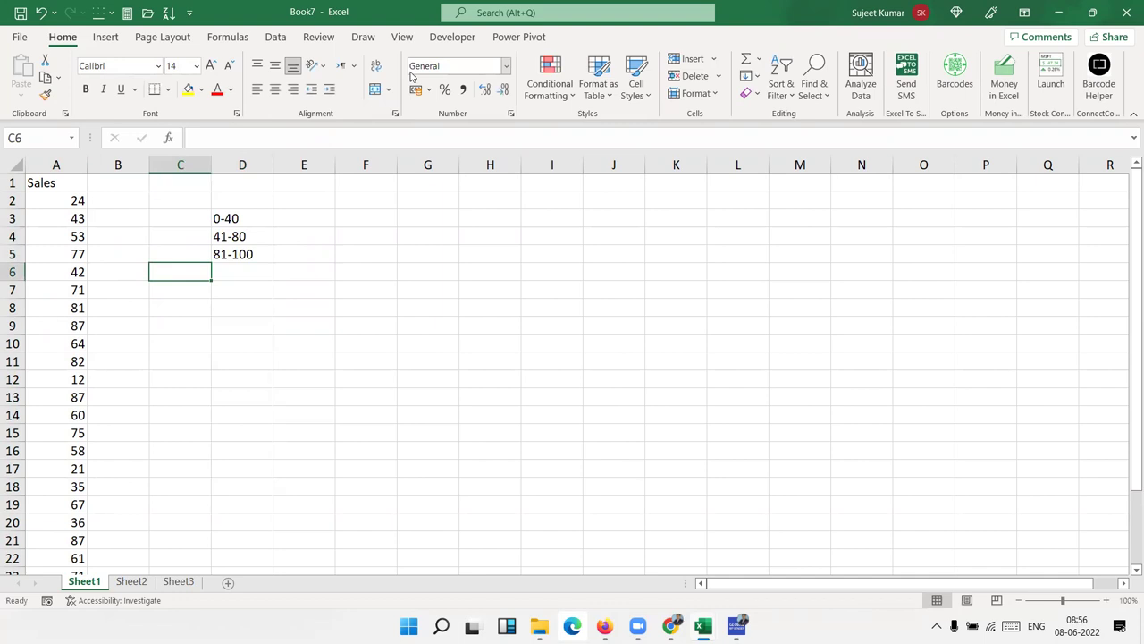
pyautogui.write('>100')
pyautogui.press('Escape')
pyautogui.press('Right')
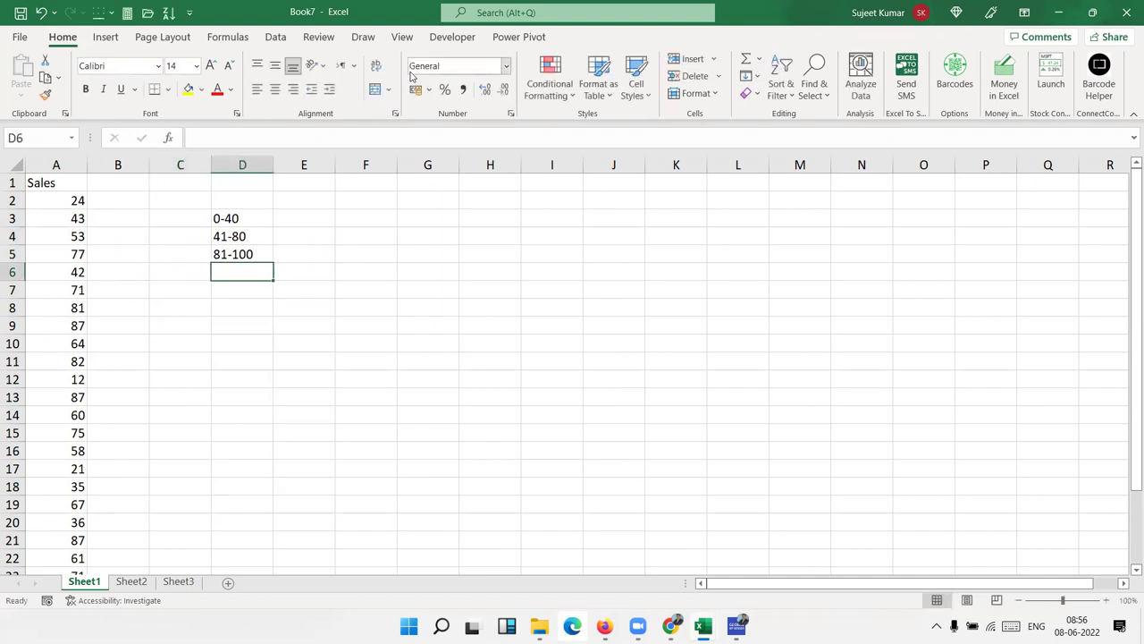
pyautogui.write('>100')
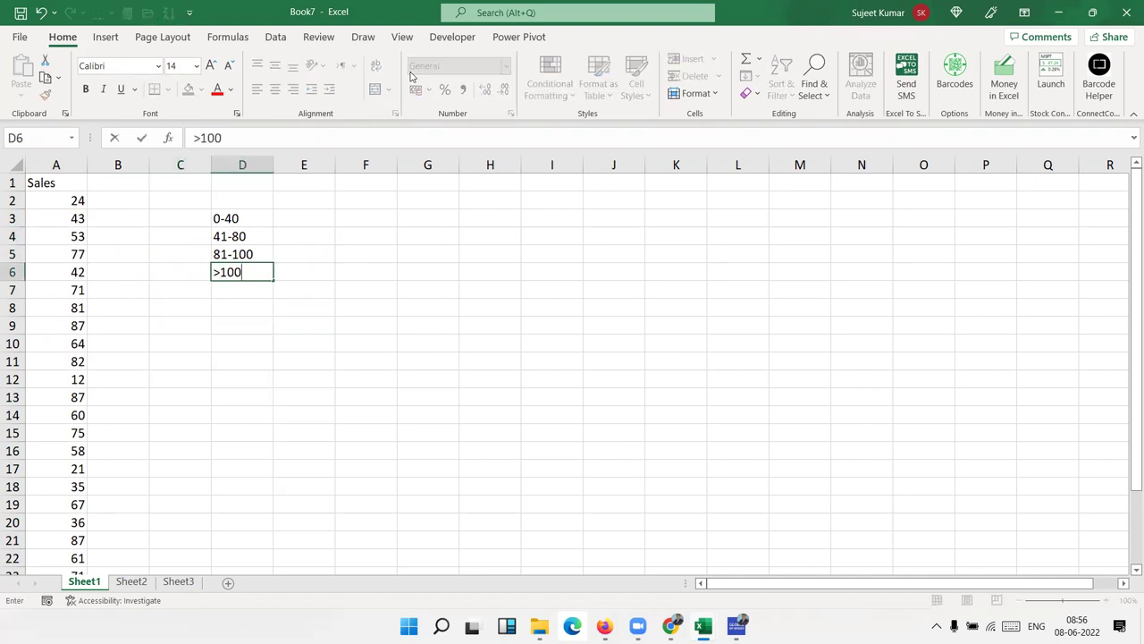
pyautogui.press('Tab')
# Step: Enter the bonus amounts 500, 1000, 2000 and 5000 in E3:E6
pyautogui.press('Up')
pyautogui.press('Up')
pyautogui.press('Up')
pyautogui.write('500')
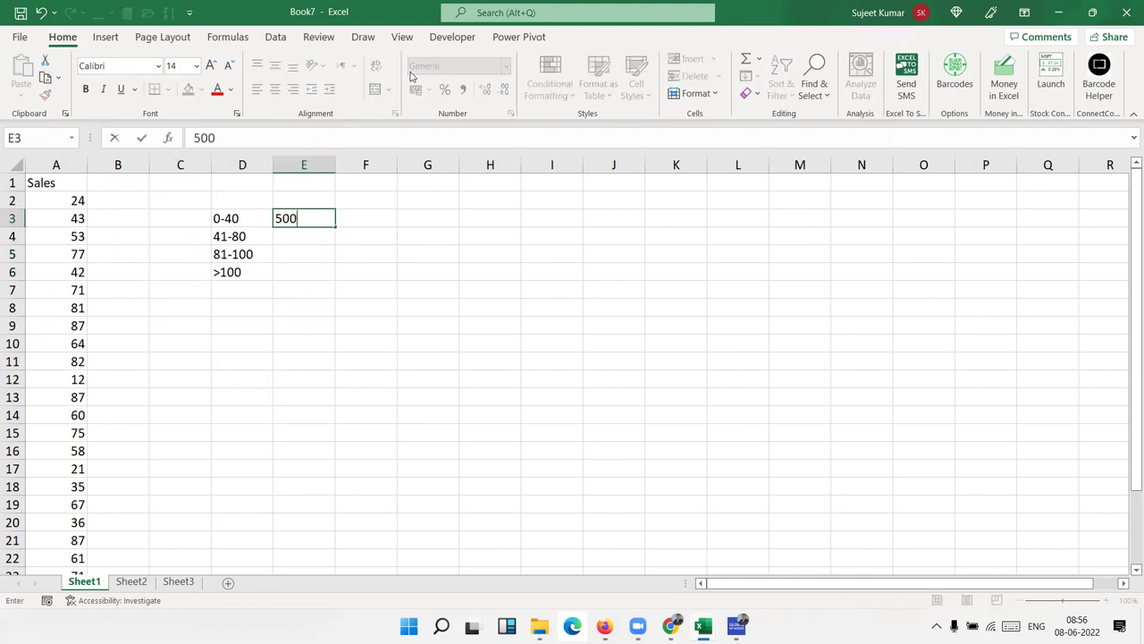
pyautogui.press('Return')
pyautogui.write('1000')
pyautogui.press('Return')
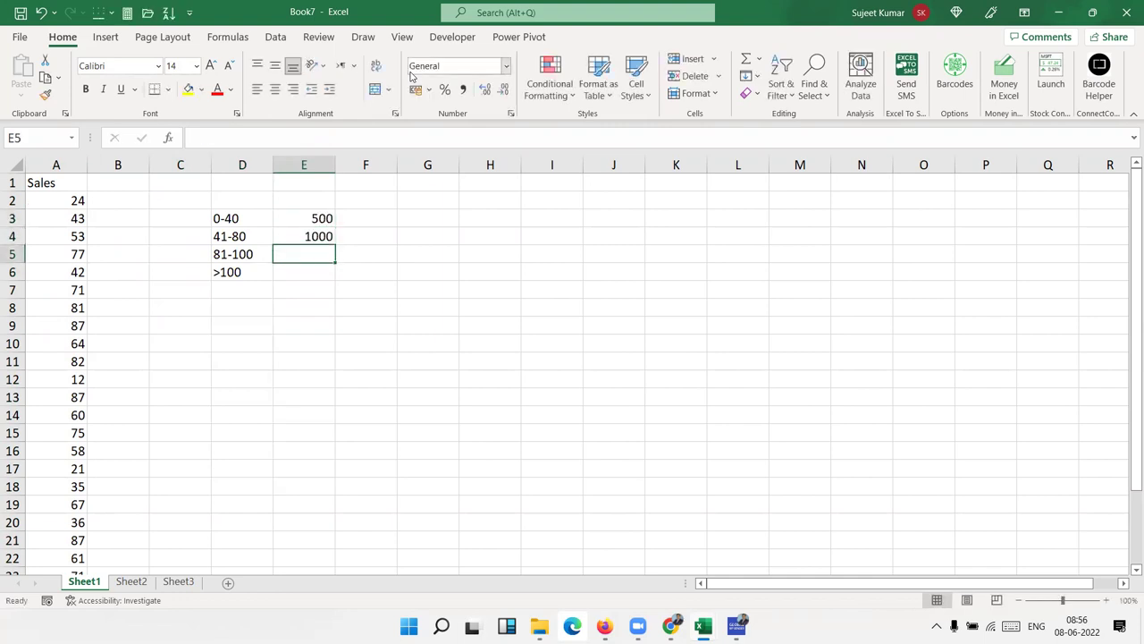
pyautogui.write('2000')
pyautogui.press('Return')
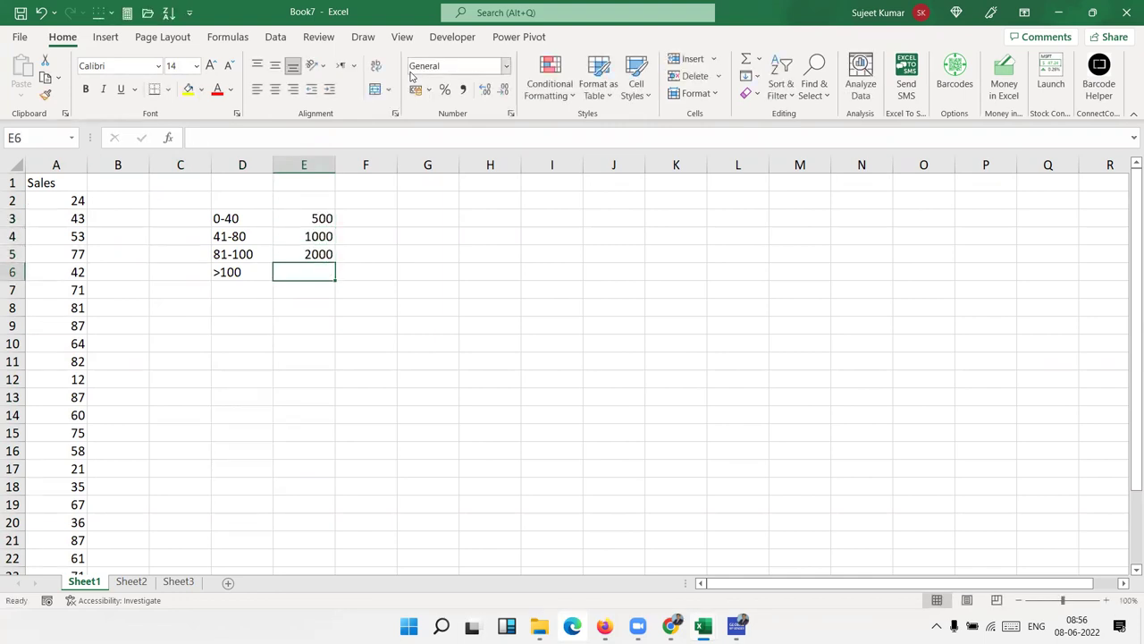
pyautogui.write('5000')
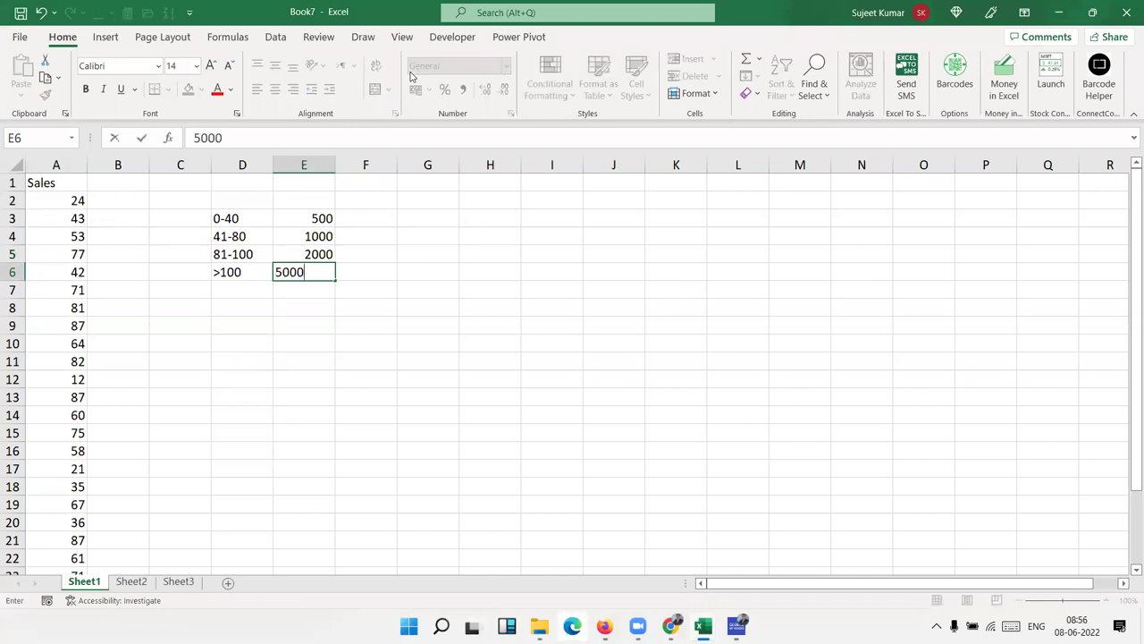
pyautogui.press('Return')
# Step: Start an IF formula in cell B2
pyautogui.press('Home')
pyautogui.press('Up')
pyautogui.press('Up')
pyautogui.press('Up')
pyautogui.press('Up')
pyautogui.press('Up')
pyautogui.press('Right')
pyautogui.write('=')
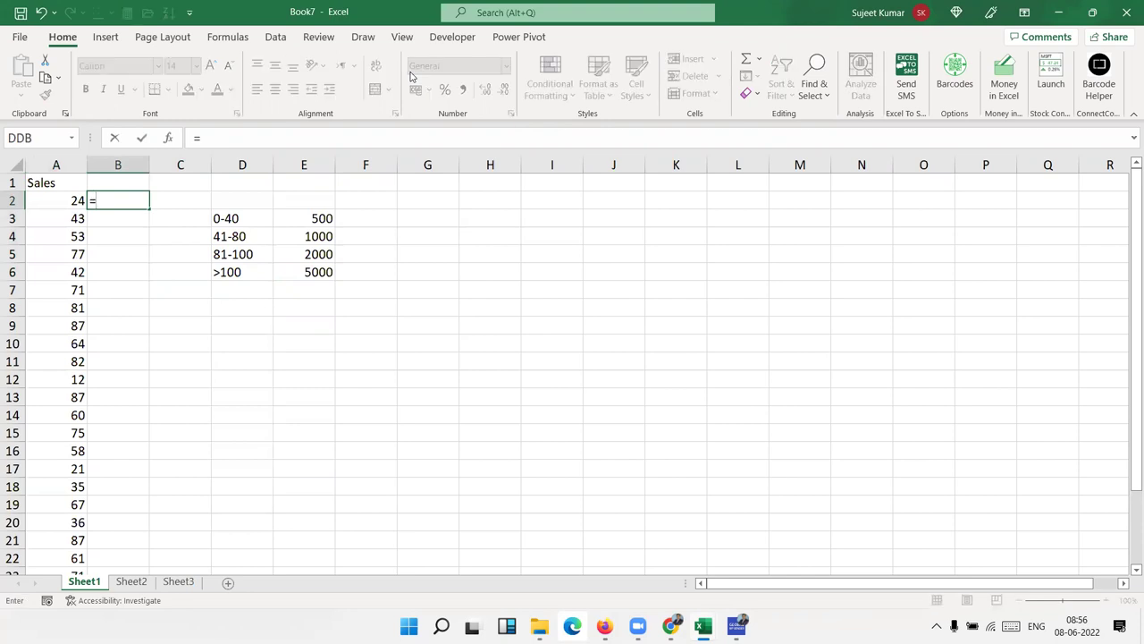
pyautogui.write('if')
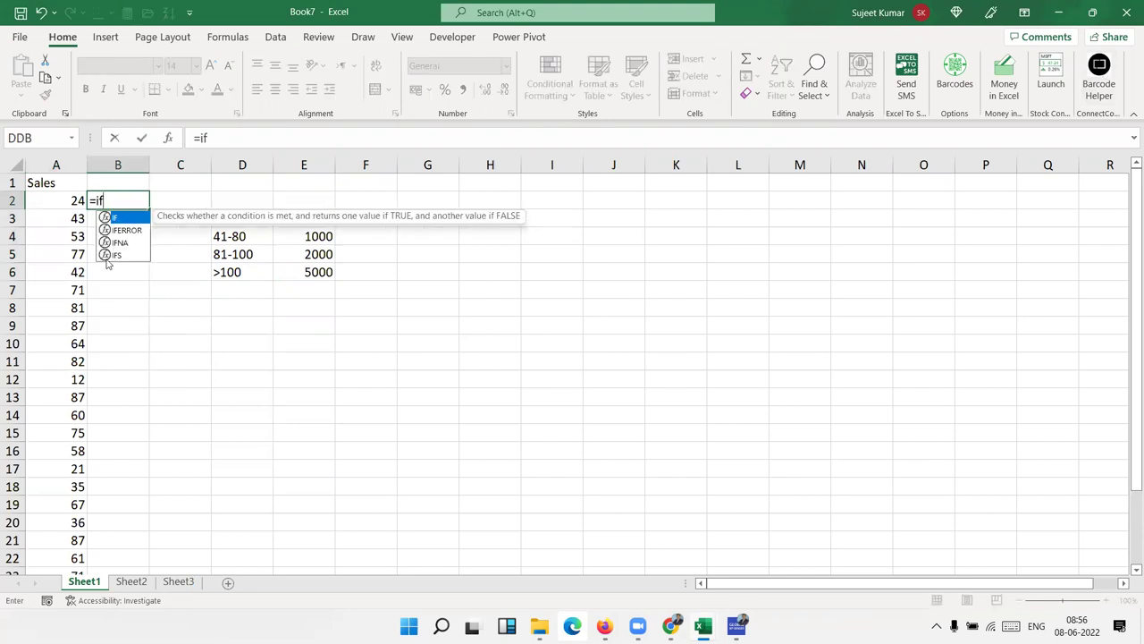
# Step: Complete =IF(A2<=40,500,IF(A2<=80,1000,IF(A2<=100,2000,5000))) in B2, returning 500
pyautogui.press('Tab')
pyautogui.press('Left')
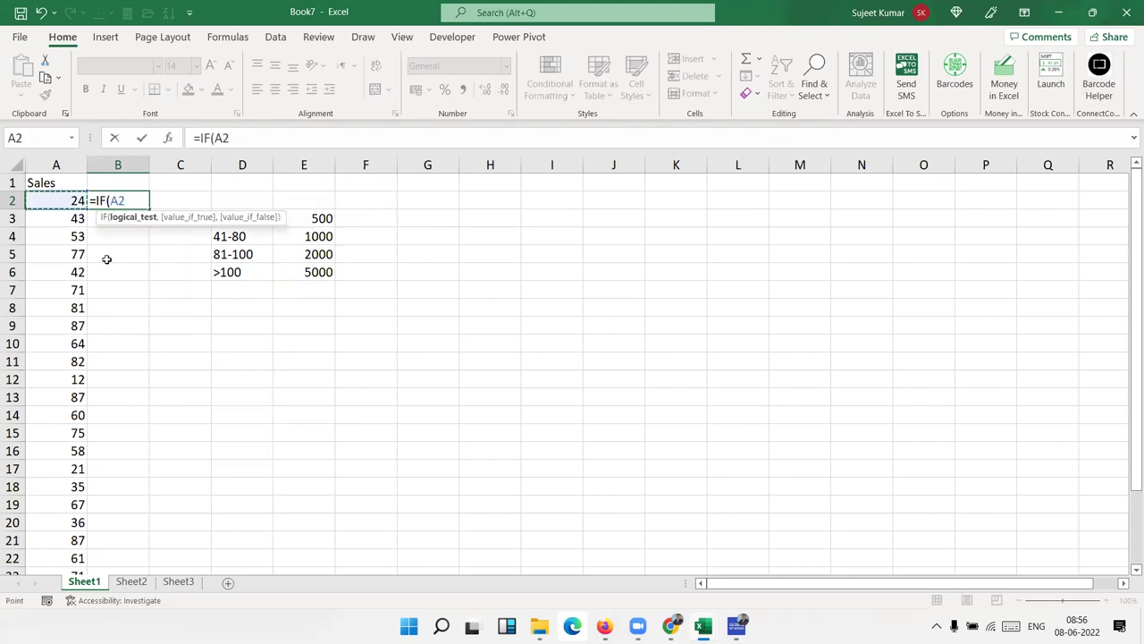
pyautogui.write('<=40,500,if')
pyautogui.press('Tab')
pyautogui.press('Left')
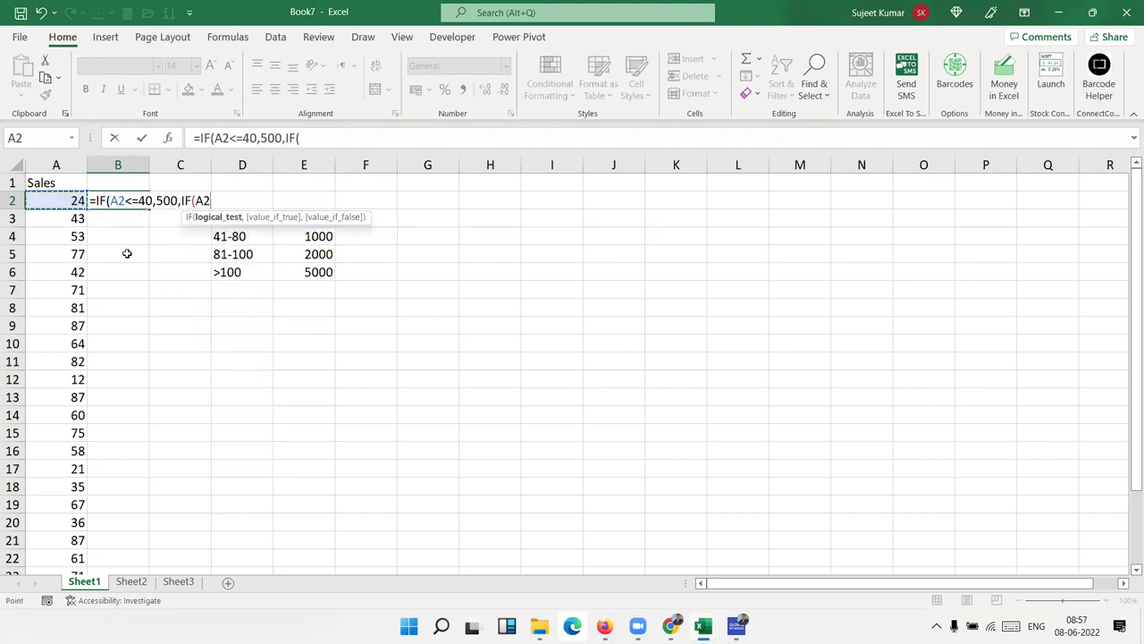
pyautogui.write('<=80,1000,IF(')
pyautogui.press('Left')
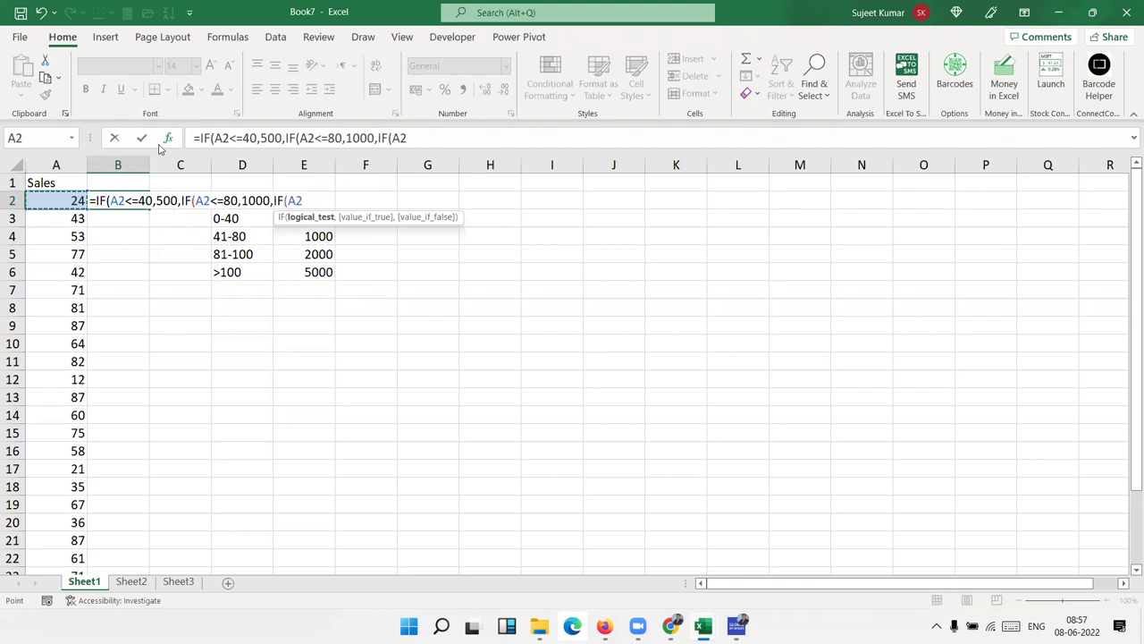
pyautogui.write('<=')
pyautogui.write('100,20000')
pyautogui.press('BackSpace')
pyautogui.write(',5000')
pyautogui.press('Return')
pyautogui.press('Return')
pyautogui.press('Up')
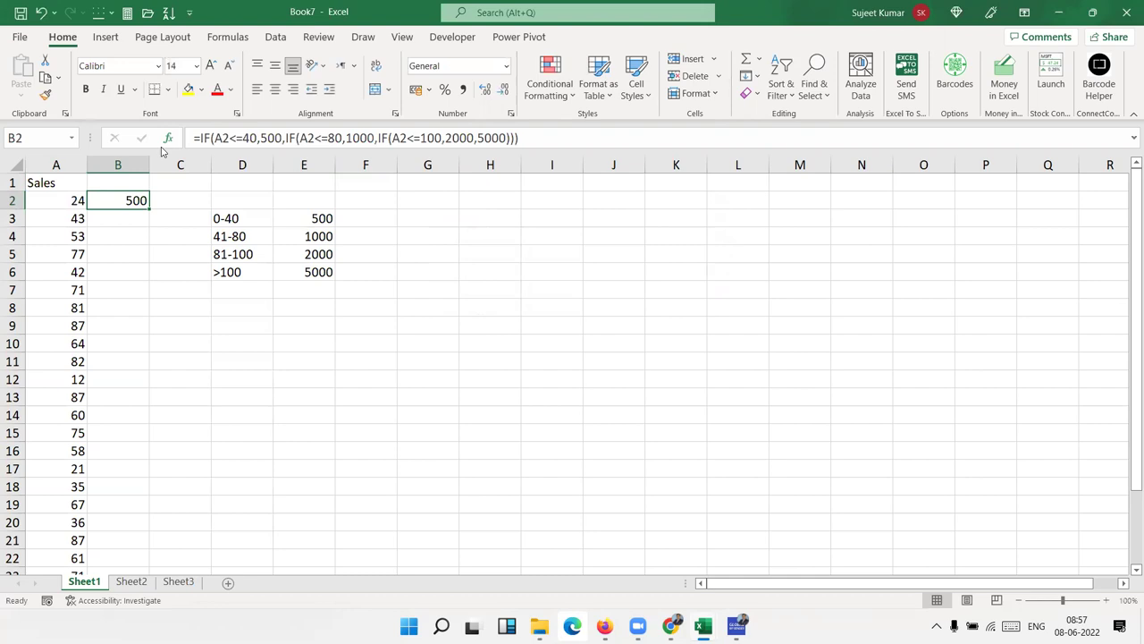
# Step: Start an IFS formula in B3 with bands A3<=40 → 500 and A3<=80 → 1000
pyautogui.press('Down')
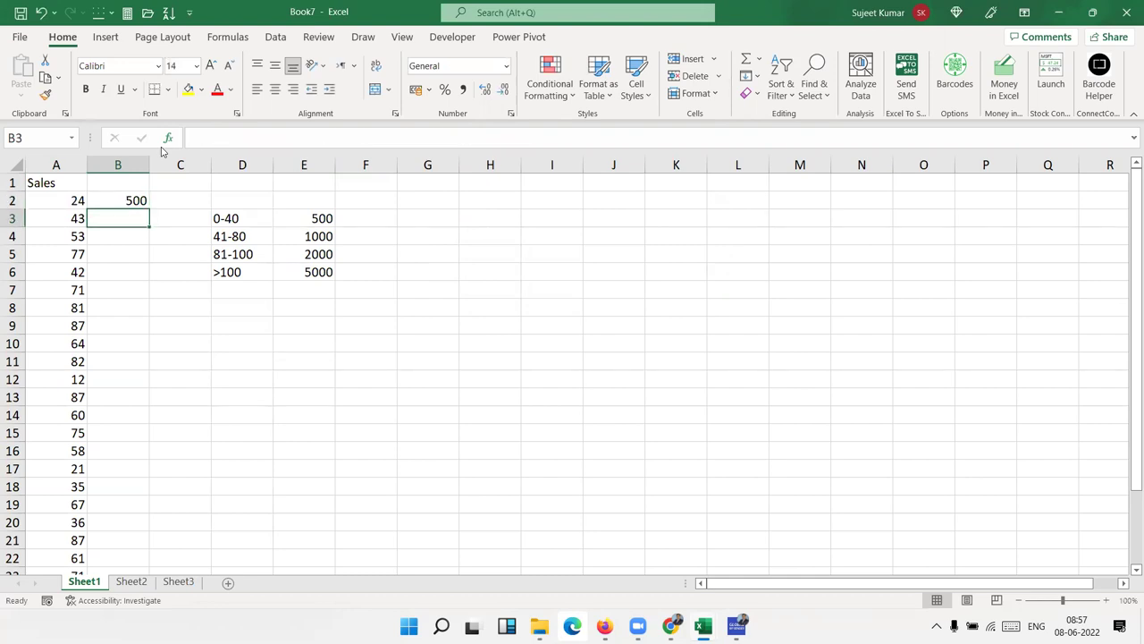
pyautogui.write('=if')
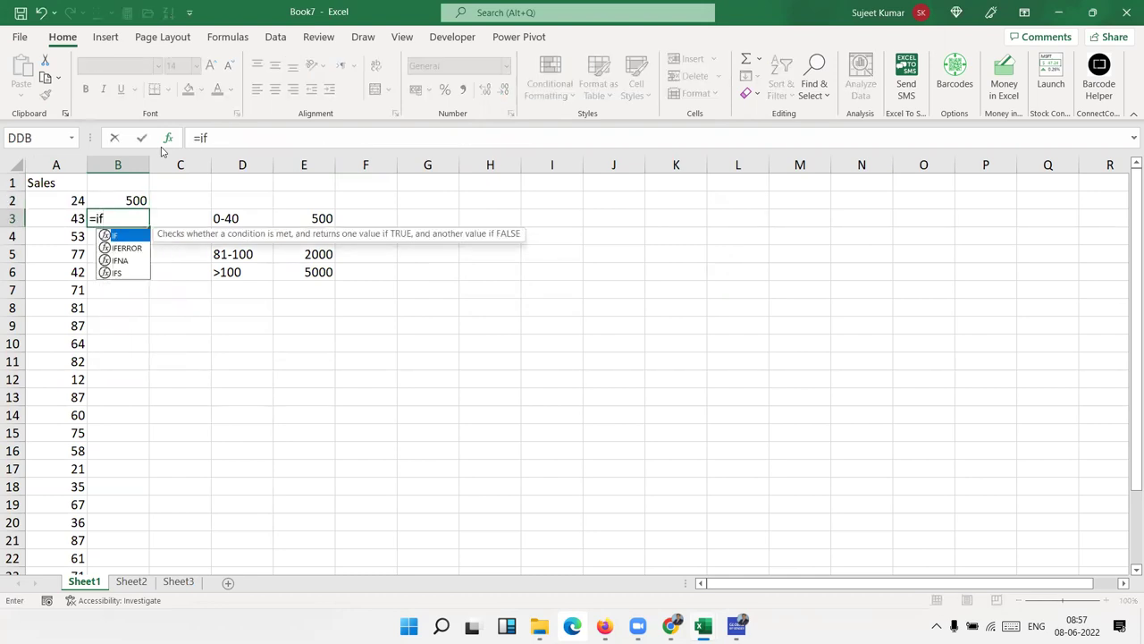
pyautogui.press('Down')
pyautogui.press('Down')
pyautogui.press('Down')
pyautogui.press('Tab')
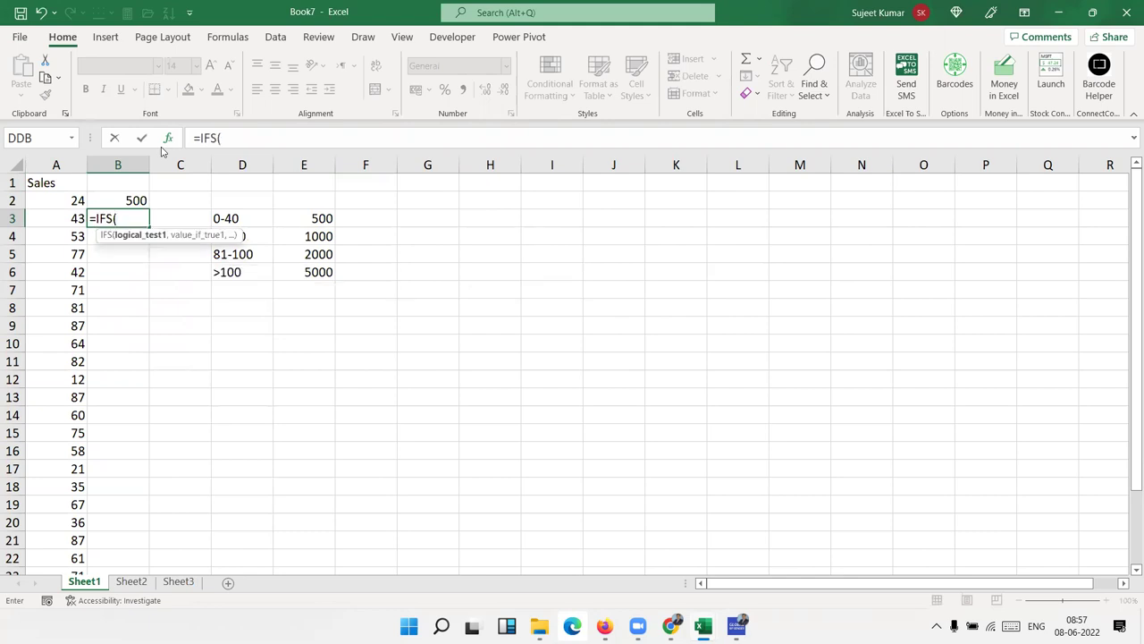
pyautogui.press('Left')
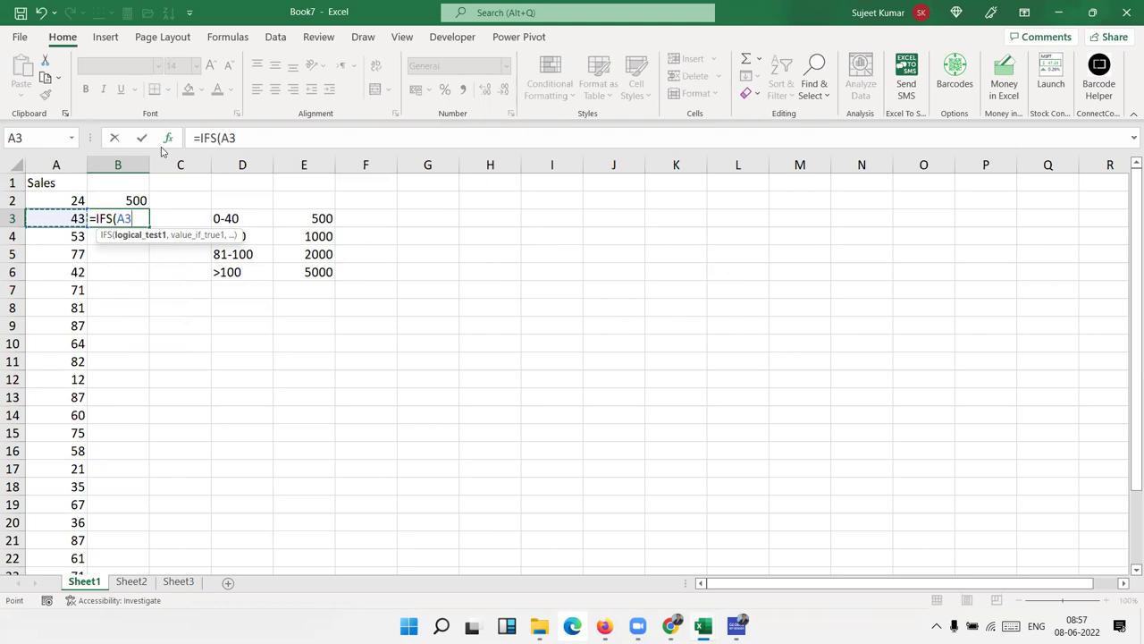
pyautogui.write('<=40,')
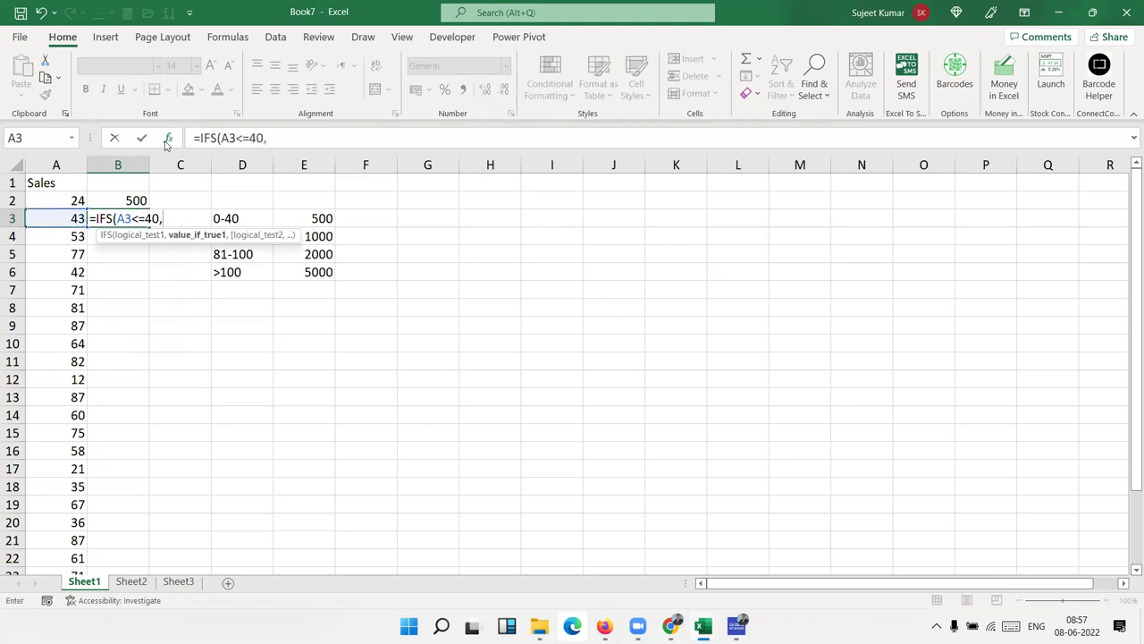
pyautogui.write('5000')
pyautogui.press('BackSpace')
pyautogui.write(',')
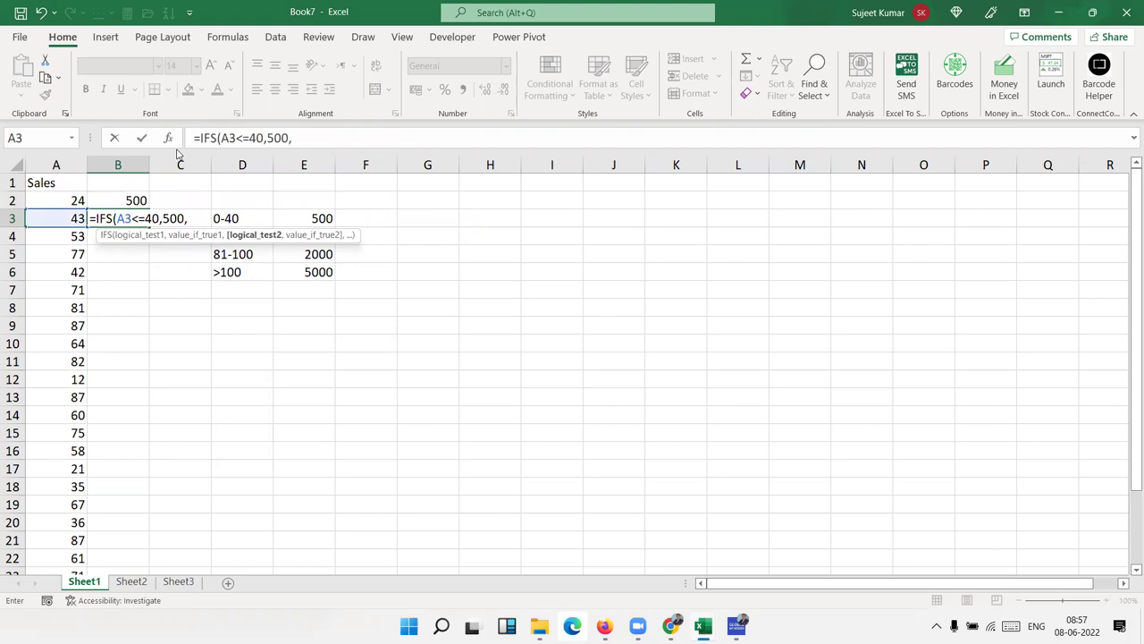
pyautogui.click(55, 219)
pyautogui.write('<')
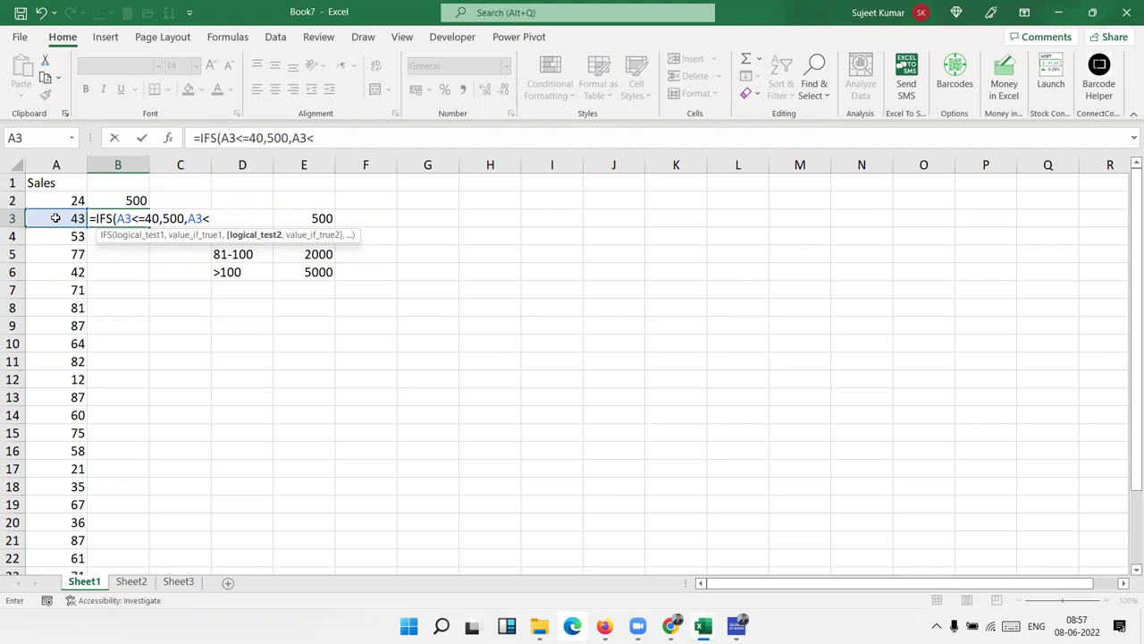
pyautogui.write('=80,2000')
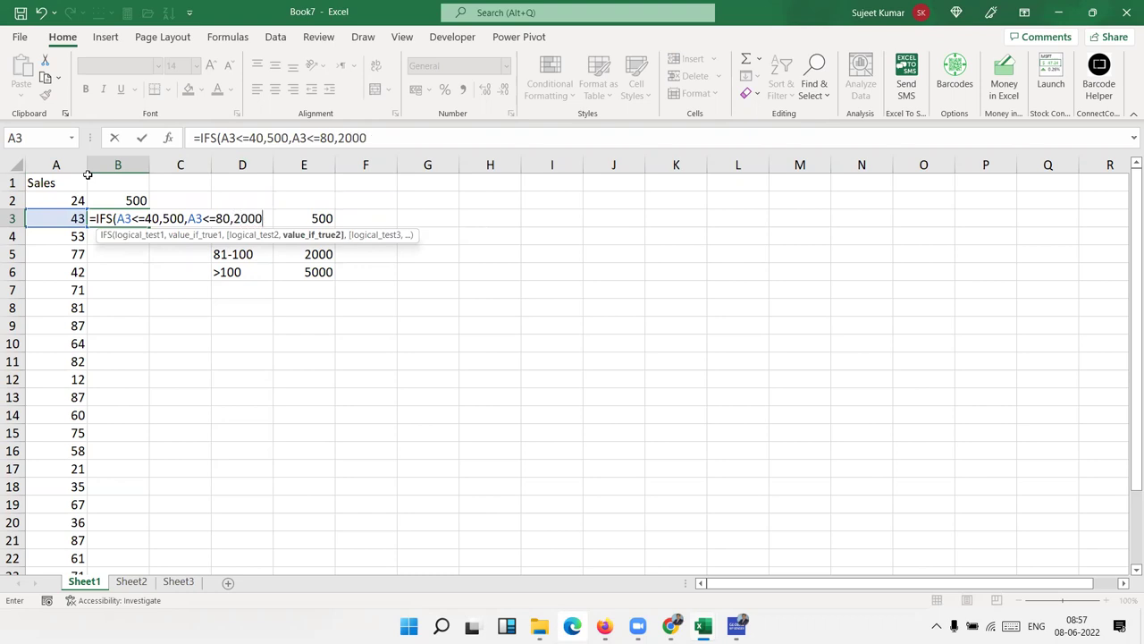
pyautogui.press('BackSpace')
pyautogui.press('BackSpace')
pyautogui.press('BackSpace')
pyautogui.press('BackSpace')
pyautogui.write('1000,')
# Step: Add the A3<=100 → 2000 and A3<100 → 5000 bands and commit the IFS formula
pyautogui.click(60, 219)
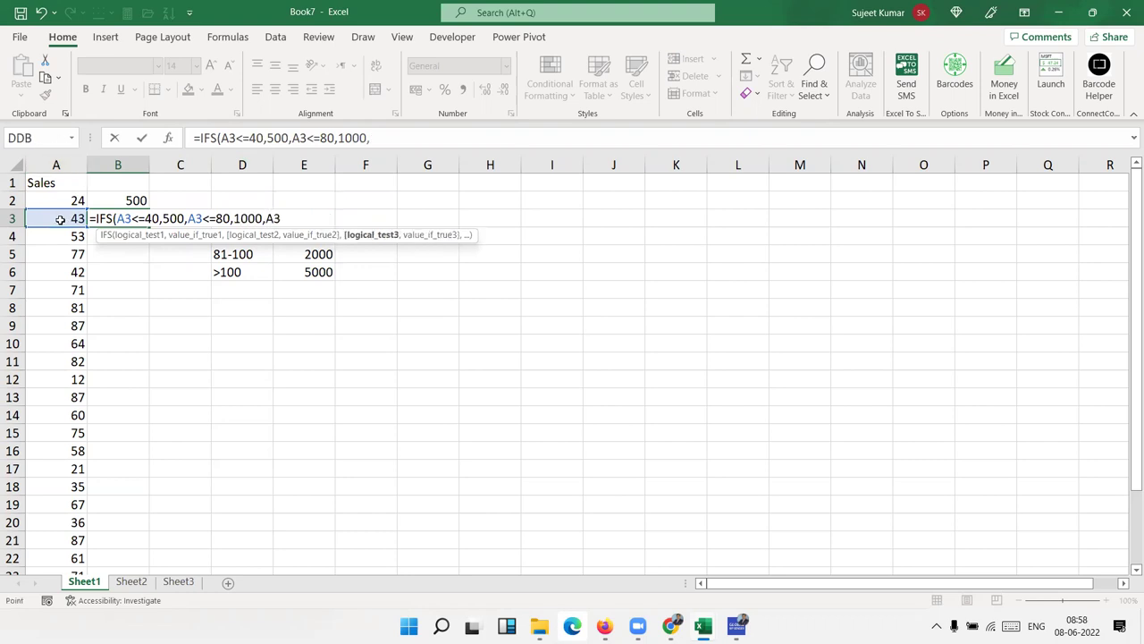
pyautogui.write('<=')
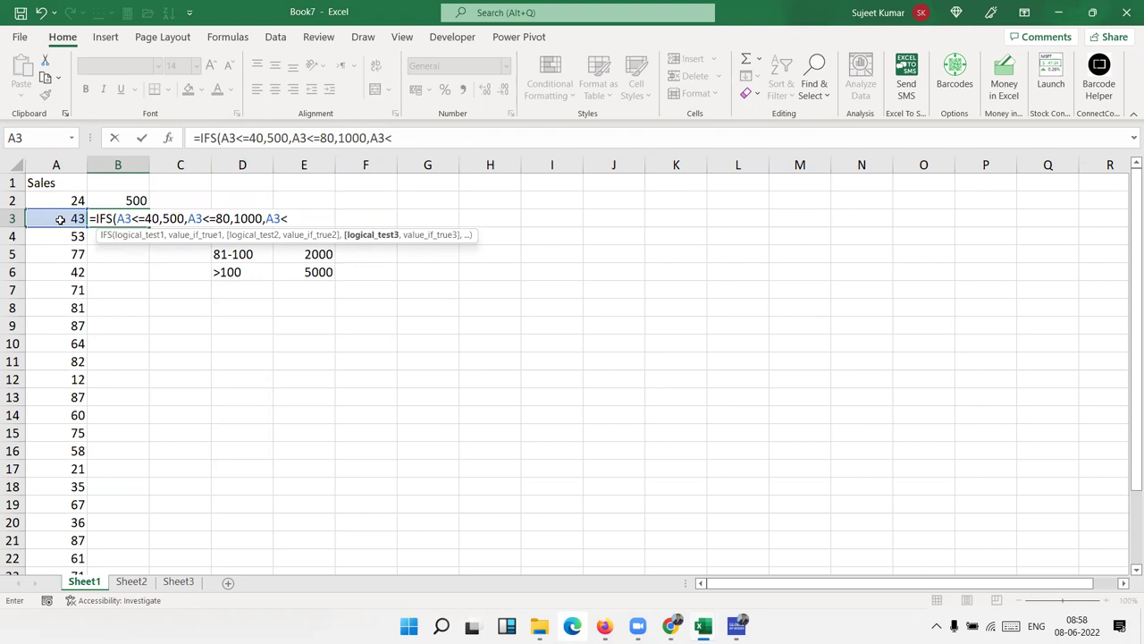
pyautogui.write('100')
pyautogui.write(',20000')
pyautogui.press('BackSpace')
pyautogui.write(',')
pyautogui.click(60, 220)
pyautogui.write('<100,5000')
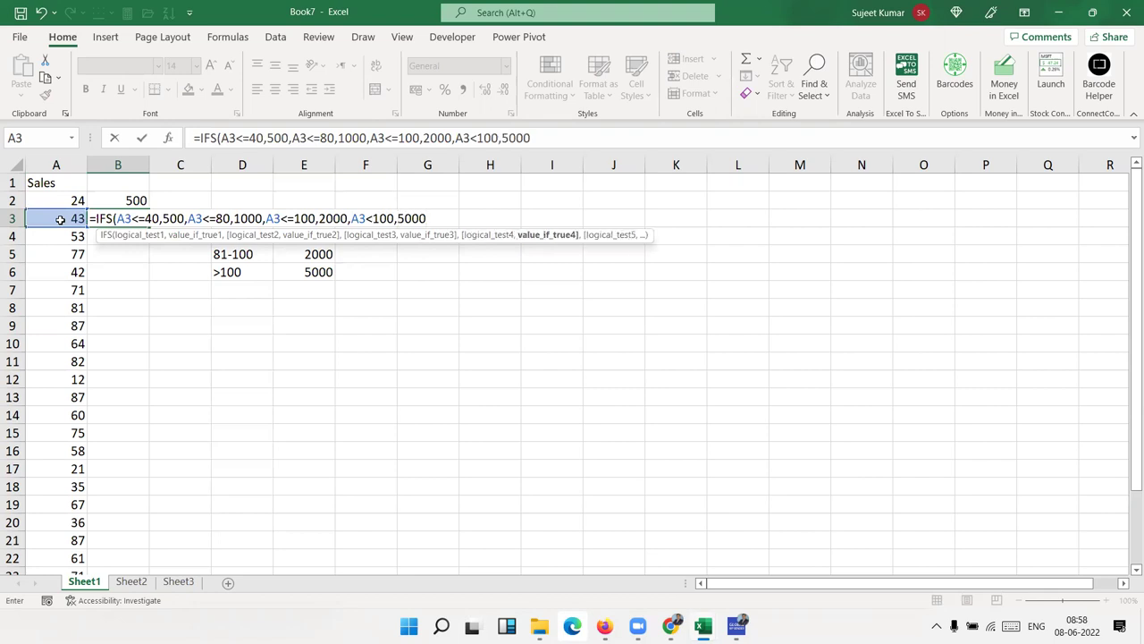
pyautogui.press('Return')
# Step: Fill the B3 IFS formula down column B and check the copied results
pyautogui.press('Up')
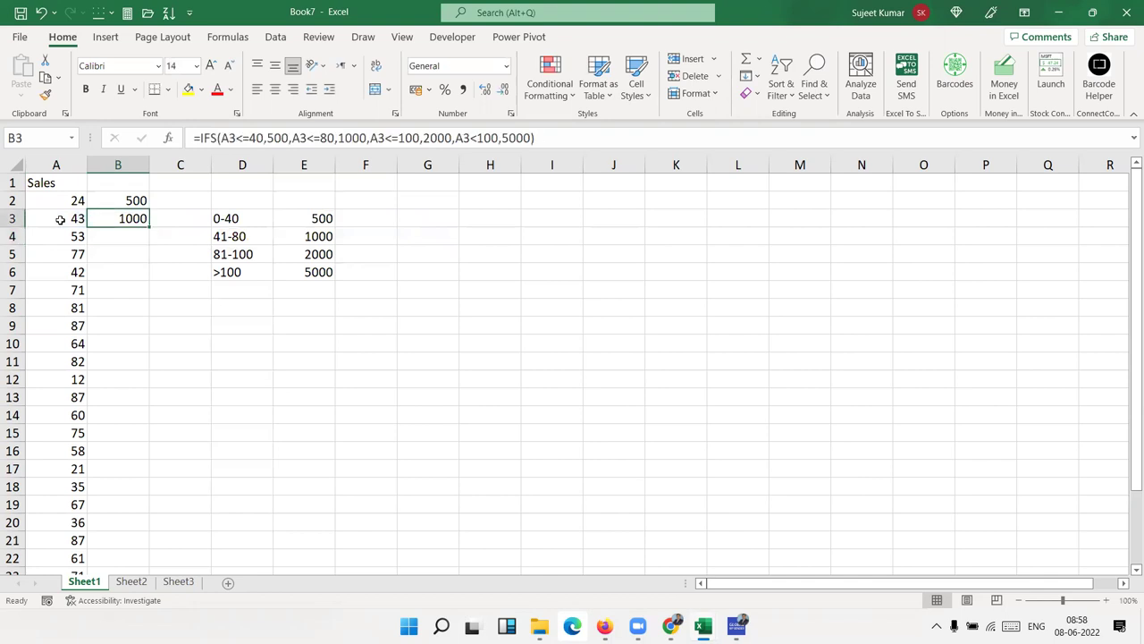
pyautogui.doubleClick(151, 228)
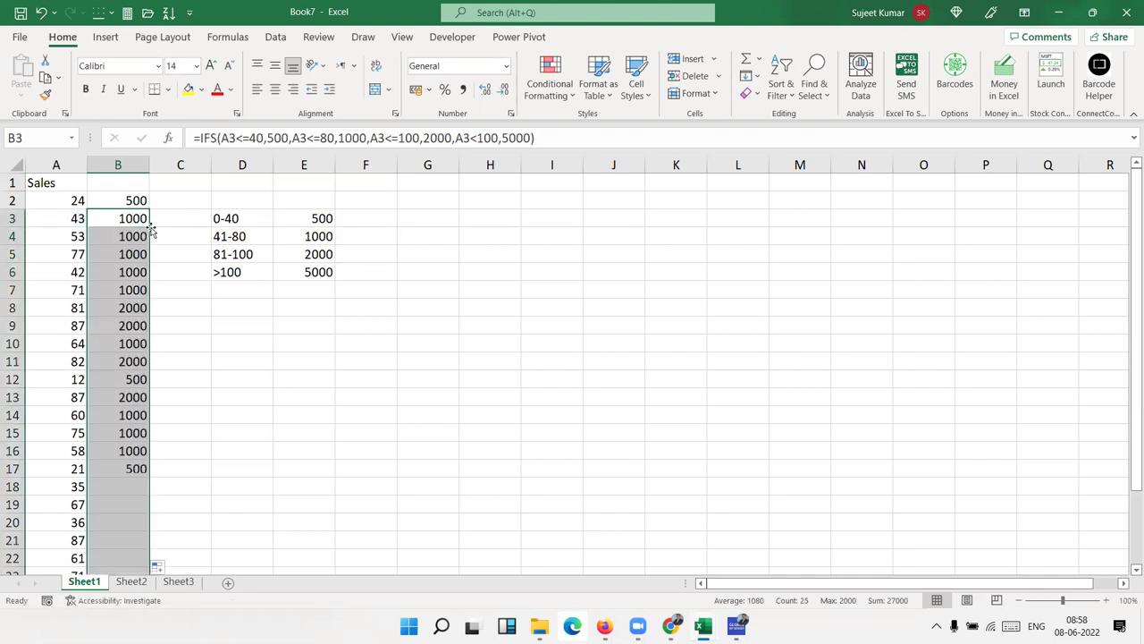
pyautogui.click(143, 291)
pyautogui.scroll(-10, 143, 291)
pyautogui.scroll(10, 144, 289)
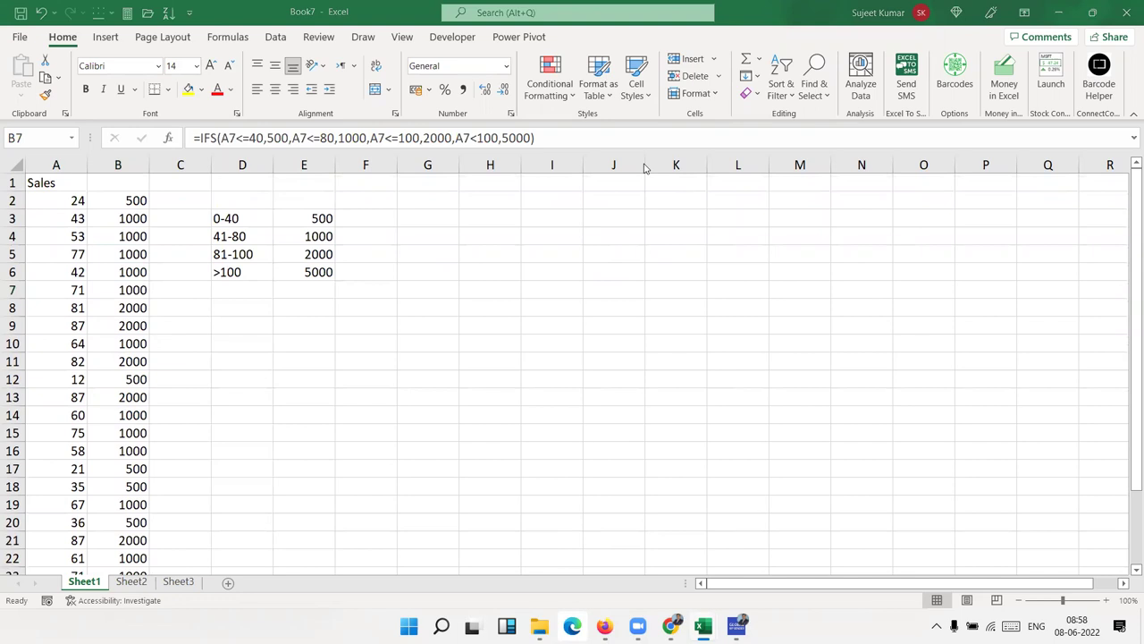
pyautogui.click(116, 218)
# Step: Enter the divide-by-zero formula =G4/0 in G5
pyautogui.click(420, 252)
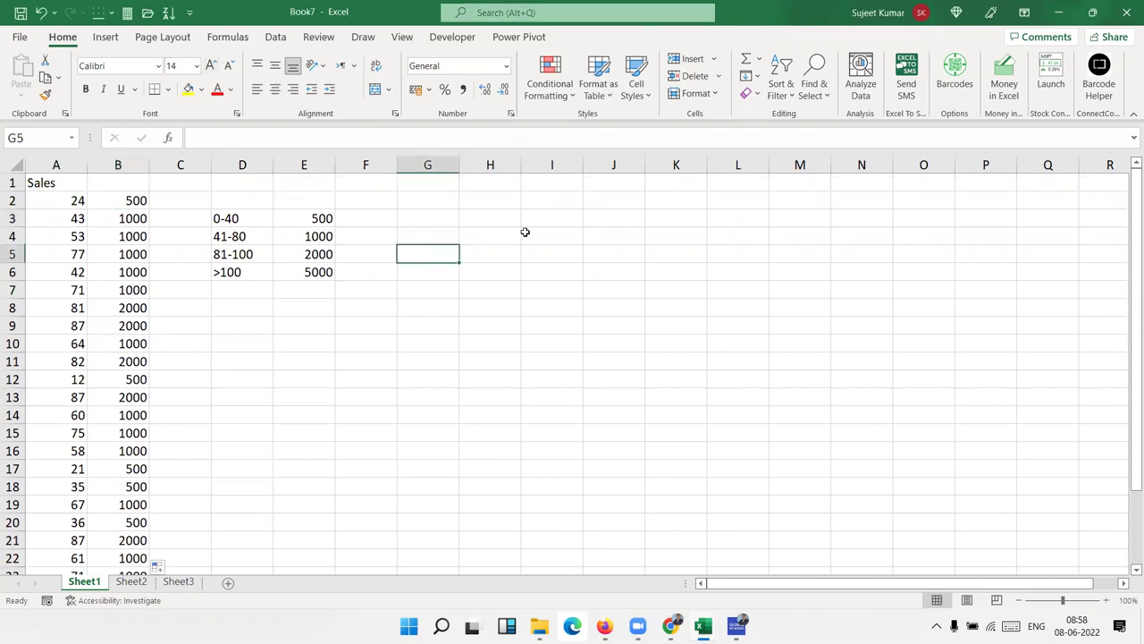
pyautogui.write('=')
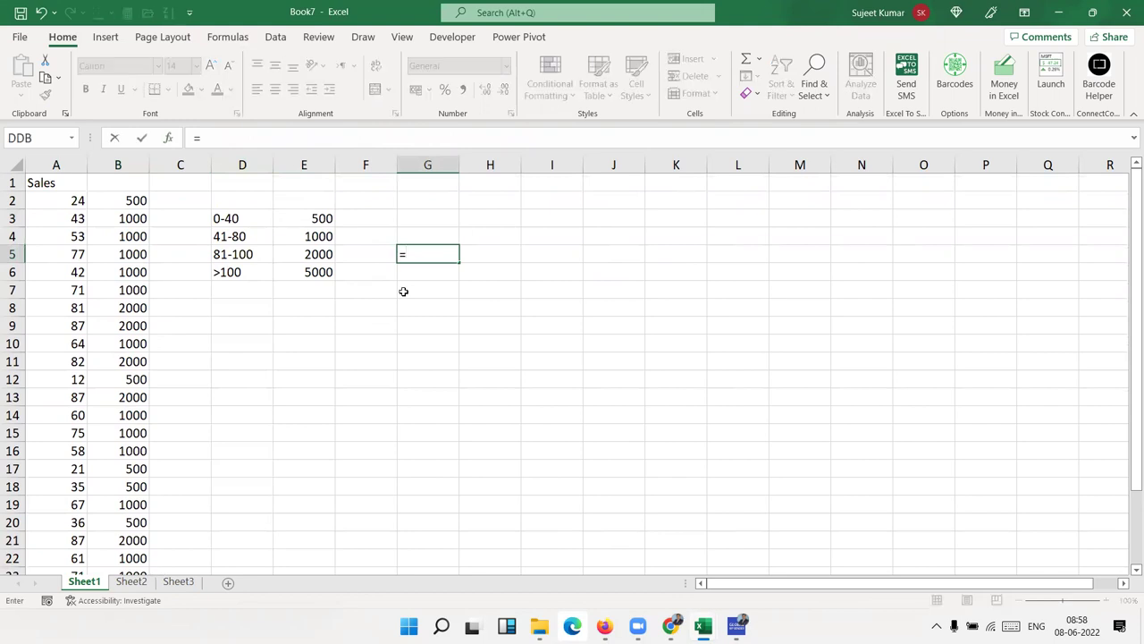
pyautogui.press('Up')
pyautogui.write('/0')
pyautogui.press('Return')
# Step: Enter =IFERROR(G5,0) in H5
pyautogui.press('Up')
pyautogui.press('Right')
pyautogui.write('=if')
pyautogui.press('Down')
pyautogui.press('Tab')
pyautogui.press('Left')
pyautogui.write(',0')
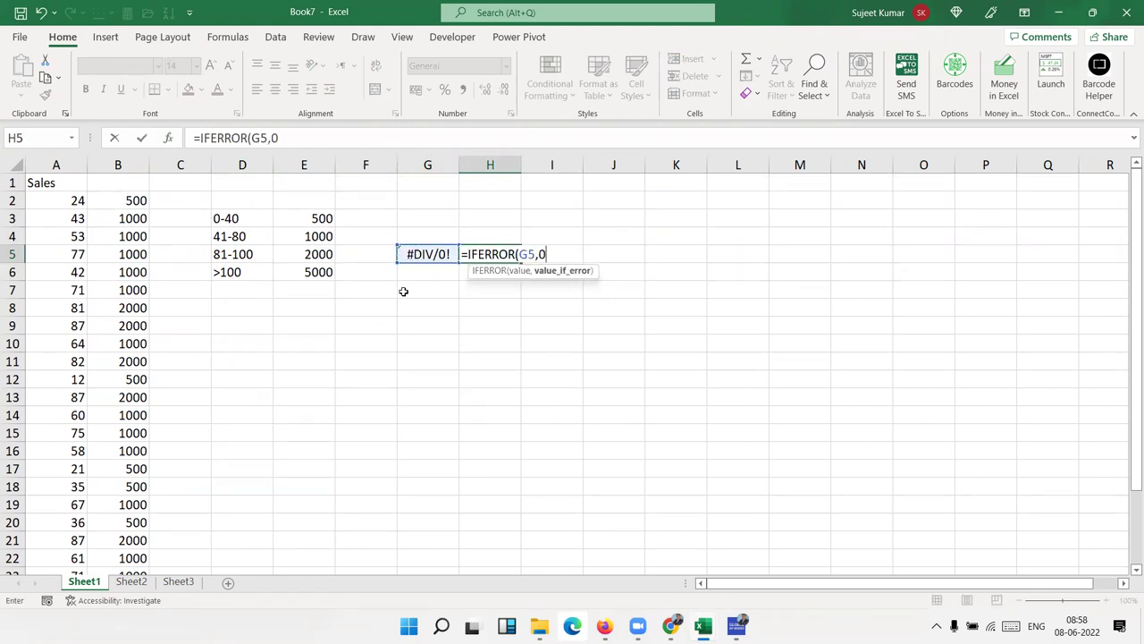
pyautogui.press('Return')
# Step: Enter =IFNA(G5,0) in I5
pyautogui.press('Up')
pyautogui.press('Right')
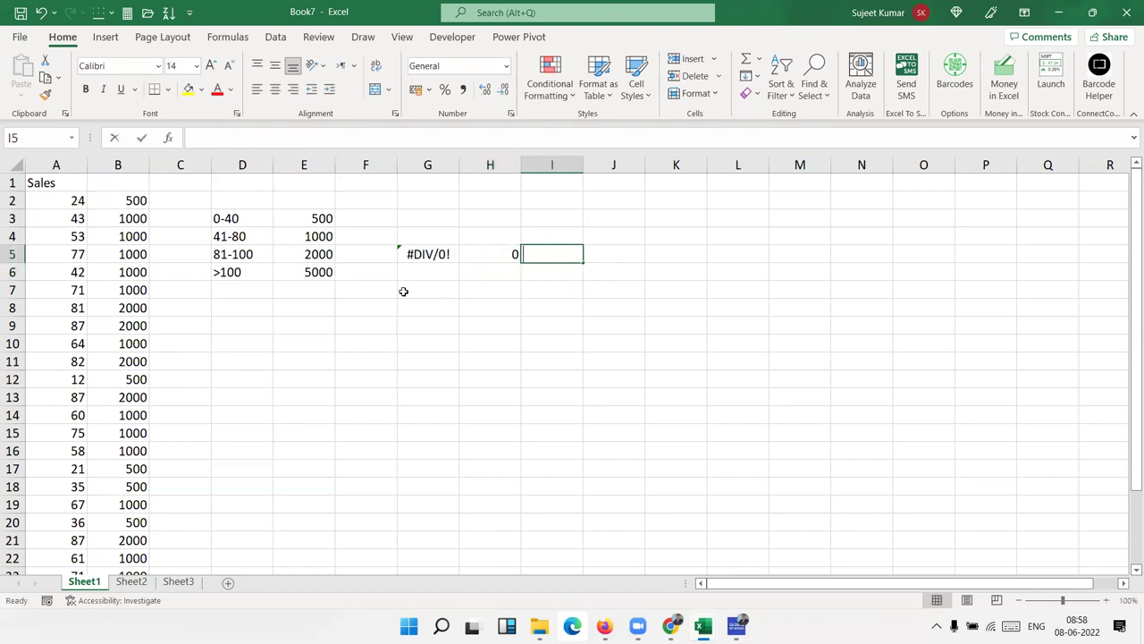
pyautogui.write('=if')
pyautogui.press('Down')
pyautogui.press('Down')
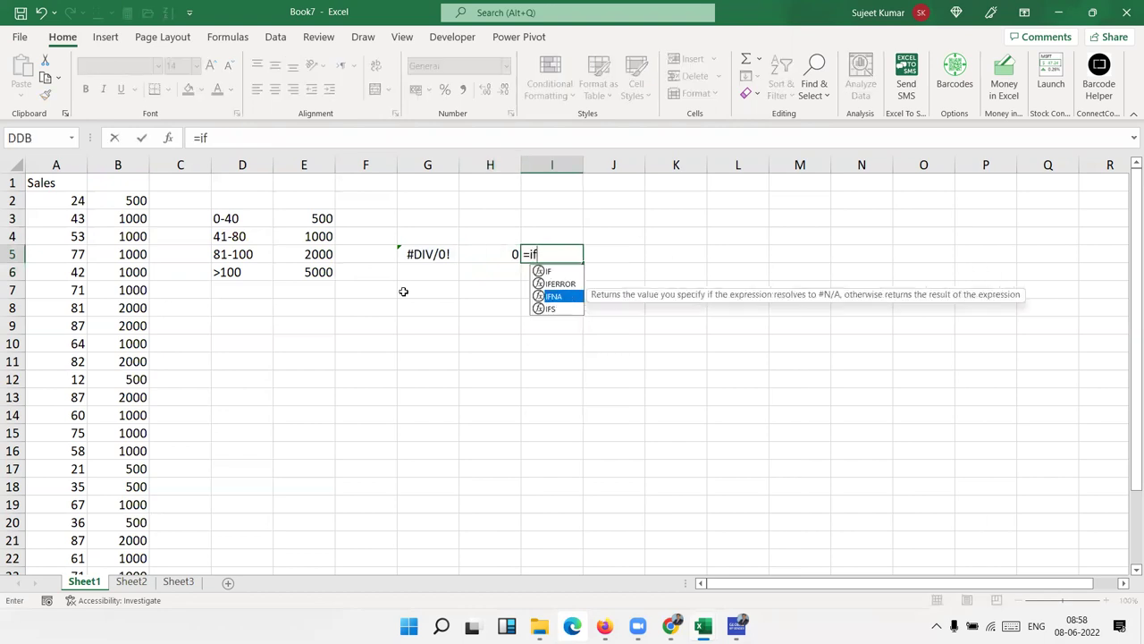
pyautogui.press('Tab')
pyautogui.press('Left')
pyautogui.press('Left')
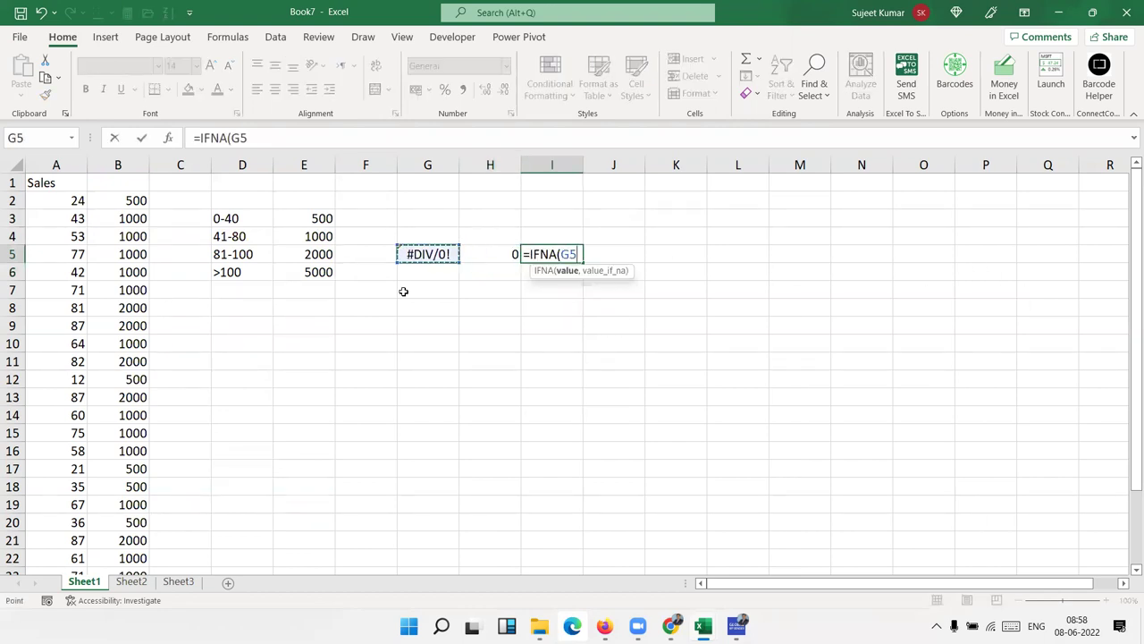
pyautogui.write(',0')
pyautogui.hotkey('ctrl', 'Return')
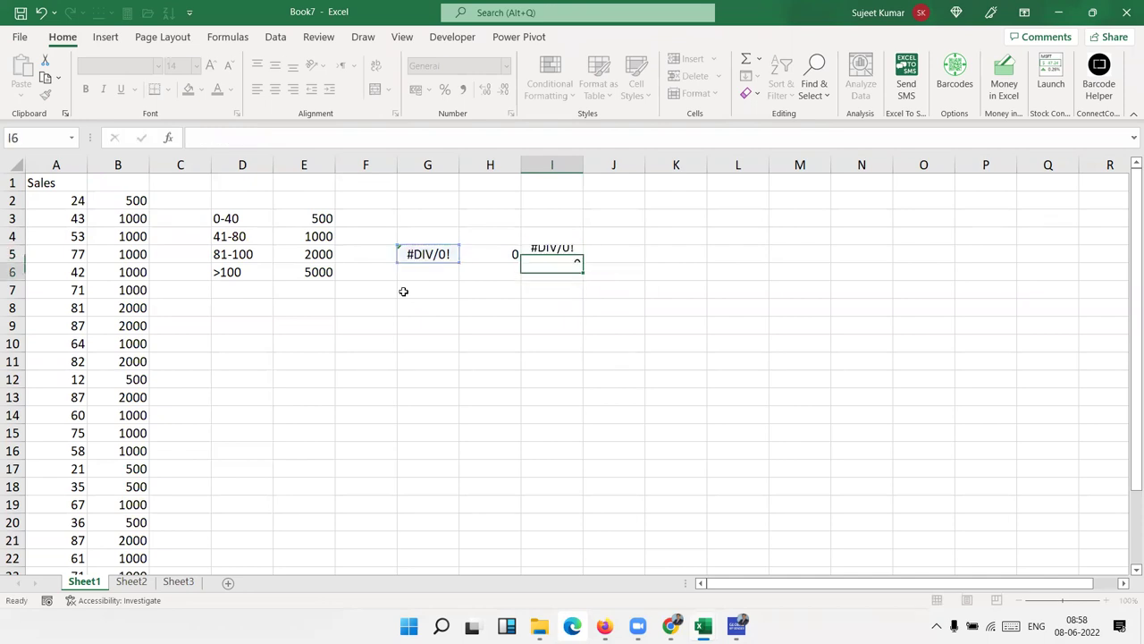
# Step: Replace G5 with =NA() and confirm H5 and I5 both return 0
pyautogui.press('Left')
pyautogui.press('Left')
pyautogui.write('=na')
pyautogui.press('Tab')
pyautogui.press('Return')
pyautogui.press('Up')
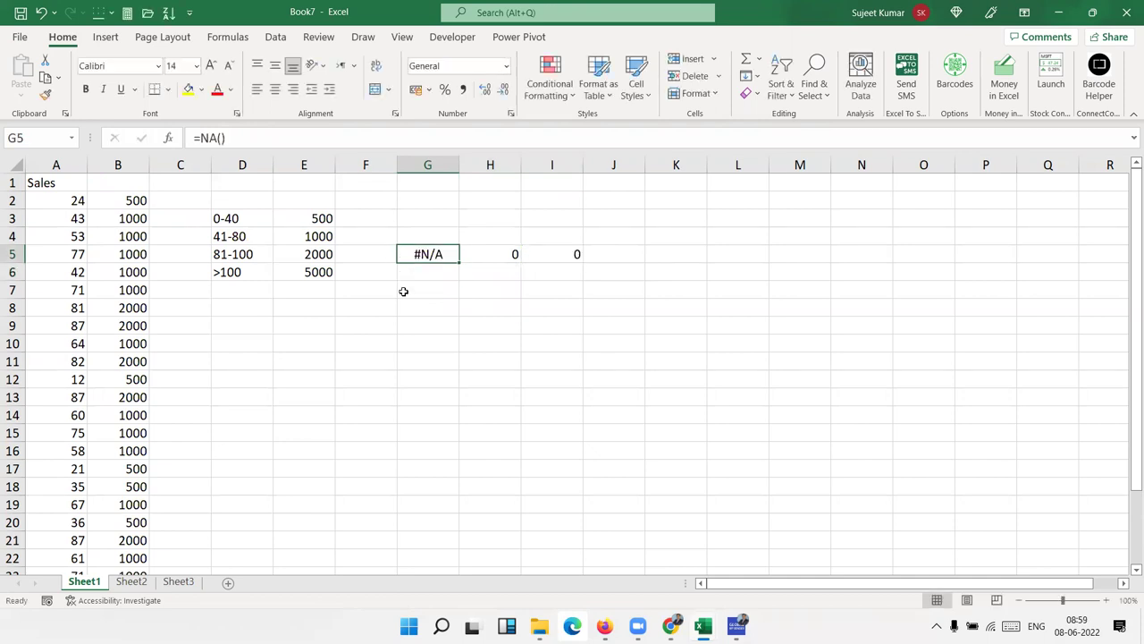
pyautogui.press('Right')
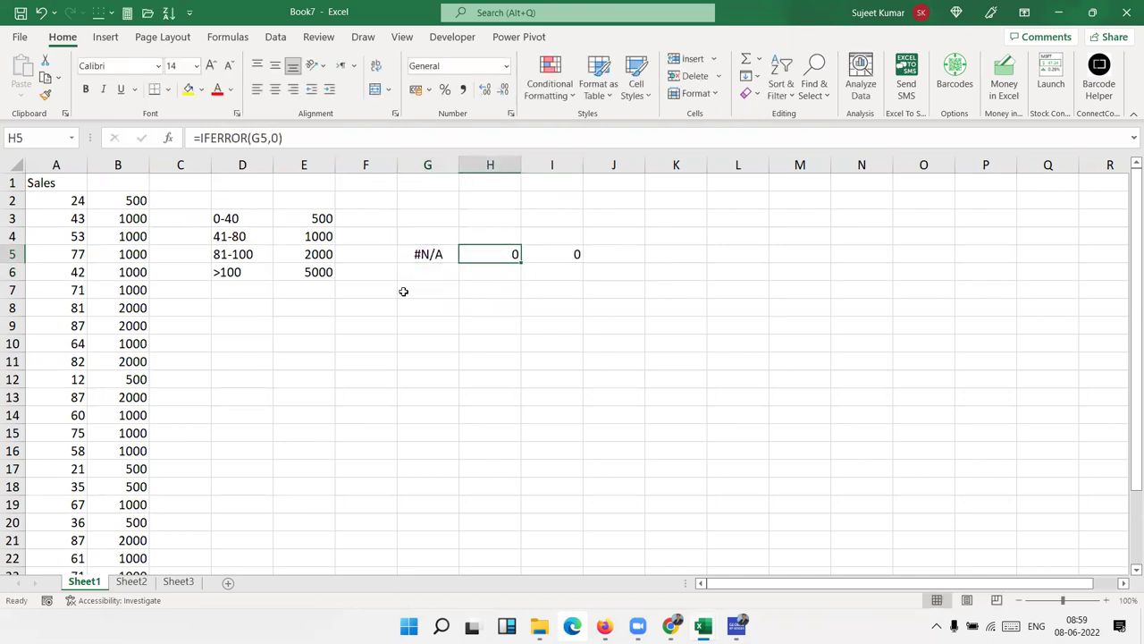
pyautogui.press('Right')
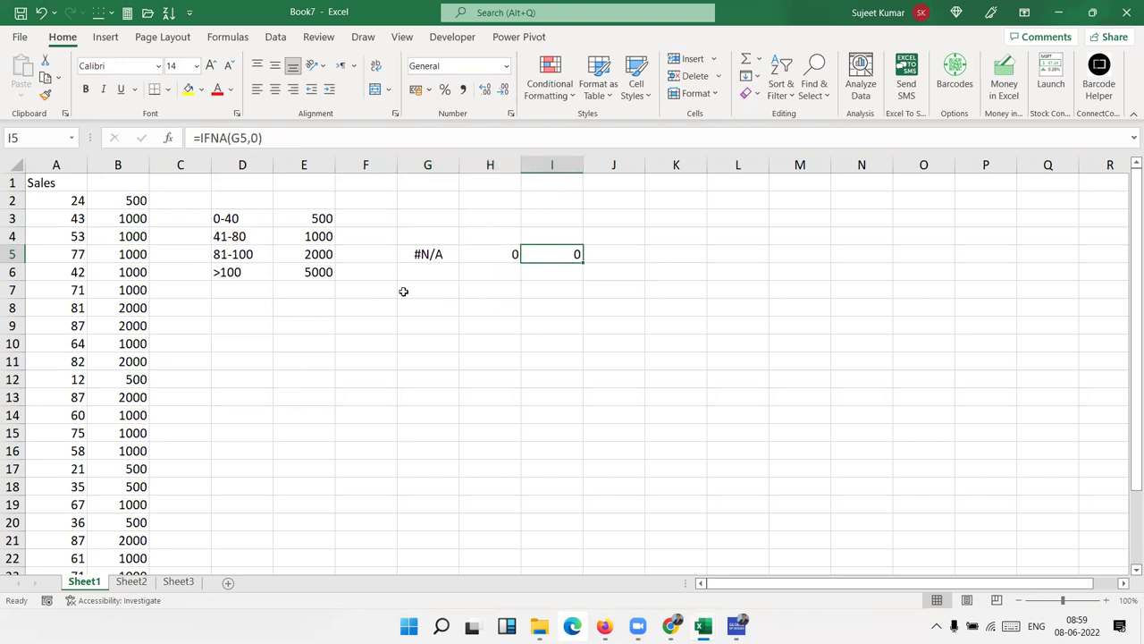
# Step: Review the Logical functions list in the Formulas library again
pyautogui.click(229, 36)
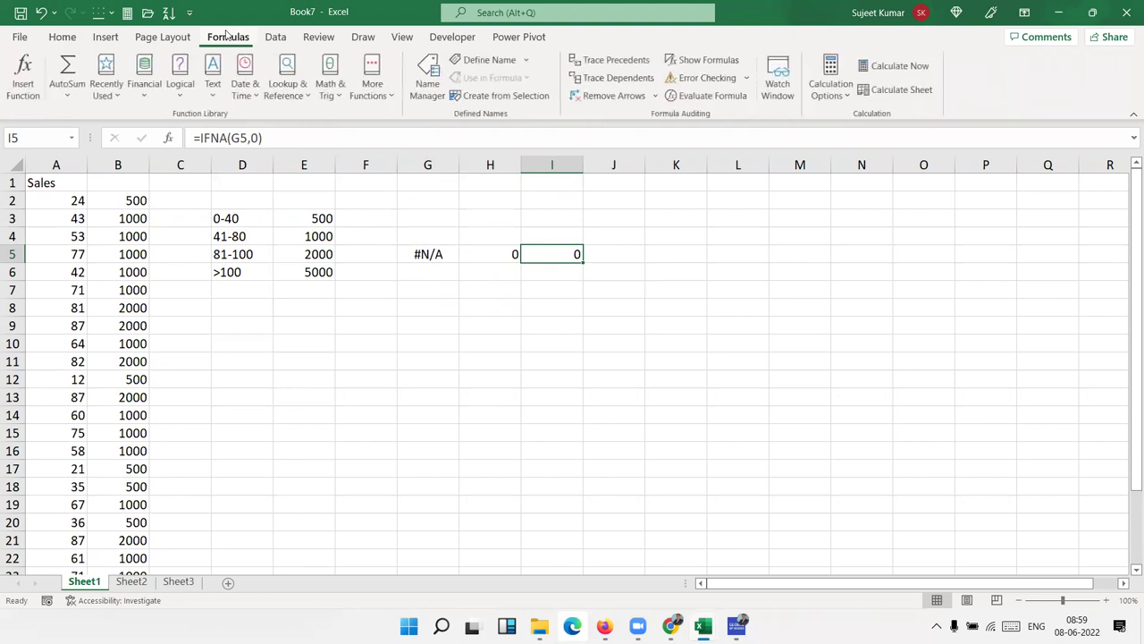
pyautogui.click(183, 90)
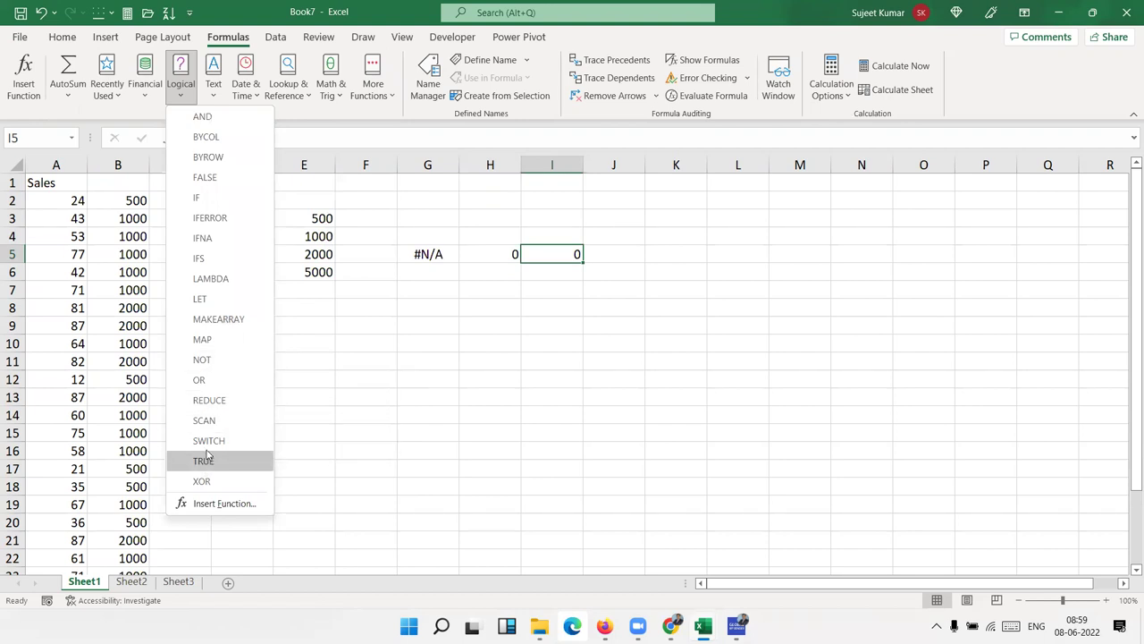
pyautogui.click(407, 349)
pyautogui.click(343, 308)
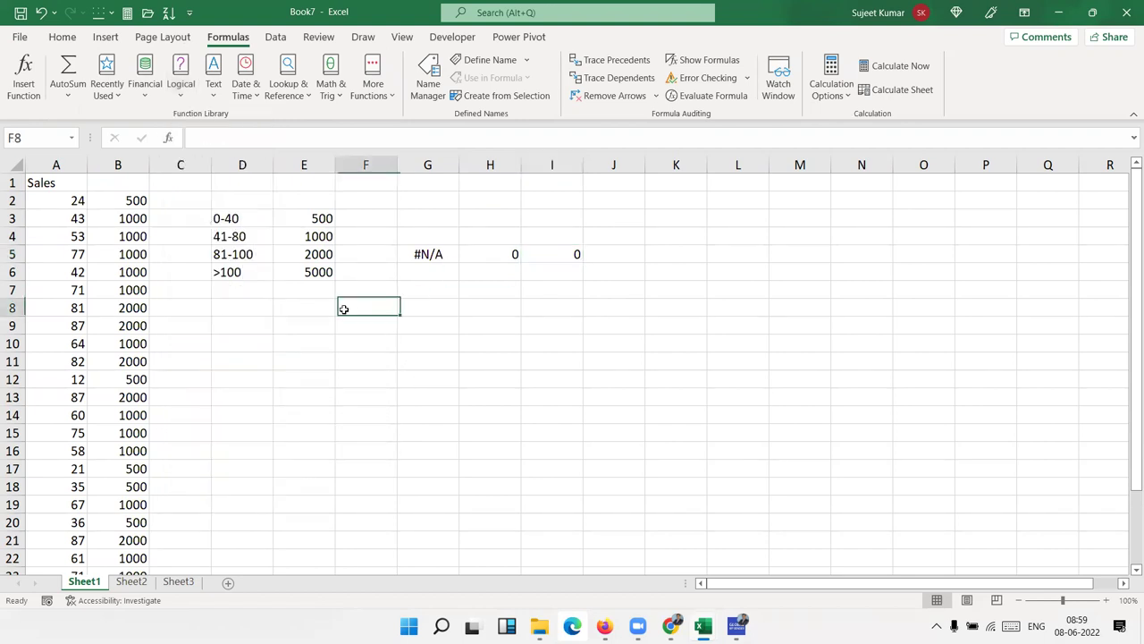
# Step: Enter TRUE in cell E9
pyautogui.click(134, 201)
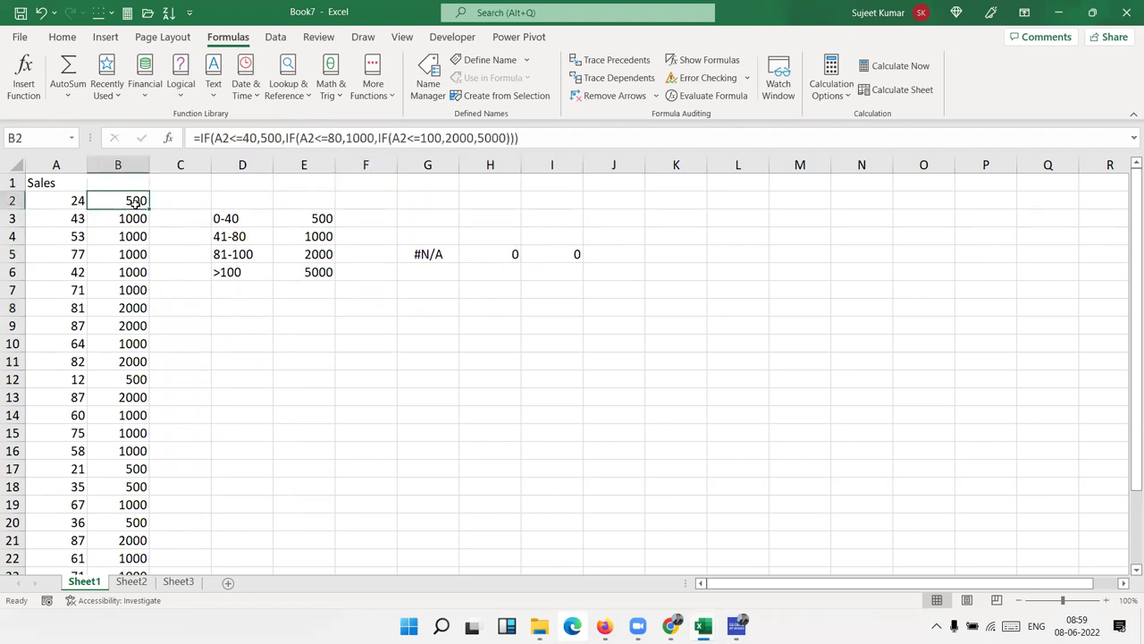
pyautogui.click(276, 330)
pyautogui.write('Tru')
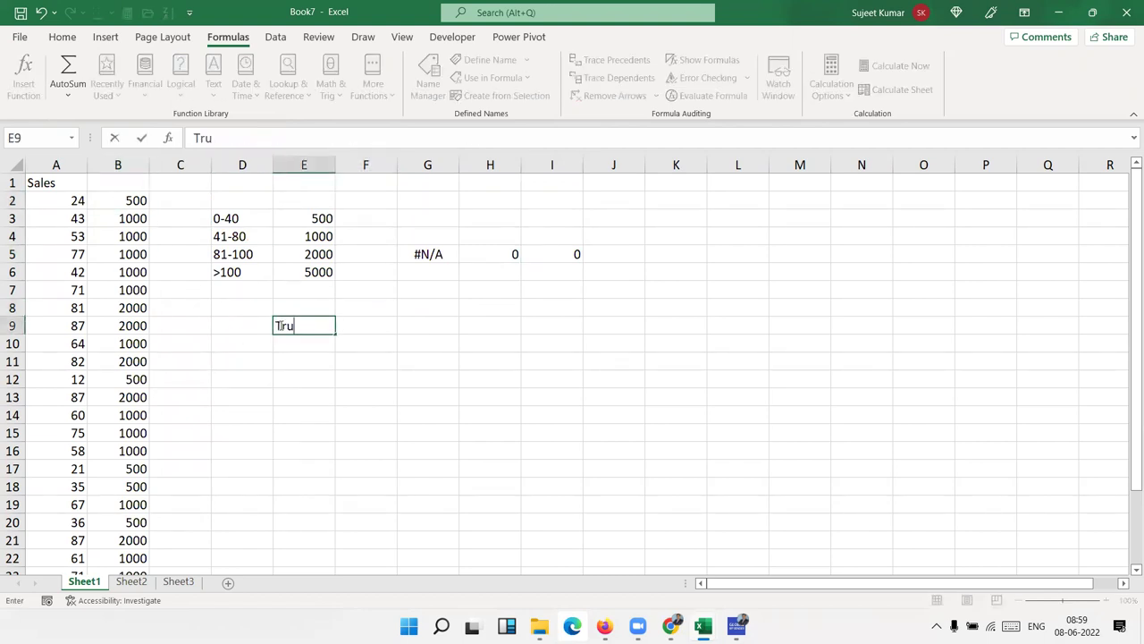
pyautogui.write('e')
pyautogui.press('Tab')
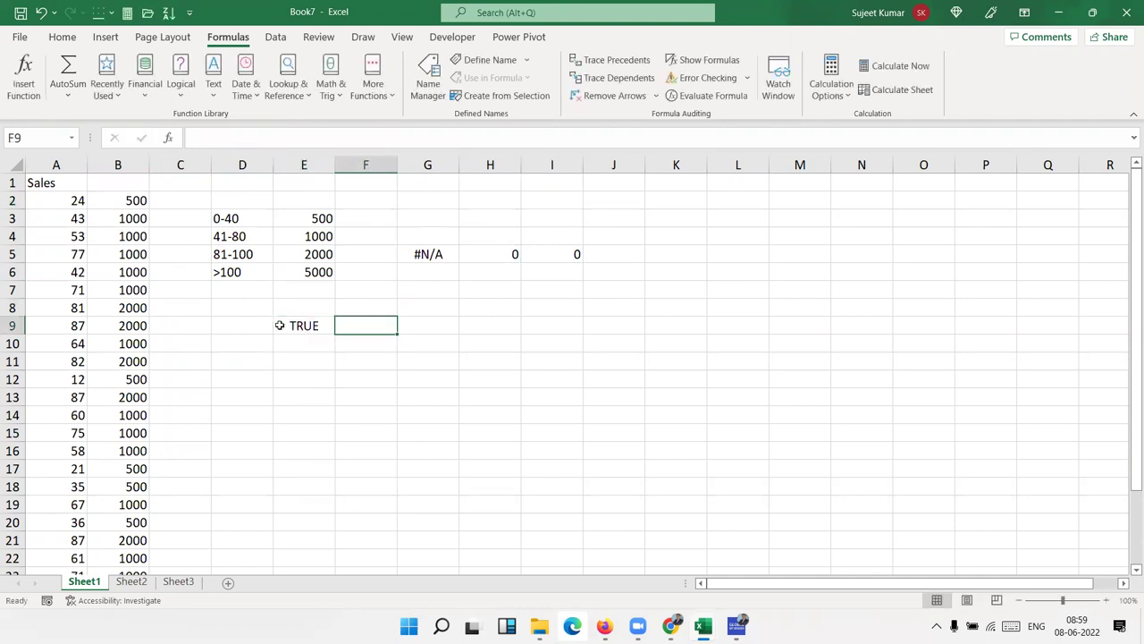
pyautogui.click(278, 326)
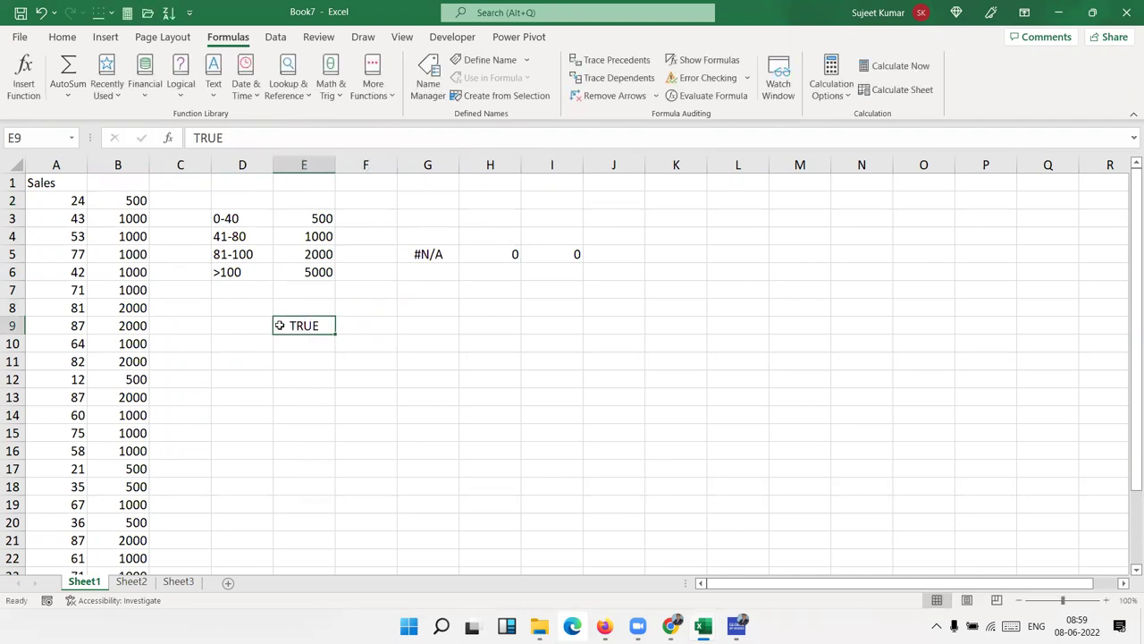
# Step: Enter =NOT(E9) in F9, returning FALSE
pyautogui.press('Tab')
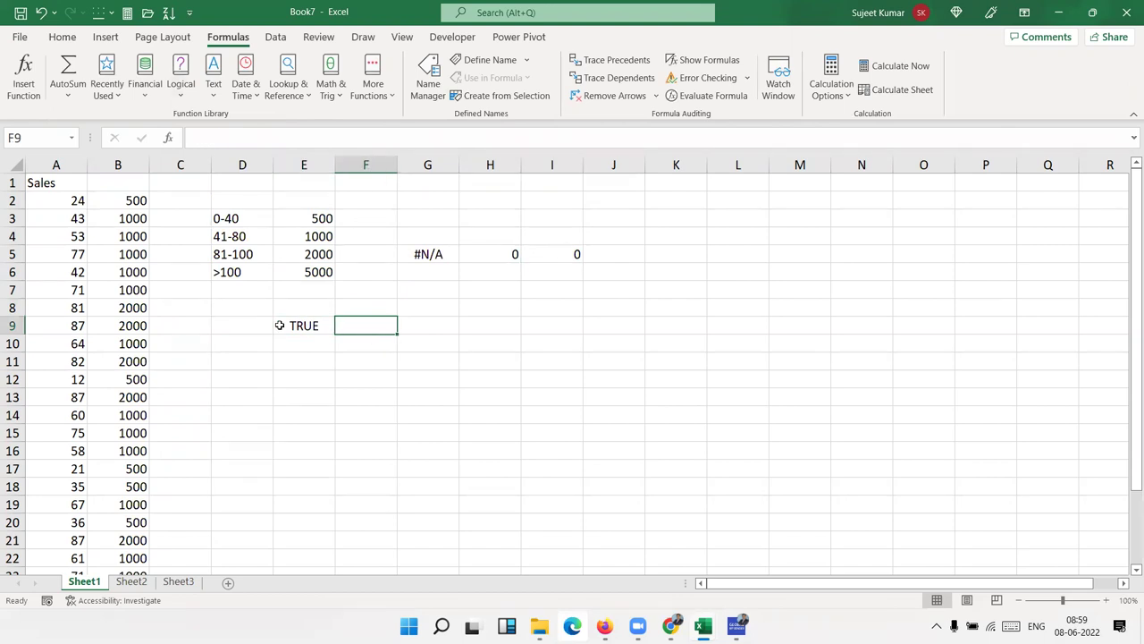
pyautogui.write('=no')
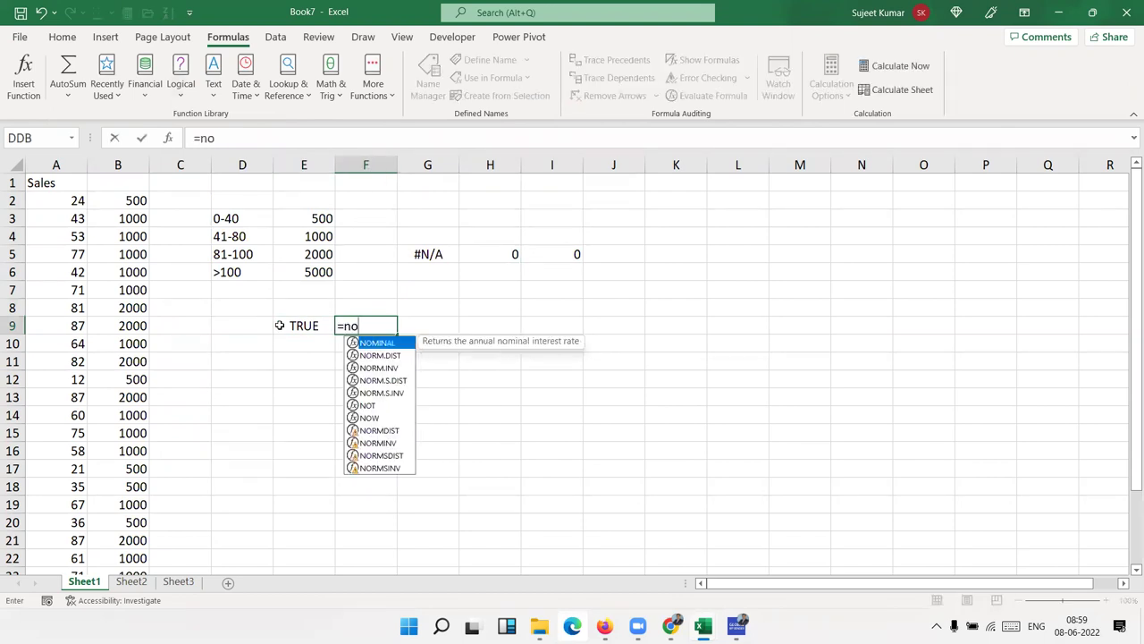
pyautogui.write('t(')
pyautogui.click(279, 326)
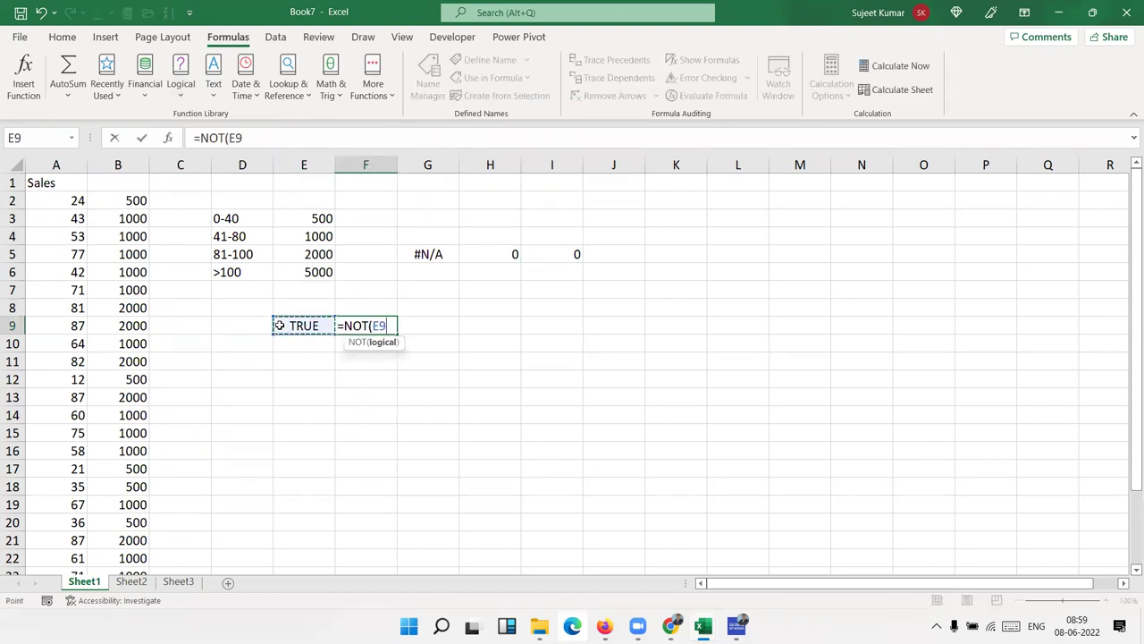
pyautogui.write(')')
pyautogui.press('Return')
pyautogui.press('Up')
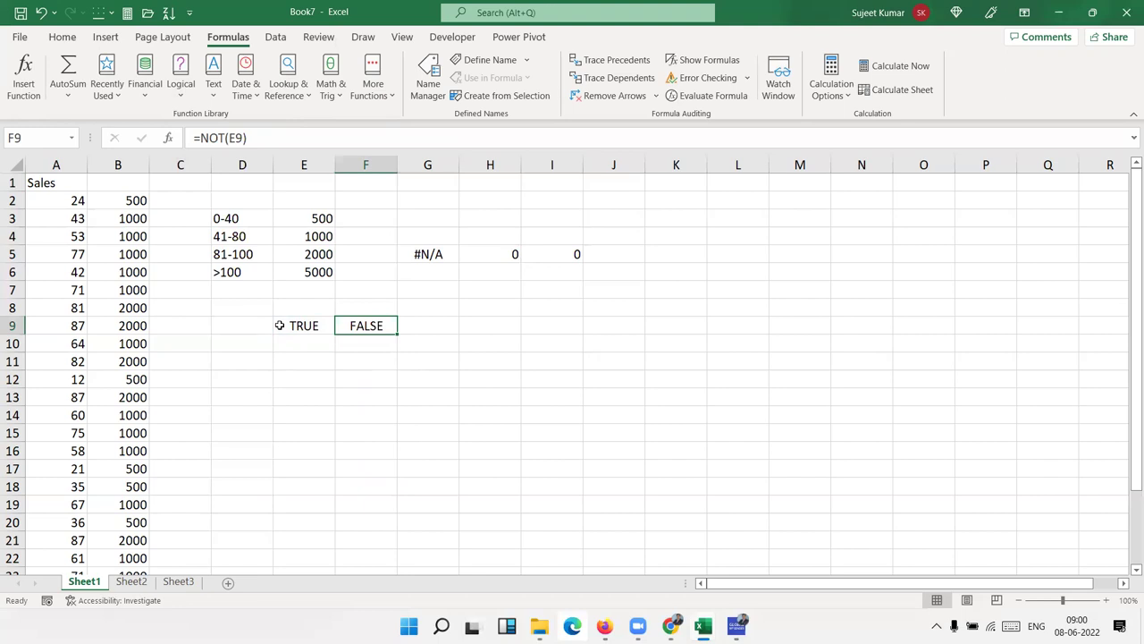
pyautogui.press('Down')
pyautogui.press('Down')
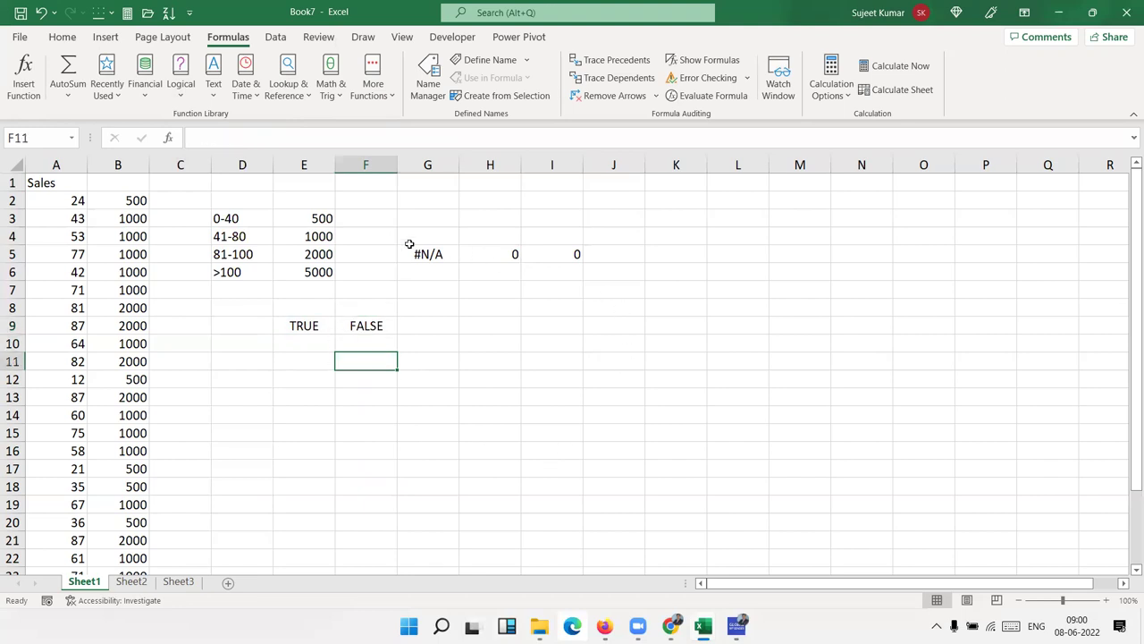
# Step: Clear the old error examples in G4:J7 and add 'code' and 'city' headings in J1:K1
pyautogui.moveTo(409, 238); pyautogui.dragTo(632, 283)
pyautogui.press('Delete')
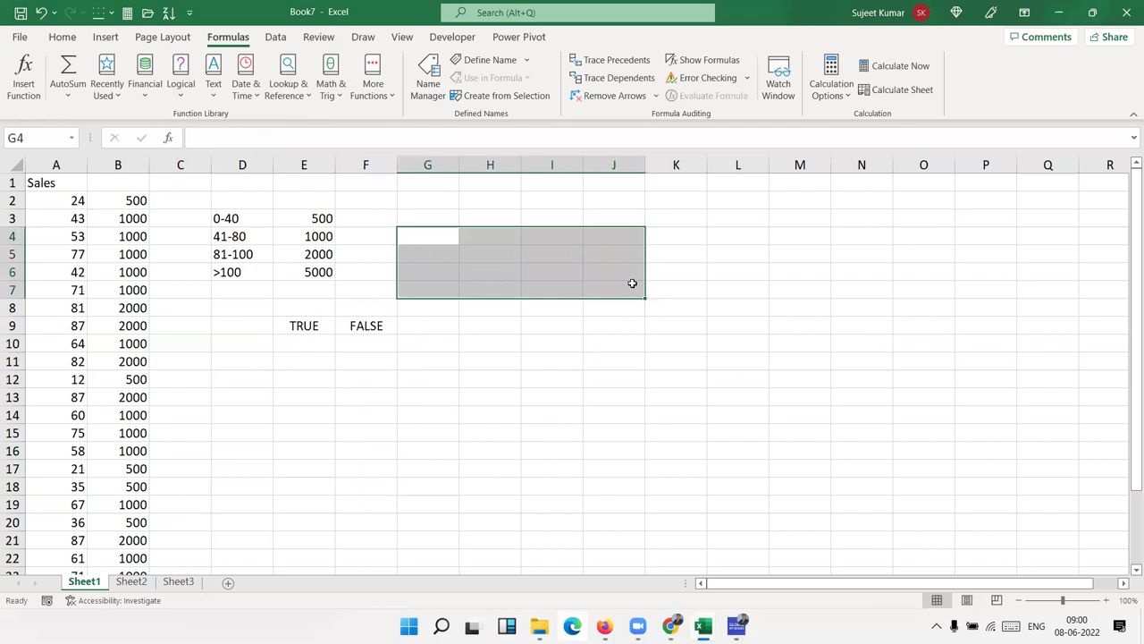
pyautogui.press('Up')
pyautogui.press('Up')
pyautogui.press('Up')
pyautogui.press('Right')
pyautogui.press('Left')
pyautogui.press('Right')
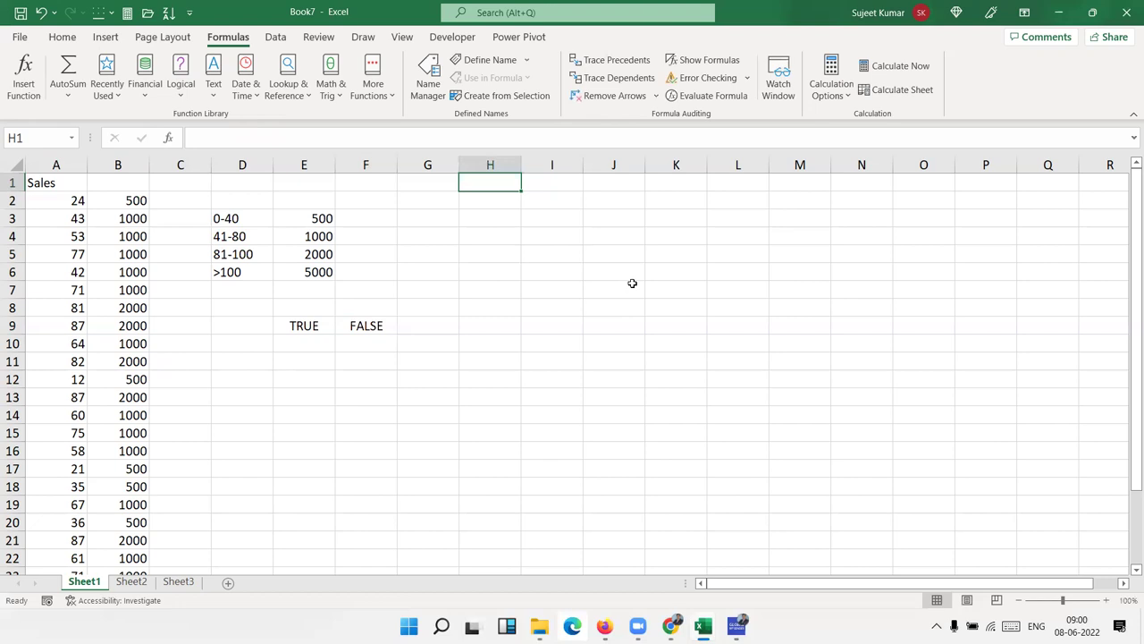
pyautogui.press('Right')
pyautogui.press('Right')
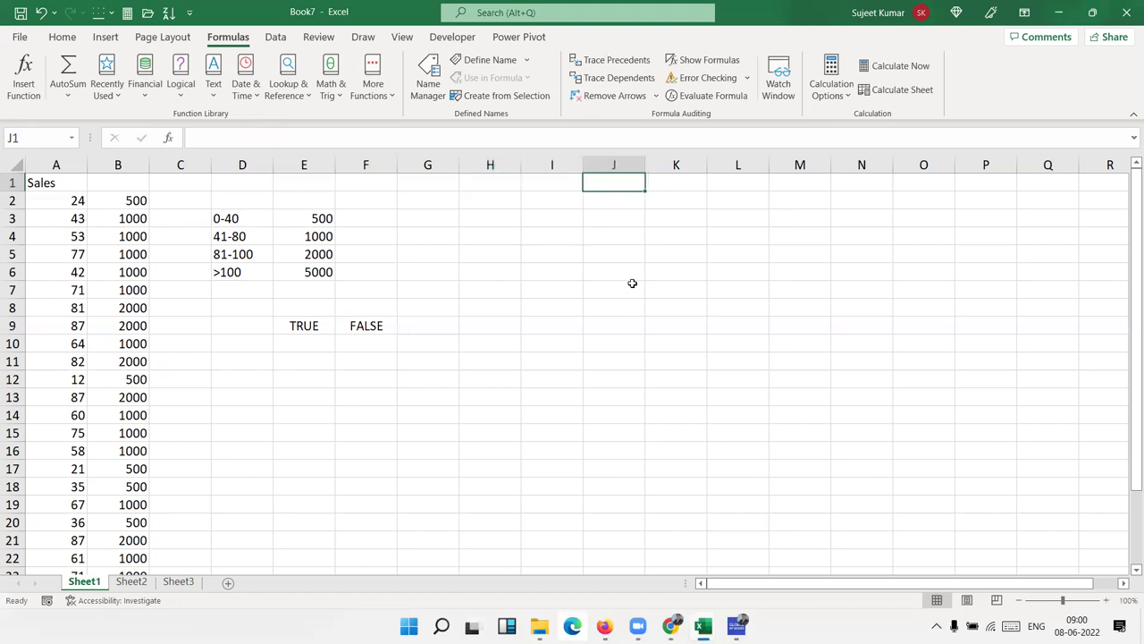
pyautogui.write('code')
pyautogui.press('Tab')
pyautogui.write('c')
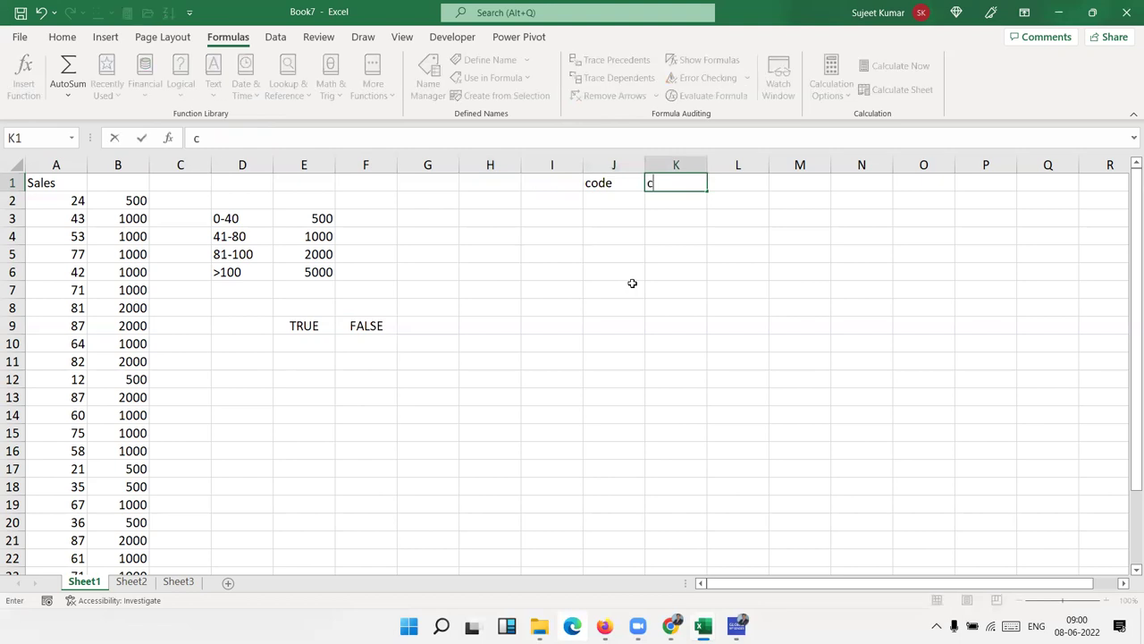
pyautogui.write('ity')
pyautogui.press('Return')
# Step: Enter codes 11, 22, 33 and 44 with cities Delhi, Pune and Noida beside them
pyautogui.write('11')
pyautogui.press('Tab')
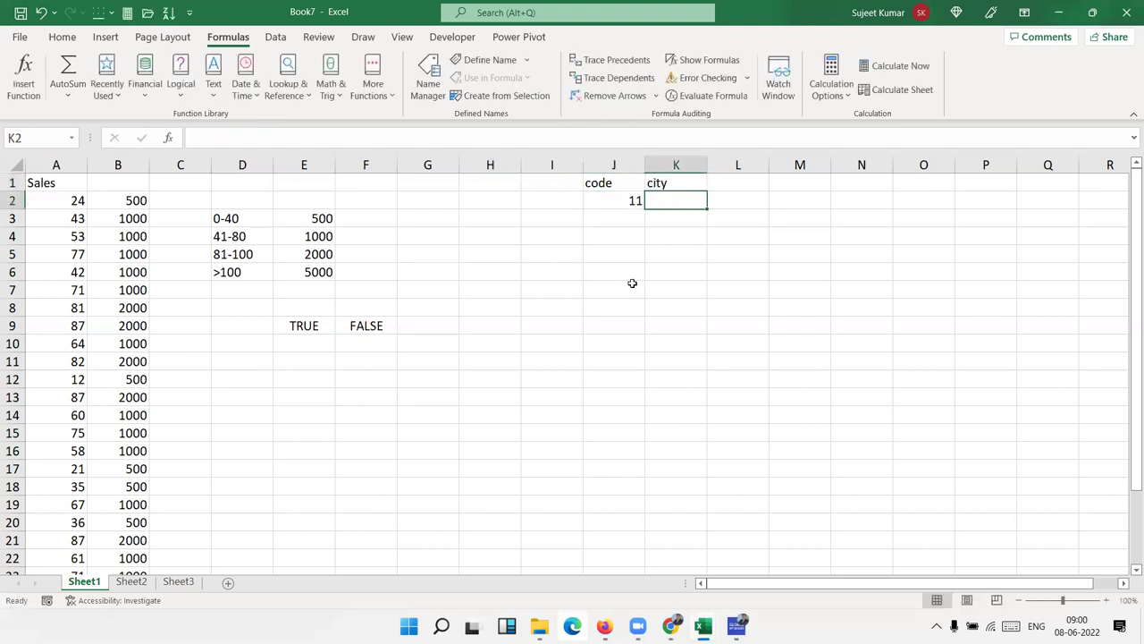
pyautogui.write('Delhi')
pyautogui.press('Return')
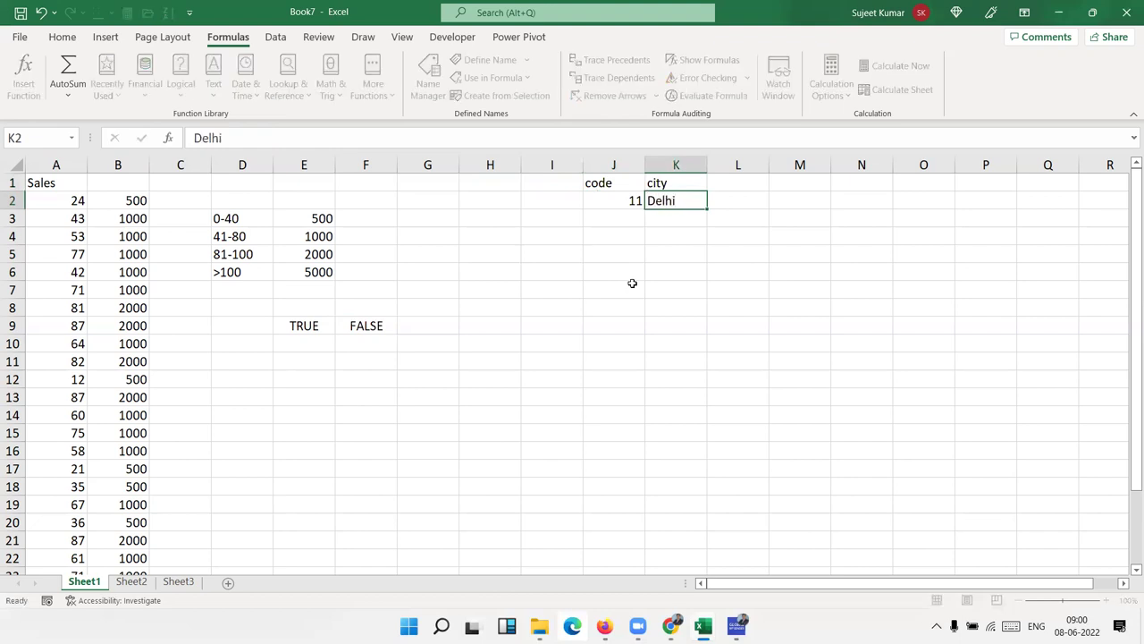
pyautogui.write('22')
pyautogui.press('Tab')
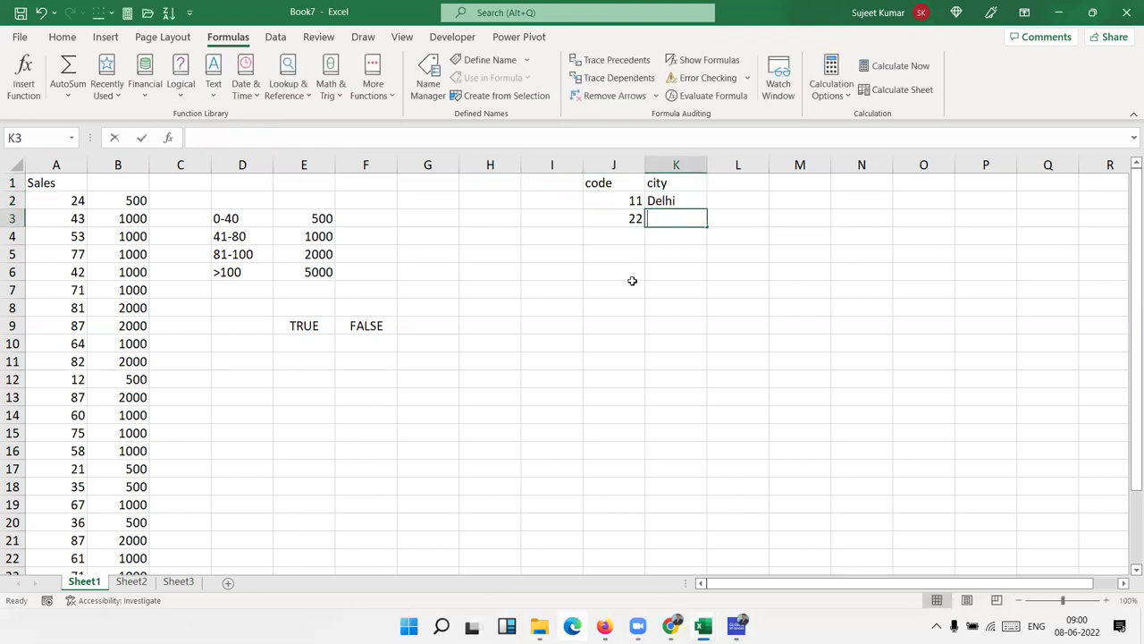
pyautogui.write('Pune')
pyautogui.press('Return')
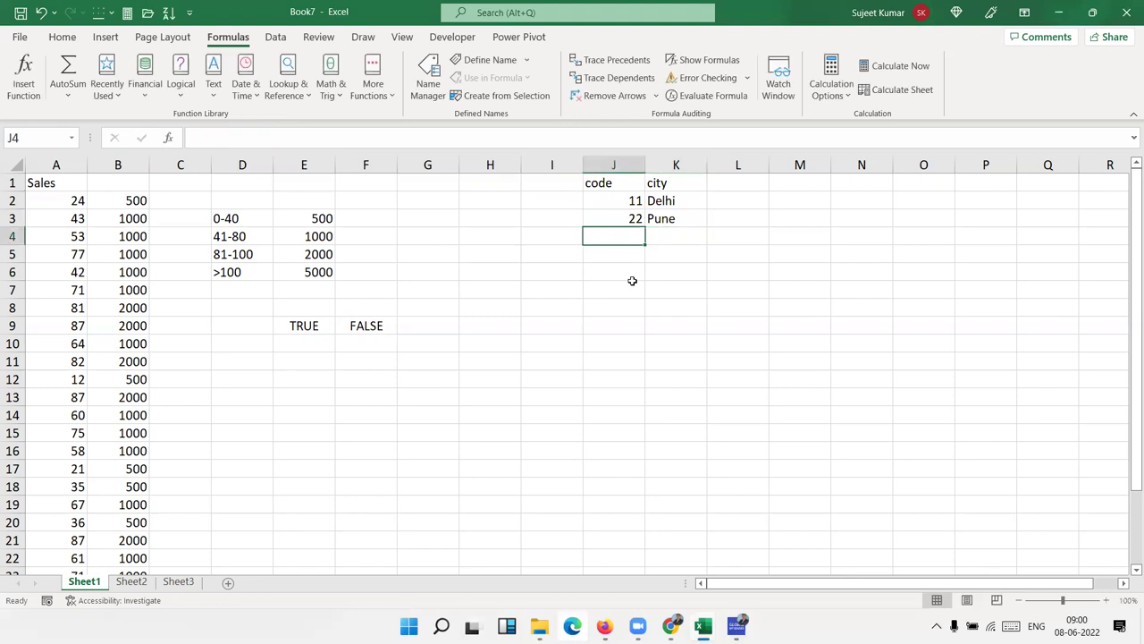
pyautogui.write('33')
pyautogui.press('Tab')
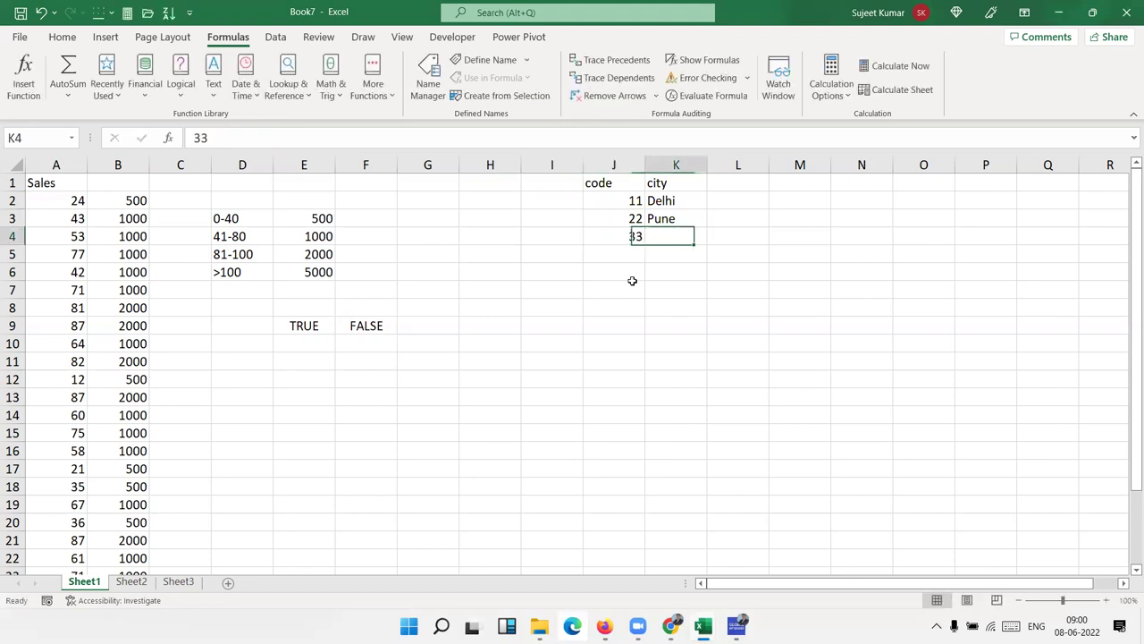
pyautogui.write('Noida')
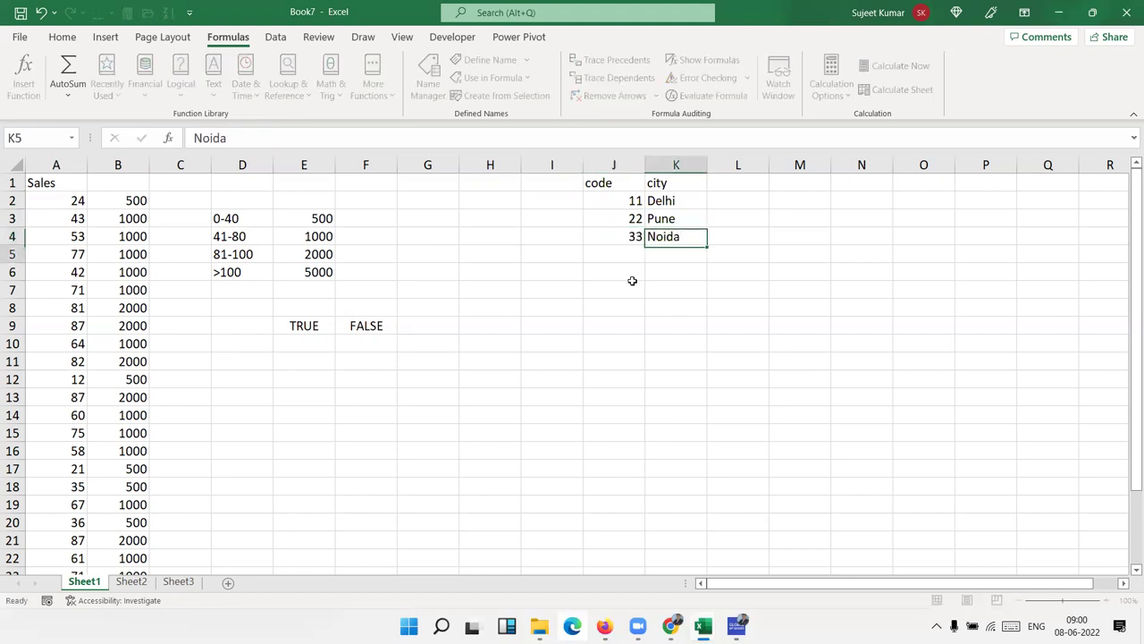
pyautogui.press('Return')
pyautogui.write('44')
pyautogui.press('Tab')
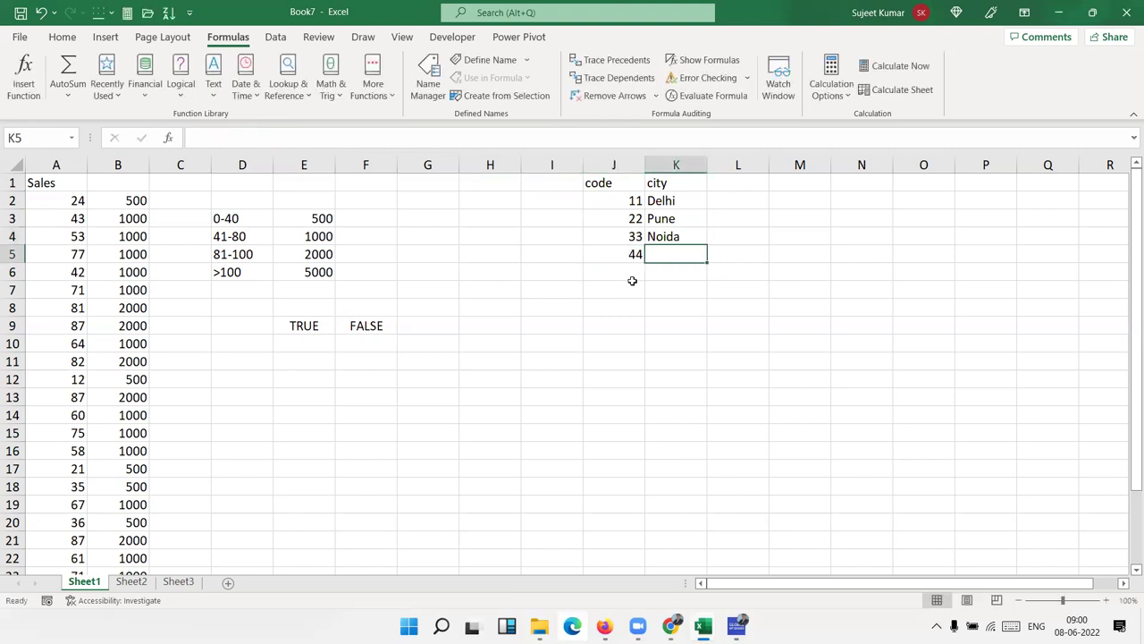
# Step: Finish the table with Patna, then add Code and City labels in H8:I8 with code 11 in H9
pyautogui.write('Patna')
pyautogui.press('Return')
pyautogui.press('Left')
pyautogui.press('Left')
pyautogui.press('Left')
pyautogui.press('Down')
pyautogui.press('Down')
pyautogui.write('Code')
pyautogui.press('Tab')
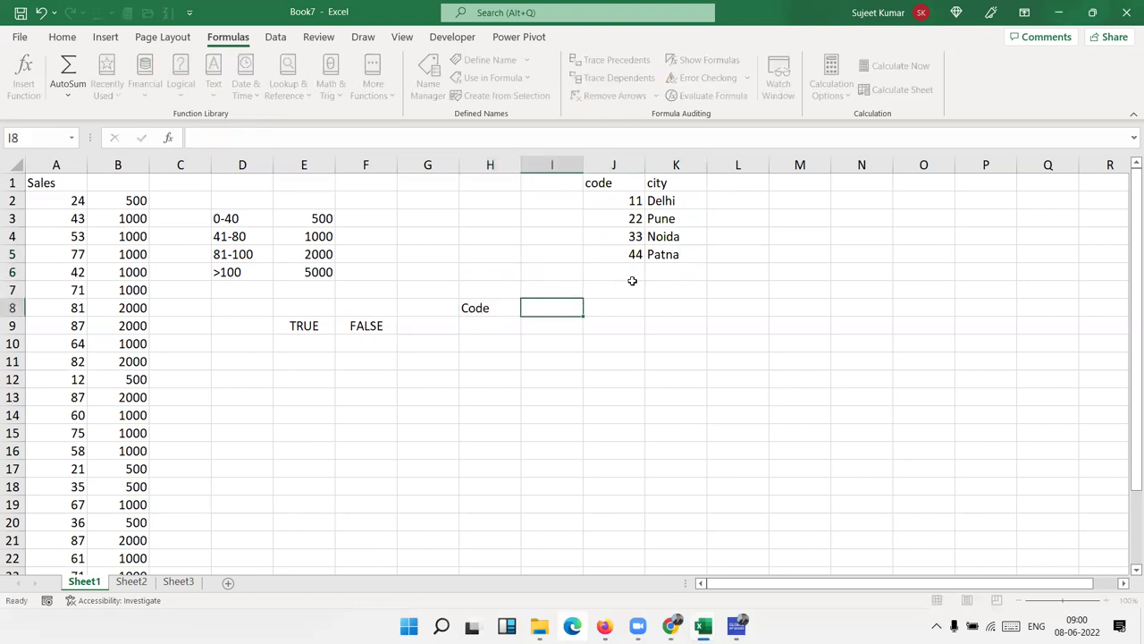
pyautogui.write('City')
pyautogui.press('Return')
pyautogui.press('Left')
pyautogui.write('11')
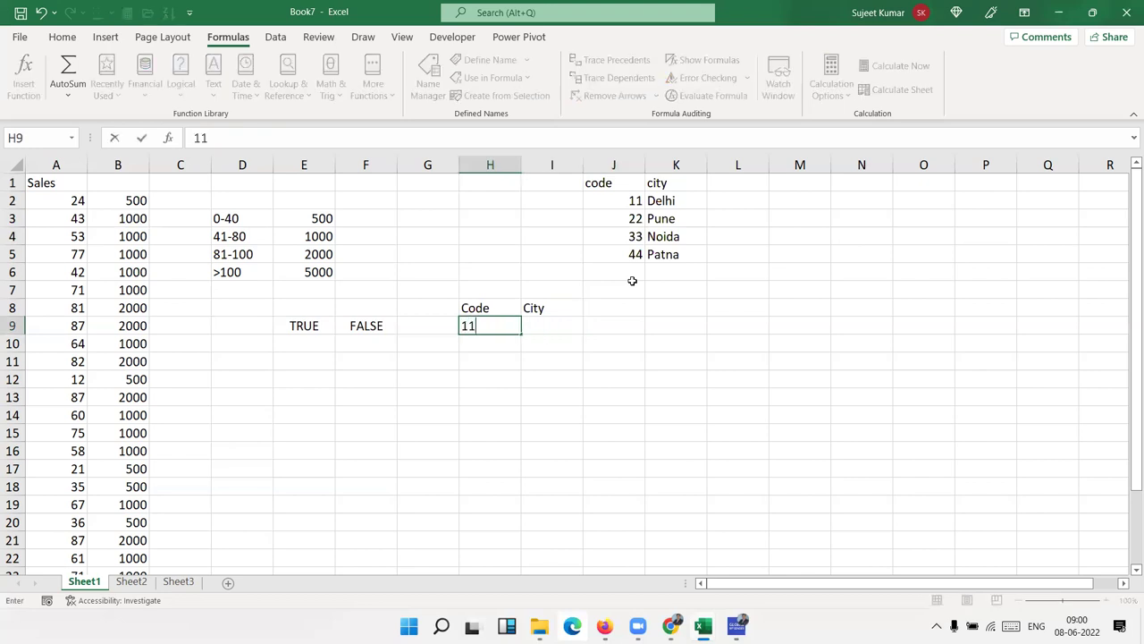
pyautogui.press('Tab')
# Step: Enter =SWITCH(H9,11,"Delhi",22,"Mubai",33,"Pune") in I9 so it returns Delhi
pyautogui.write('=swi')
pyautogui.press('Tab')
pyautogui.press('Left')
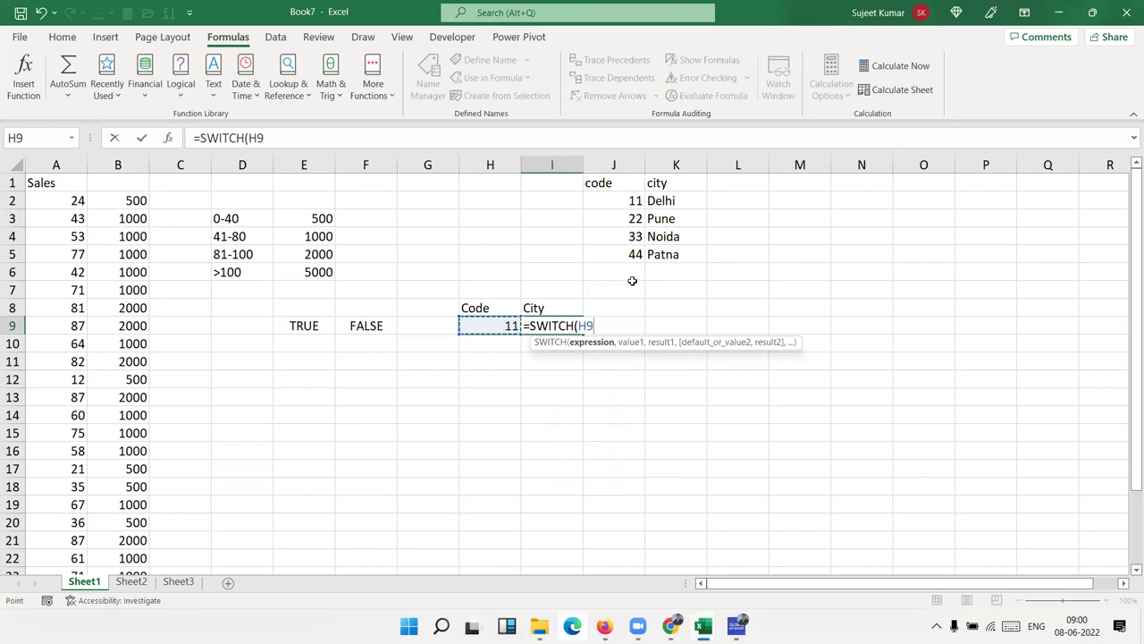
pyautogui.write(',')
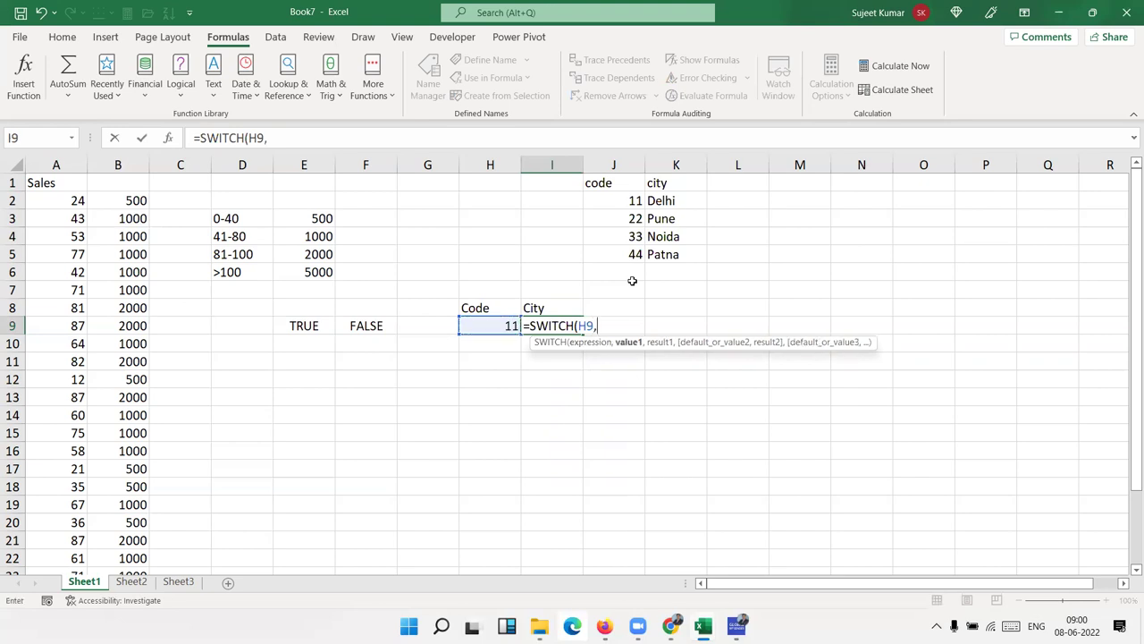
pyautogui.write('11,"Delhi"')
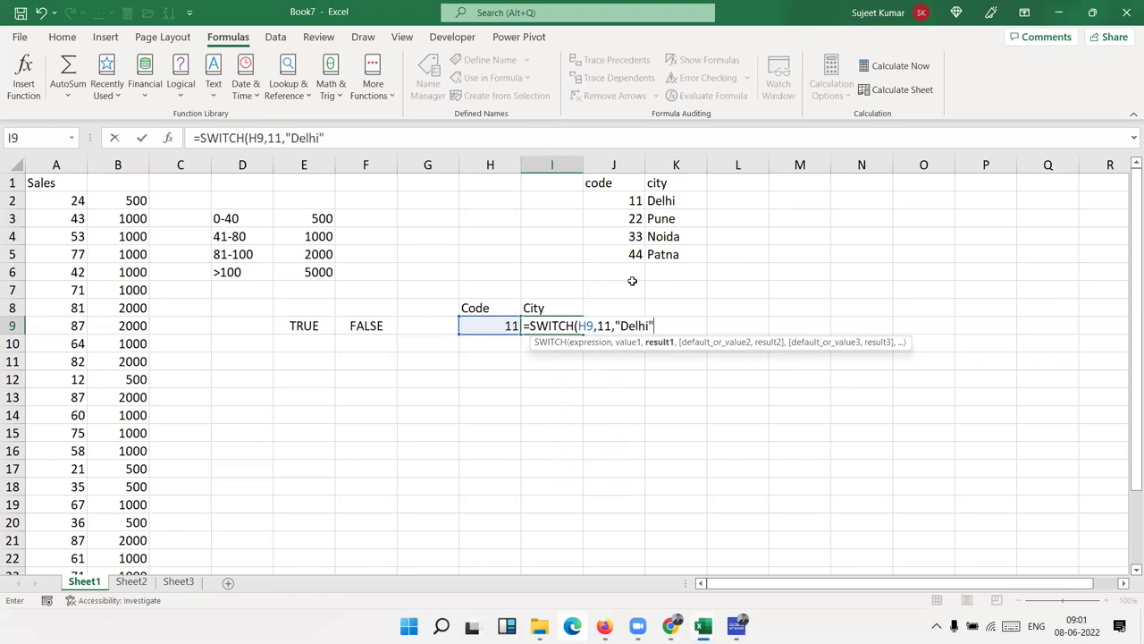
pyautogui.write(',22')
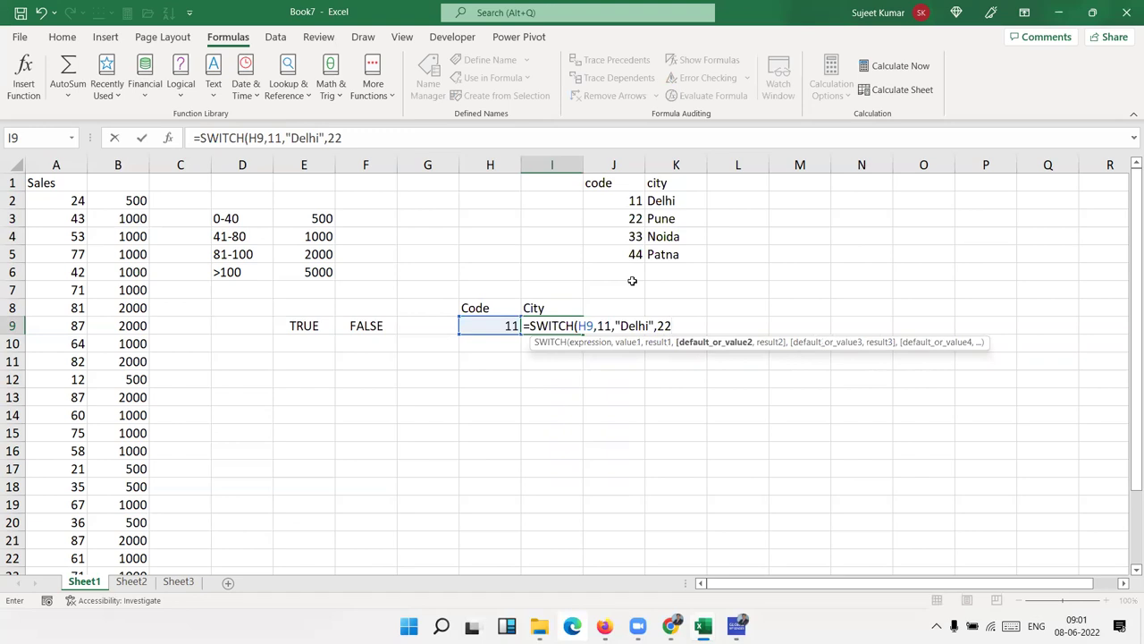
pyautogui.write(',')
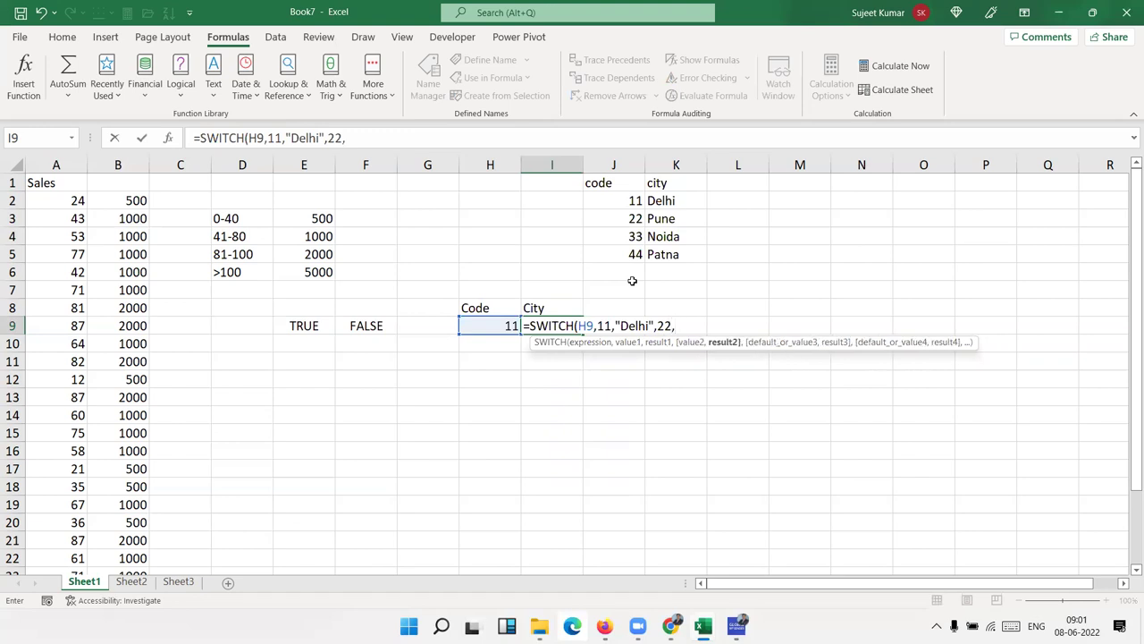
pyautogui.write('"')
pyautogui.write('Mubai",.3')
pyautogui.press('BackSpace')
pyautogui.press('BackSpace')
pyautogui.write('33,')
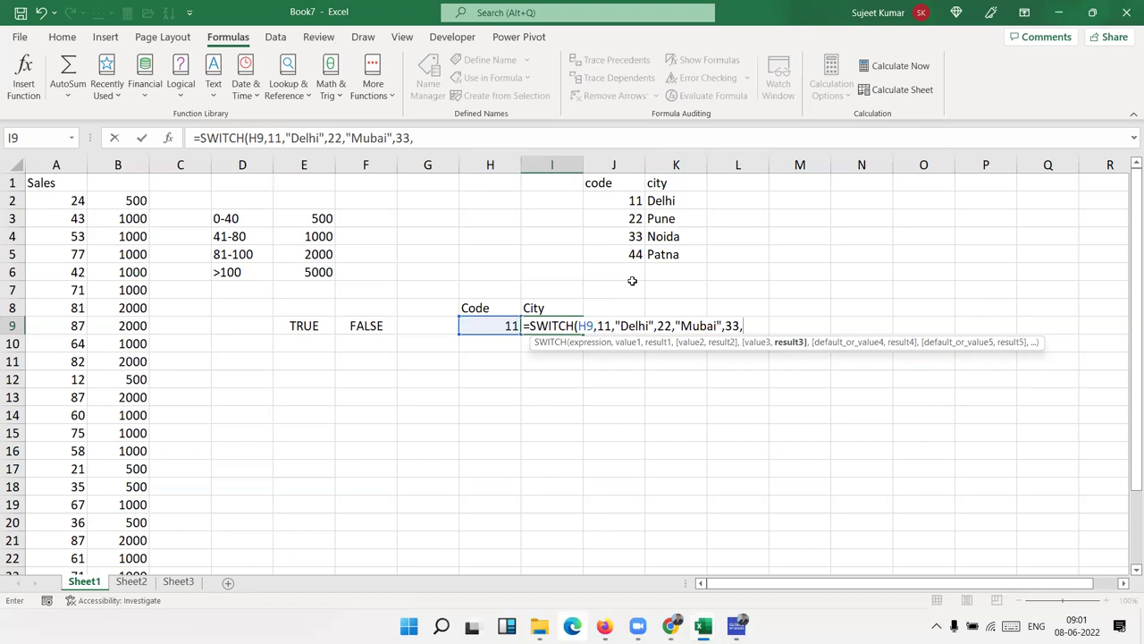
pyautogui.write('"Pune")')
pyautogui.press('Return')
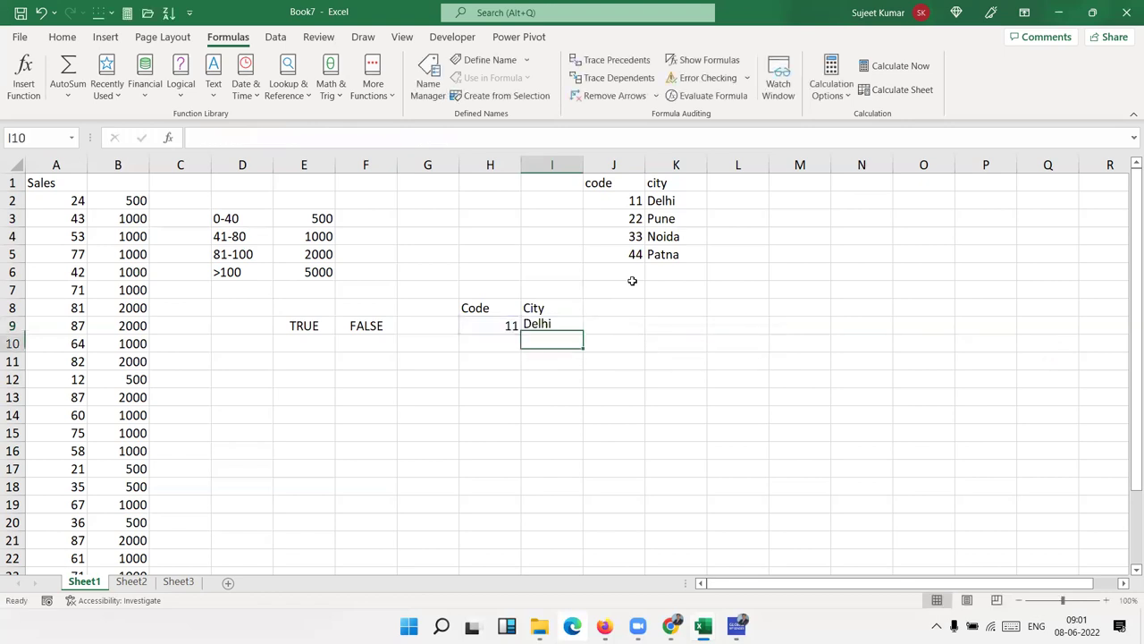
pyautogui.press('Up')
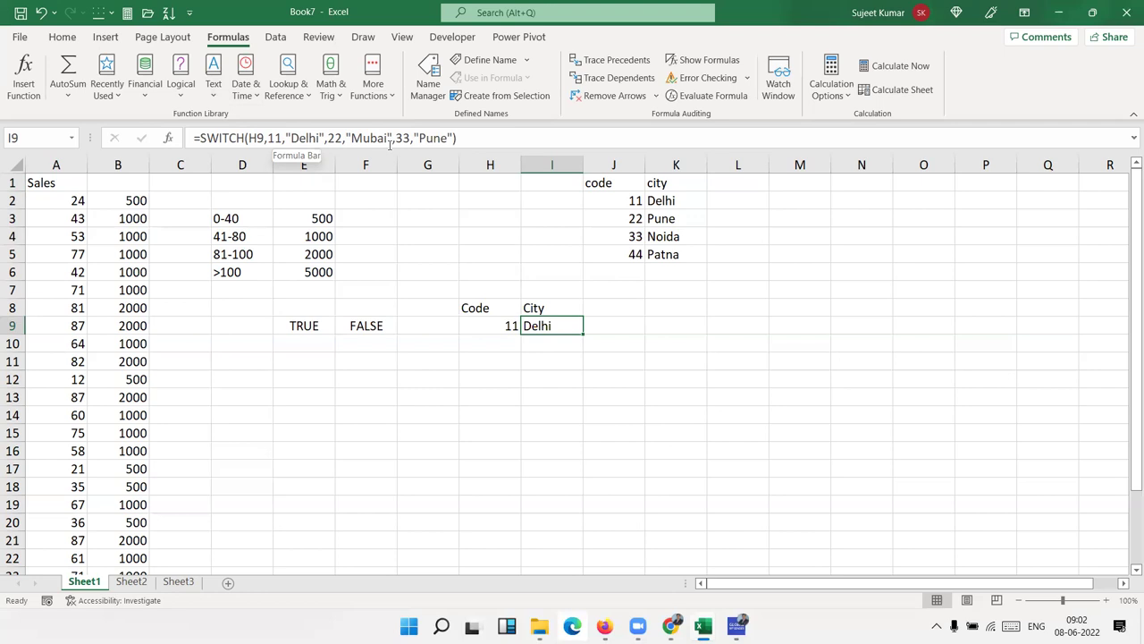
pyautogui.press('Left')
pyautogui.press('Down')
pyautogui.press('Up')
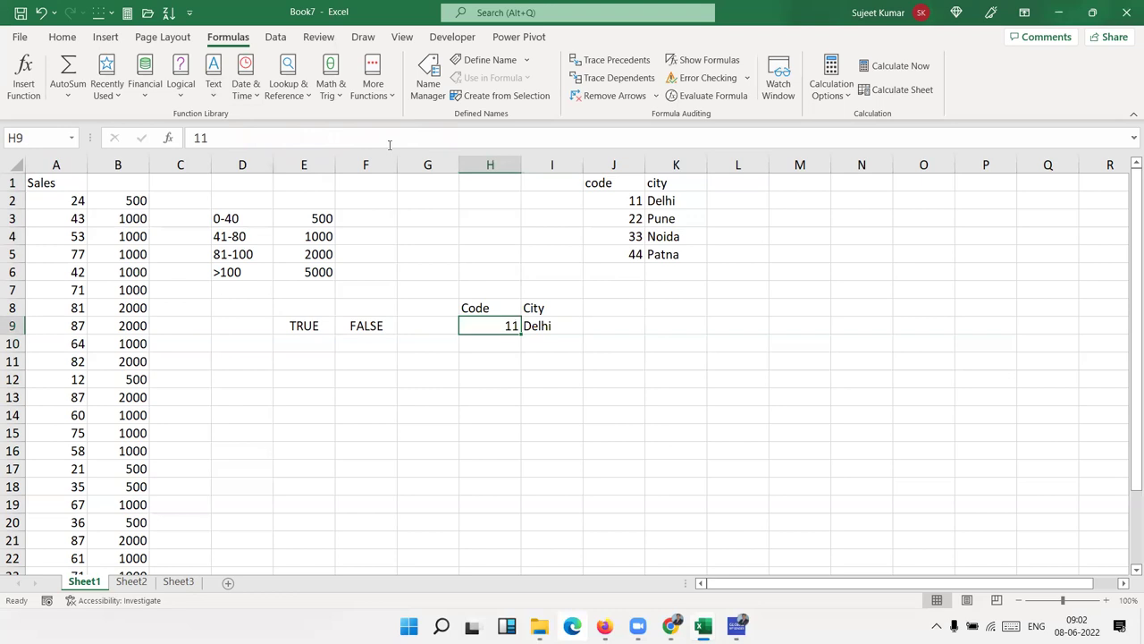
pyautogui.press('Right')
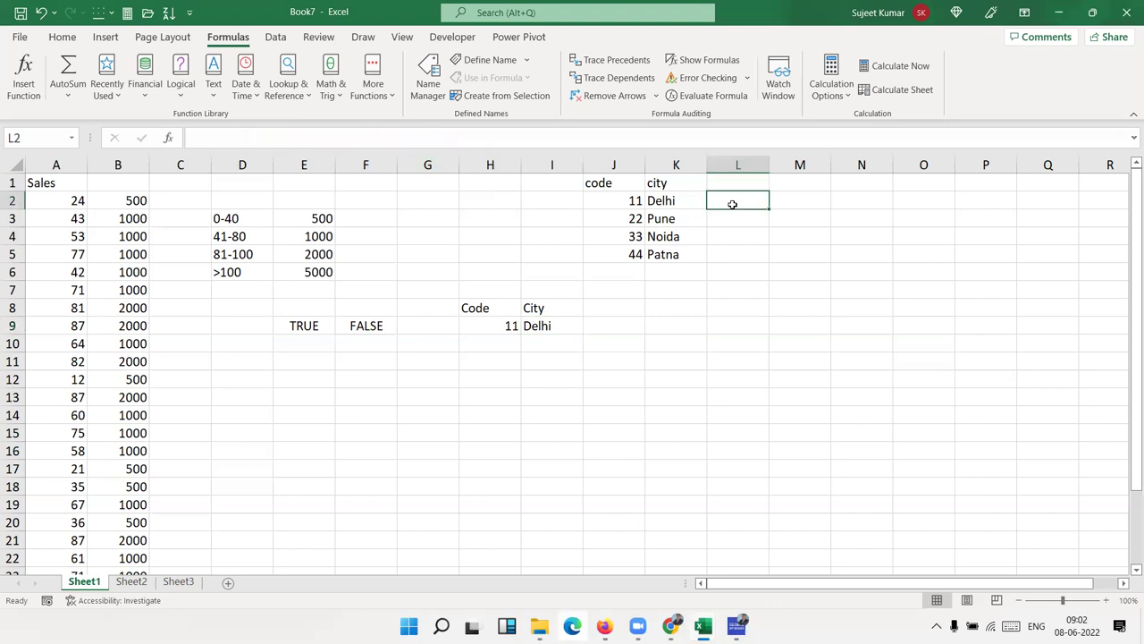
# Step: Add a Code heading in L1 and number the city rows 1, 2, 3, 4 in L2:L5
pyautogui.click(556, 324)
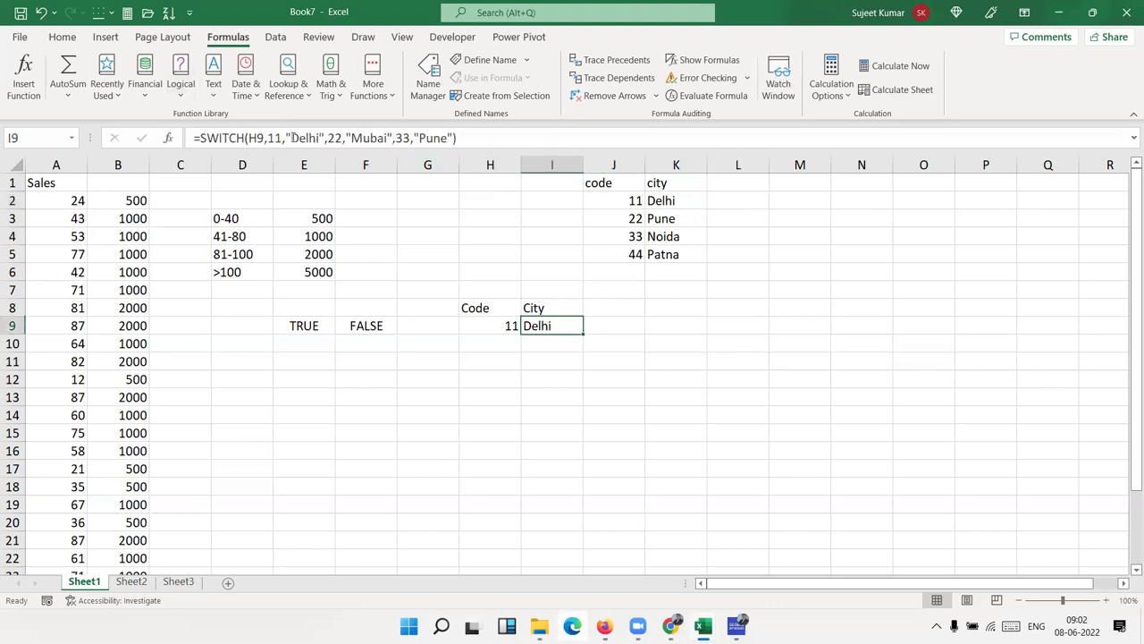
pyautogui.click(757, 182)
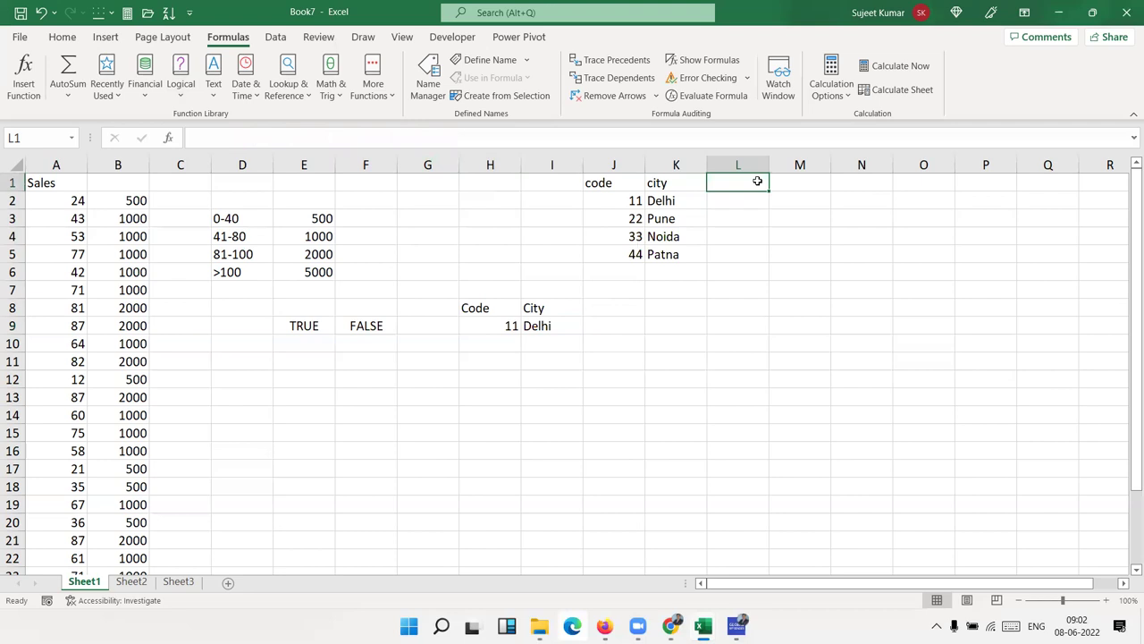
pyautogui.write('Code')
pyautogui.press('Return')
pyautogui.write('1')
pyautogui.press('Return')
pyautogui.write('2')
pyautogui.press('Return')
pyautogui.write('3 4')
pyautogui.press('Return')
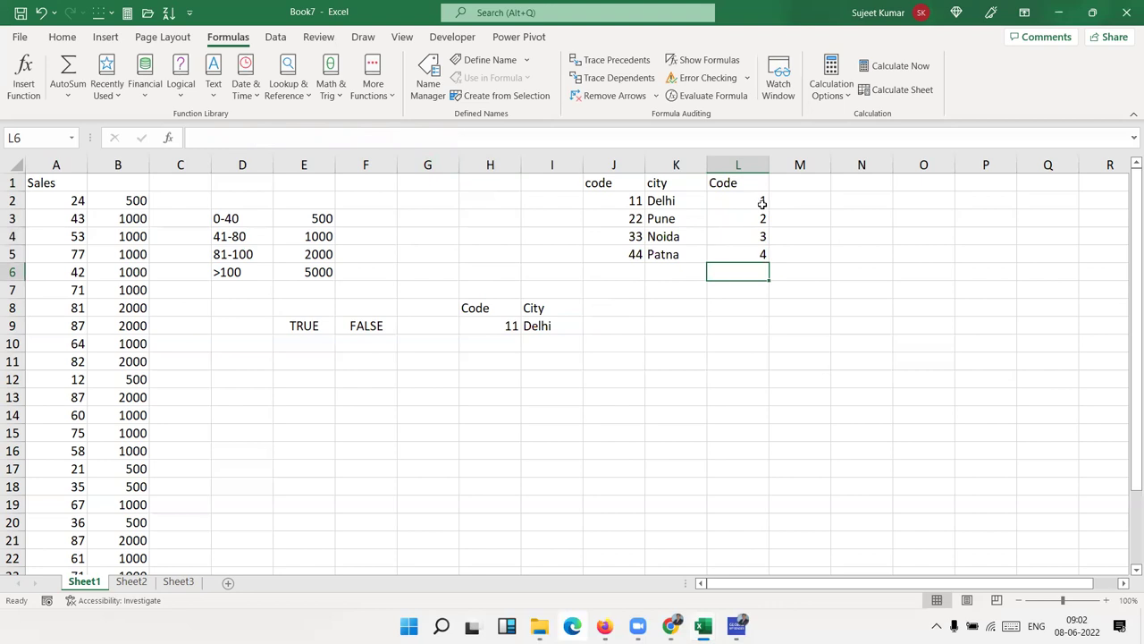
pyautogui.click(800, 205)
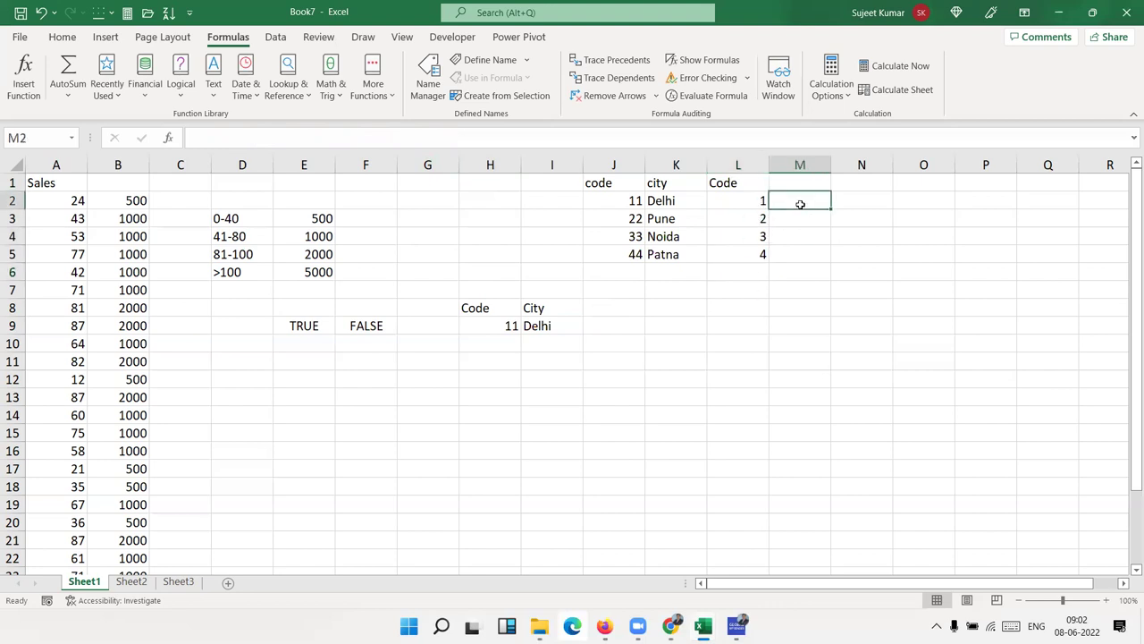
pyautogui.click(504, 329)
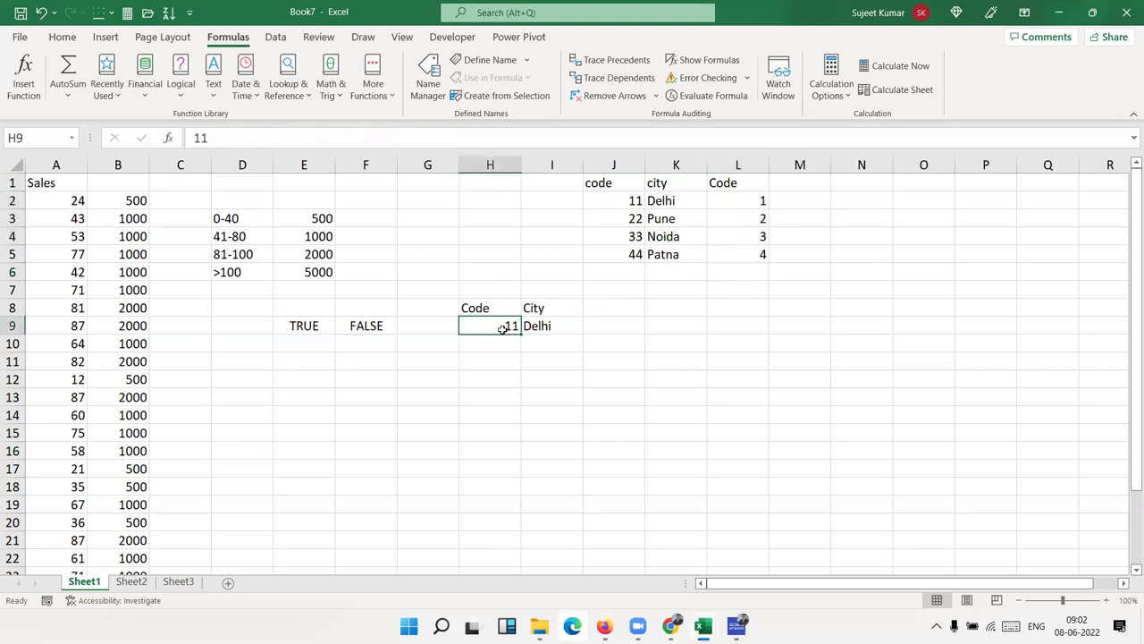
# Step: Enter =CHOOSE(L2,"Delhi","Pune","Mohan") in M2 and fill it down to M5
pyautogui.click(805, 195)
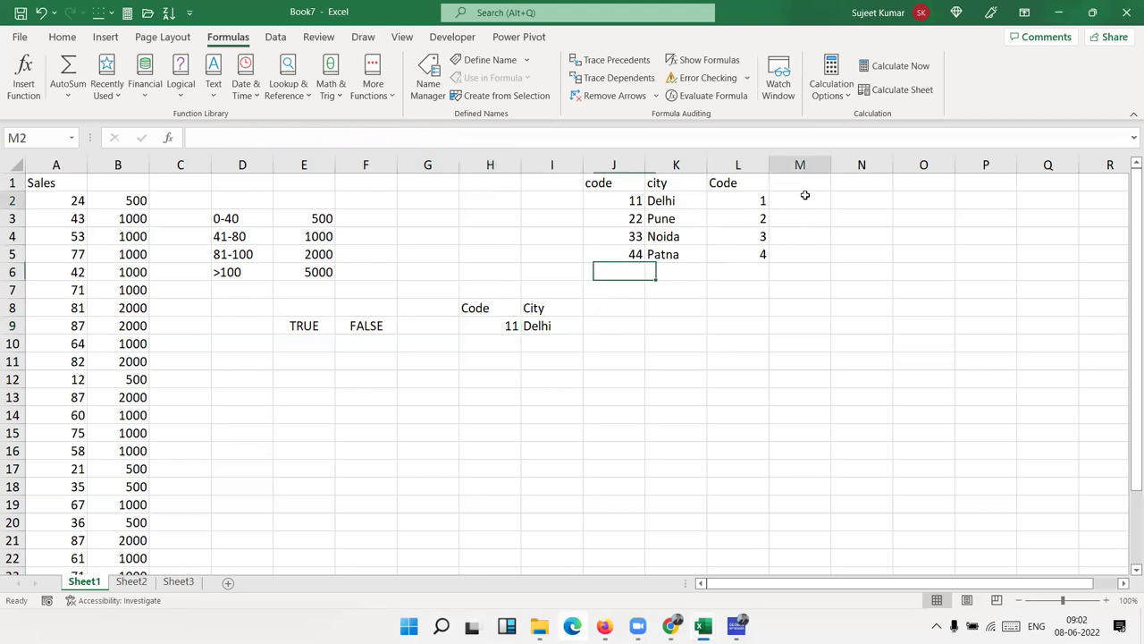
pyautogui.write('=choo')
pyautogui.press('Tab')
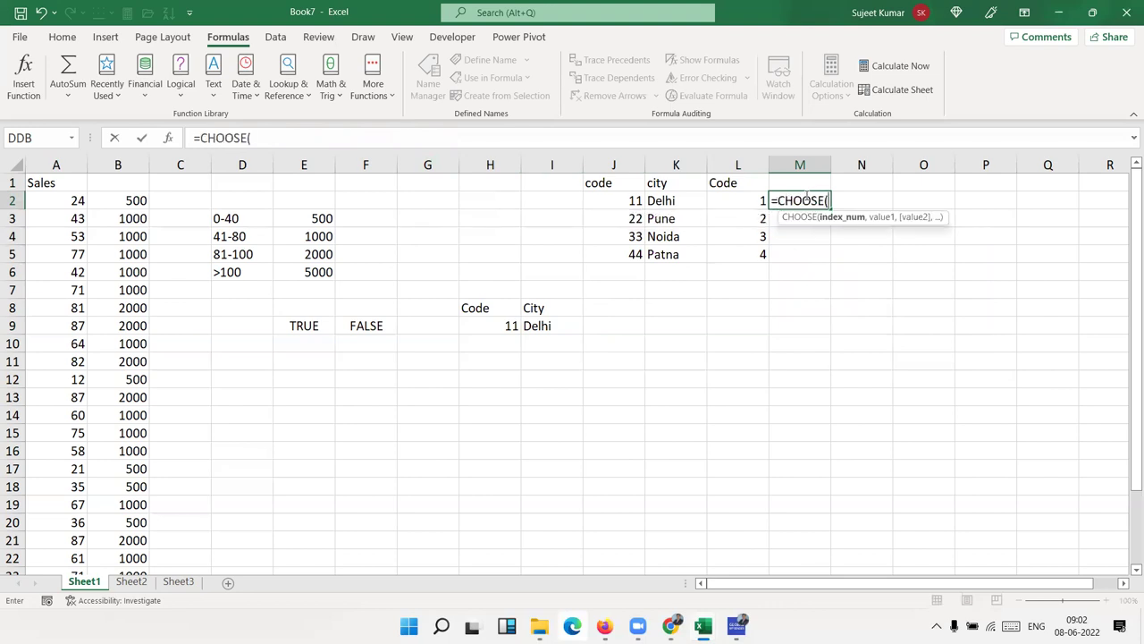
pyautogui.click(741, 201)
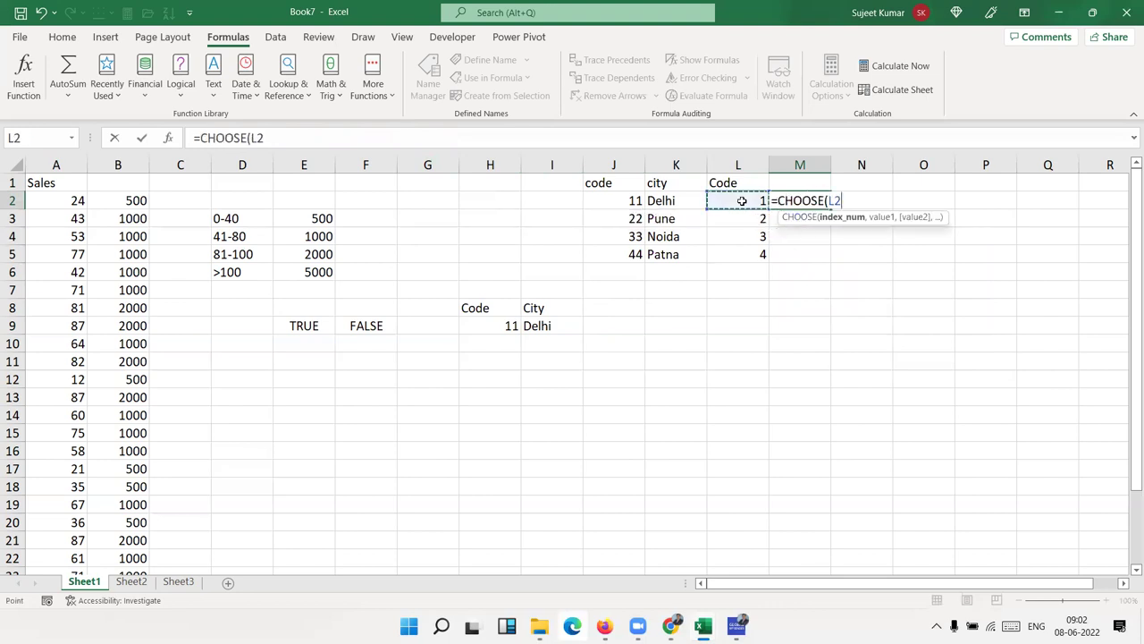
pyautogui.write(',')
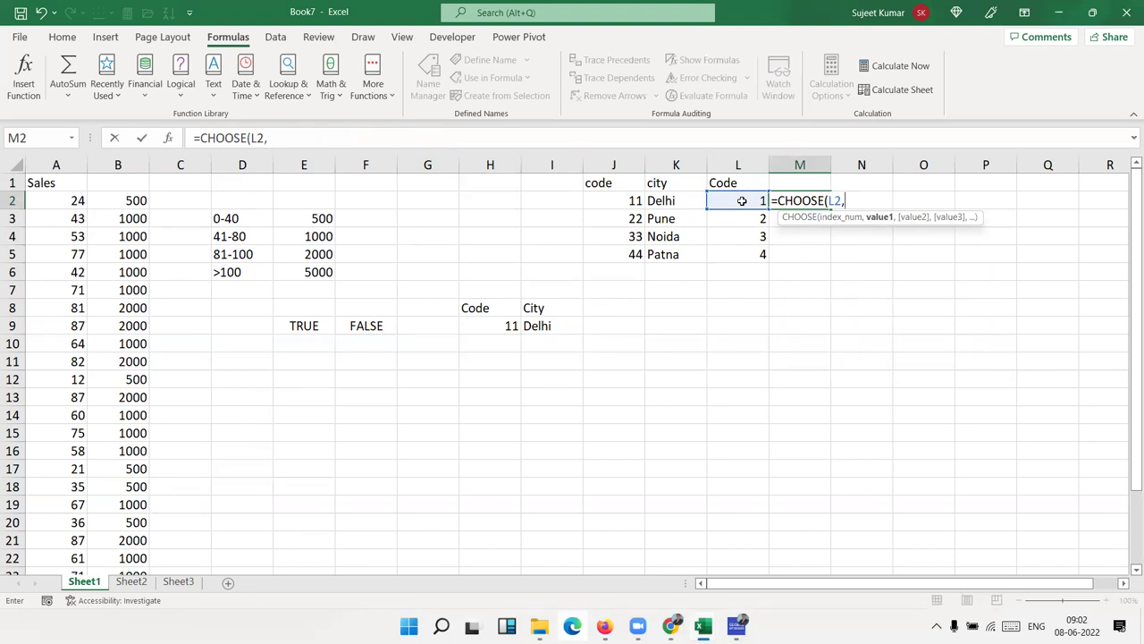
pyautogui.write('"')
pyautogui.write('P')
pyautogui.press('BackSpace')
pyautogui.write('Delhi')
pyautogui.write('",')
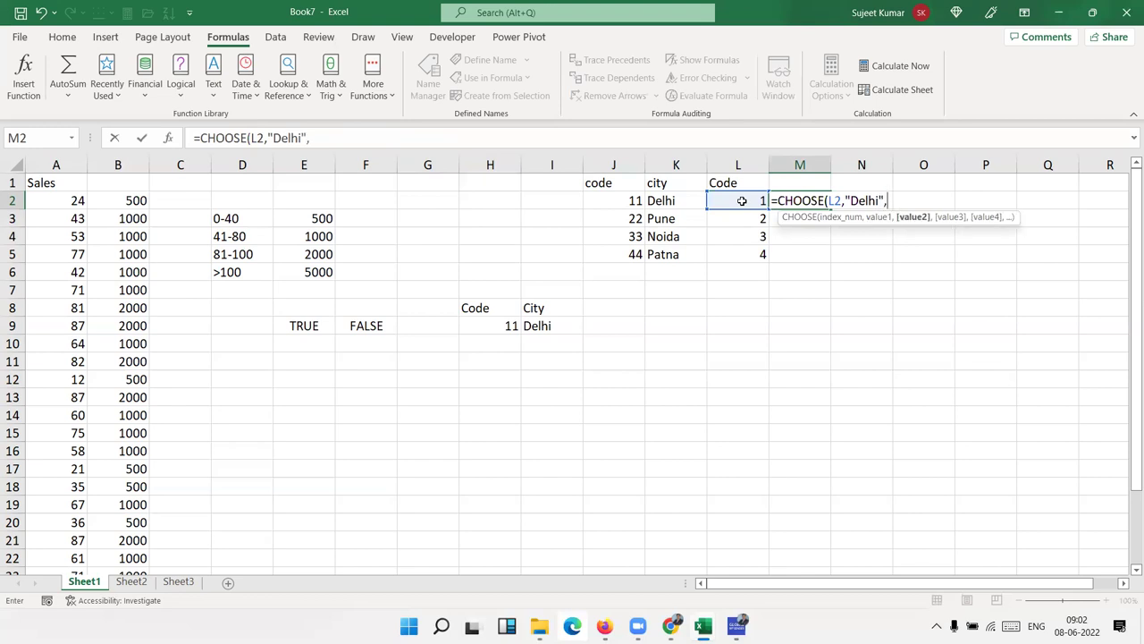
pyautogui.write('P')
pyautogui.press('BackSpace')
pyautogui.write('"Pune",')
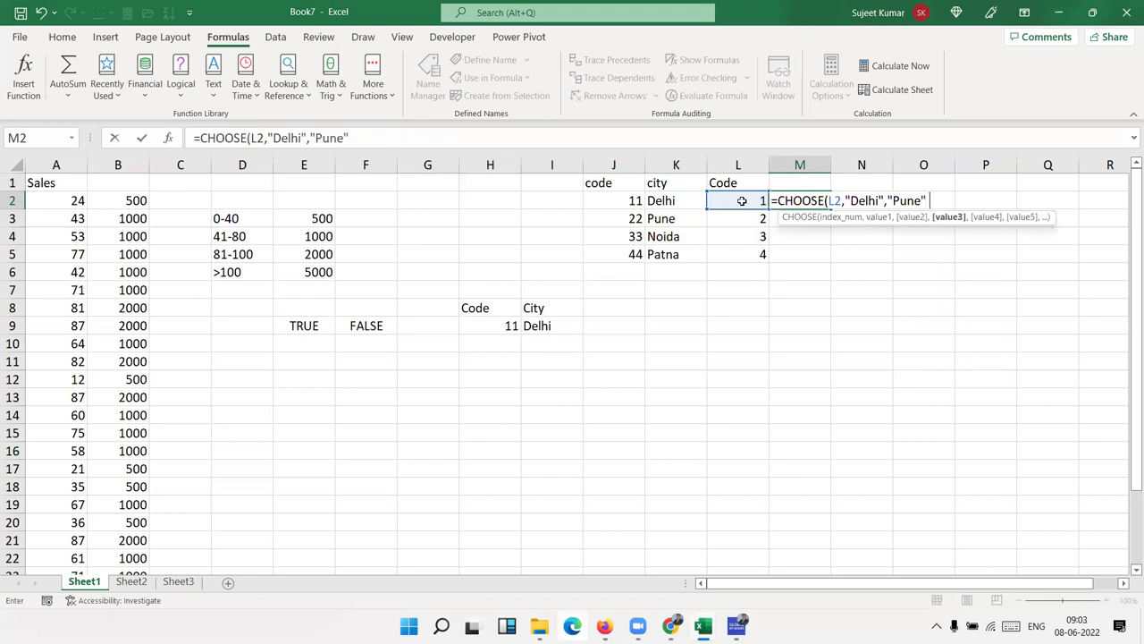
pyautogui.write('"Mohan"')
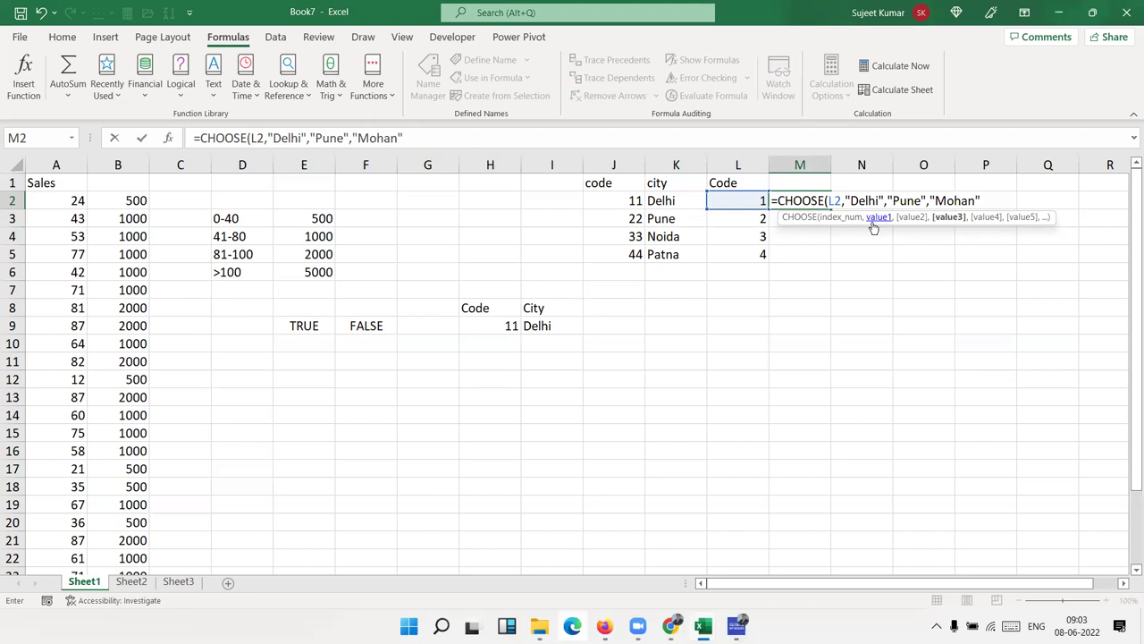
pyautogui.press('Return')
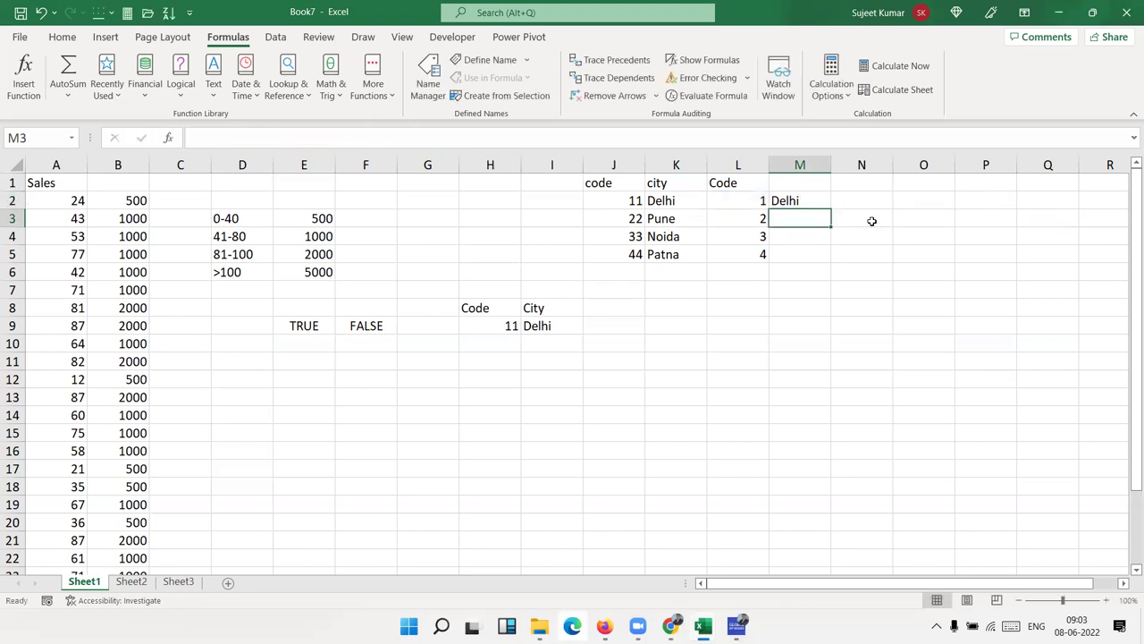
pyautogui.press('Up')
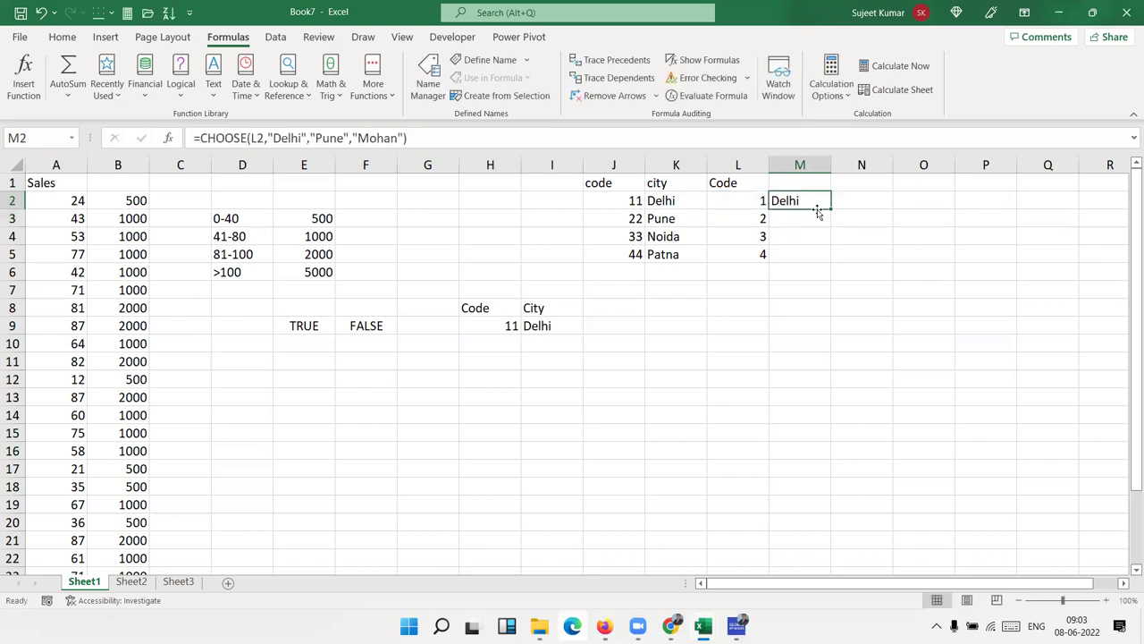
pyautogui.doubleClick(829, 210)
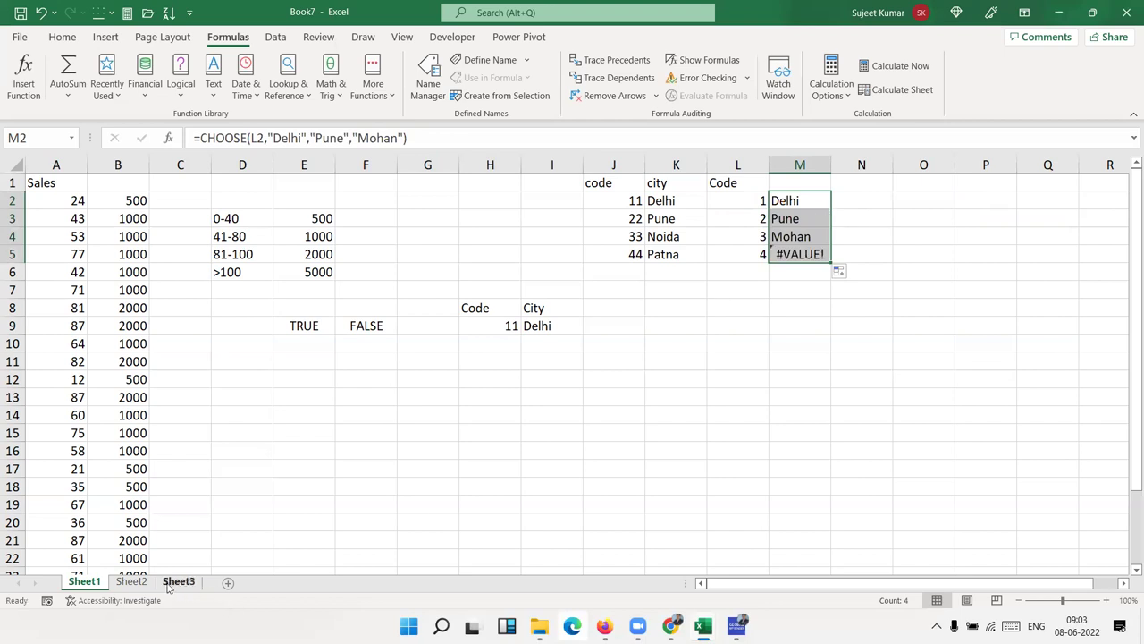
# Step: Switch to Sheet2 and preview the Gantt project planner template from the File start page
pyautogui.click(136, 579)
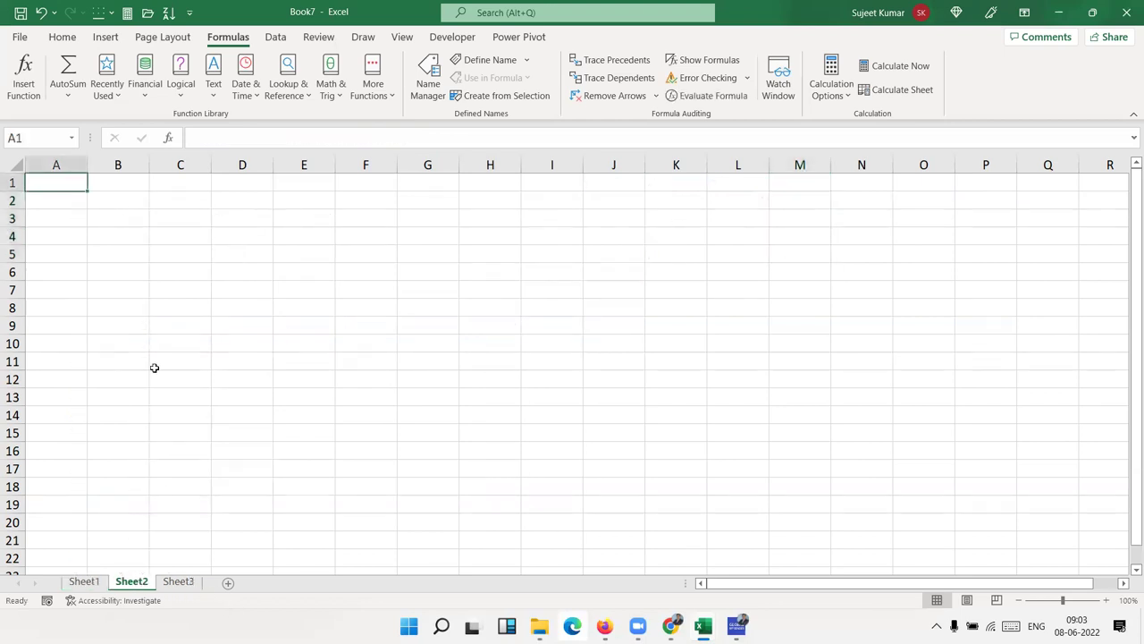
pyautogui.click(29, 37)
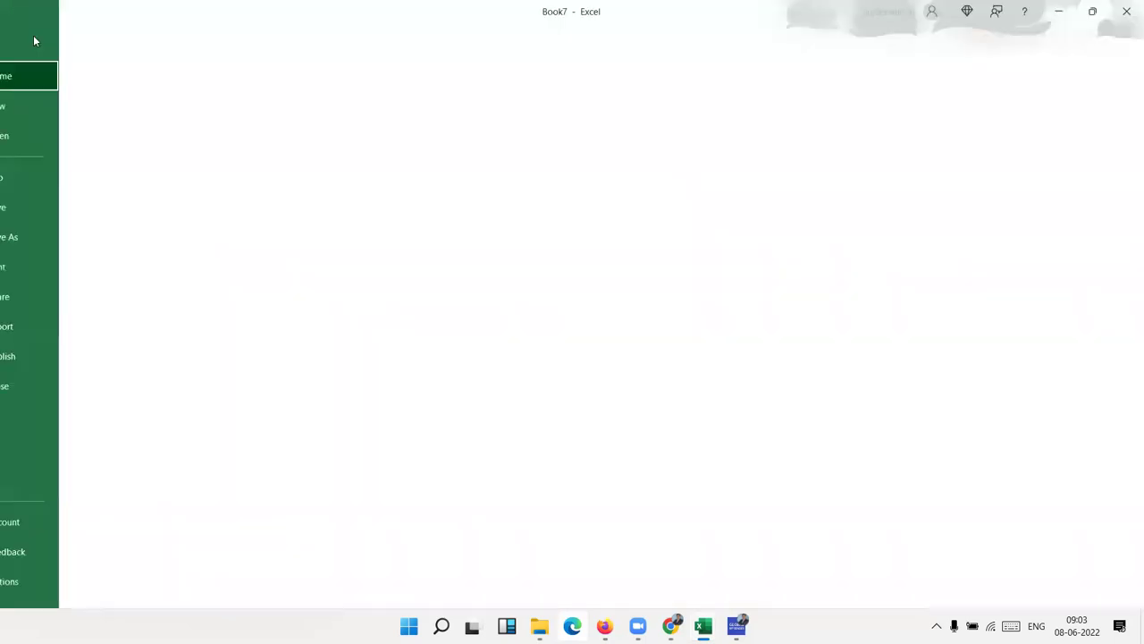
pyautogui.click(631, 131)
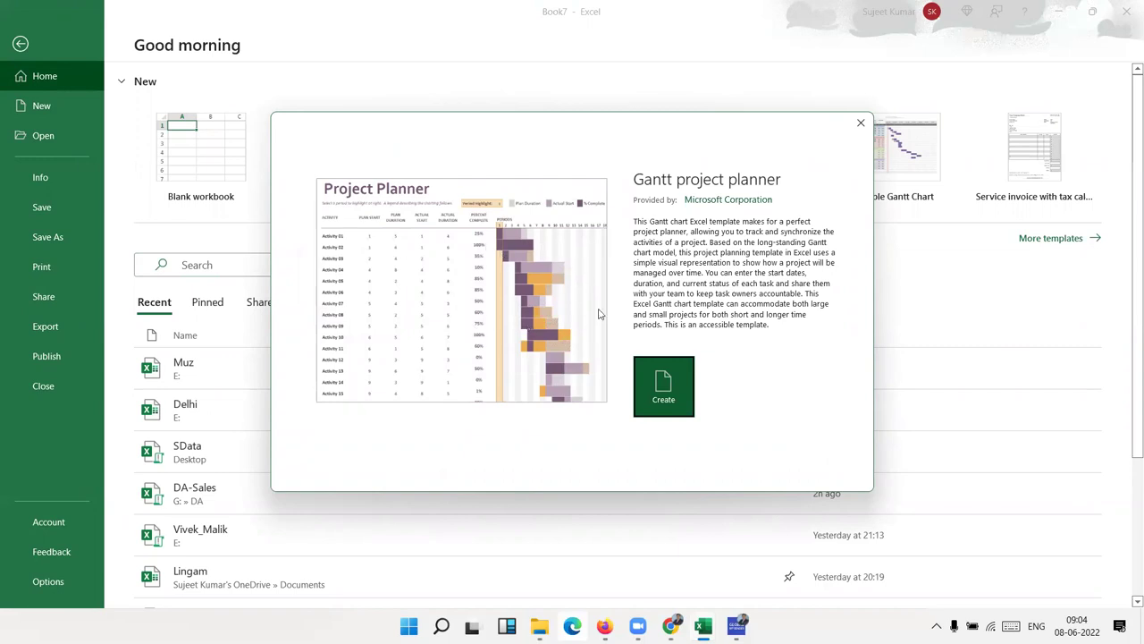
pyautogui.press('Escape')
pyautogui.press('Escape')
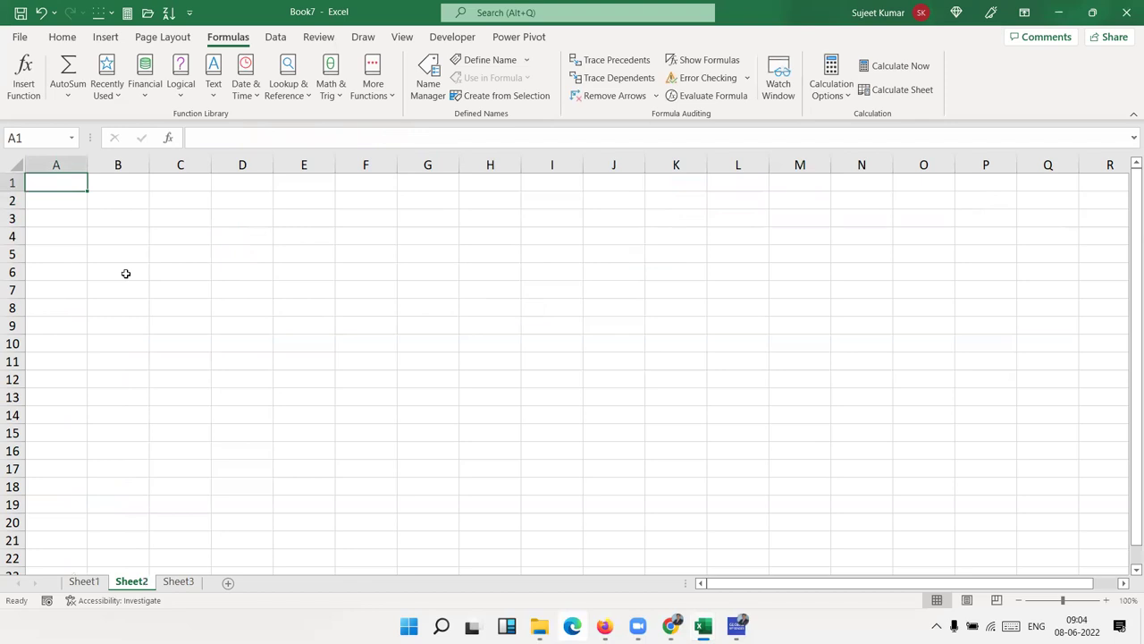
# Step: Type the headers Project, Start and Days in A1:C1
pyautogui.write('P')
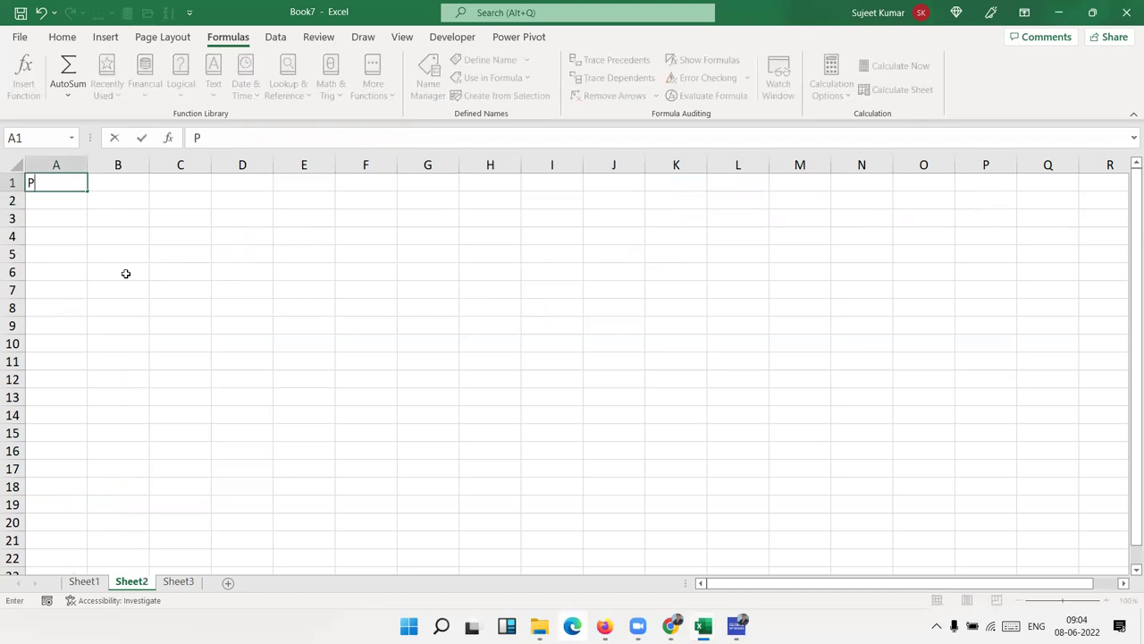
pyautogui.write('roject')
pyautogui.press('Tab')
pyautogui.write('Start')
pyautogui.press('Tab')
pyautogui.write('Days')
pyautogui.press('Return')
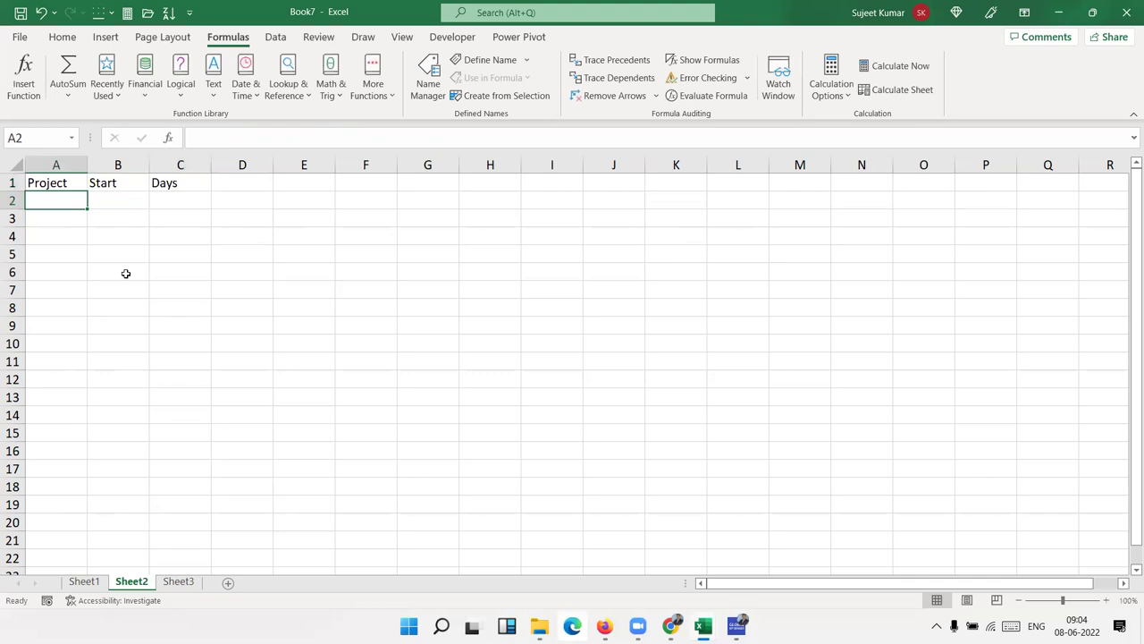
# Step: Enter P-1 in A2 and fill the project names down to P-19 in A20
pyautogui.write('P-1')
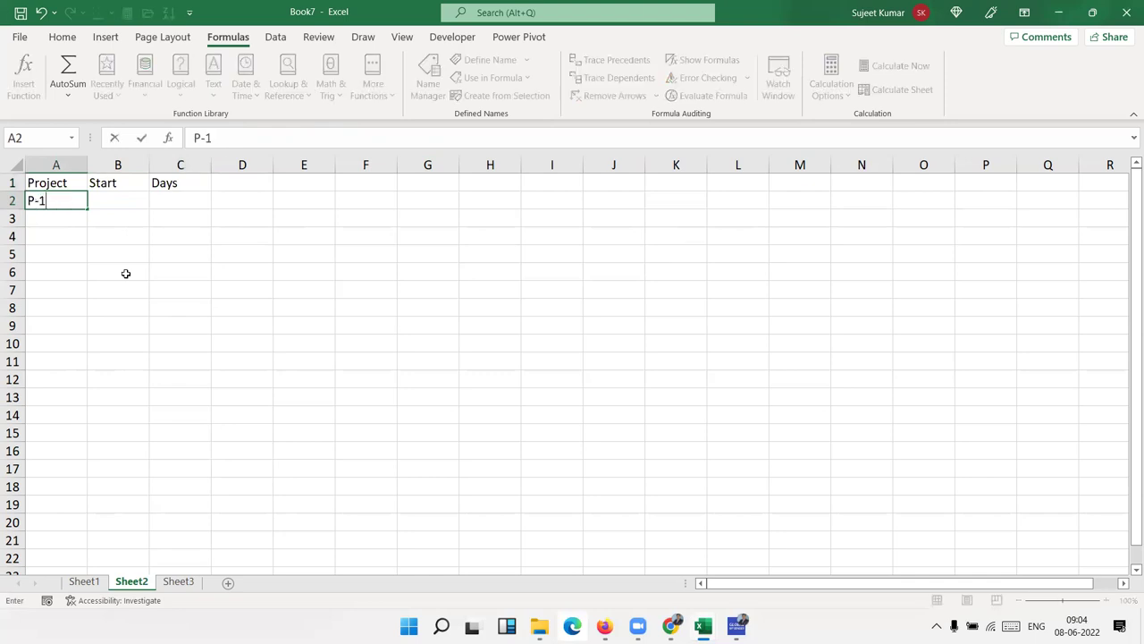
pyautogui.click(51, 256)
pyautogui.click(71, 202)
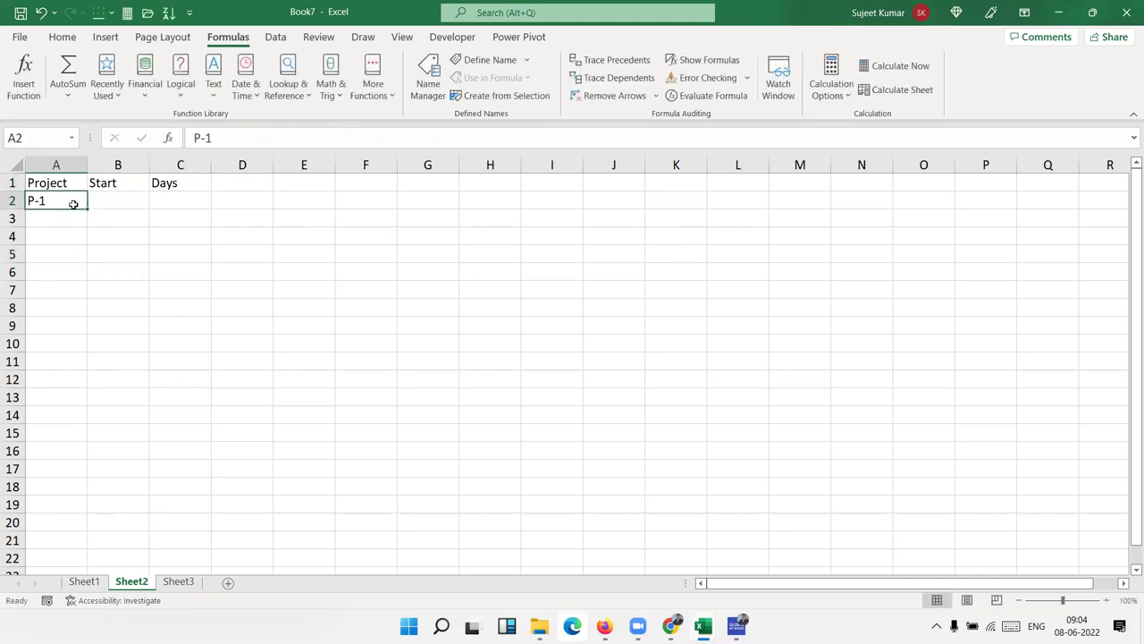
pyautogui.moveTo(85, 209); pyautogui.dragTo(56, 468)
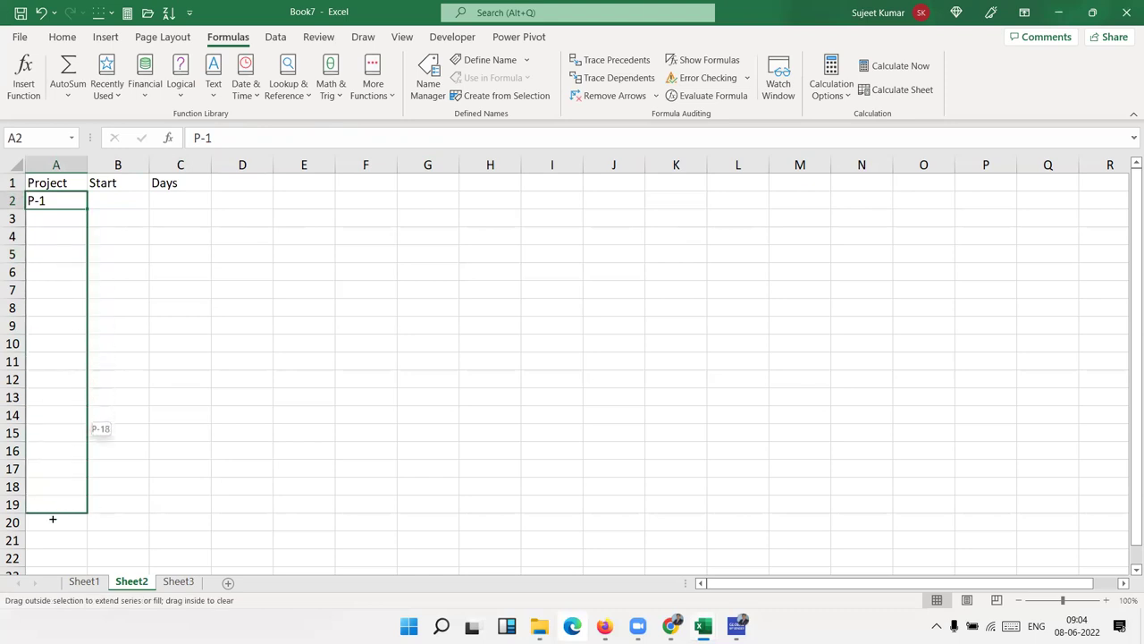
pyautogui.moveTo(55, 468); pyautogui.dragTo(51, 527)
pyautogui.click(112, 195)
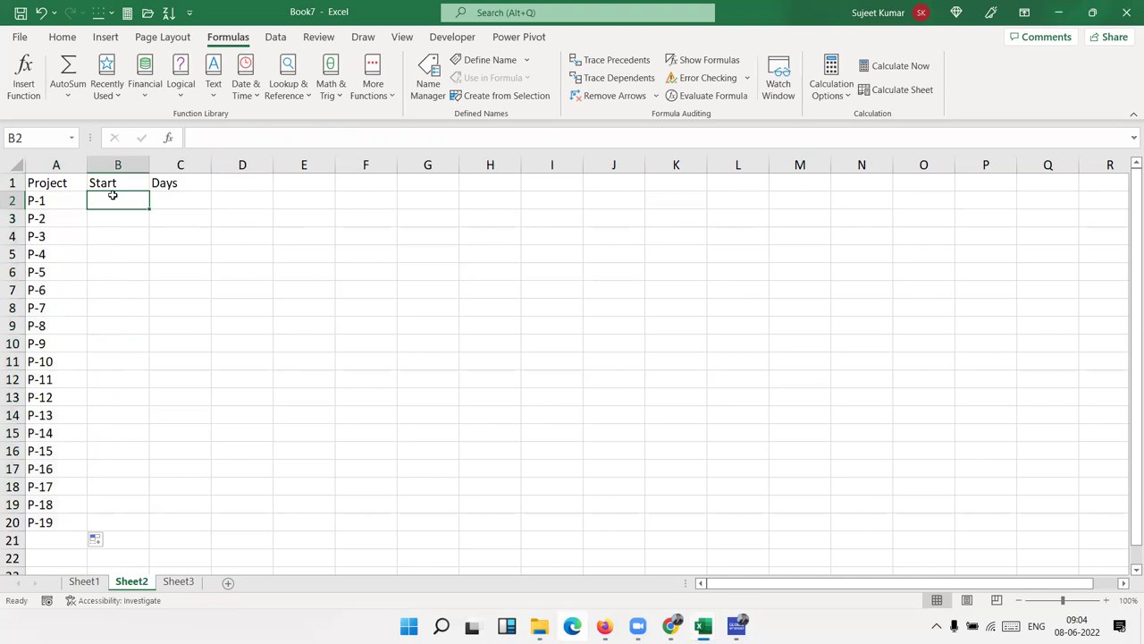
# Step: Enter a RANDBETWEEN formula (3 to 9 days) in C2
pyautogui.press('Right')
pyautogui.write('=ra')
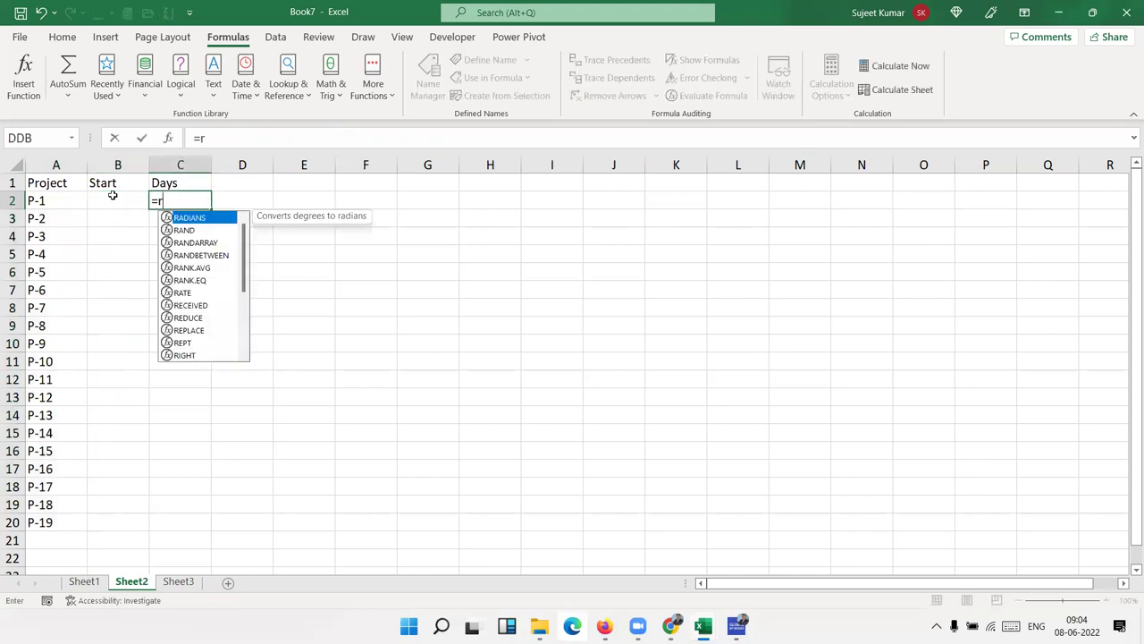
pyautogui.press('Down')
pyautogui.press('Tab')
pyautogui.write('10')
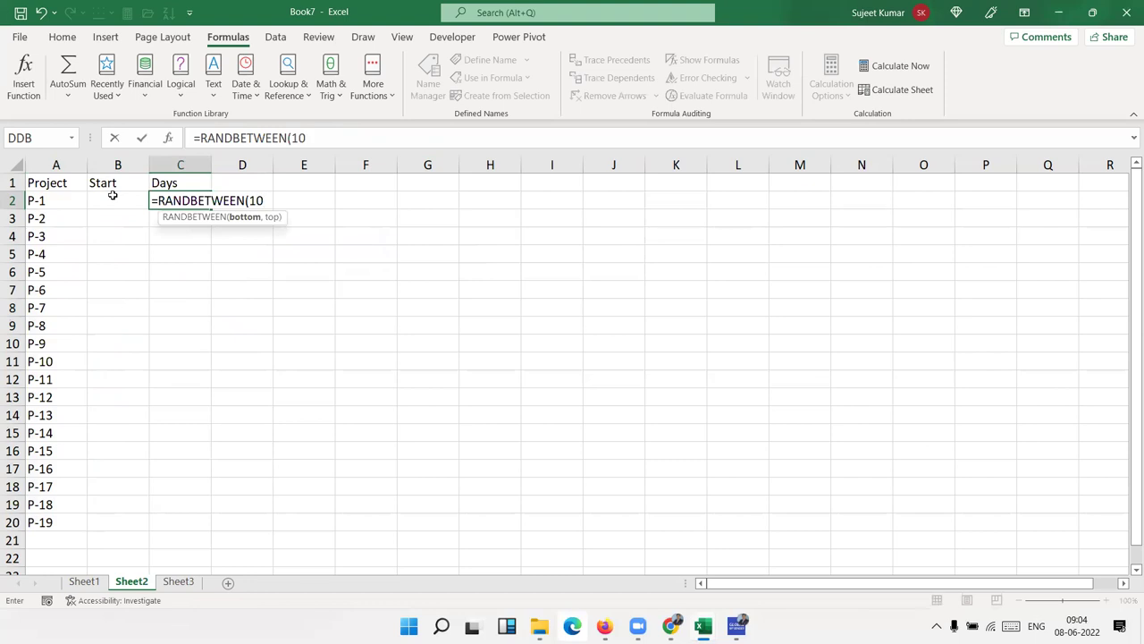
pyautogui.press('BackSpace')
pyautogui.press('BackSpace')
pyautogui.write('1,9')
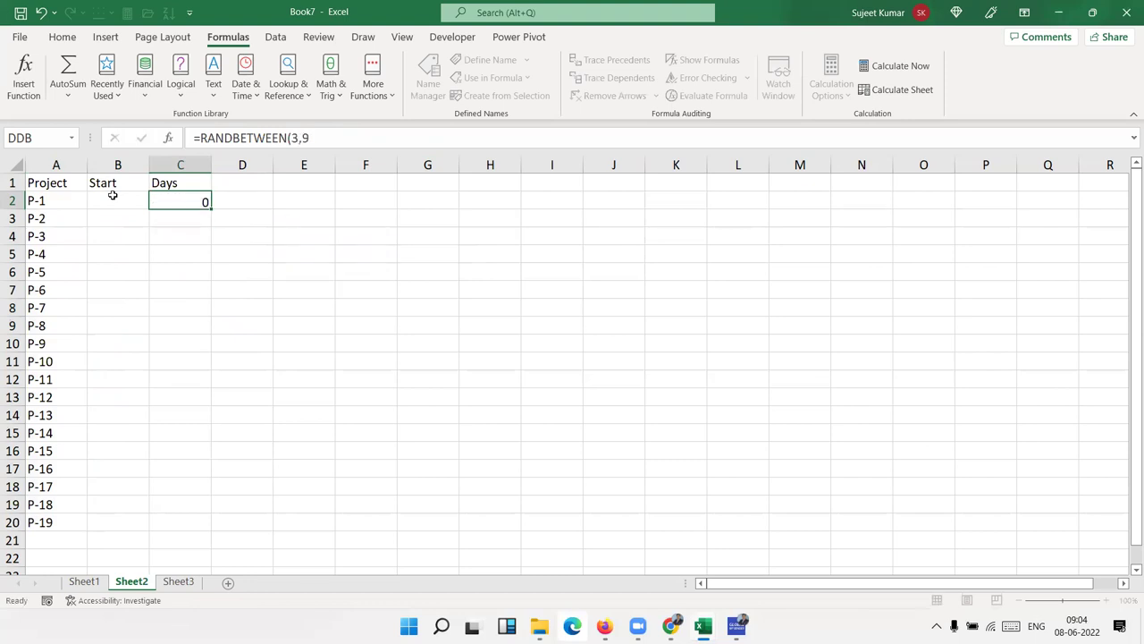
pyautogui.press('Return')
# Step: Fill the random days formula down to C20 and paste C2:C20 back as fixed values
pyautogui.moveTo(177, 202); pyautogui.dragTo(168, 517)
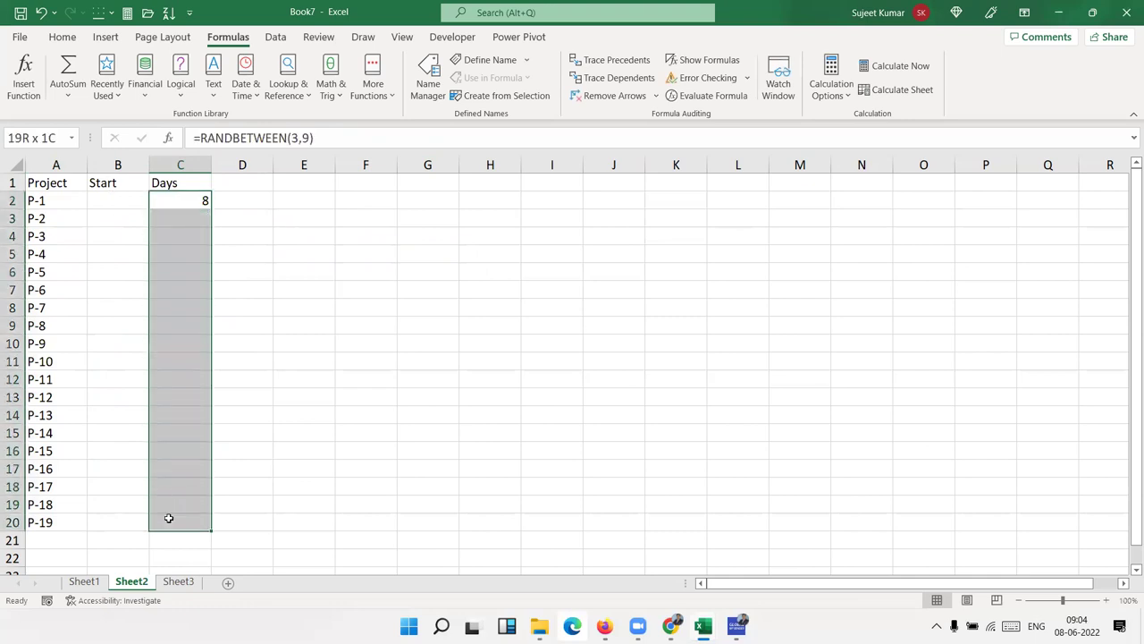
pyautogui.hotkey('ctrl', 'd')
pyautogui.hotkey('ctrl', 'c')
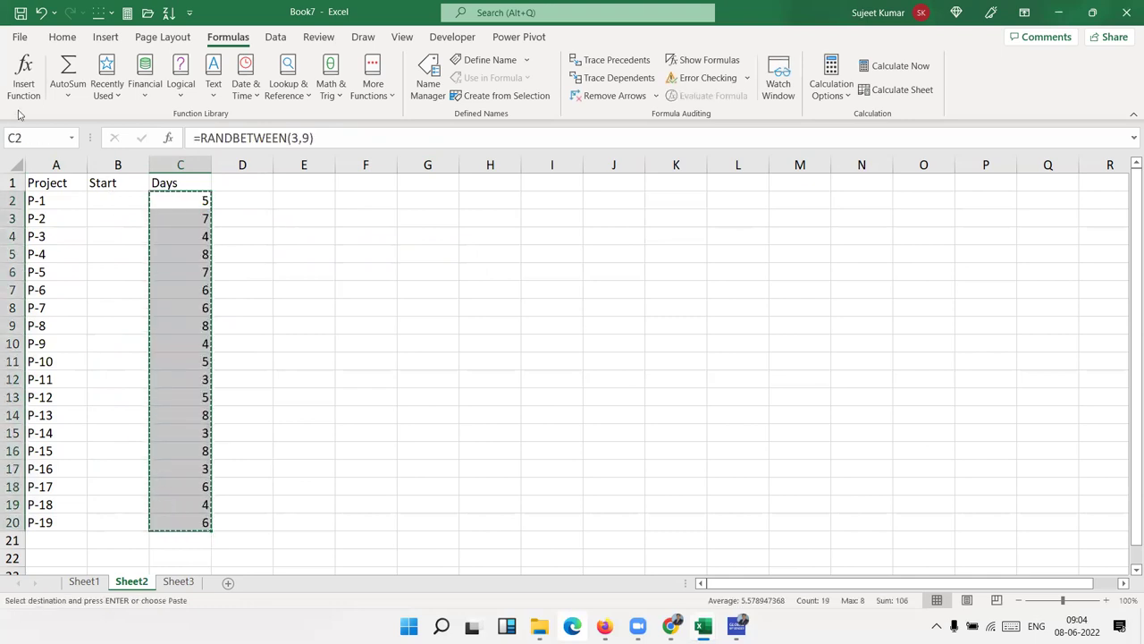
pyautogui.click(59, 37)
pyautogui.click(21, 93)
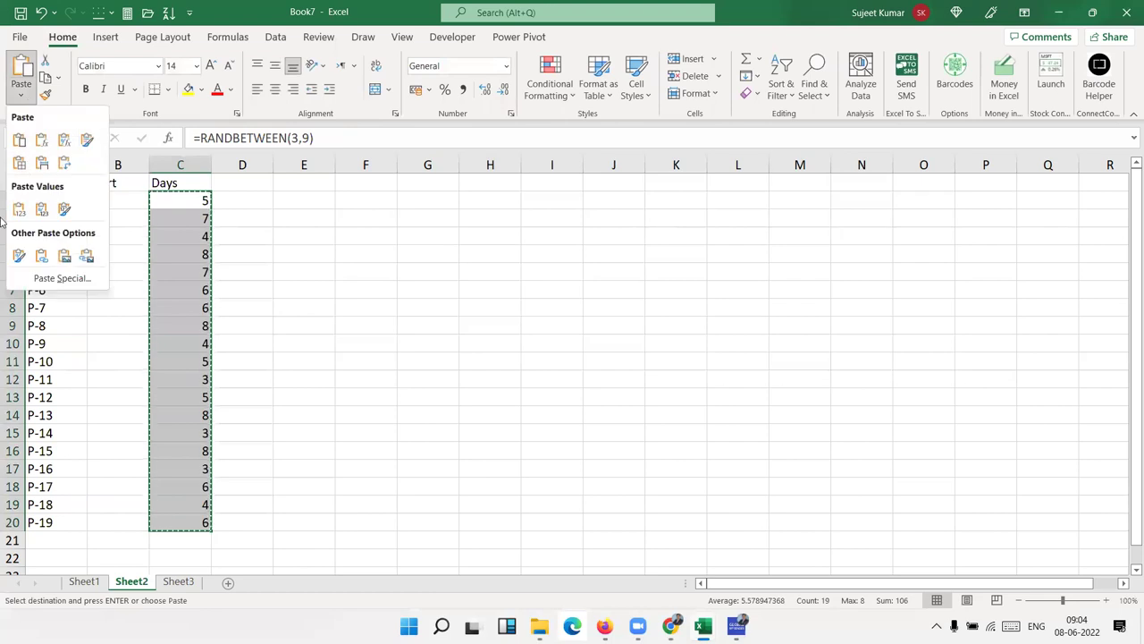
pyautogui.click(18, 209)
pyautogui.press('Escape')
# Step: Enter start day 1 in B2 and the formula =B2+C2 in B3
pyautogui.click(101, 199)
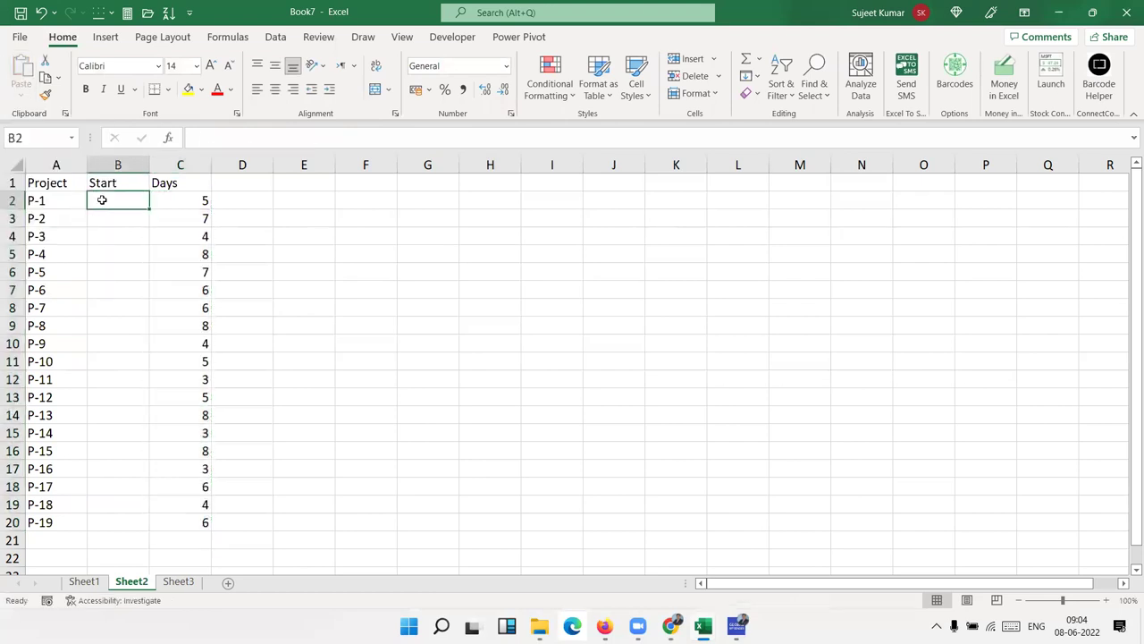
pyautogui.write('1')
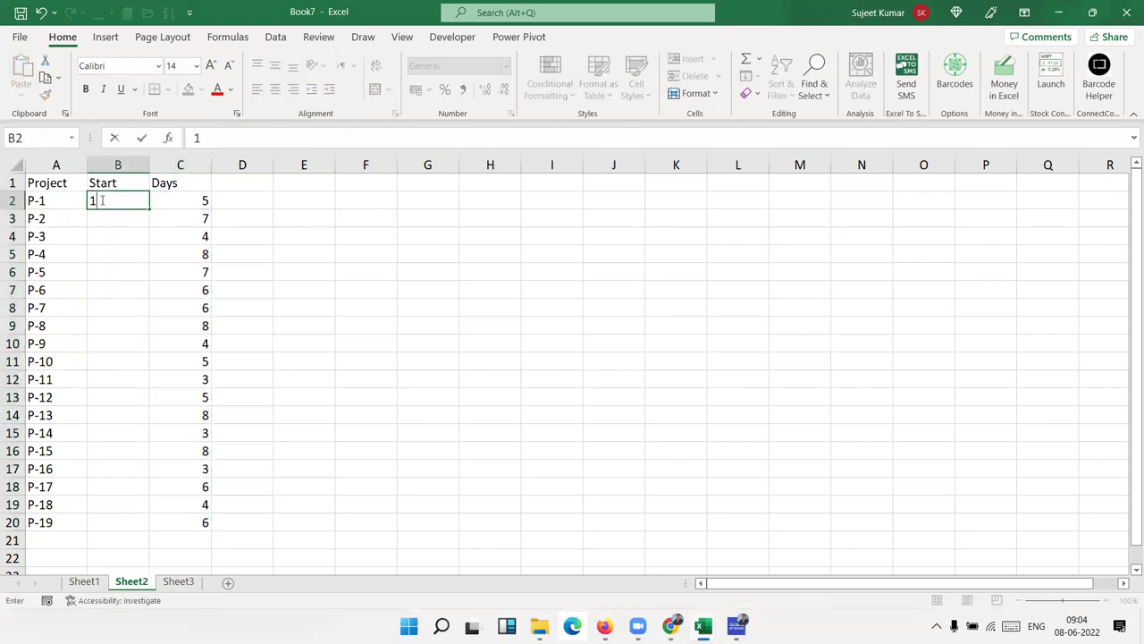
pyautogui.press('Return')
pyautogui.write('=')
pyautogui.click(102, 200)
pyautogui.write('+')
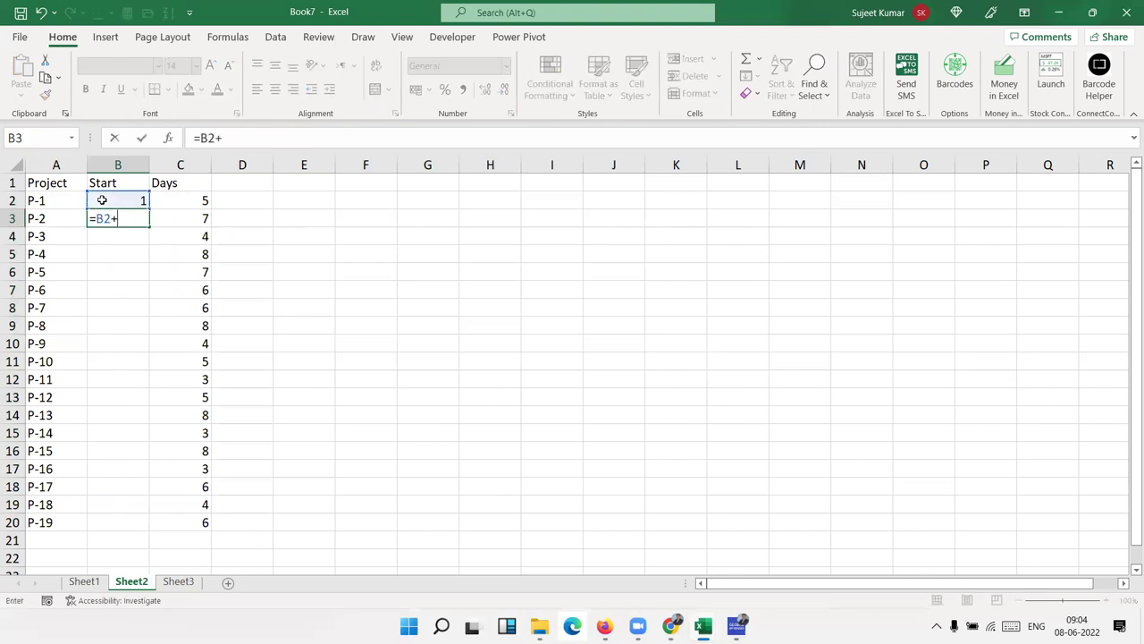
pyautogui.press('Right')
pyautogui.press('Up')
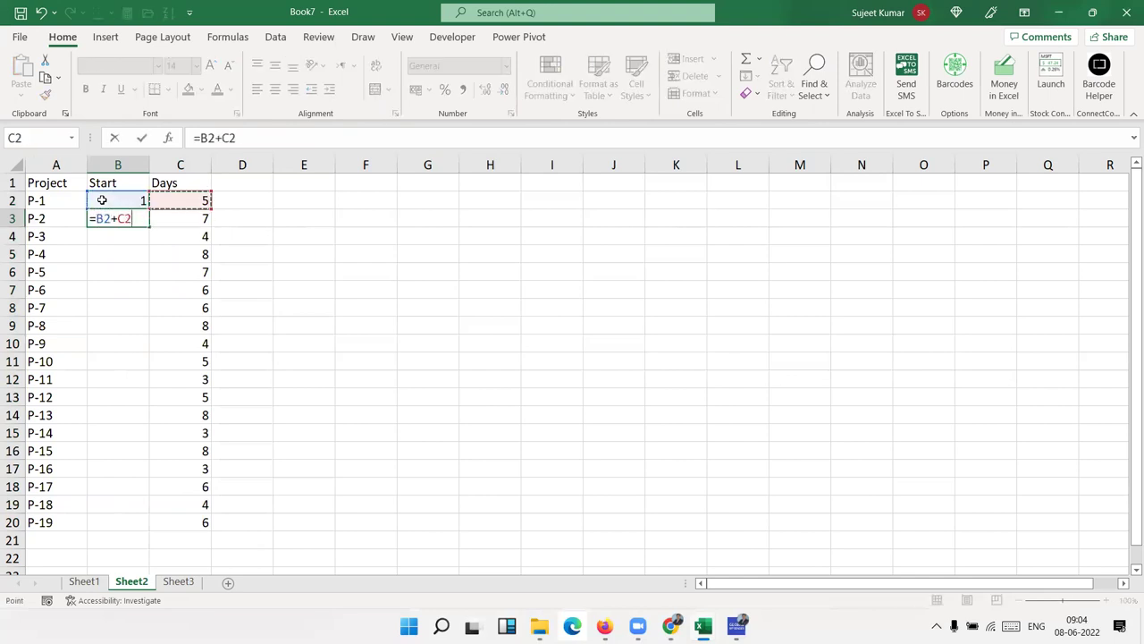
pyautogui.press('Return')
# Step: Fill the start formula down to B20 and paste the start days back as fixed values
pyautogui.press('Right')
pyautogui.hotkey('ctrl', 'Down')
pyautogui.press('Left')
pyautogui.hotkey('ctrl', 'shift', 'Up')
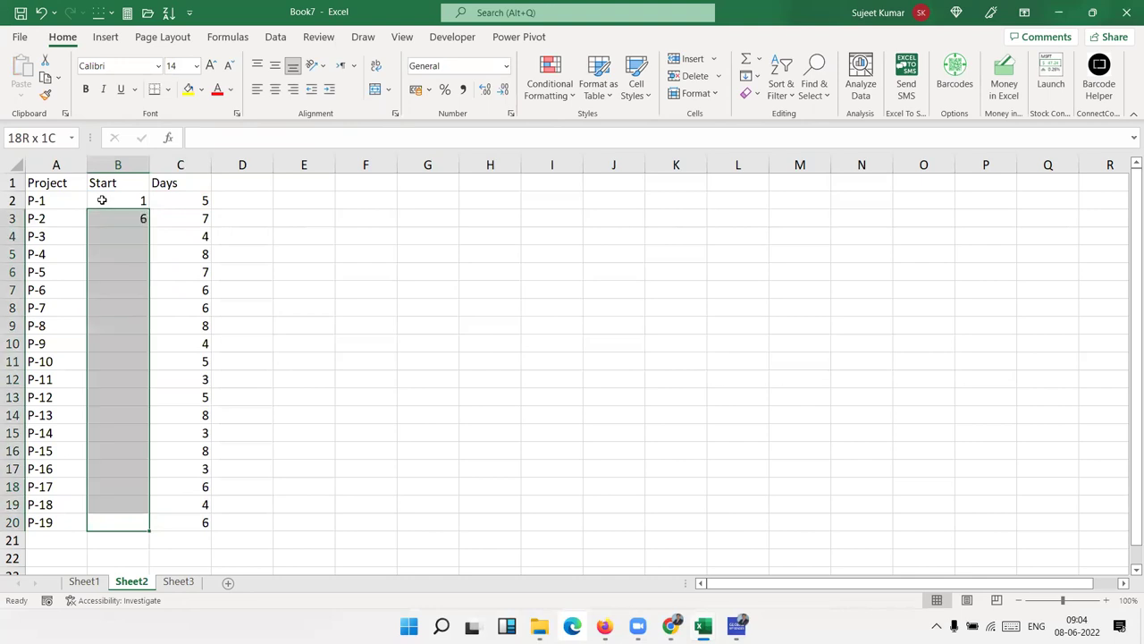
pyautogui.hotkey('ctrl', 'd')
pyautogui.hotkey('ctrl', 'c')
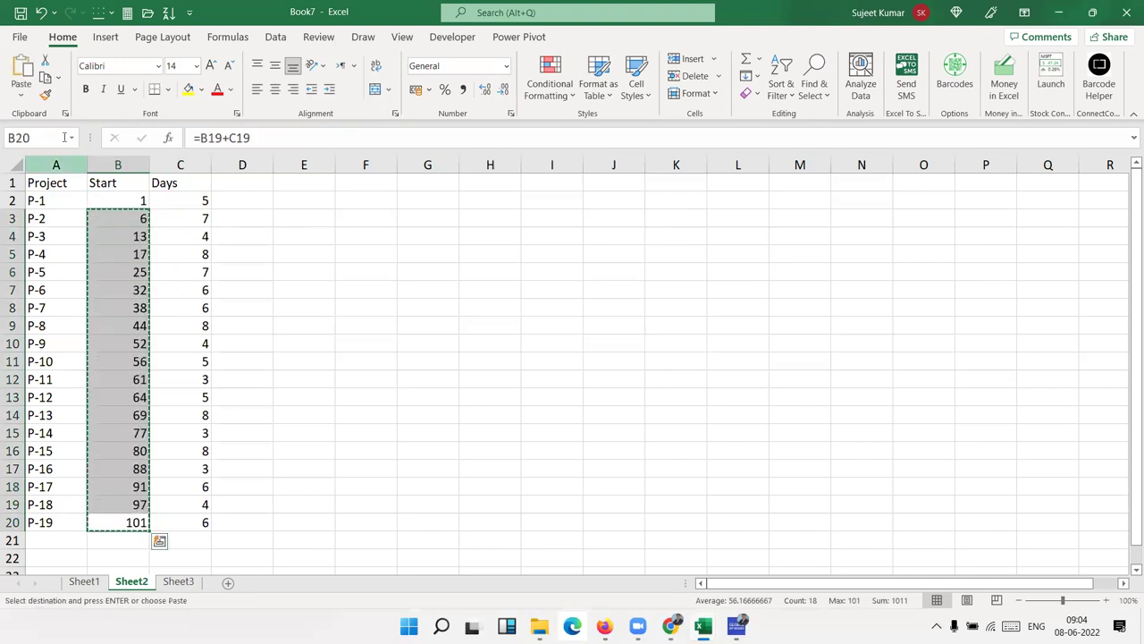
pyautogui.click(22, 94)
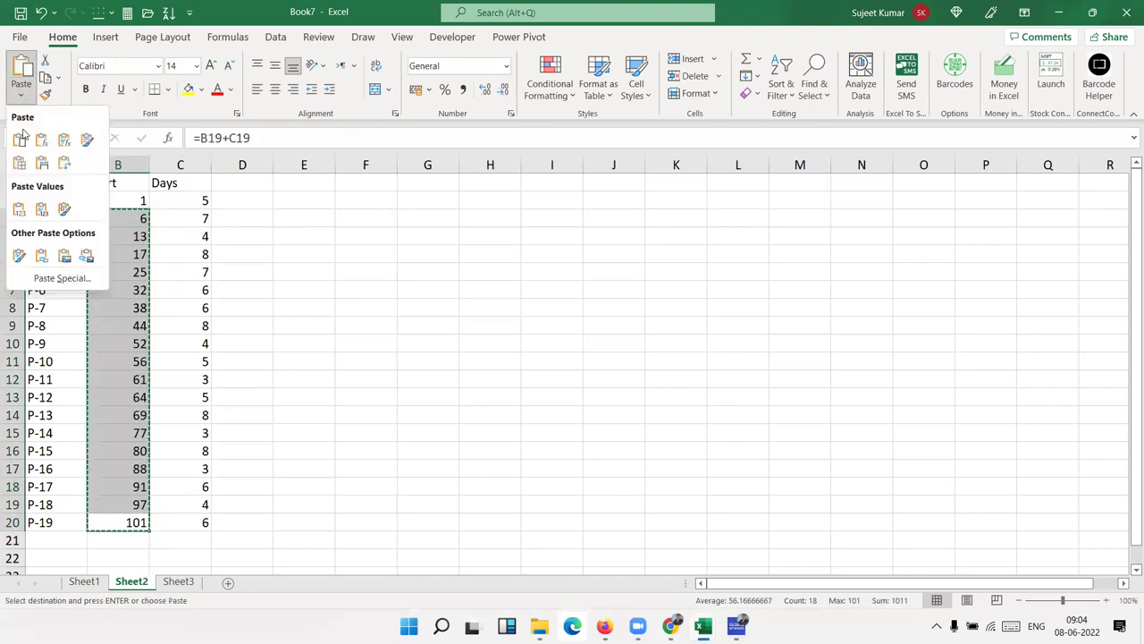
pyautogui.click(19, 211)
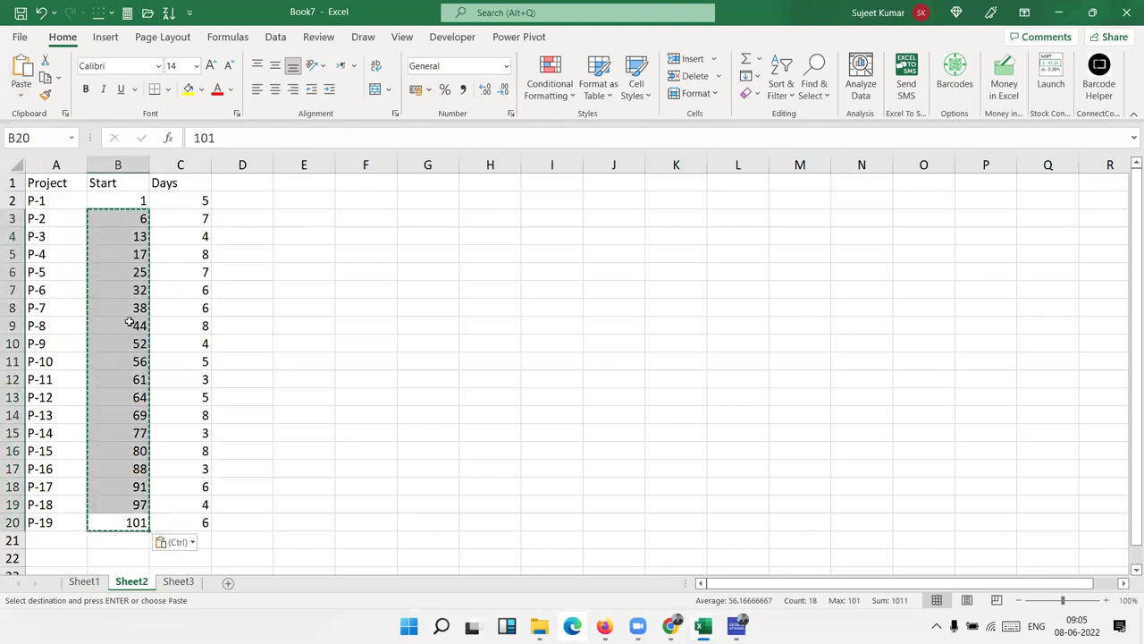
pyautogui.moveTo(131, 324); pyautogui.dragTo(139, 240)
pyautogui.doubleClick(140, 237)
# Step: Give B3 the start formula =B2+C2, the previous start plus its days
pyautogui.press('Escape')
pyautogui.write('=')
pyautogui.press('Up')
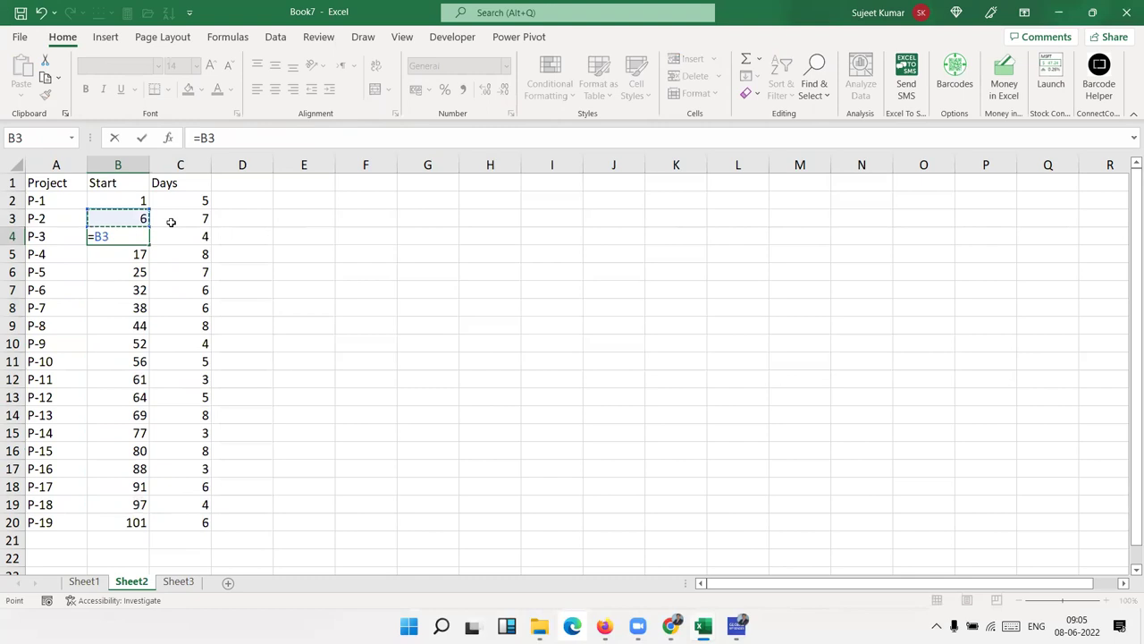
pyautogui.press('Escape')
pyautogui.press('Up')
pyautogui.write('=')
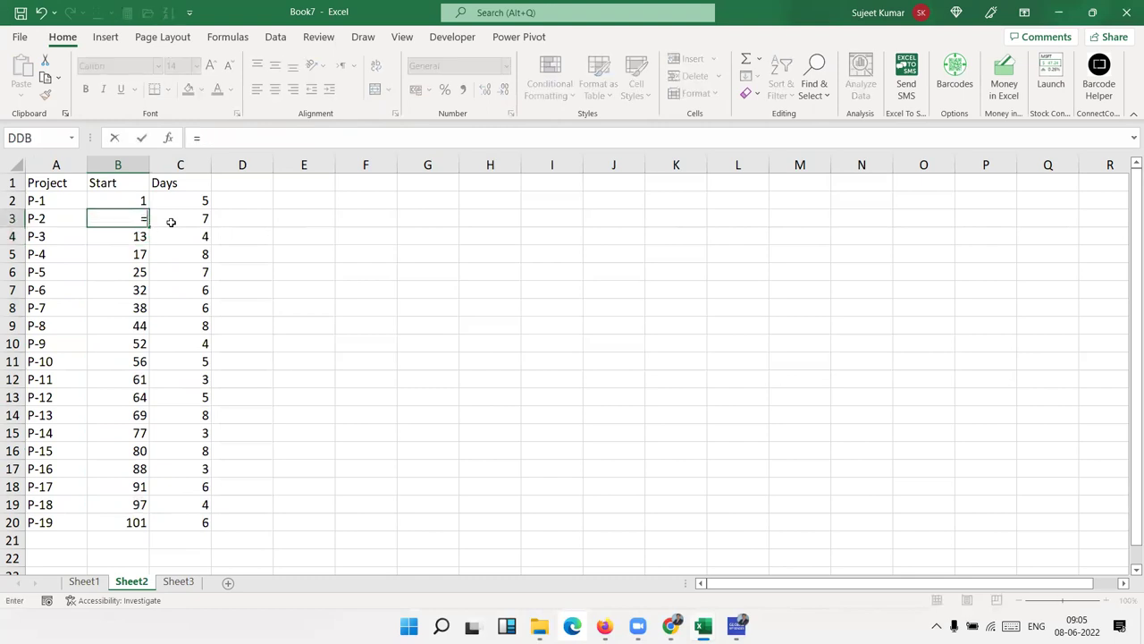
pyautogui.press('Up')
pyautogui.write('+')
pyautogui.press('Right')
pyautogui.press('Up')
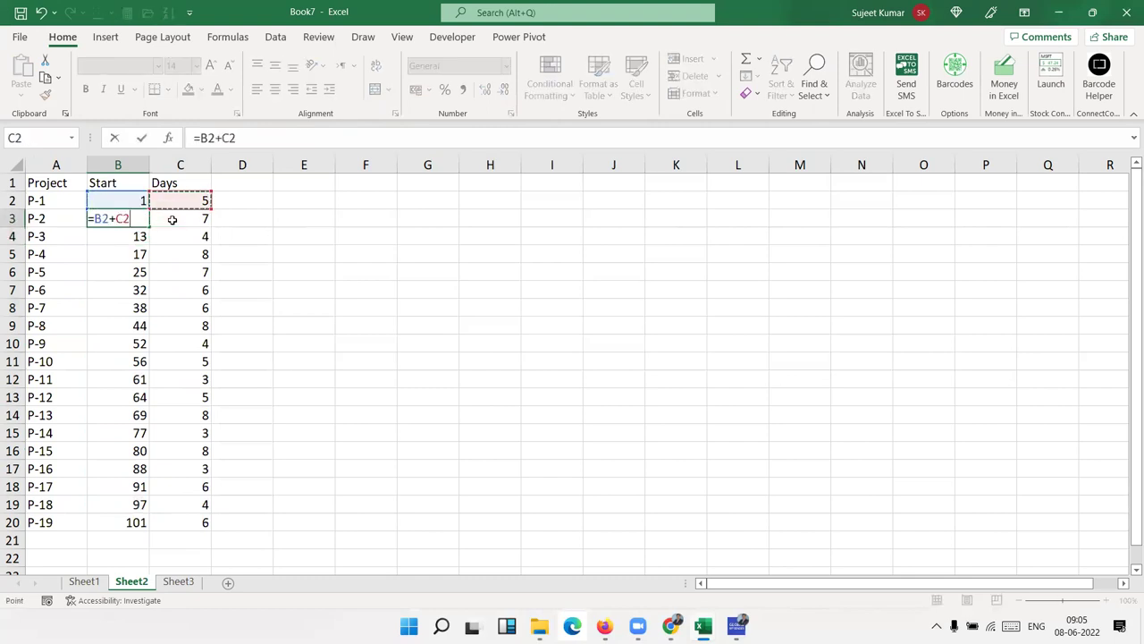
pyautogui.press('Return')
# Step: Fill the start formula down column B to B20 and check the results
pyautogui.press('Up')
pyautogui.hotkey('ctrl', 'shift', 'Down')
pyautogui.hotkey('shift', 'Down')
pyautogui.hotkey('shift', 'Down')
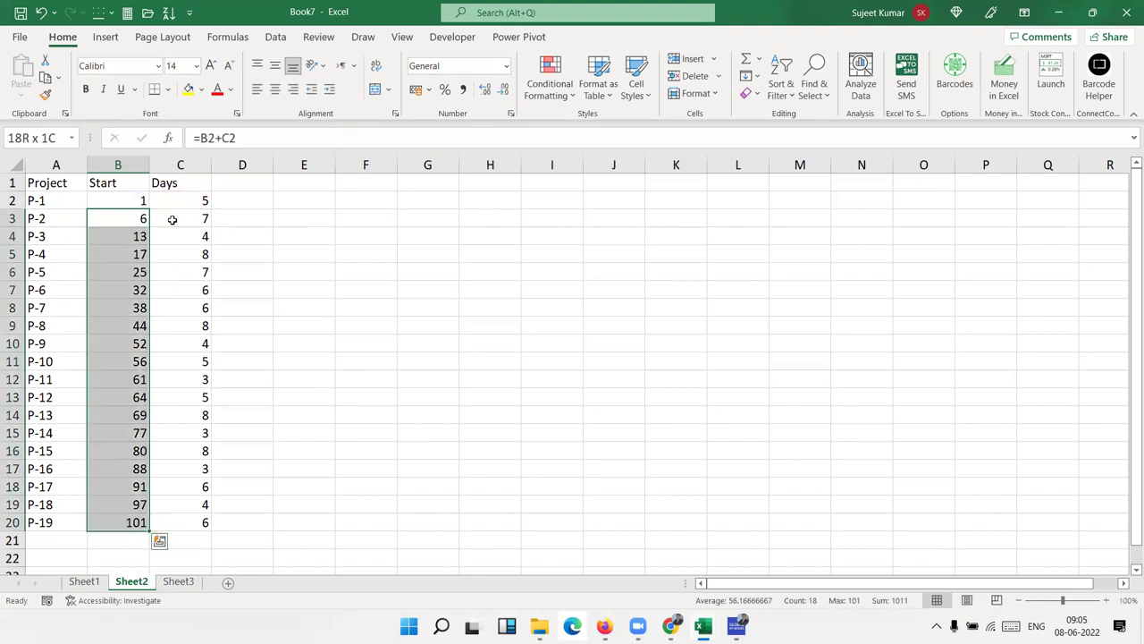
pyautogui.press('Down')
pyautogui.press('Up')
pyautogui.press('Down')
pyautogui.press('Down')
pyautogui.hotkey('ctrl', 'Down')
pyautogui.hotkey('ctrl', 'Up')
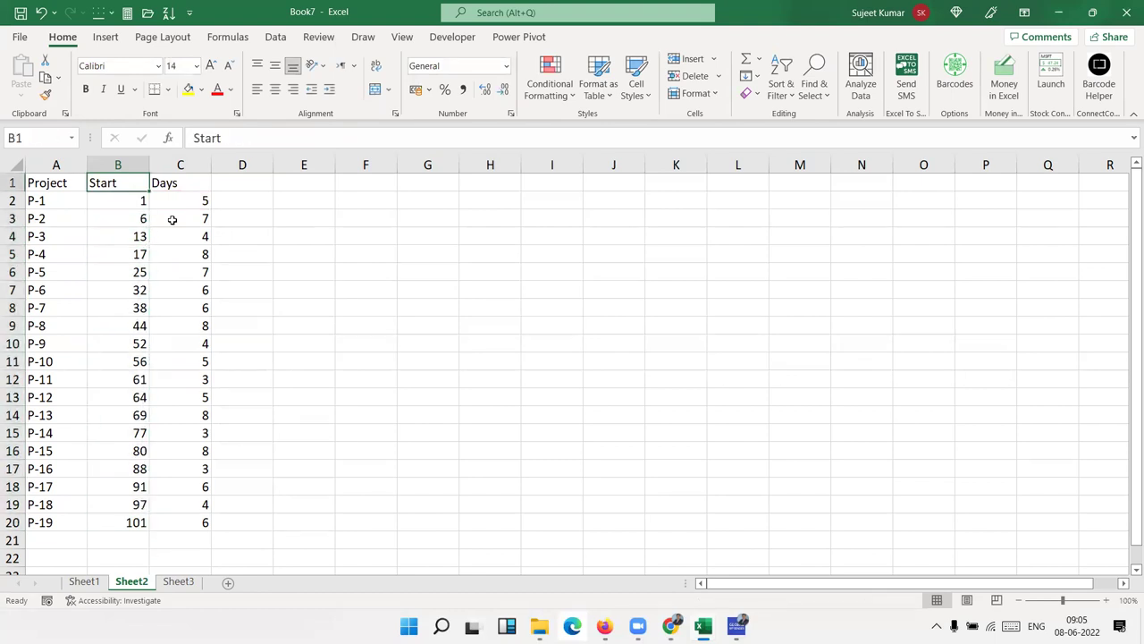
pyautogui.press('Down')
pyautogui.press('Down')
pyautogui.press('Down')
pyautogui.press('Down')
pyautogui.press('Right')
pyautogui.press('Down')
pyautogui.press('Left')
pyautogui.press('Down')
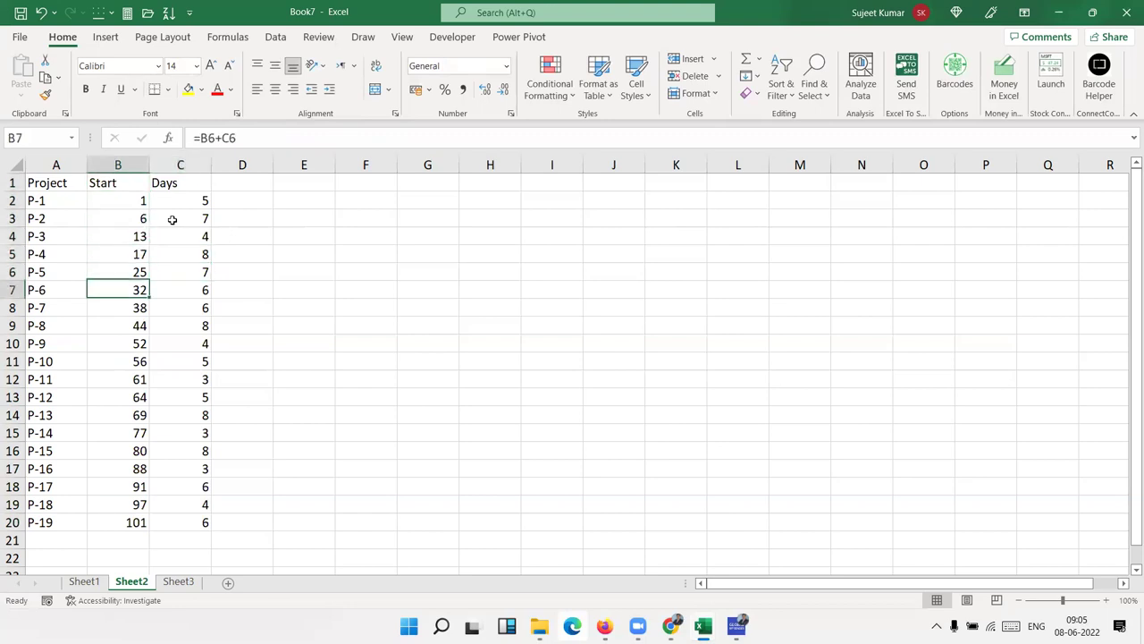
pyautogui.press('Down')
pyautogui.press('Down')
pyautogui.press('Down')
pyautogui.press('Down')
pyautogui.press('Down')
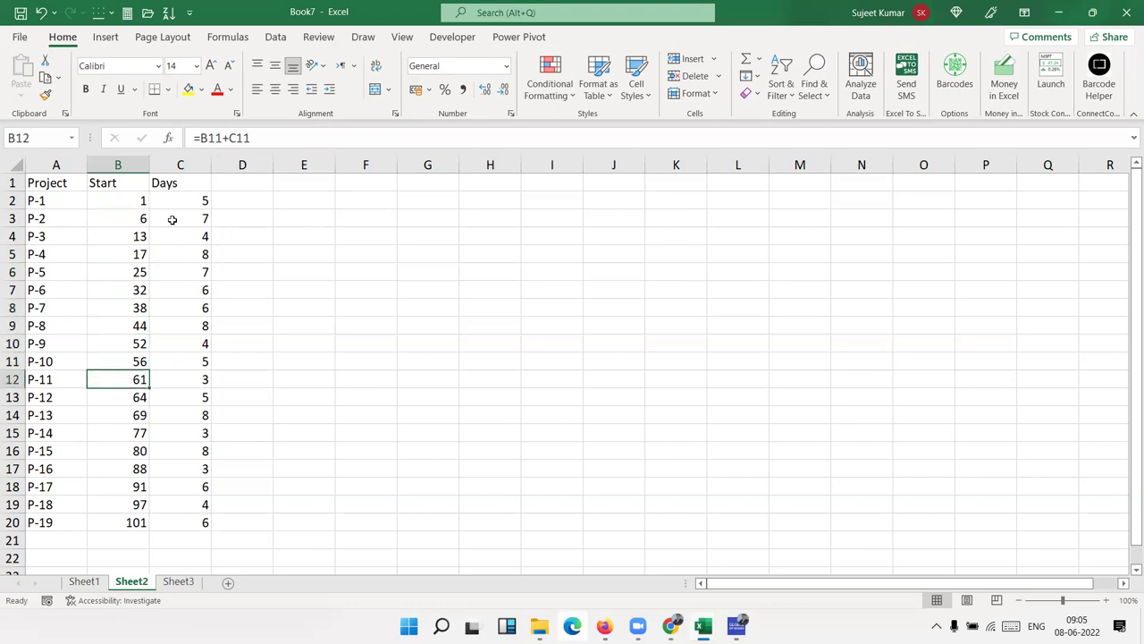
# Step: Clear projects P-10 through P-19 from A11:C20
pyautogui.press('Left')
pyautogui.press('Up')
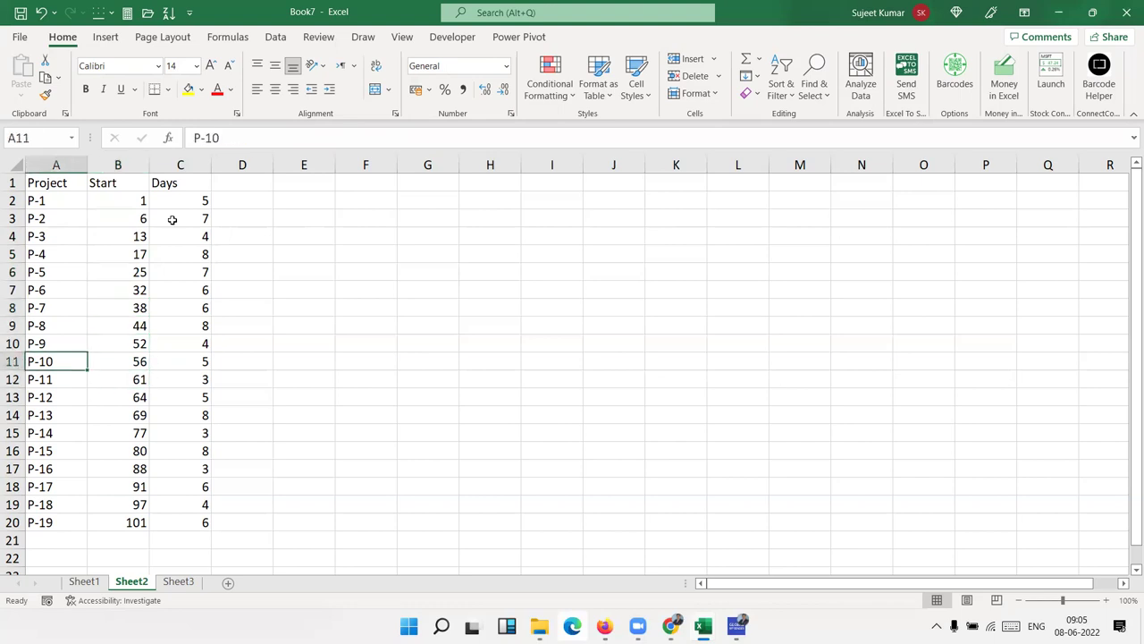
pyautogui.hotkey('shift', 'Right')
pyautogui.hotkey('shift', 'Right')
pyautogui.hotkey('ctrl', 'shift', 'Down')
pyautogui.press('Delete')
# Step: Enter 1 in D1 as the first day header
pyautogui.press('Up')
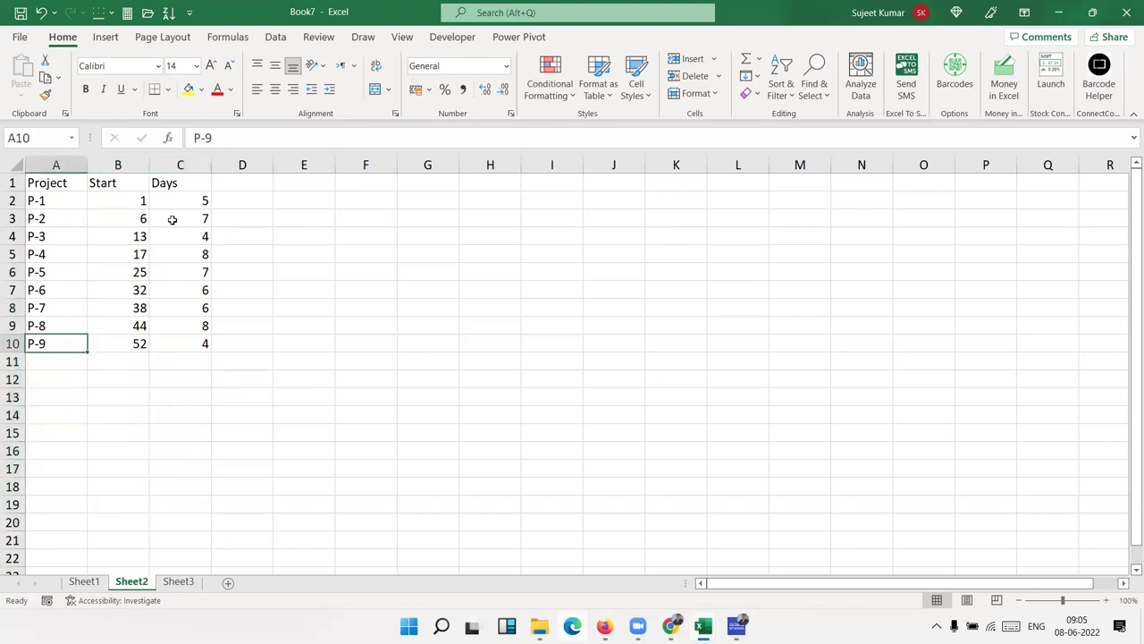
pyautogui.hotkey('ctrl', 'Up')
pyautogui.press('Right')
pyautogui.press('Right')
pyautogui.press('Right')
pyautogui.write('1/')
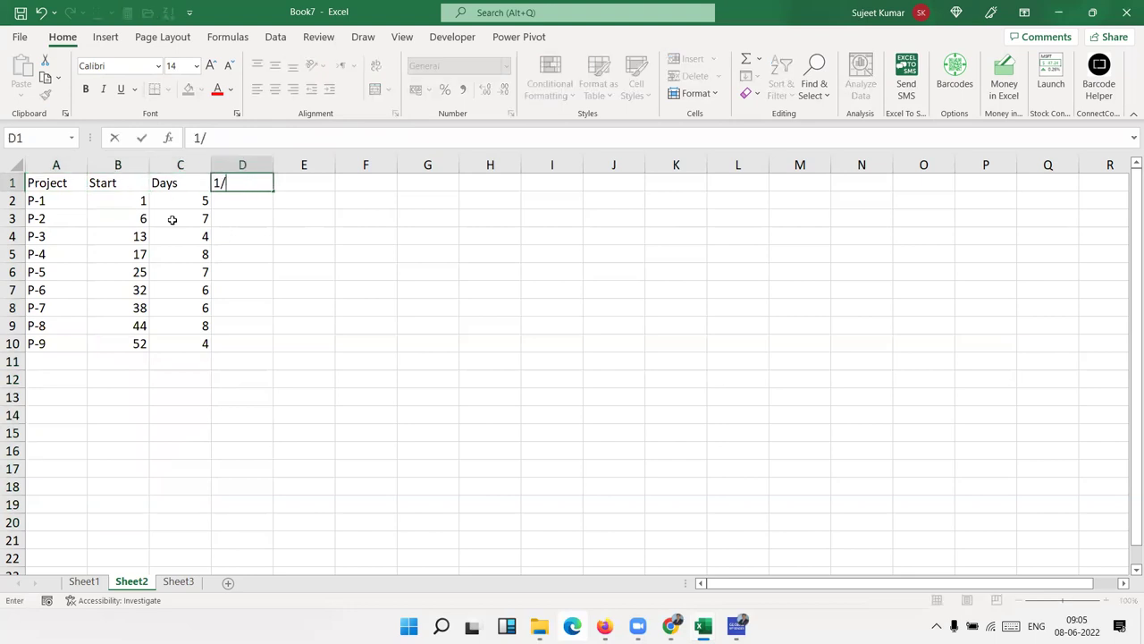
pyautogui.press('BackSpace')
pyautogui.press('Return')
# Step: Enter 2 in E1 and fill the day numbers rightward along row 1
pyautogui.press('Up')
pyautogui.press('Right')
pyautogui.write('2')
pyautogui.press('Right')
pyautogui.press('Left')
pyautogui.press('Left')
pyautogui.hotkey('shift', 'Right')
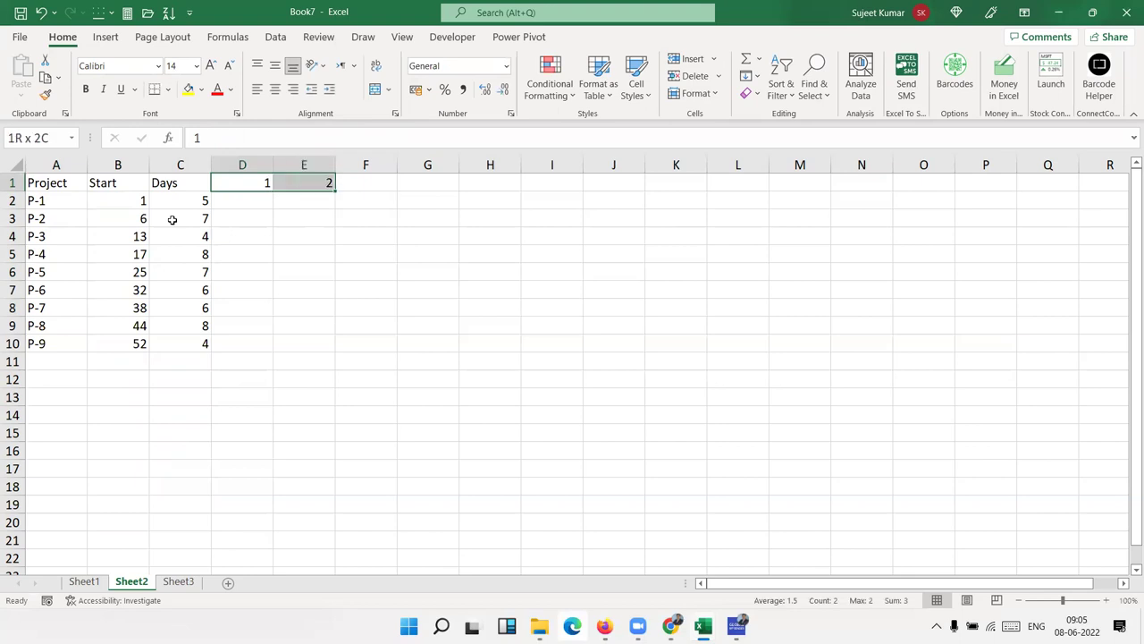
pyautogui.moveTo(335, 191); pyautogui.dragTo(1129, 224)
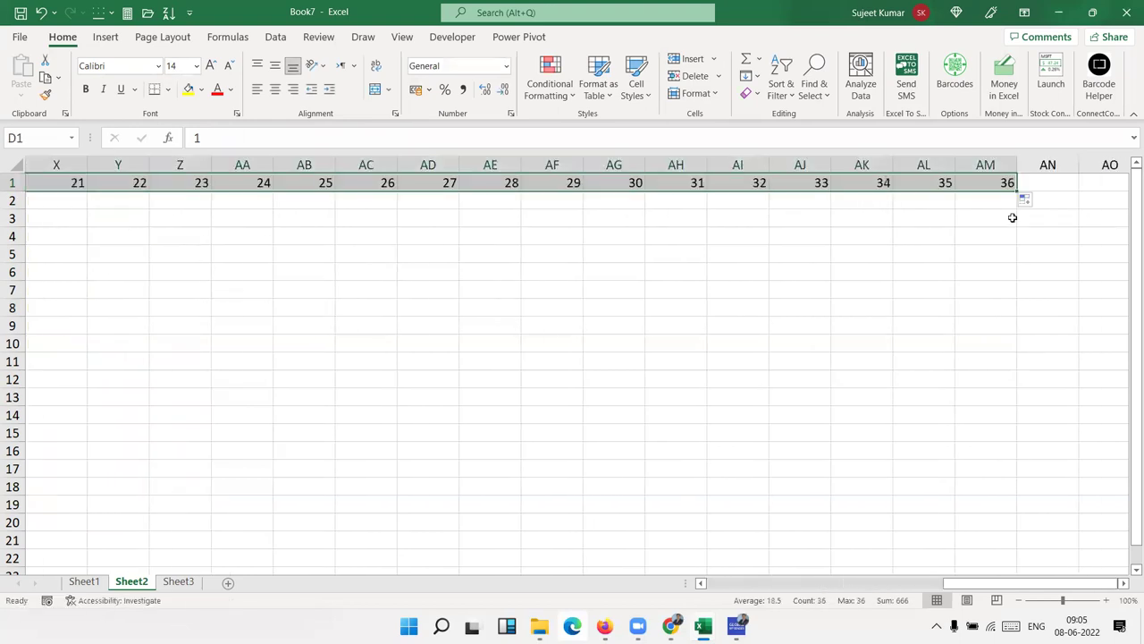
pyautogui.hotkey('ctrl', 'Right')
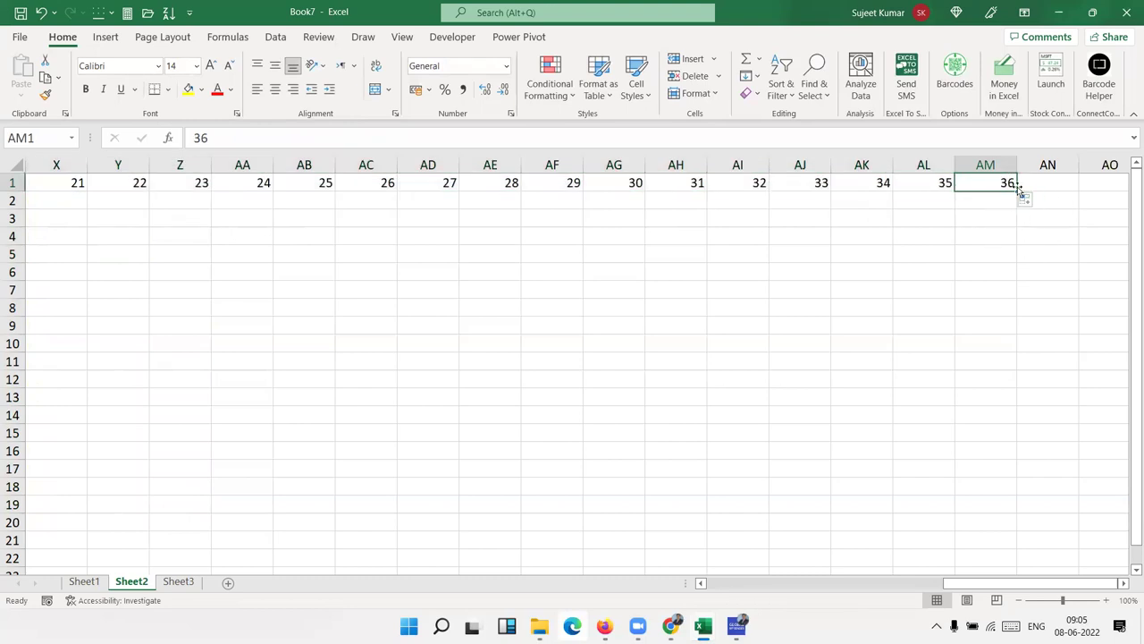
pyautogui.moveTo(1015, 193); pyautogui.dragTo(1022, 196)
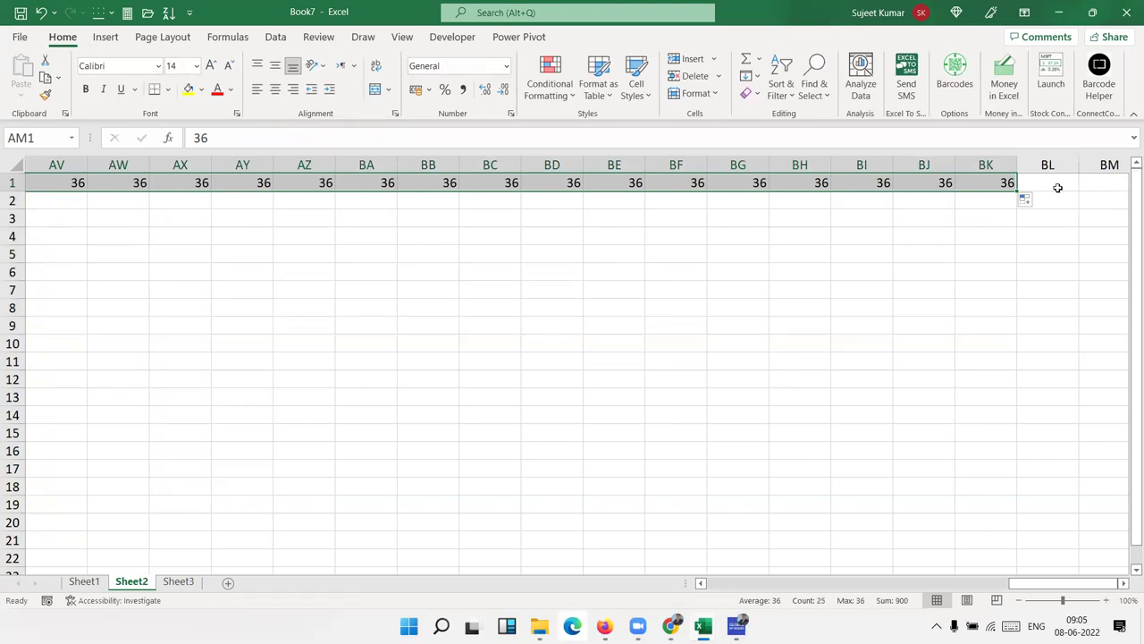
pyautogui.moveTo(942, 181); pyautogui.dragTo(1010, 185)
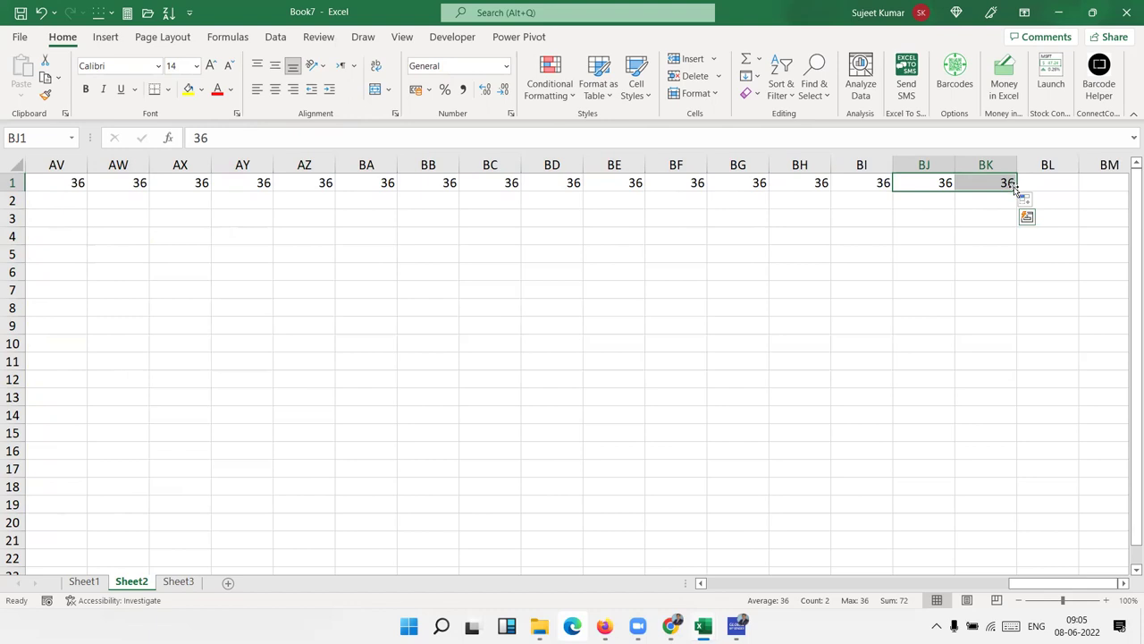
pyautogui.moveTo(1015, 185); pyautogui.dragTo(1126, 202)
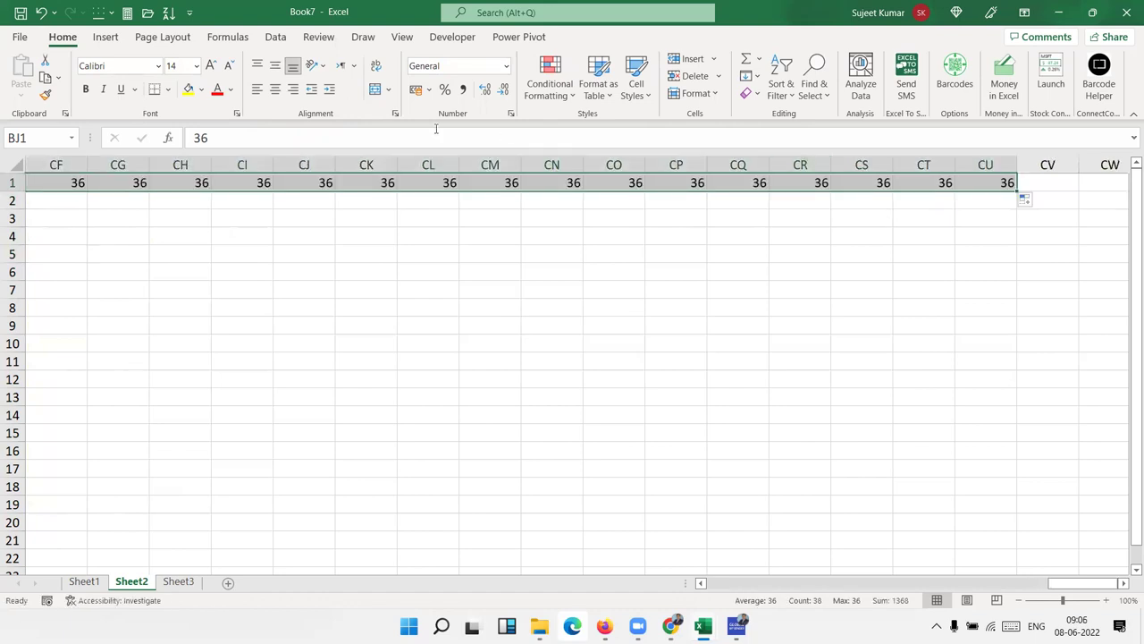
# Step: Inspect row 1 to find where the day numbers start repeating 36
pyautogui.press('Left')
pyautogui.press('Right')
pyautogui.press('Right')
pyautogui.press('Right')
pyautogui.press('Left')
pyautogui.press('Left')
pyautogui.press('Left')
pyautogui.press('Left')
pyautogui.press('Left')
pyautogui.press('Right')
pyautogui.press('Left')
pyautogui.press('Left')
pyautogui.press('Left')
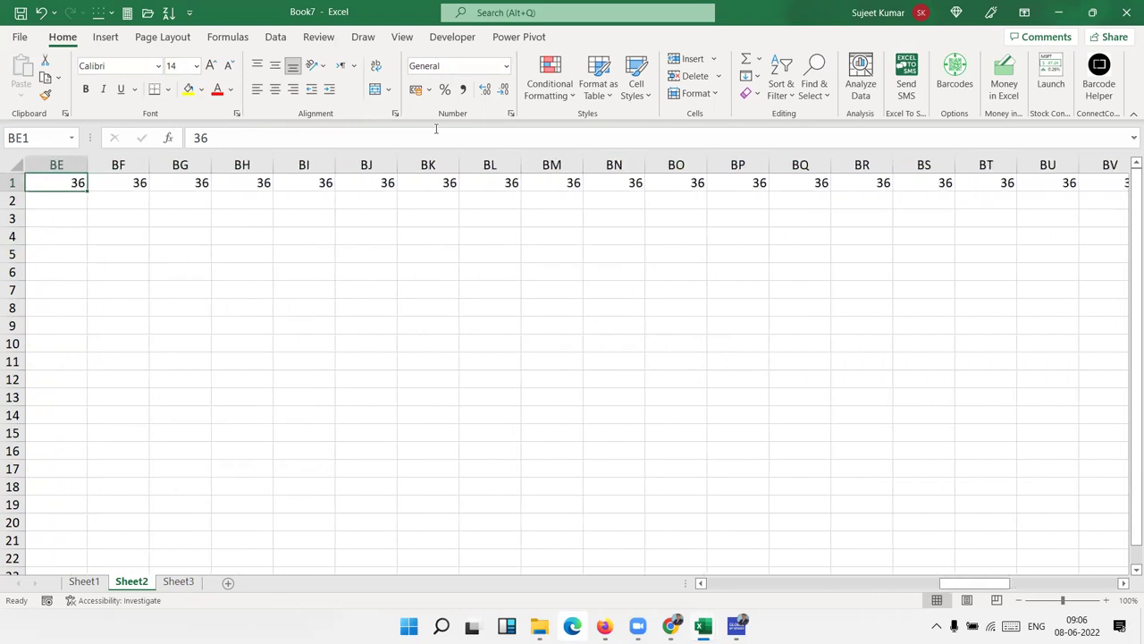
pyautogui.press('Right')
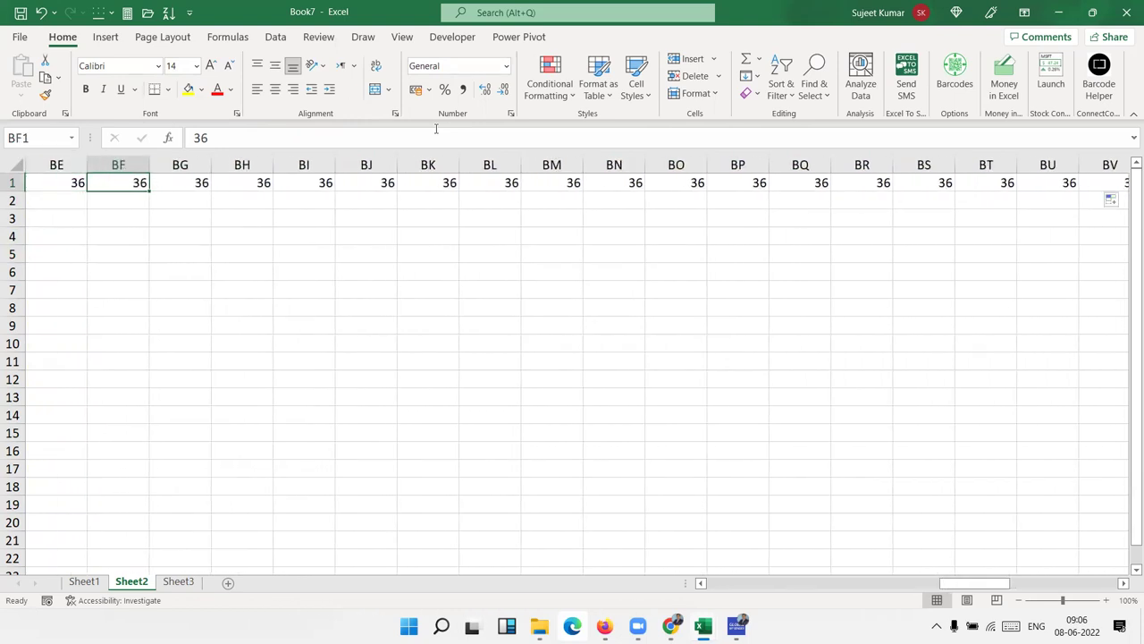
pyautogui.press('Left')
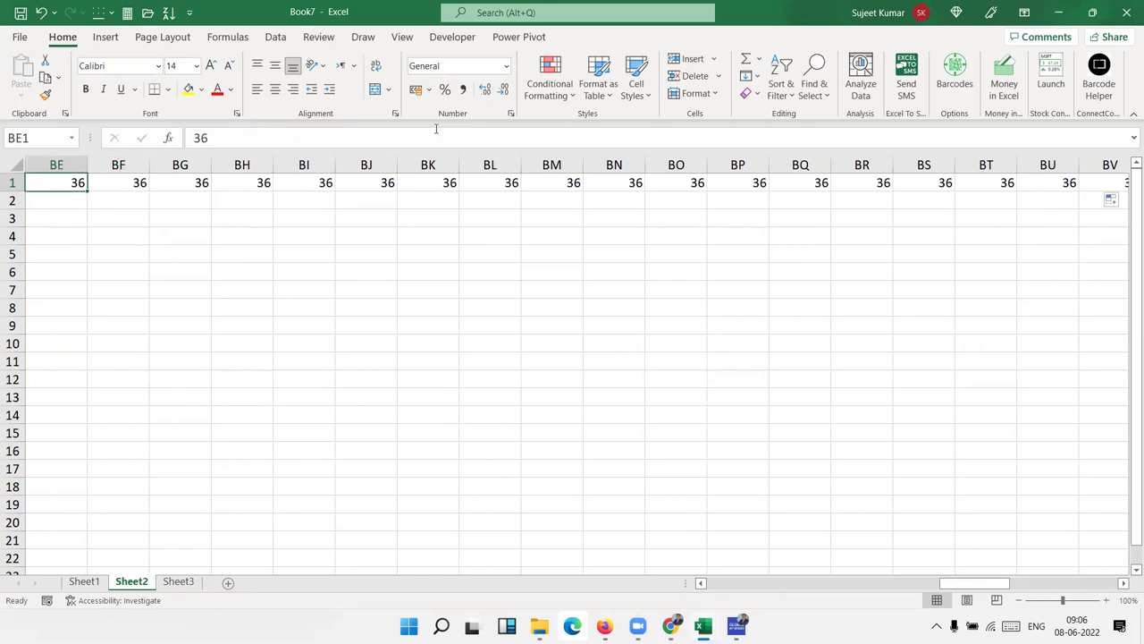
pyautogui.press('Left')
pyautogui.press('Left')
pyautogui.press('Left')
pyautogui.press('Left')
pyautogui.press('Left')
pyautogui.press('Left')
pyautogui.press('Left')
pyautogui.press('Left')
pyautogui.press('Left')
pyautogui.press('Left')
pyautogui.press('Left')
pyautogui.press('Left')
pyautogui.press('Home')
pyautogui.press('Right')
pyautogui.press('Right')
pyautogui.press('Right')
pyautogui.press('Right')
pyautogui.press('Right')
pyautogui.press('Right')
pyautogui.press('Right')
pyautogui.press('Right')
pyautogui.press('Right')
pyautogui.press('Right')
pyautogui.press('Right')
pyautogui.press('Right')
pyautogui.press('Right')
pyautogui.press('Right')
pyautogui.press('Right')
pyautogui.press('Left')
pyautogui.press('Left')
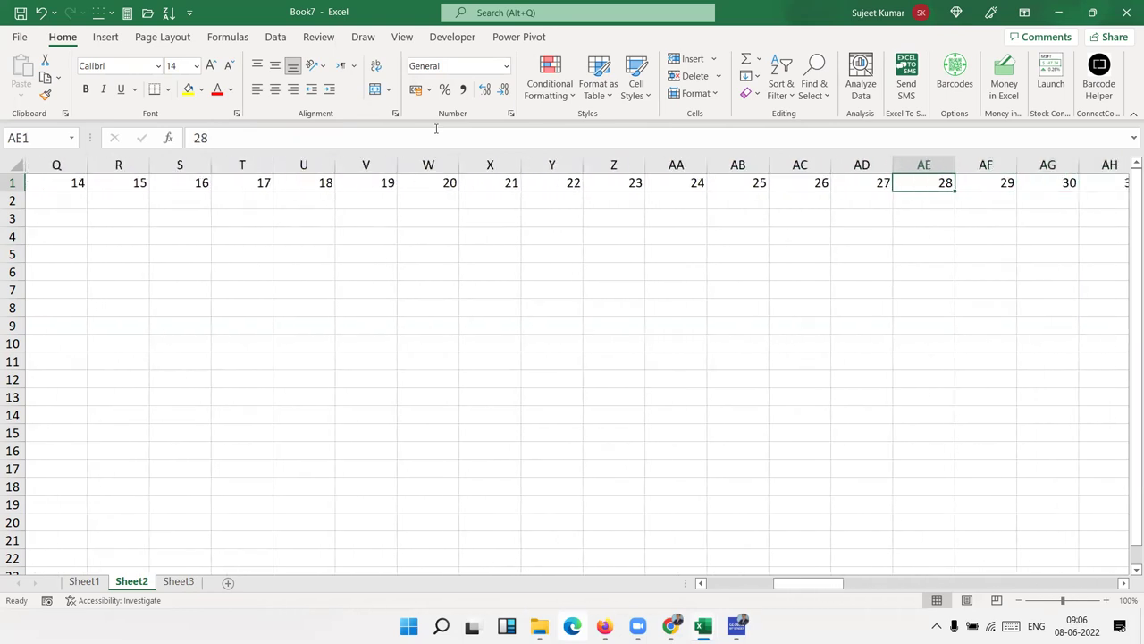
pyautogui.press('Right')
pyautogui.press('Right')
pyautogui.press('Right')
pyautogui.press('Right')
pyautogui.press('Right')
pyautogui.press('Right')
pyautogui.press('Right')
pyautogui.press('Right')
pyautogui.press('Right')
pyautogui.press('Right')
pyautogui.press('Right')
pyautogui.press('Left')
pyautogui.press('Left')
pyautogui.press('Left')
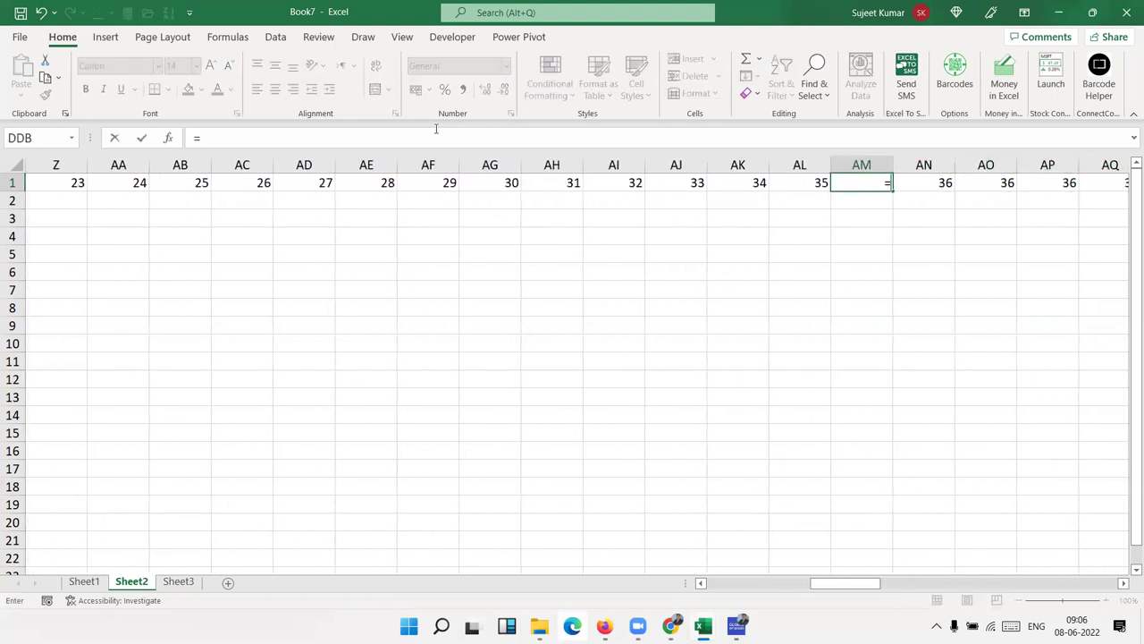
# Step: Refill from days 35 and 36 so row 1 runs continuously to 96 in CU1
pyautogui.press('Right')
pyautogui.press('Left')
pyautogui.press('Left')
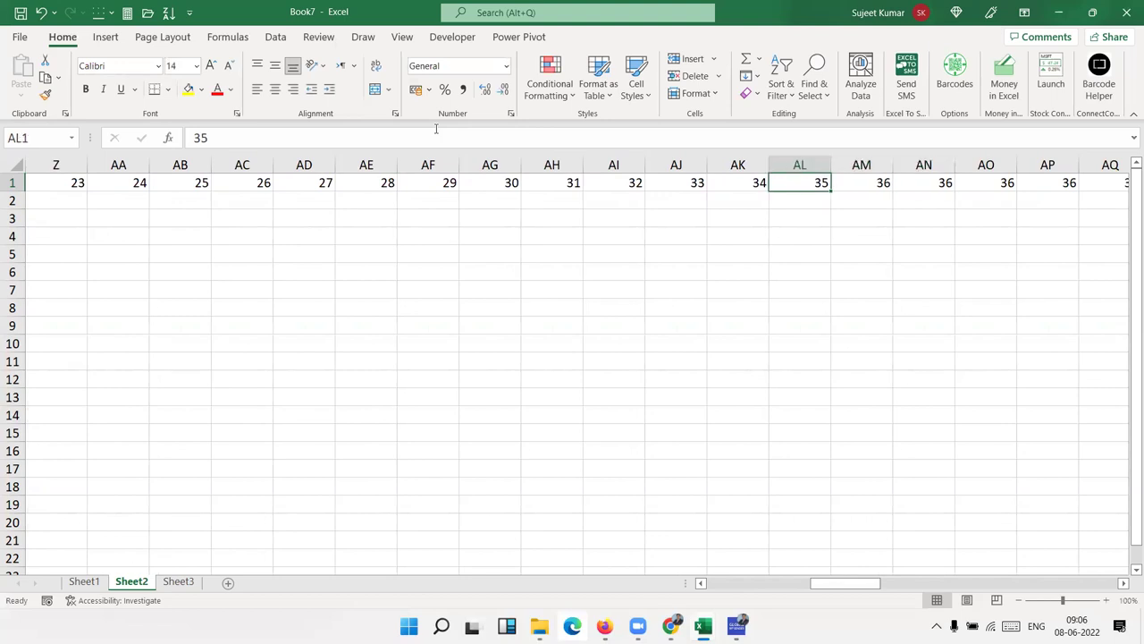
pyautogui.hotkey('shift', 'Right')
pyautogui.moveTo(890, 189)
pyautogui.mouseDown()
pyautogui.moveTo(1108, 221)
pyautogui.moveTo(1027, 217)
pyautogui.mouseUp()
pyautogui.click(1006, 180)
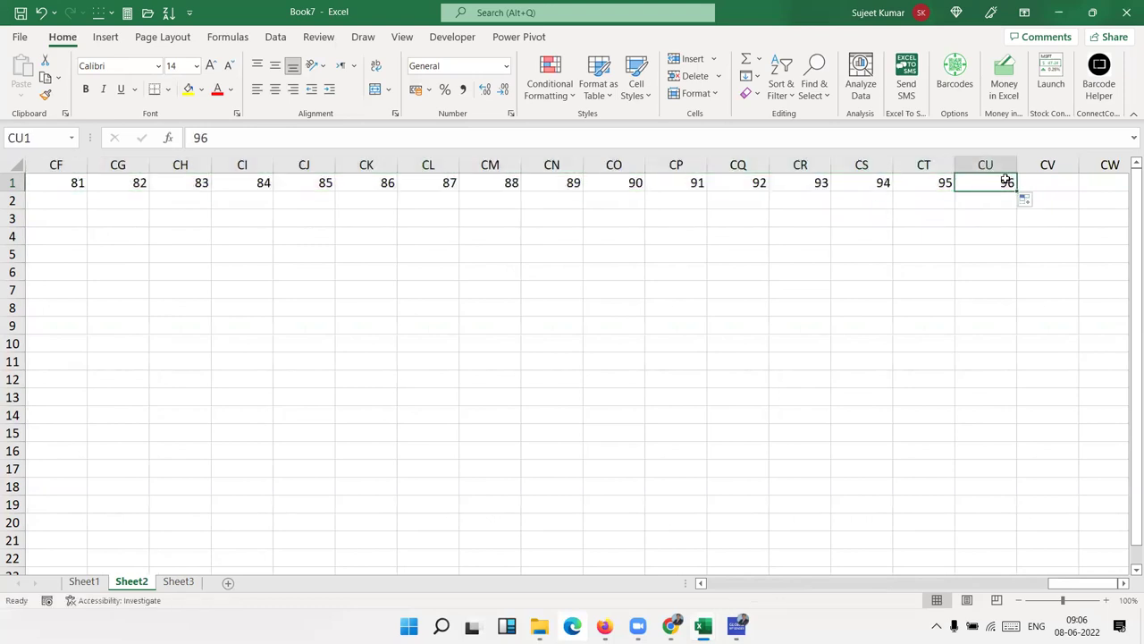
pyautogui.moveTo(1000, 165); pyautogui.dragTo(4, 4)
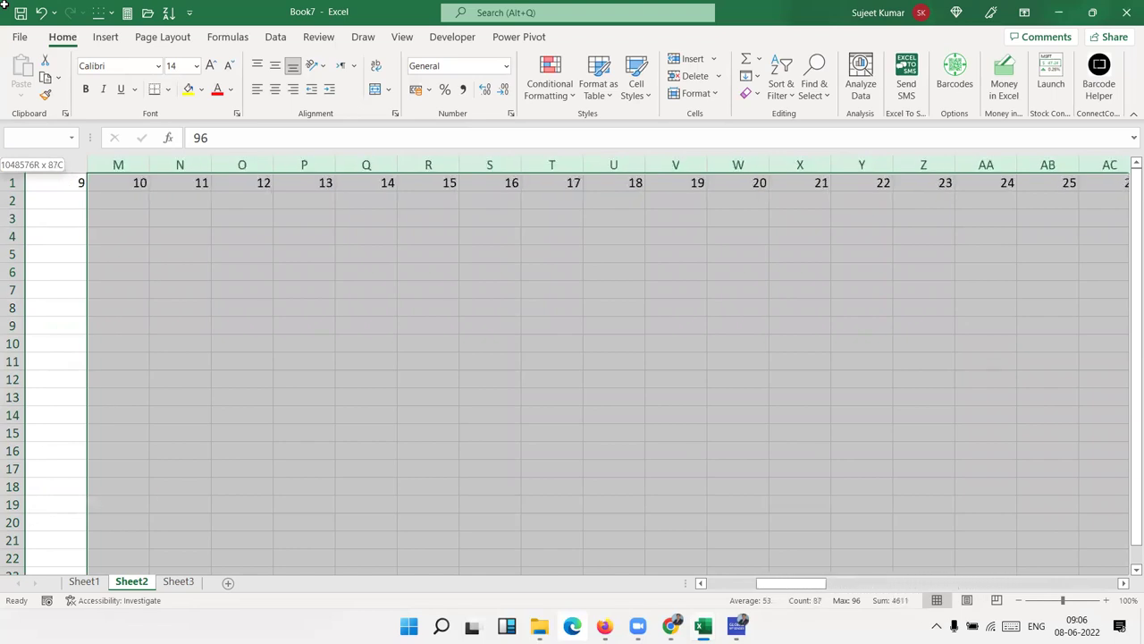
# Step: AutoFit the day columns D:CU and columns A:C to their contents
pyautogui.moveTo(3, 4); pyautogui.dragTo(279, 141)
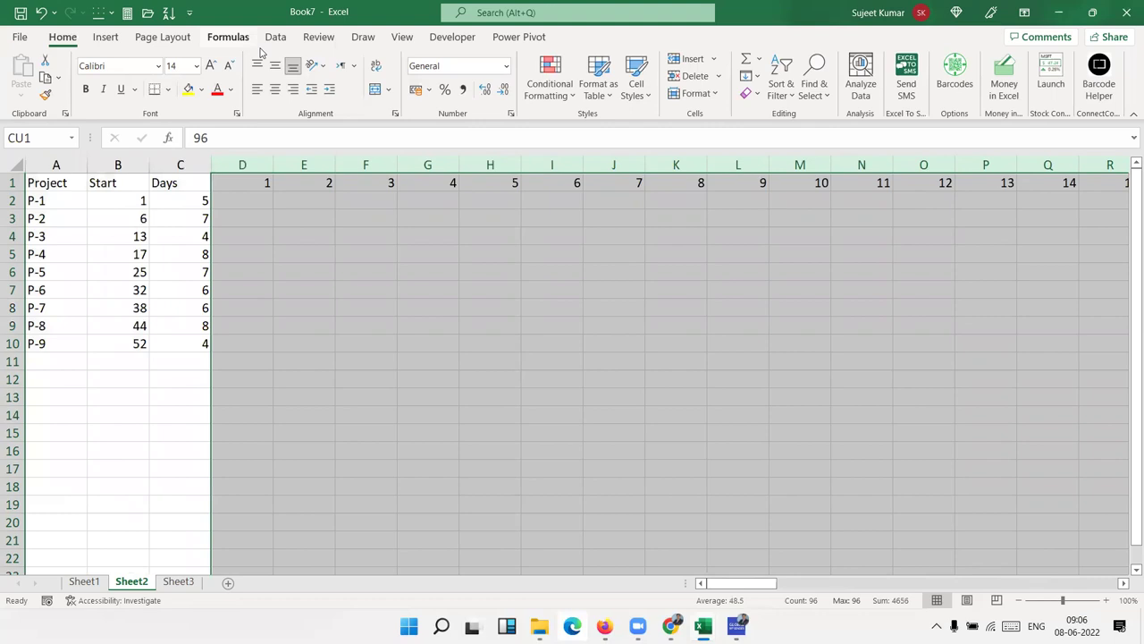
pyautogui.doubleClick(274, 160)
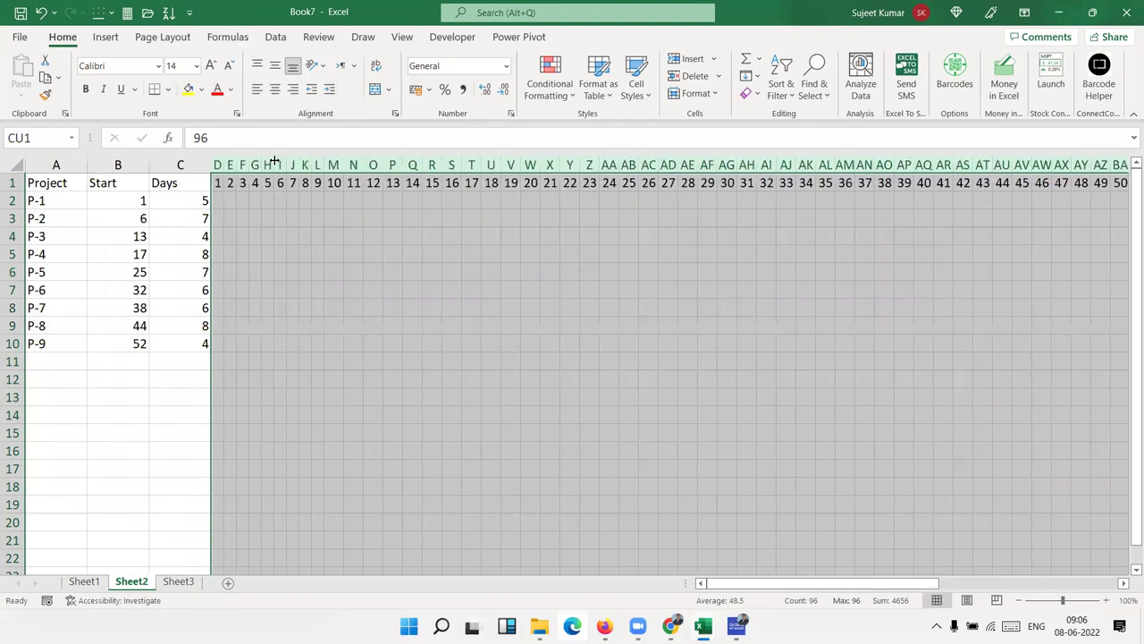
pyautogui.click(267, 234)
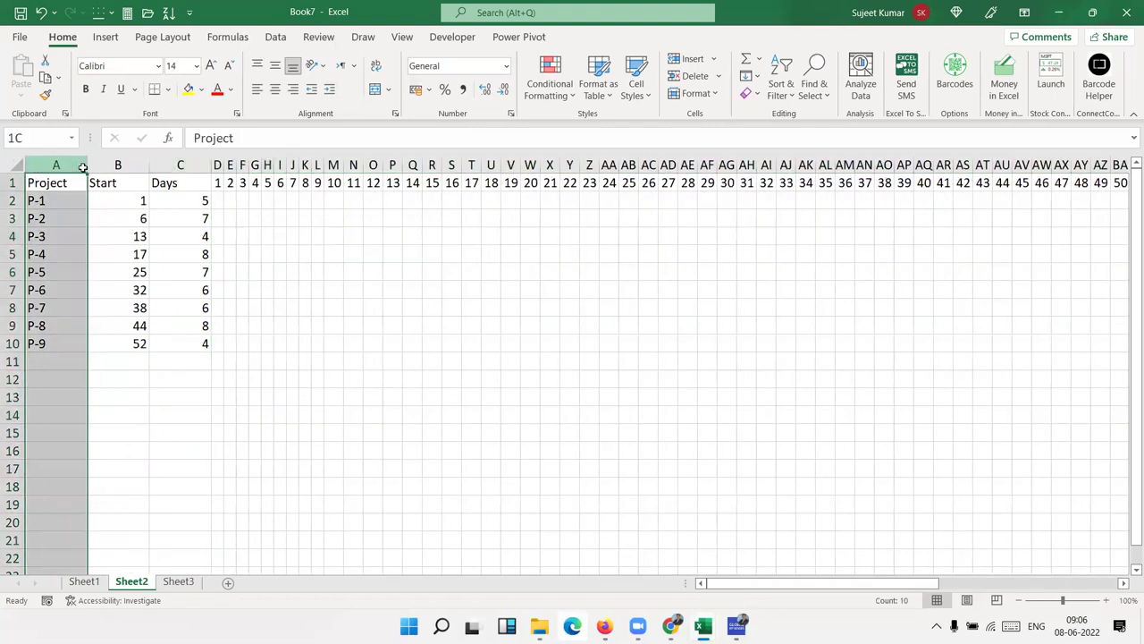
pyautogui.moveTo(26, 165); pyautogui.dragTo(175, 166)
pyautogui.doubleClick(211, 165)
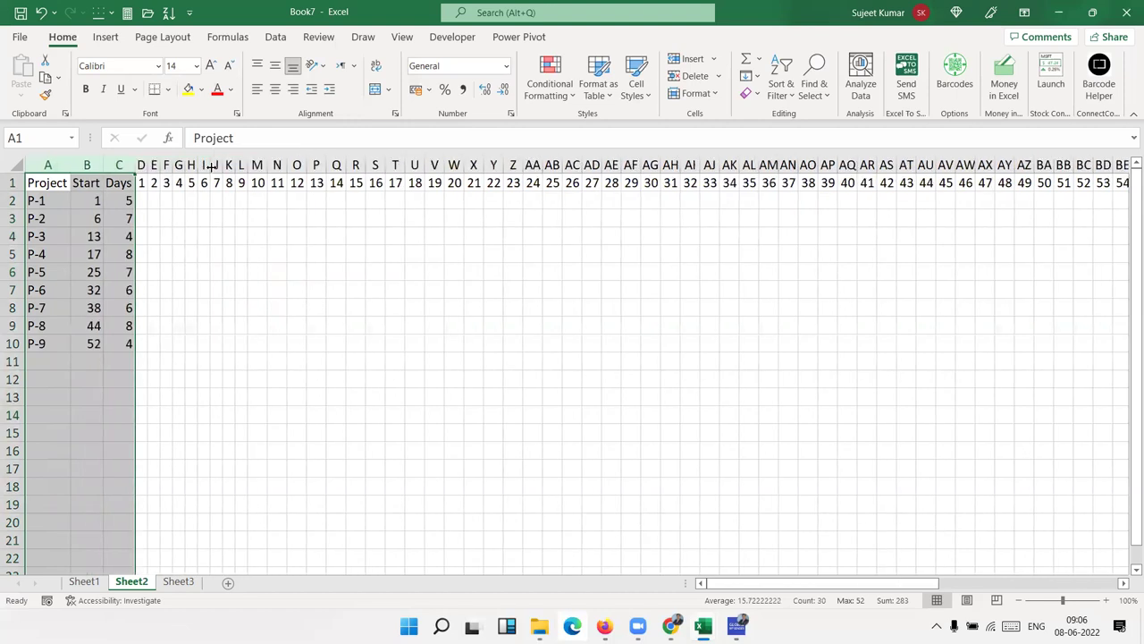
pyautogui.click(471, 320)
# Step: Delete day columns BB:CU (days 51–96) so the timeline ends at 50
pyautogui.click(1063, 165)
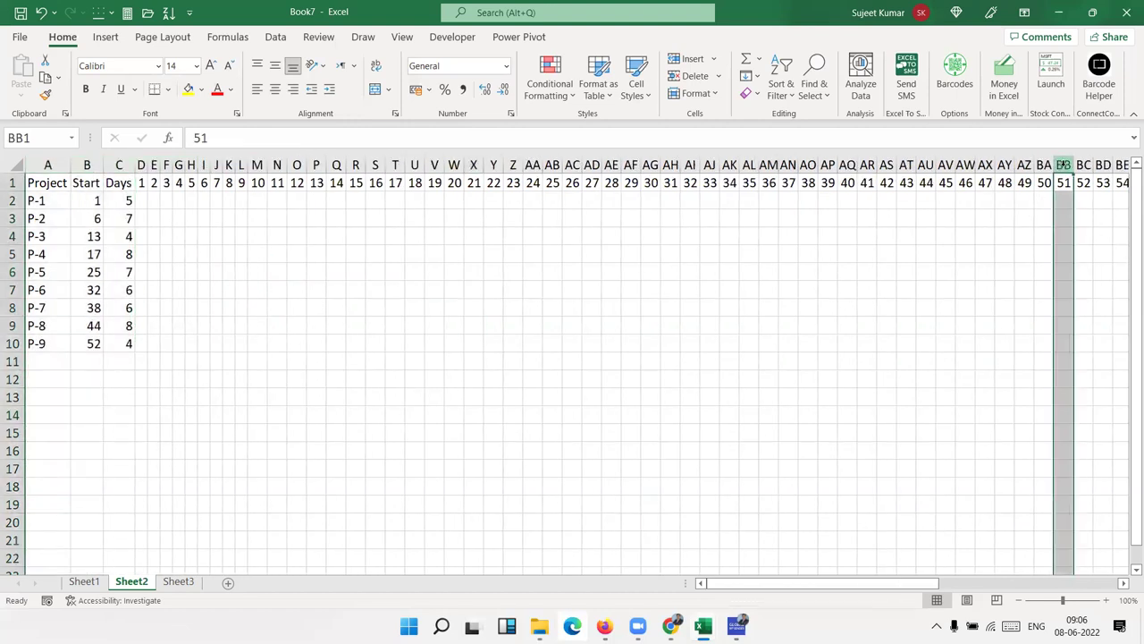
pyautogui.hotkey('ctrl', 'shift', 'Right')
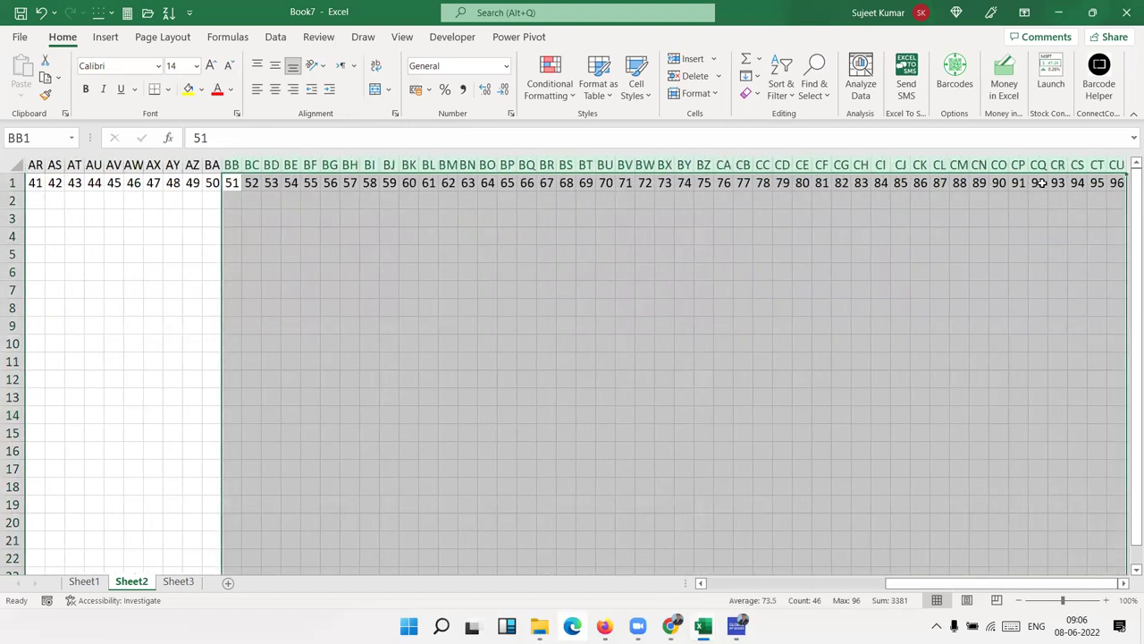
pyautogui.rightClick(1041, 182)
pyautogui.click(982, 330)
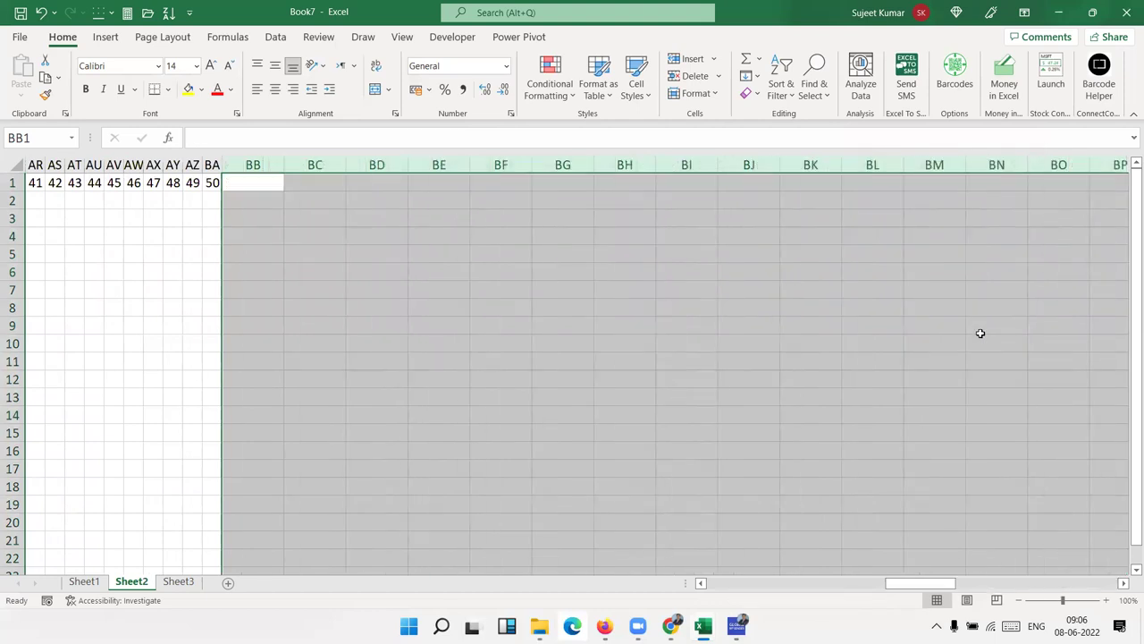
pyautogui.press('Left')
pyautogui.hotkey('ctrl', 'Home')
pyautogui.press('Down')
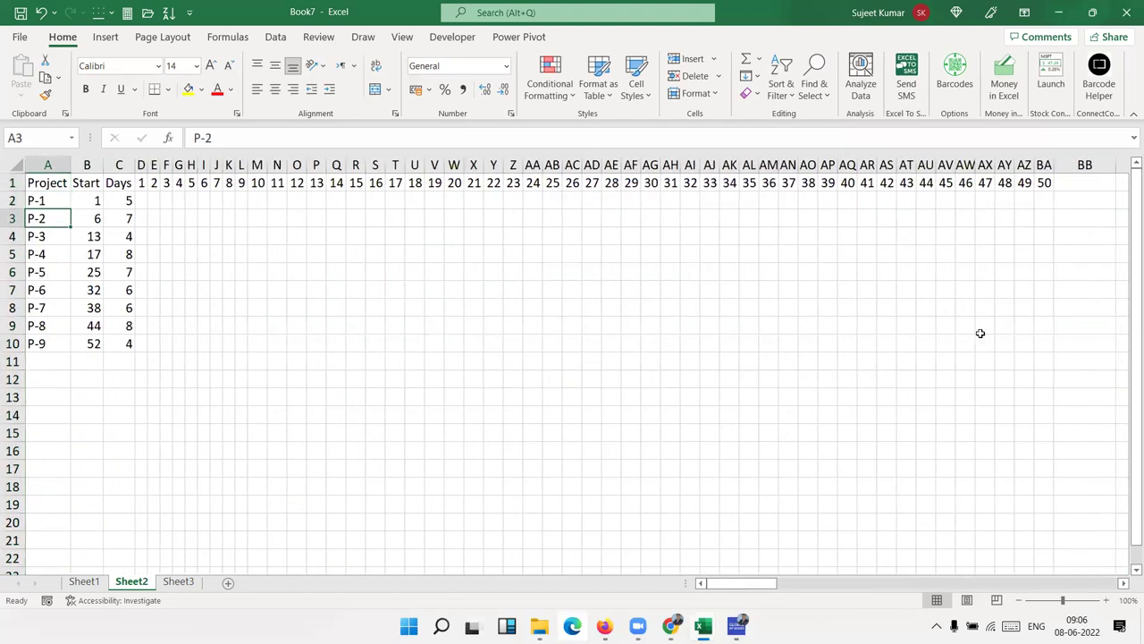
pyautogui.press('Right')
pyautogui.press('Right')
pyautogui.press('Down')
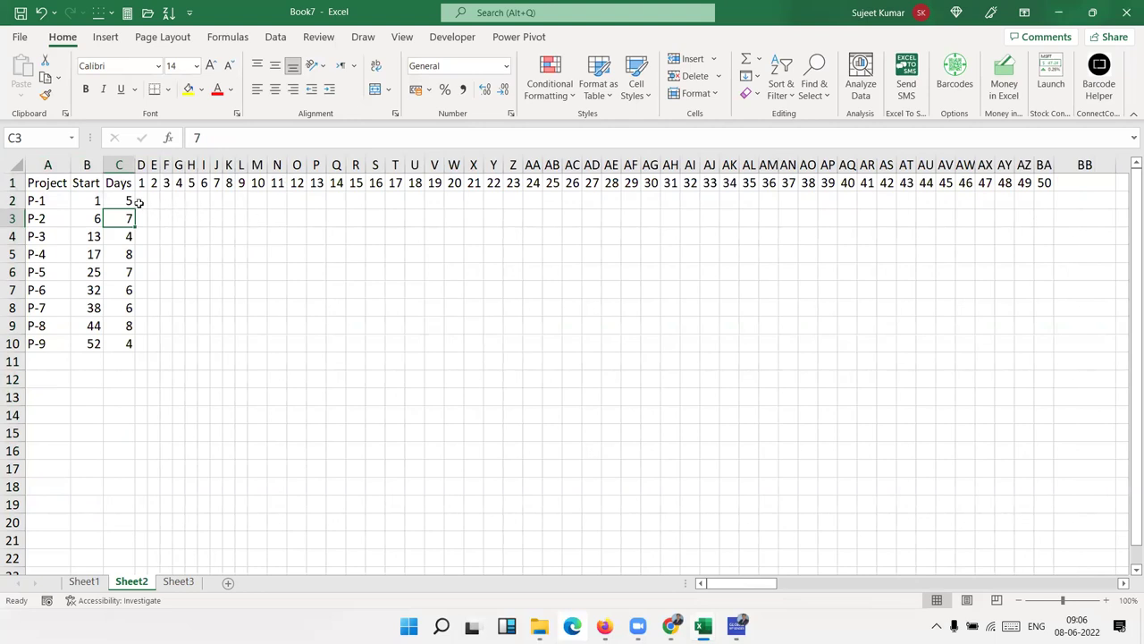
# Step: Shade days 1–5 yellow in P-1's row
pyautogui.moveTo(141, 202); pyautogui.dragTo(190, 202)
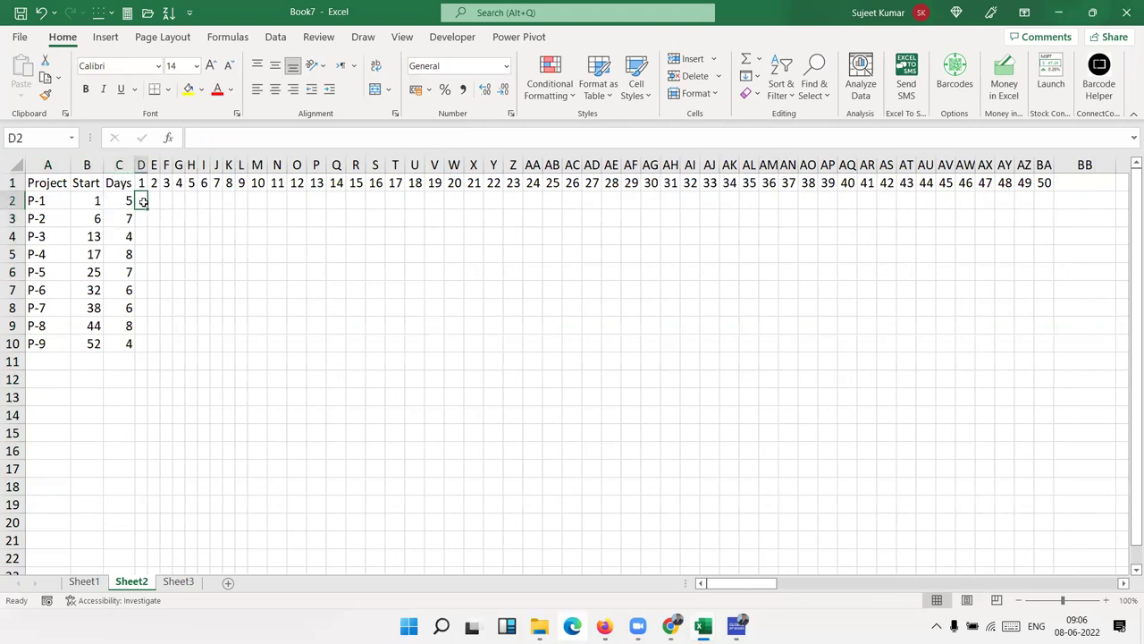
pyautogui.click(188, 89)
pyautogui.click(218, 238)
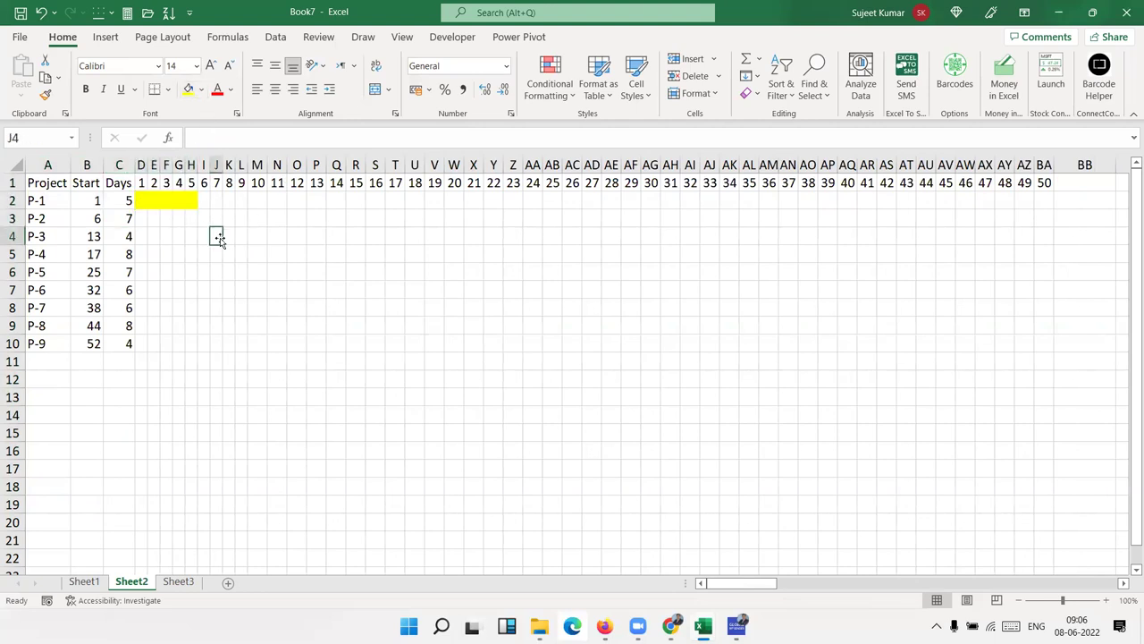
# Step: Shade days 6–13 yellow in P-2's row
pyautogui.click(204, 218)
pyautogui.moveTo(205, 217); pyautogui.dragTo(217, 218)
pyautogui.click(188, 89)
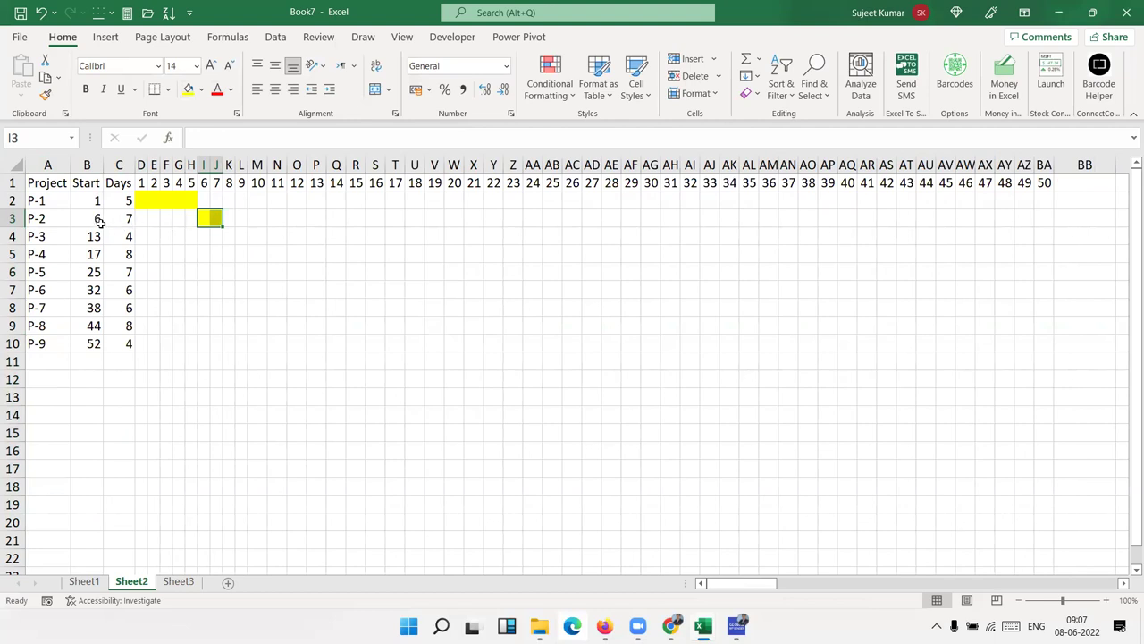
pyautogui.click(205, 220)
pyautogui.moveTo(205, 218); pyautogui.dragTo(308, 218)
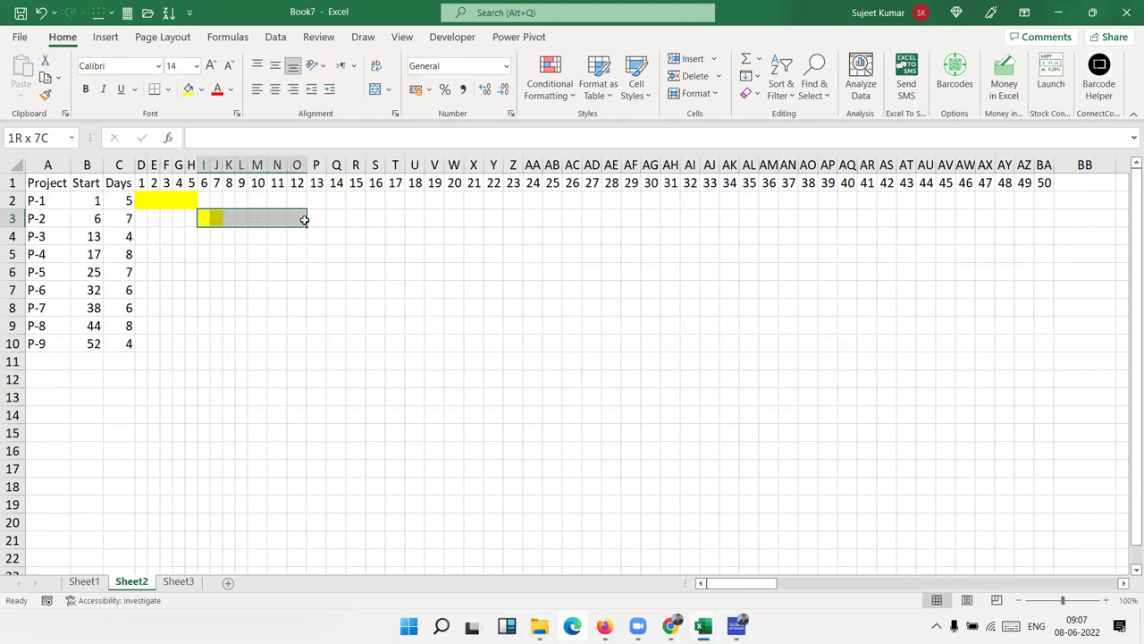
pyautogui.click(188, 89)
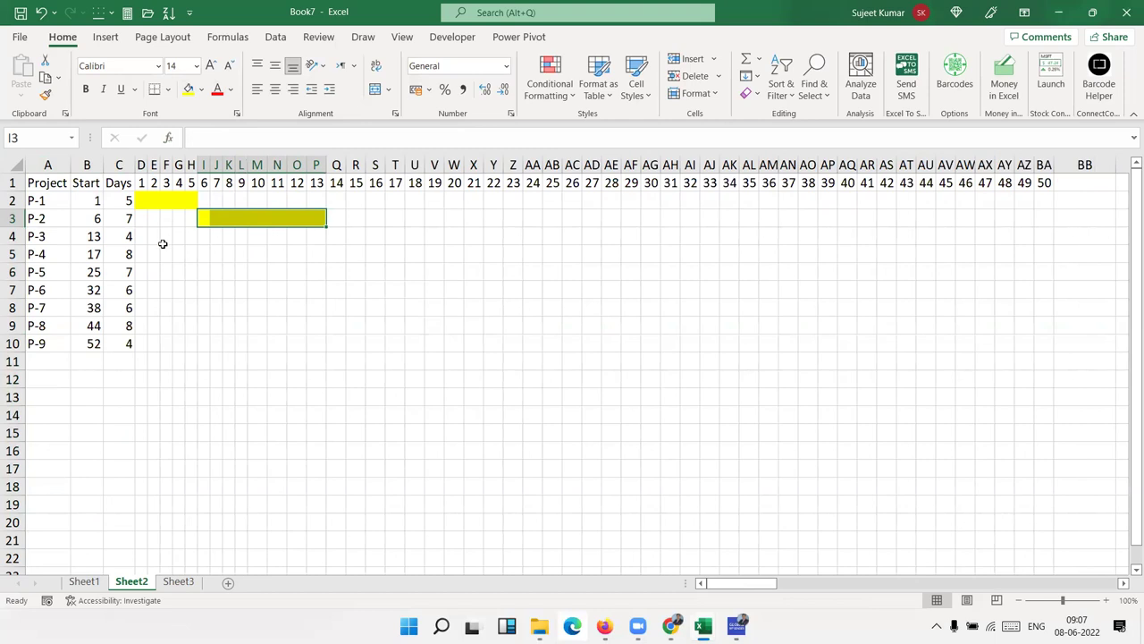
# Step: Select cell P3, the extra last day of P-2's bar
pyautogui.click(332, 234)
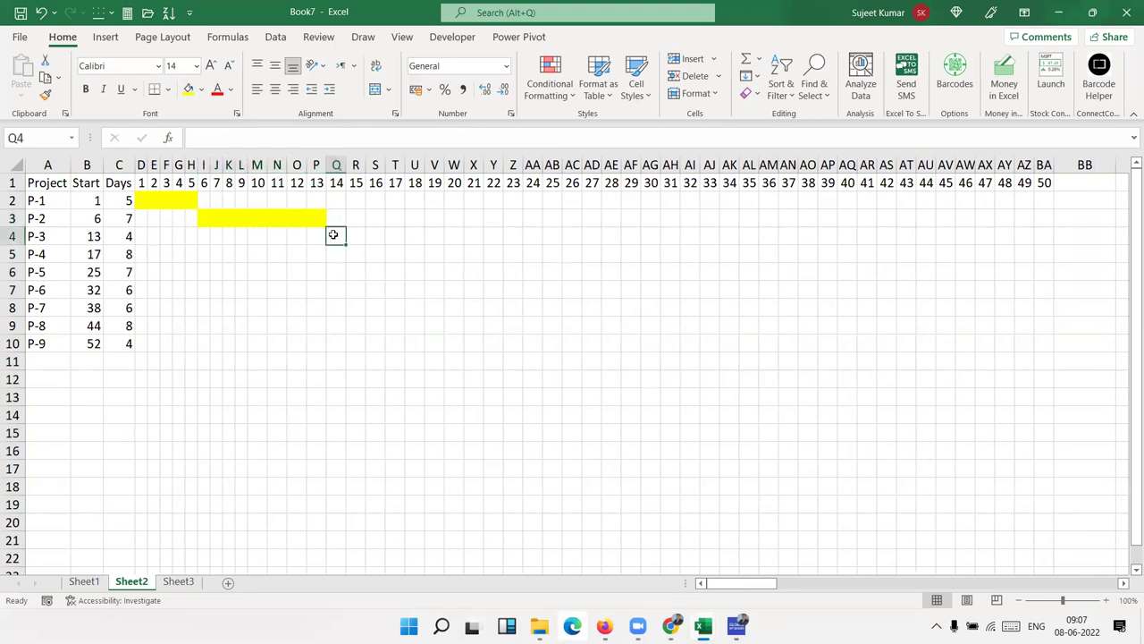
pyautogui.click(97, 239)
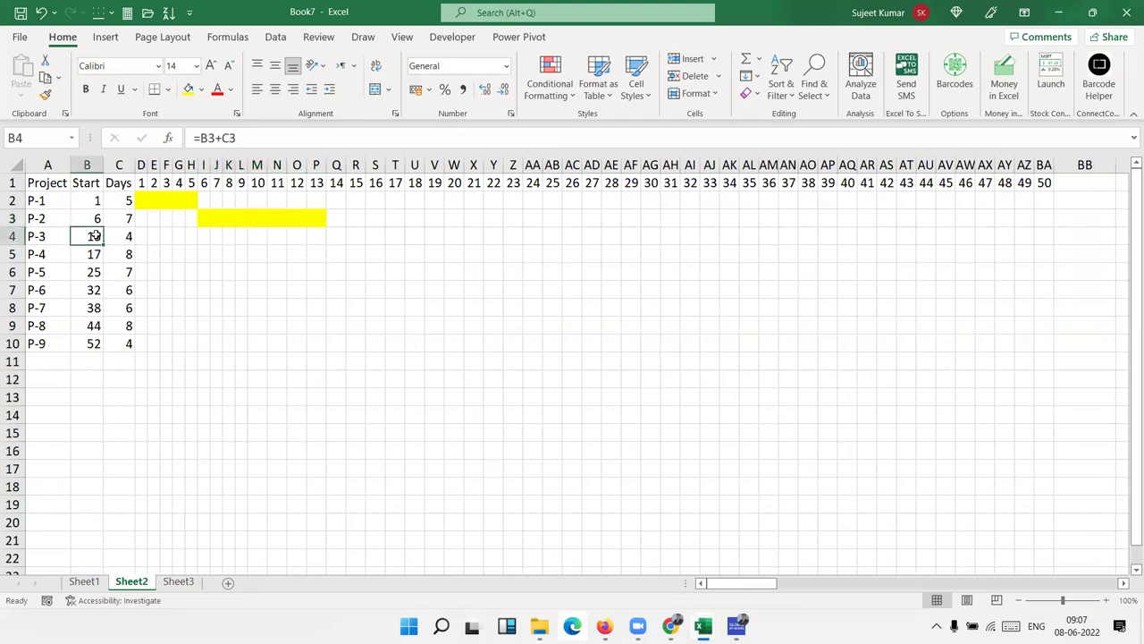
pyautogui.click(317, 221)
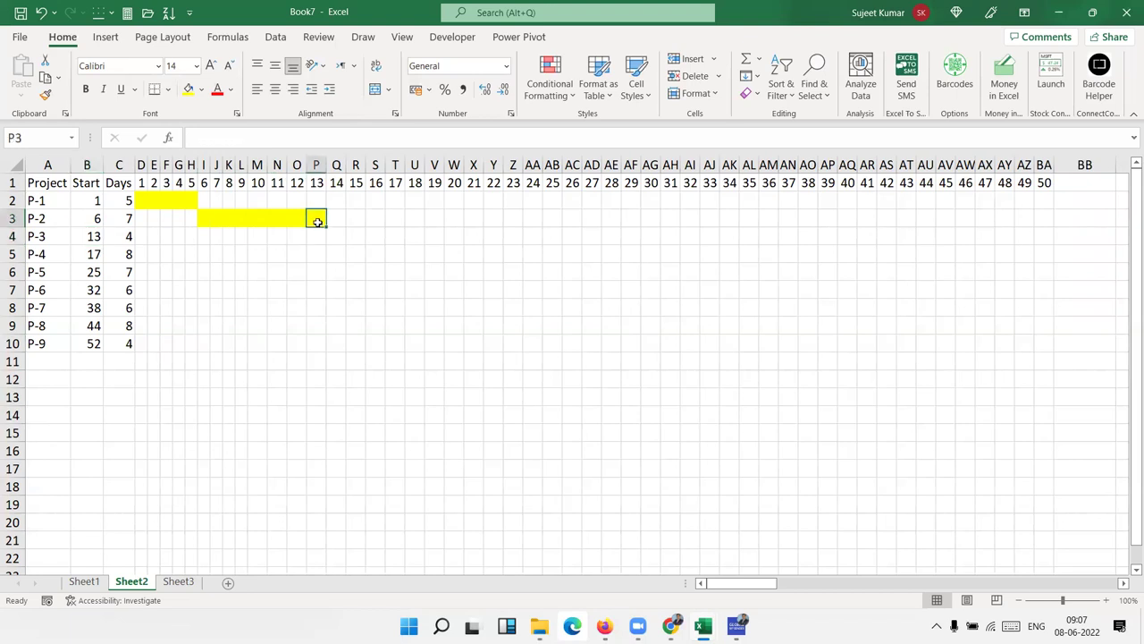
pyautogui.moveTo(317, 202); pyautogui.dragTo(320, 222)
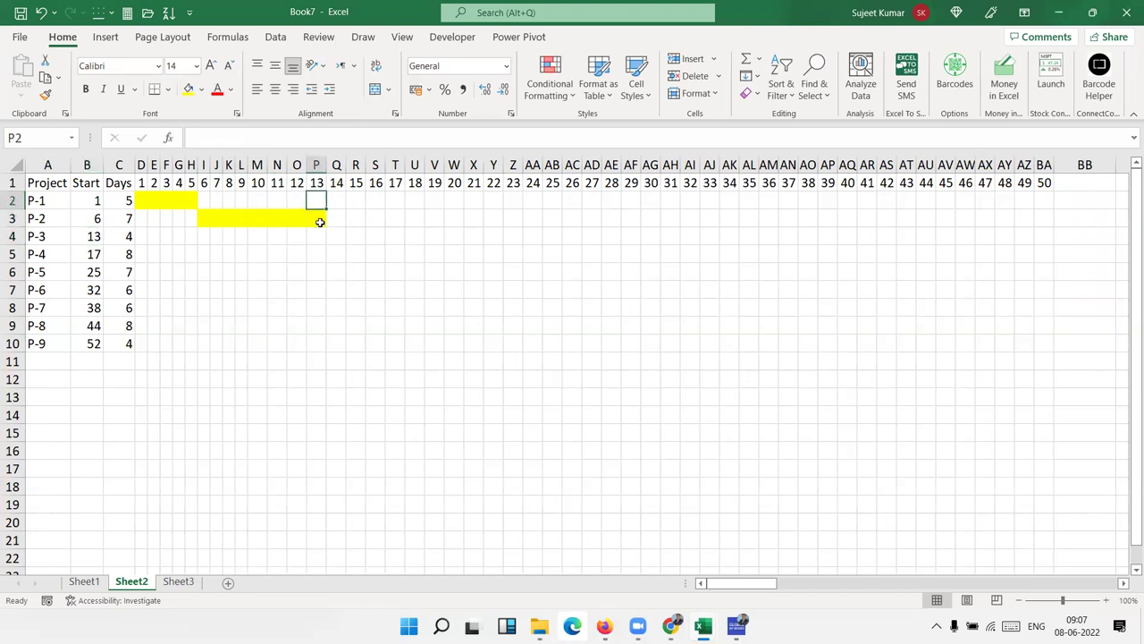
pyautogui.click(320, 222)
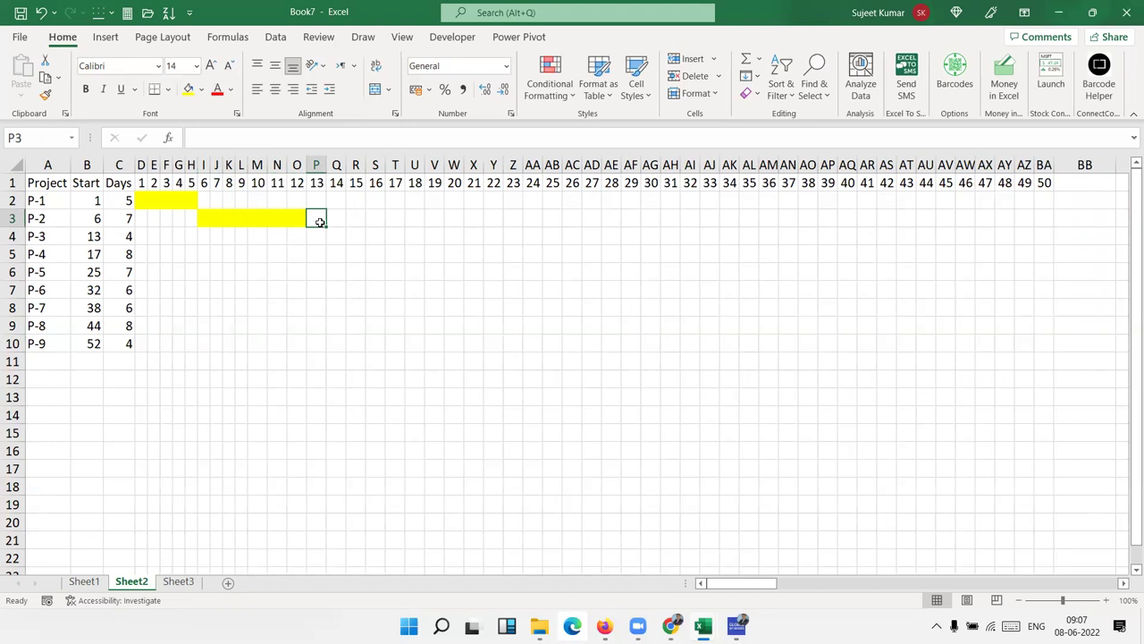
# Step: Review P-2's start and days values and B4's start formula
pyautogui.press('Left')
pyautogui.press('Left')
pyautogui.press('Left')
pyautogui.press('Left')
pyautogui.press('Left')
pyautogui.press('Left')
pyautogui.press('Left')
pyautogui.press('Left')
pyautogui.press('Left')
pyautogui.press('Left')
pyautogui.press('Left')
pyautogui.press('Left')
pyautogui.press('Left')
pyautogui.press('Down')
pyautogui.press('Up')
pyautogui.press('Down')
pyautogui.press('Up')
pyautogui.hotkey('shift', 'Left')
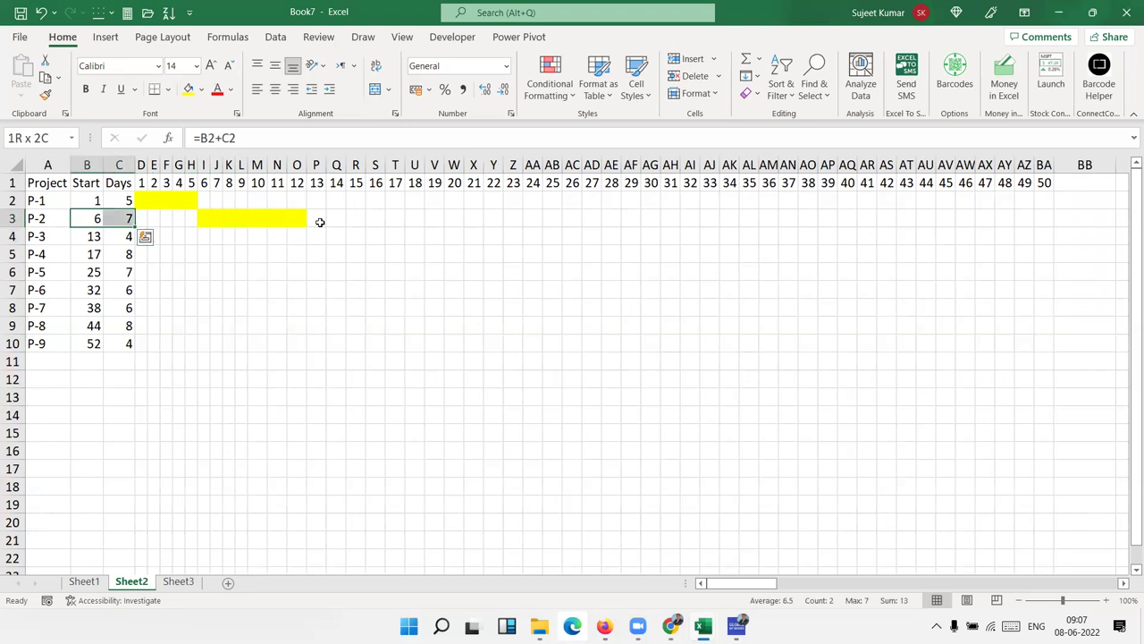
pyautogui.press('Down')
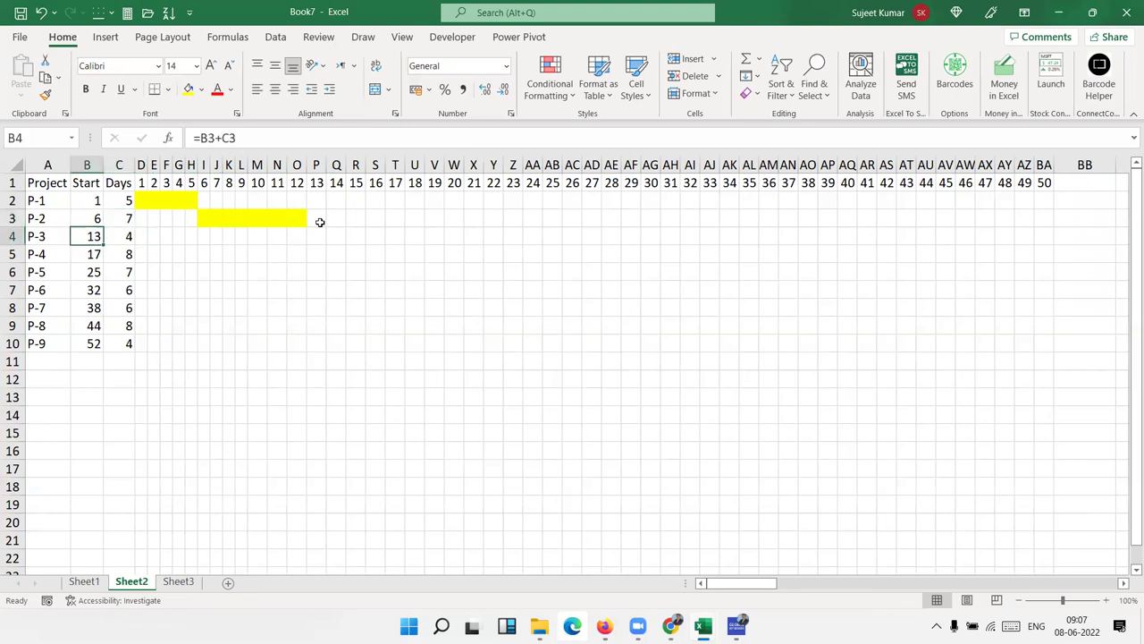
pyautogui.press('F2')
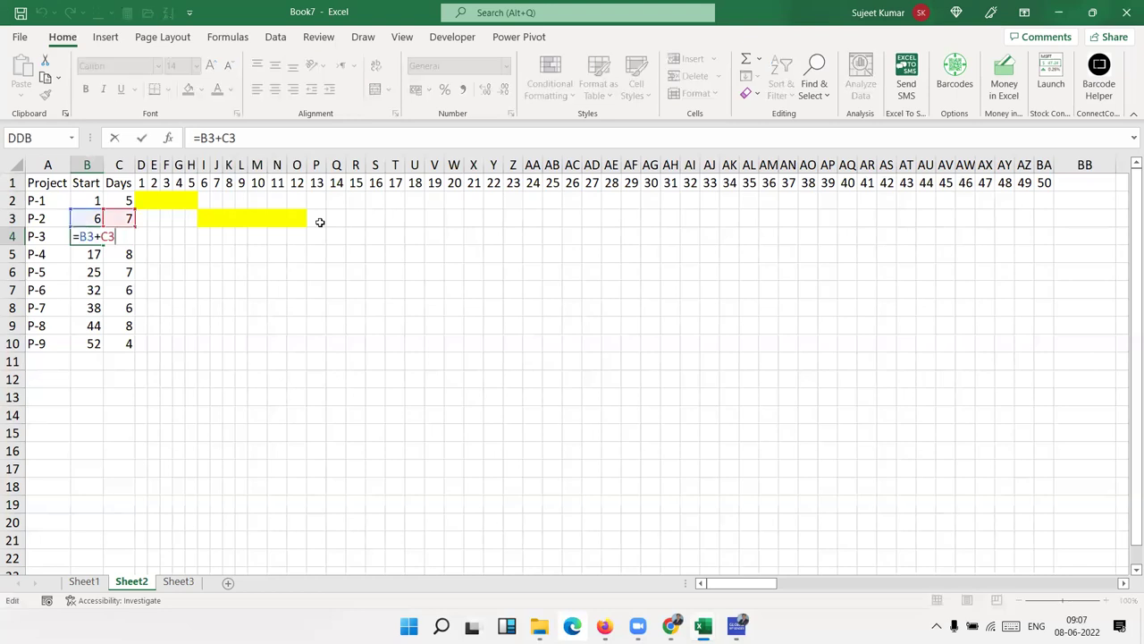
pyautogui.press('Escape')
pyautogui.press('Up')
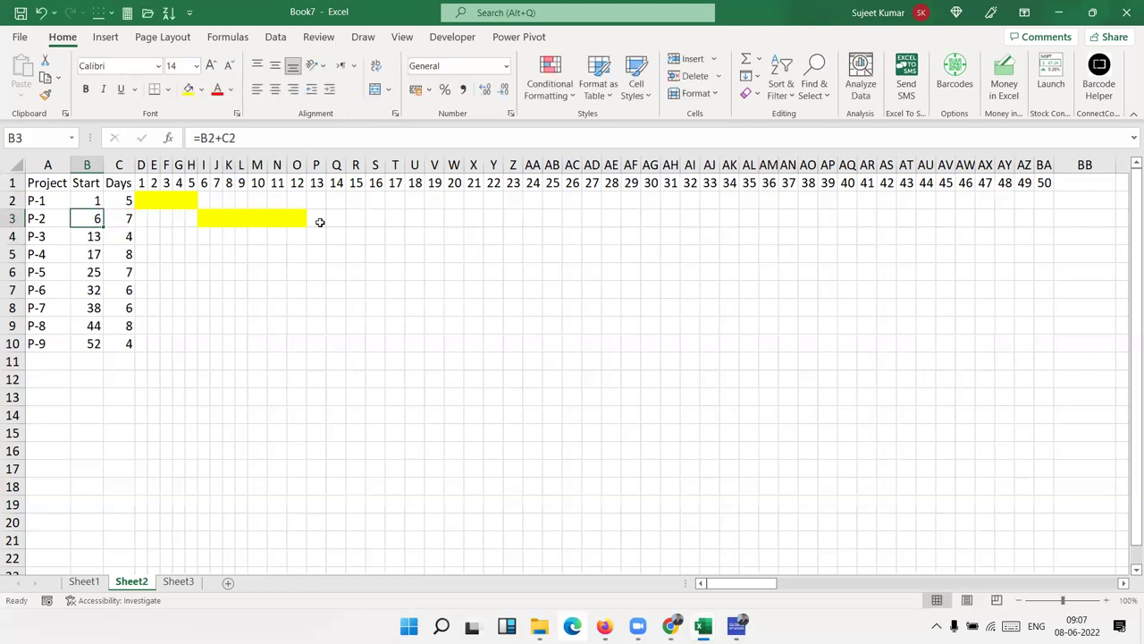
# Step: Add +1 to B3's start formula, then undo the change
pyautogui.click(243, 144)
pyautogui.write('+1')
pyautogui.press('Return')
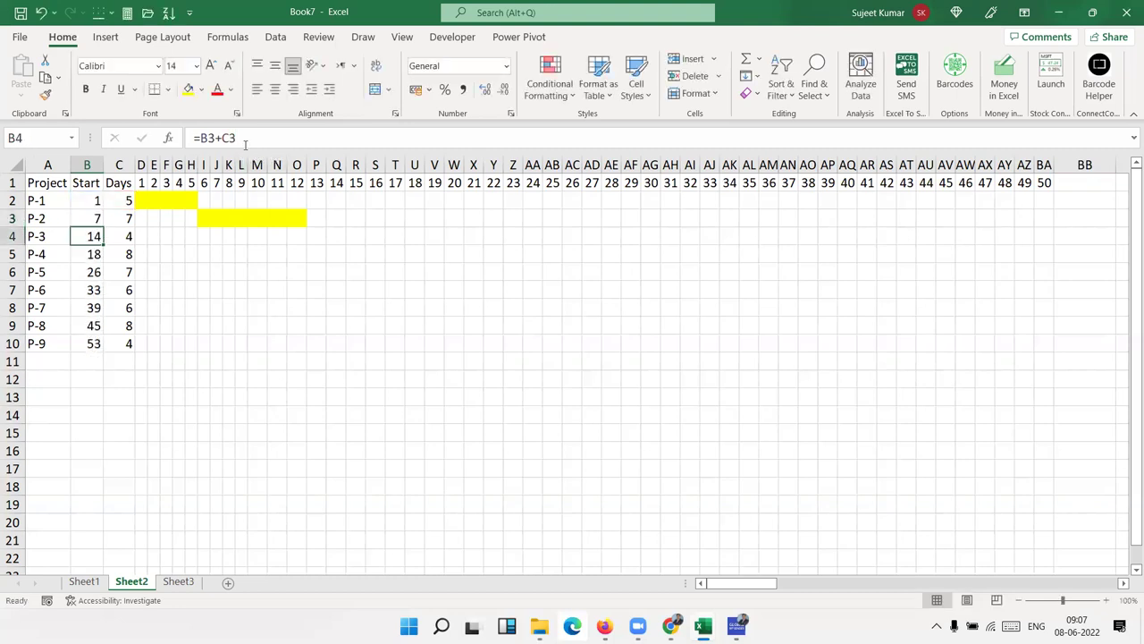
pyautogui.hotkey('ctrl', 'z')
# Step: Insert a new column before Days and head it 'end' in C1
pyautogui.click(118, 221)
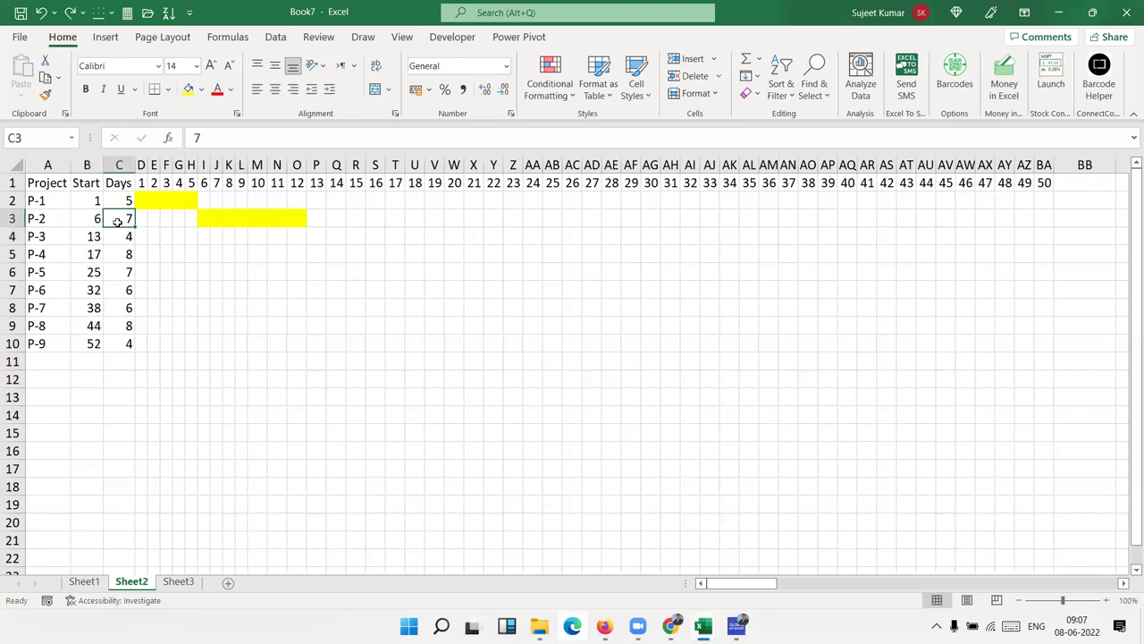
pyautogui.moveTo(102, 200); pyautogui.dragTo(126, 202)
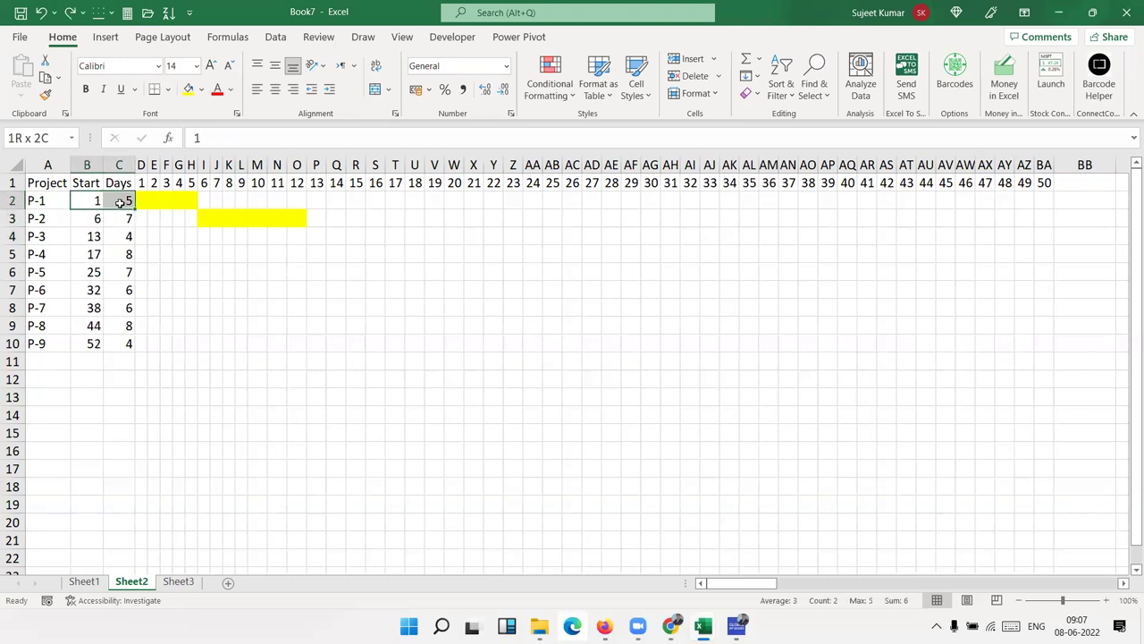
pyautogui.click(125, 202)
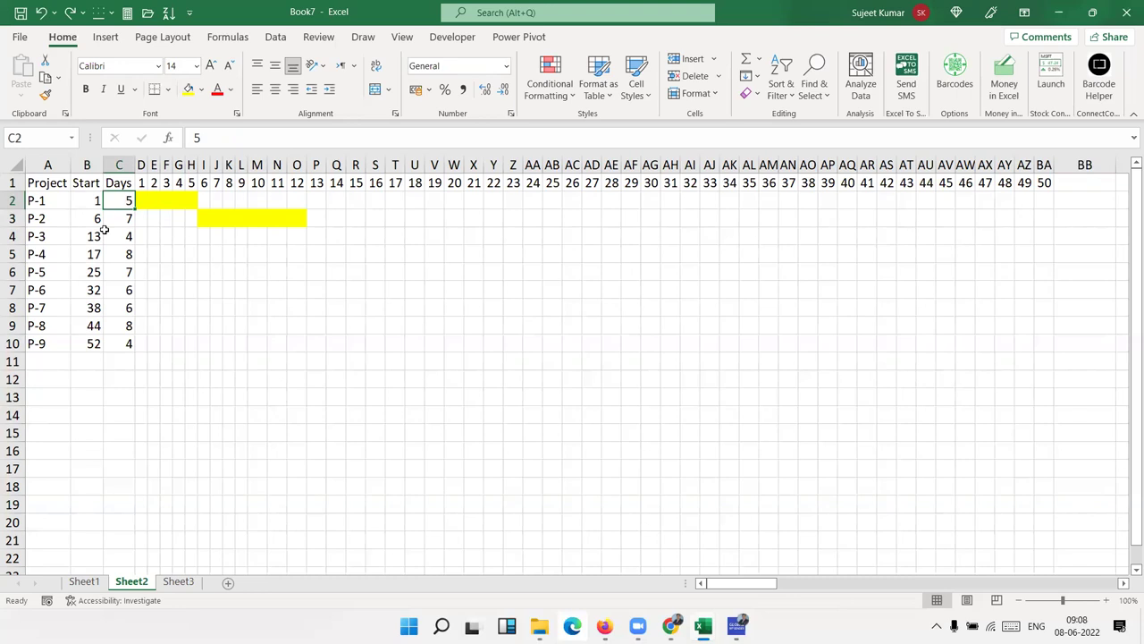
pyautogui.click(95, 223)
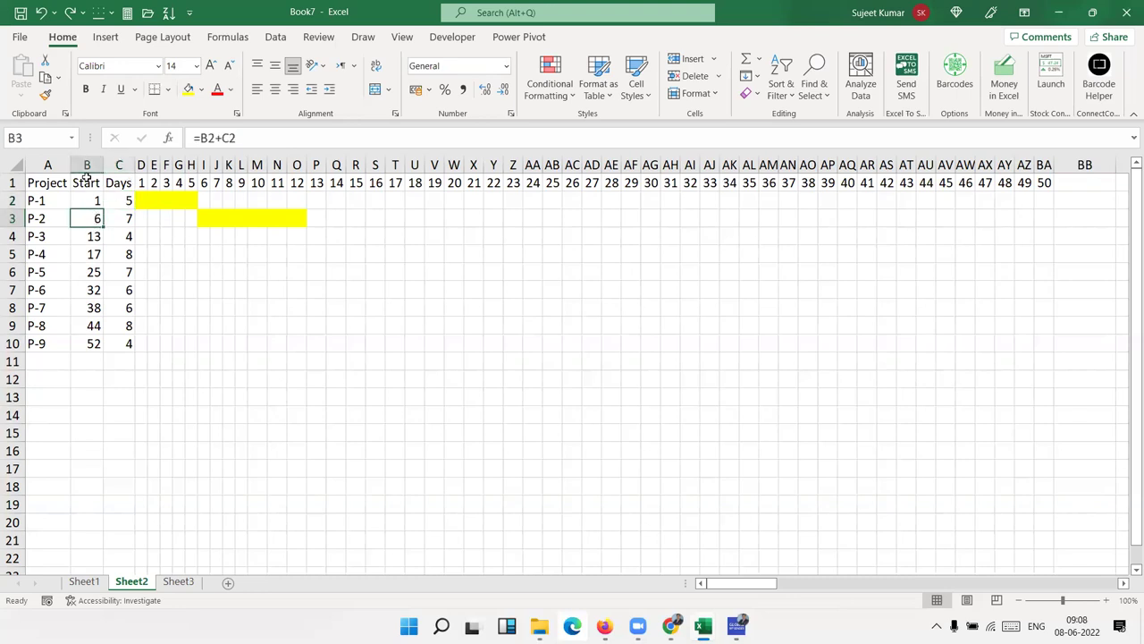
pyautogui.click(128, 164)
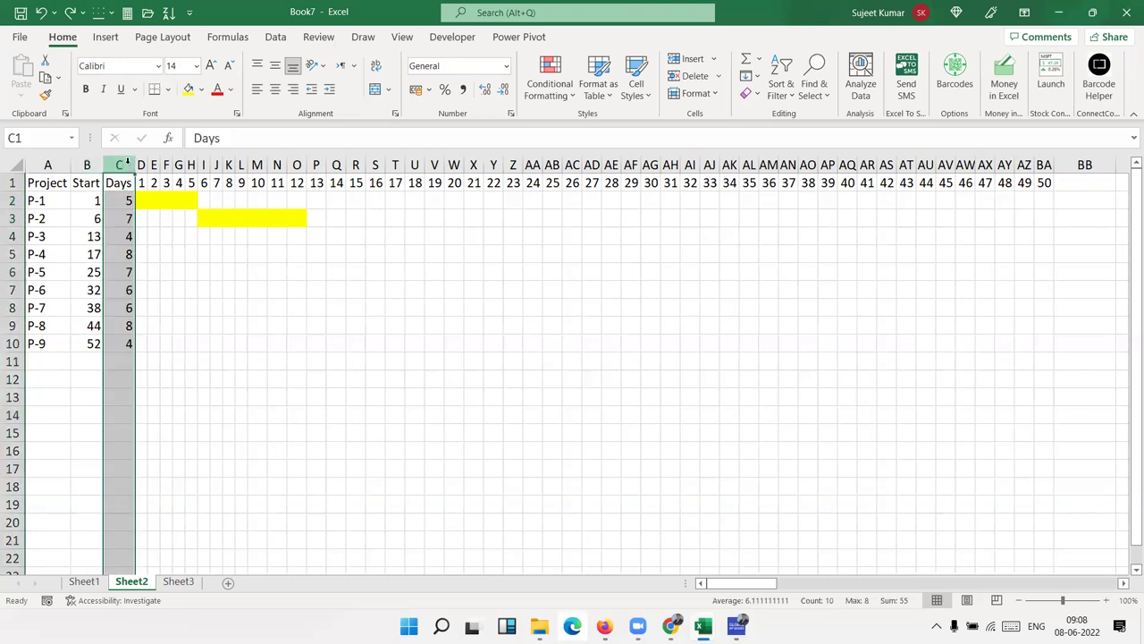
pyautogui.hotkey('ctrl', 'shift', '+')
pyautogui.write('end')
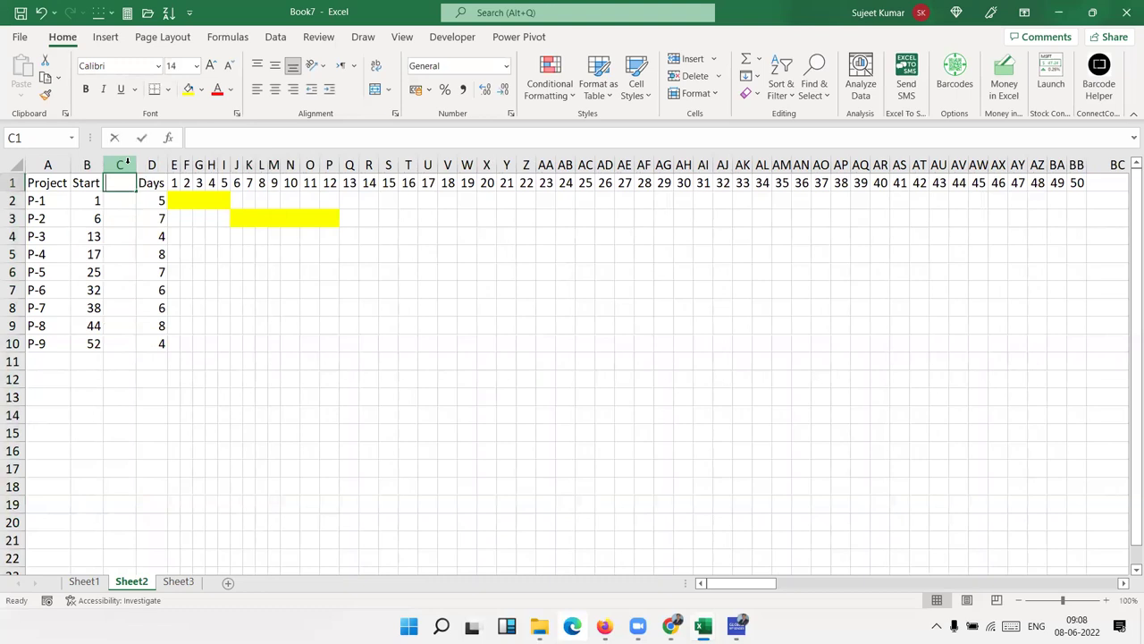
pyautogui.press('Return')
# Step: Enter =B2+D2 as P-1's end in C2 and fill it down to P-9
pyautogui.write('=')
pyautogui.press('Left')
pyautogui.write('+')
pyautogui.press('Right')
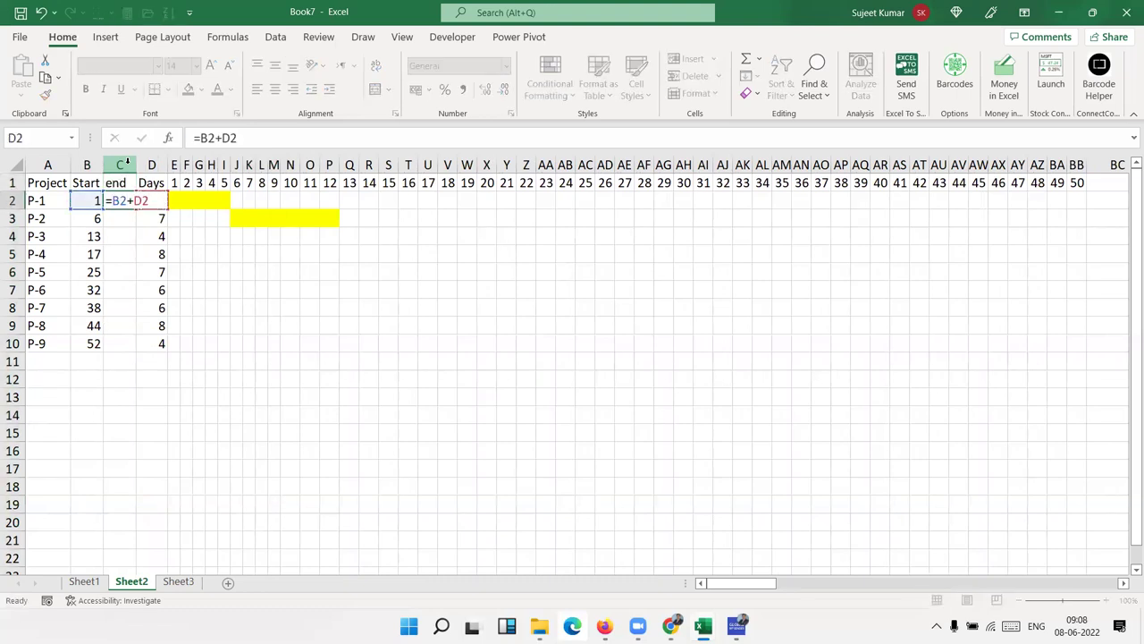
pyautogui.press('Return')
pyautogui.press('Up')
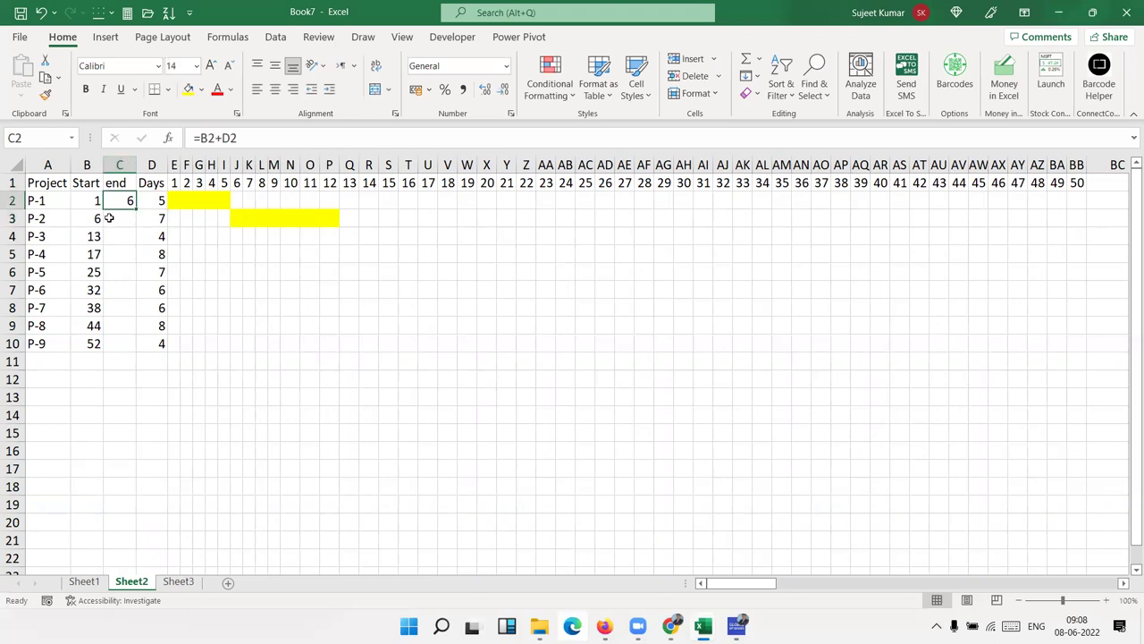
pyautogui.doubleClick(136, 209)
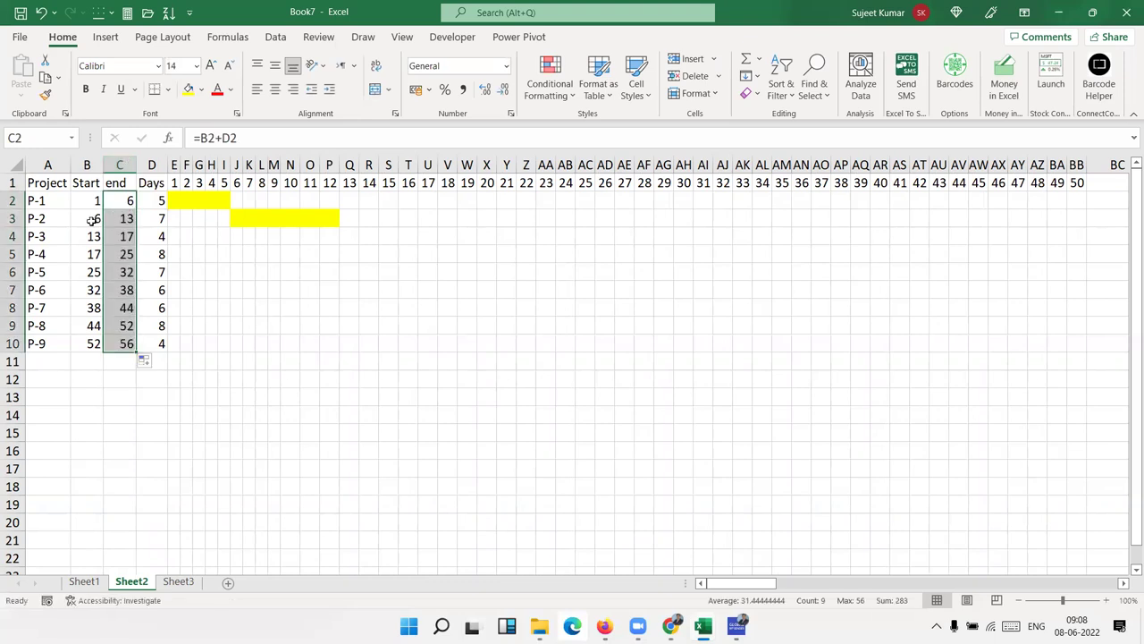
# Step: Clear P-2's existing start value in B3 so it can be rewritten
pyautogui.click(90, 219)
pyautogui.click(253, 138)
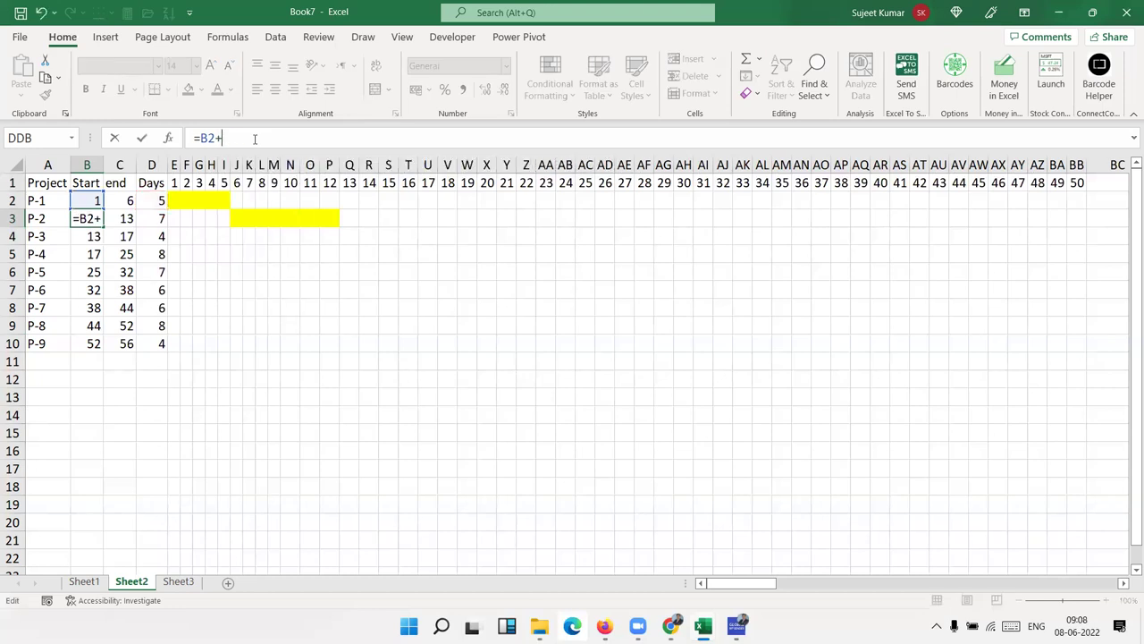
pyautogui.hotkey('ctrl', 'Return')
pyautogui.write('=')
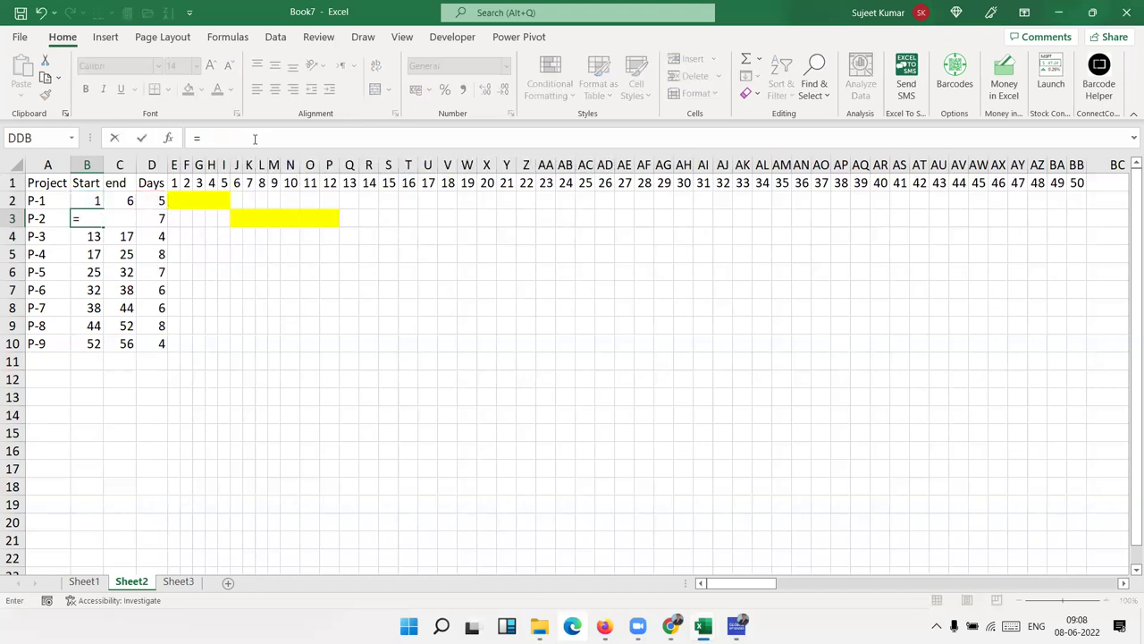
pyautogui.press('Right')
pyautogui.write('+')
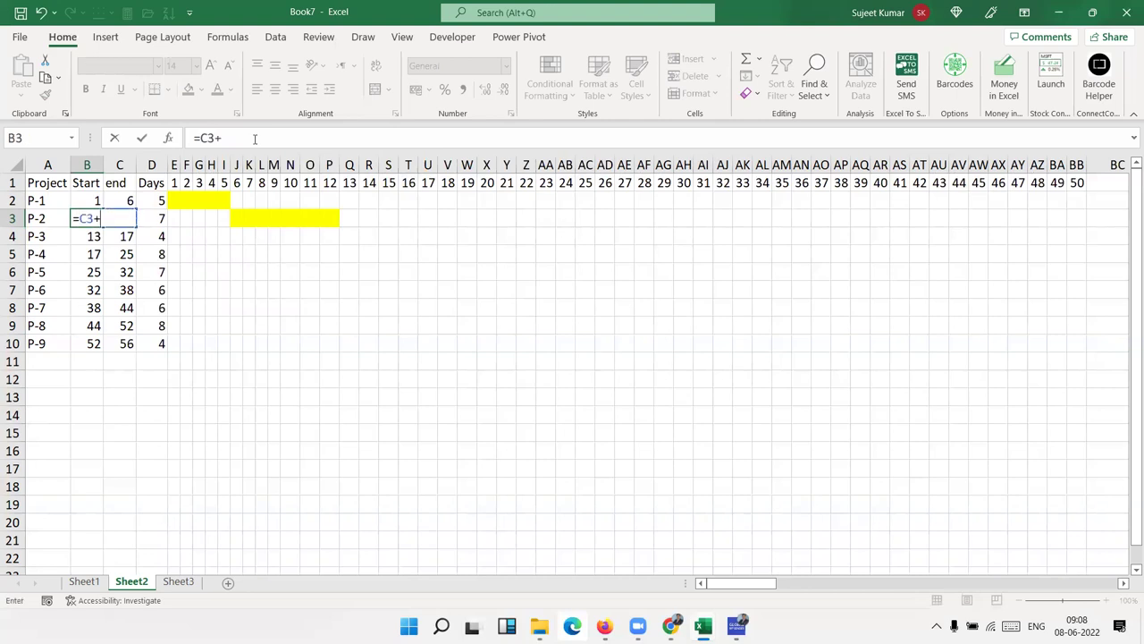
pyautogui.press('Escape')
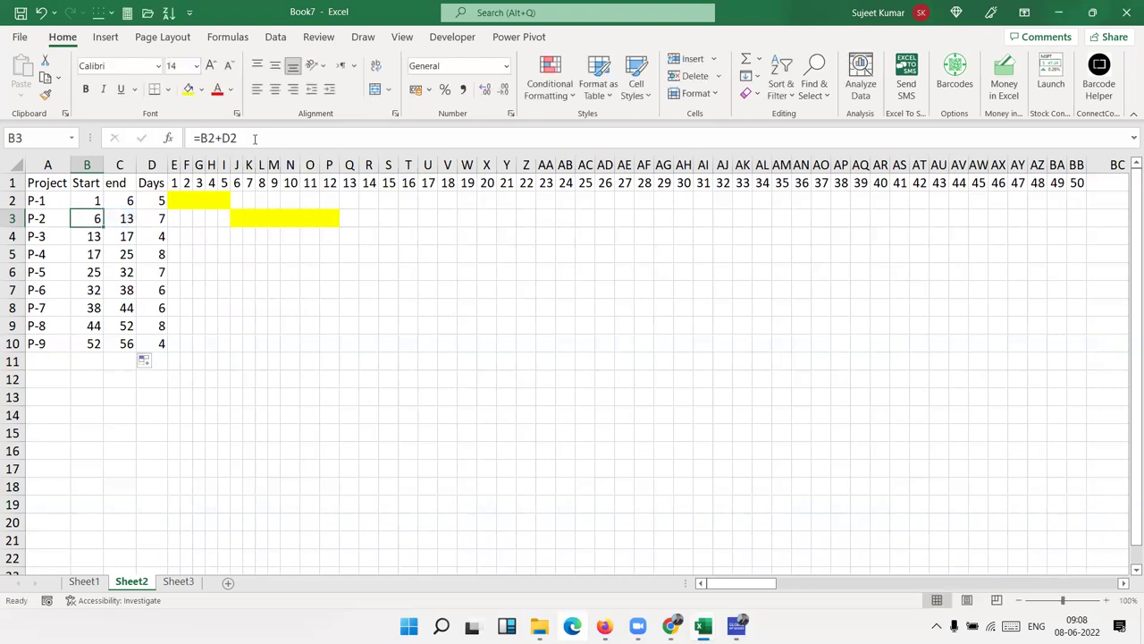
pyautogui.press('Right')
pyautogui.press('Left')
pyautogui.press('F2')
pyautogui.press('BackSpace')
pyautogui.press('BackSpace')
pyautogui.press('BackSpace')
# Step: Enter =C2+1 in B3 and fill it down so each start follows the previous end
pyautogui.click(131, 200)
pyautogui.write('+1')
pyautogui.press('Return')
pyautogui.click(101, 225)
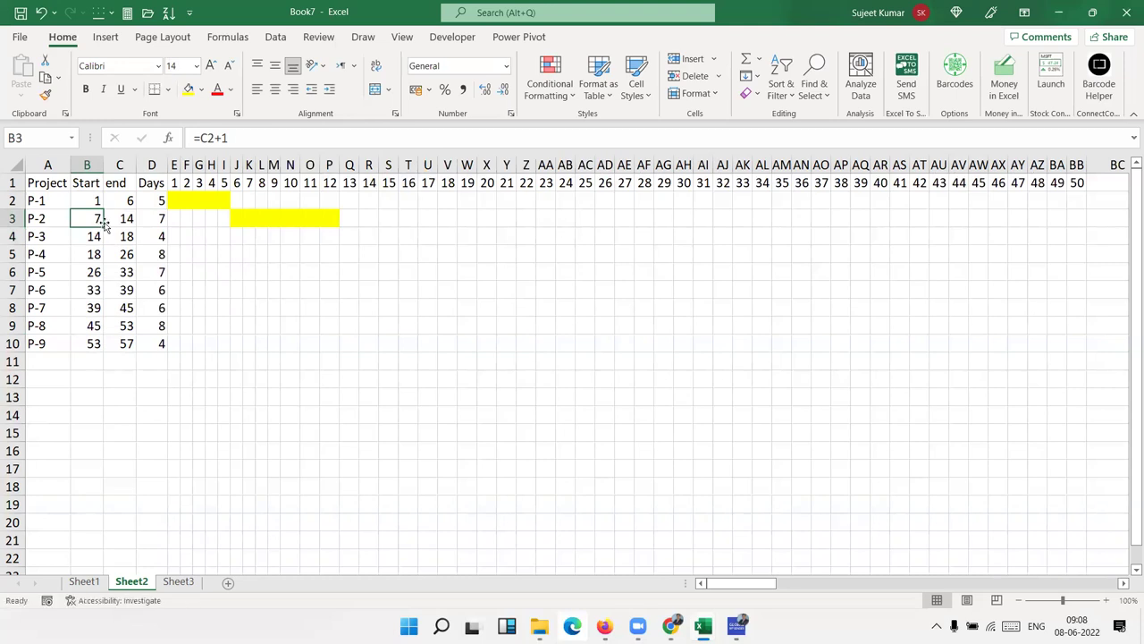
pyautogui.doubleClick(103, 226)
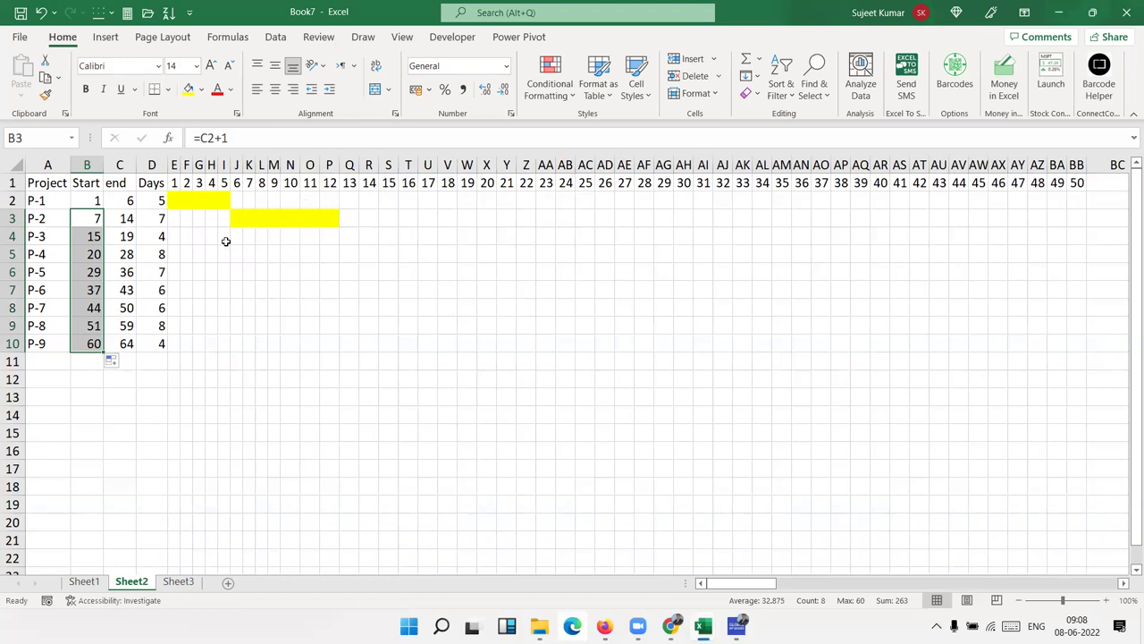
pyautogui.moveTo(177, 236); pyautogui.dragTo(330, 237)
pyautogui.hotkey('ctrl', 'c')
pyautogui.moveTo(174, 201); pyautogui.dragTo(338, 243)
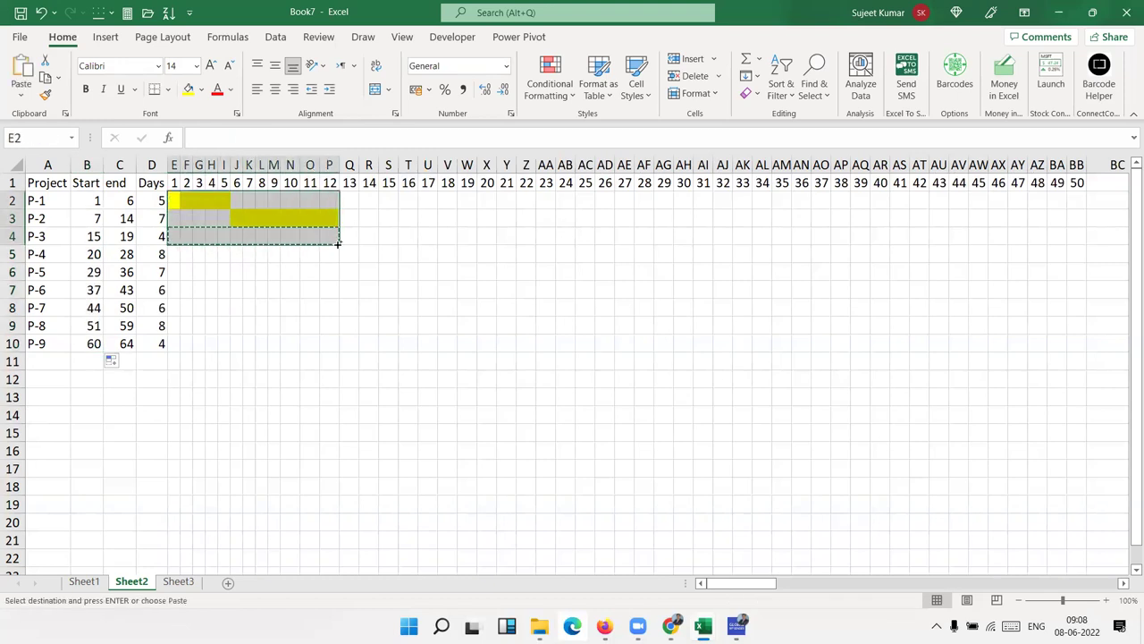
pyautogui.hotkey('ctrl', 'v')
pyautogui.click(289, 274)
pyautogui.press('Escape')
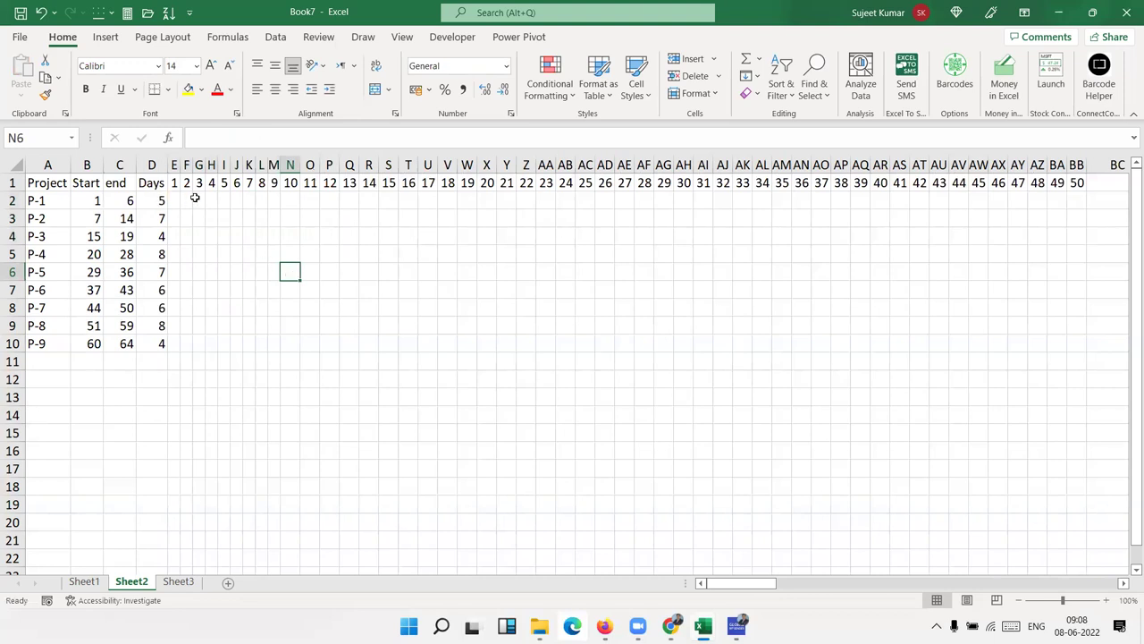
pyautogui.click(157, 349)
pyautogui.click(131, 218)
pyautogui.click(182, 200)
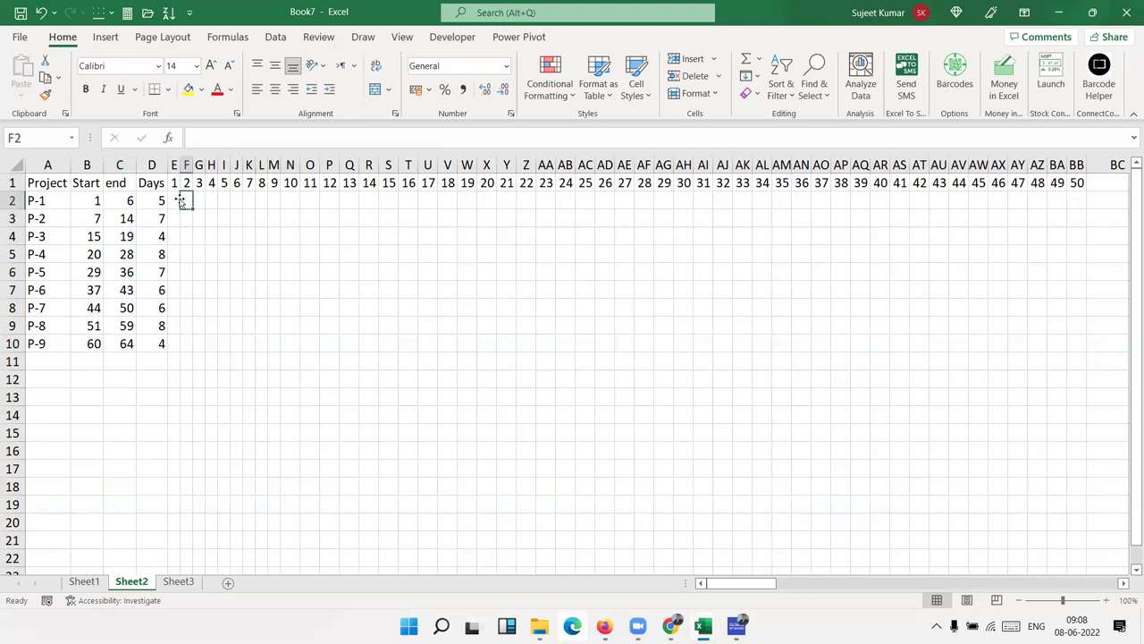
pyautogui.click(174, 201)
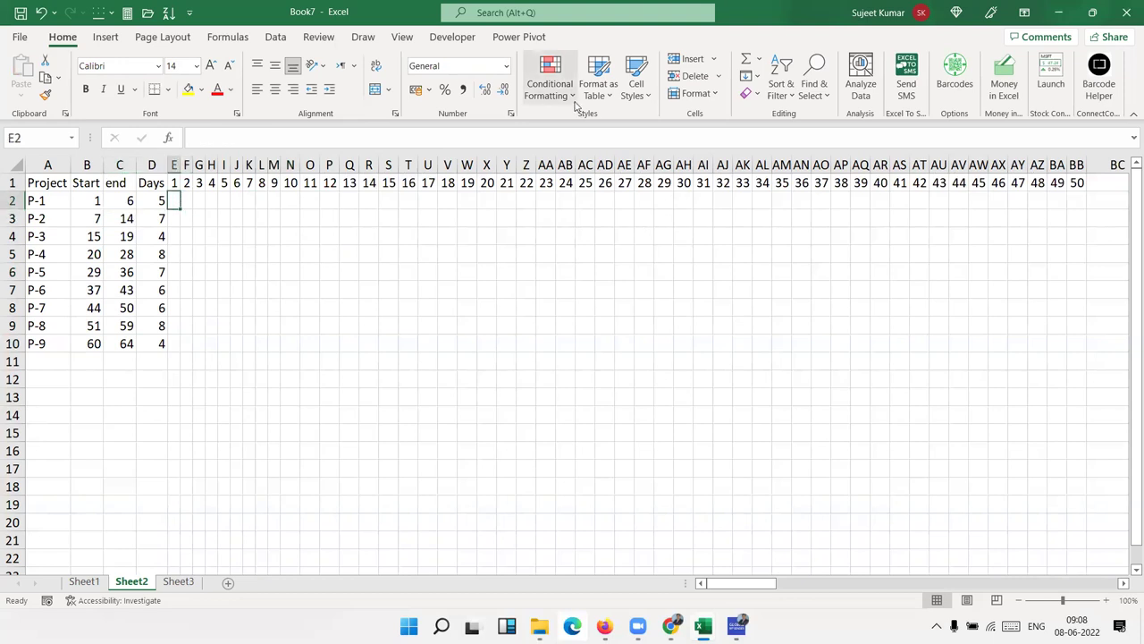
pyautogui.click(550, 79)
pyautogui.moveTo(565, 125)
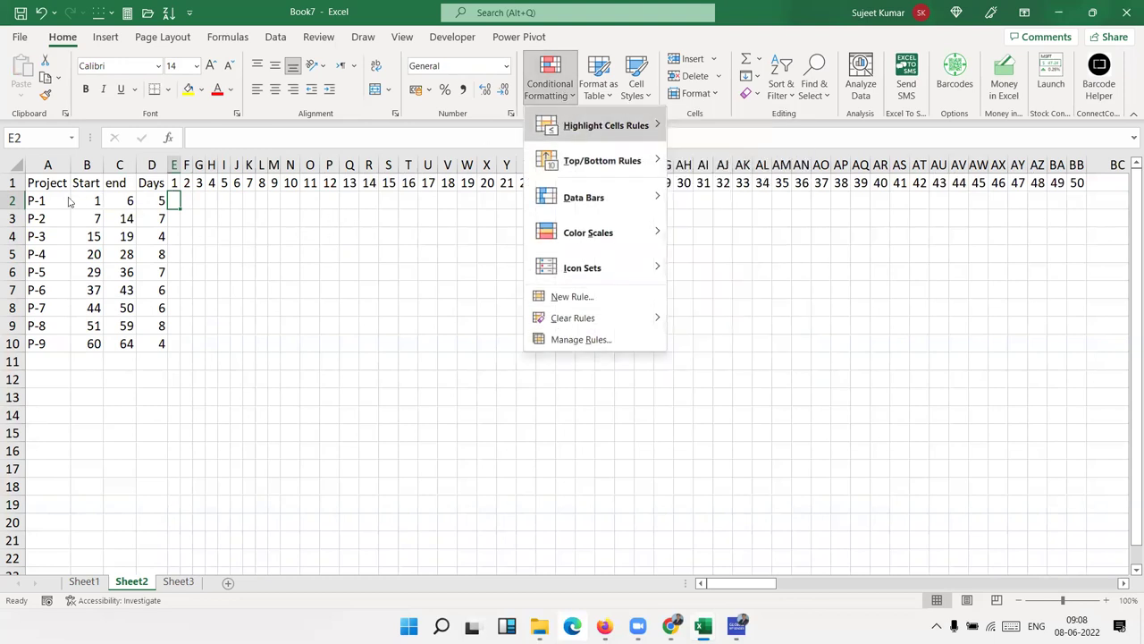
pyautogui.click(97, 203)
pyautogui.click(111, 202)
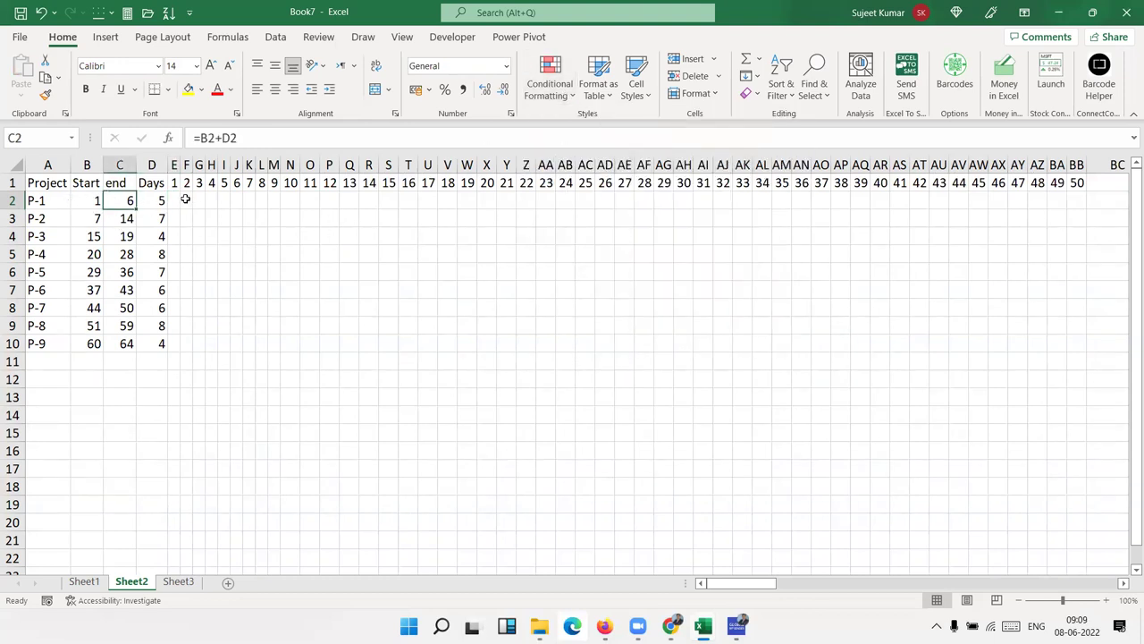
pyautogui.moveTo(174, 200); pyautogui.dragTo(225, 201)
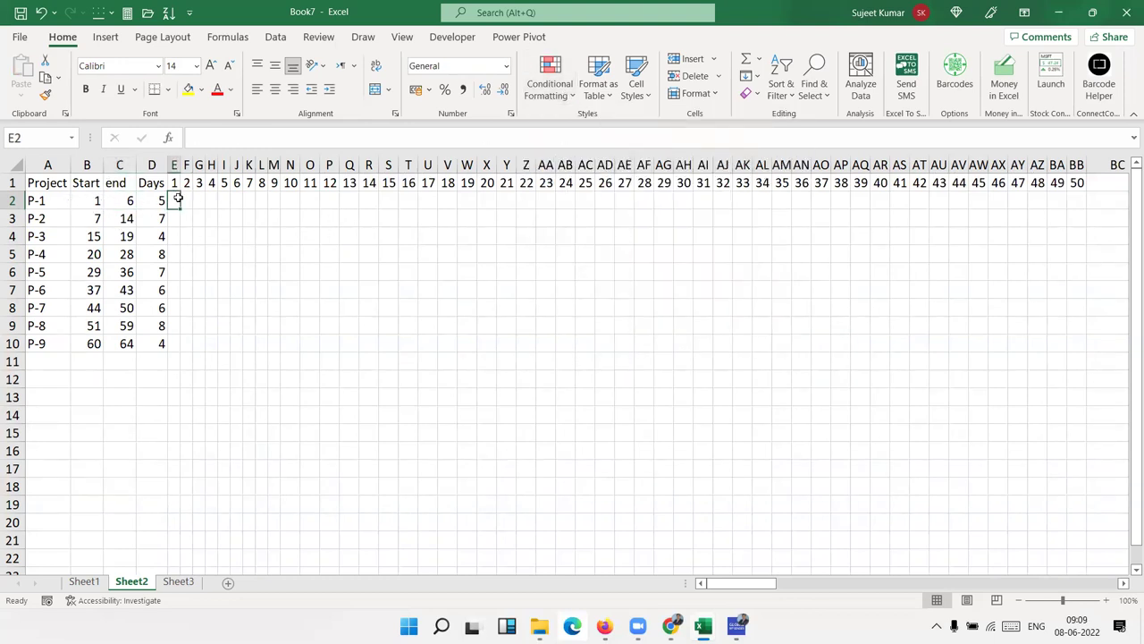
pyautogui.click(261, 235)
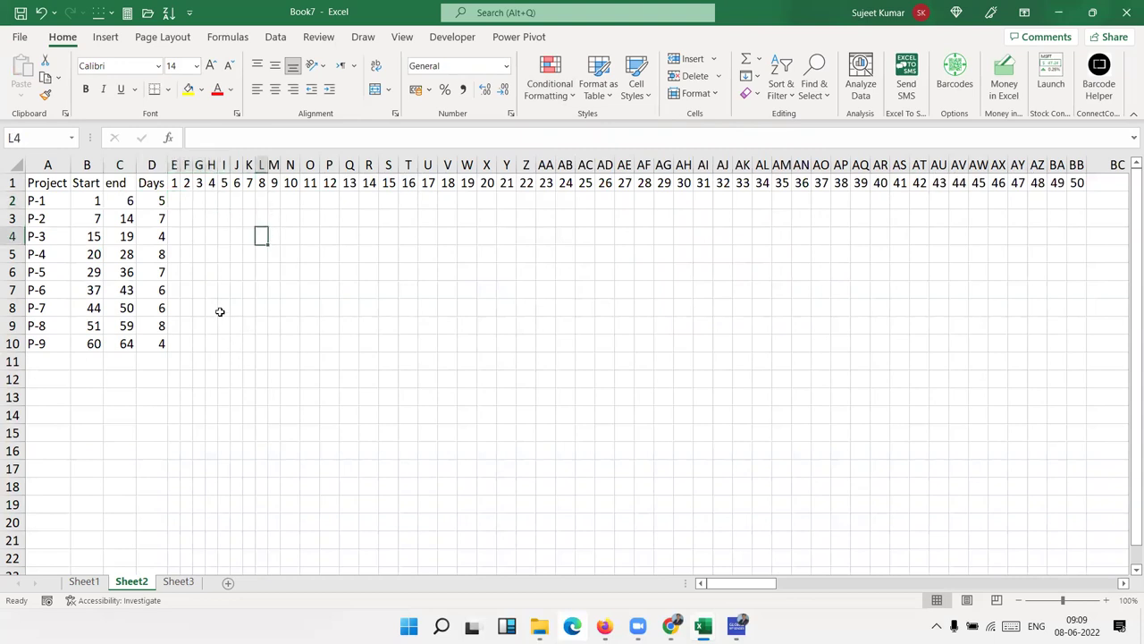
pyautogui.click(173, 202)
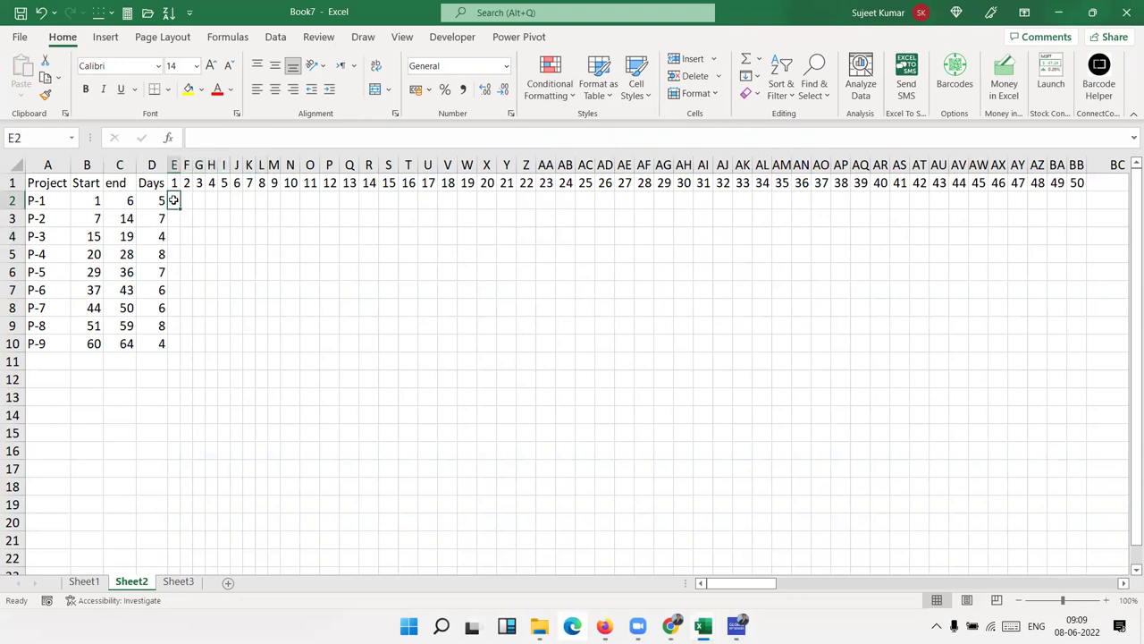
# Step: Enter =AND(B2>=E1,C2<=E1) in E2, which returns FALSE
pyautogui.click(240, 145)
pyautogui.write('=')
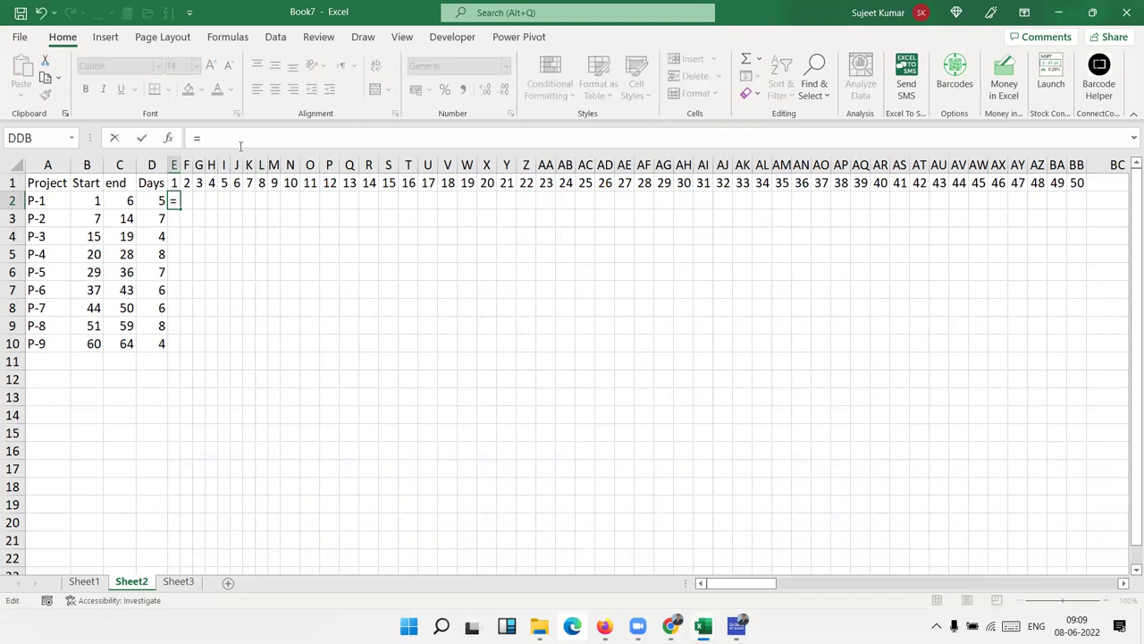
pyautogui.write('and')
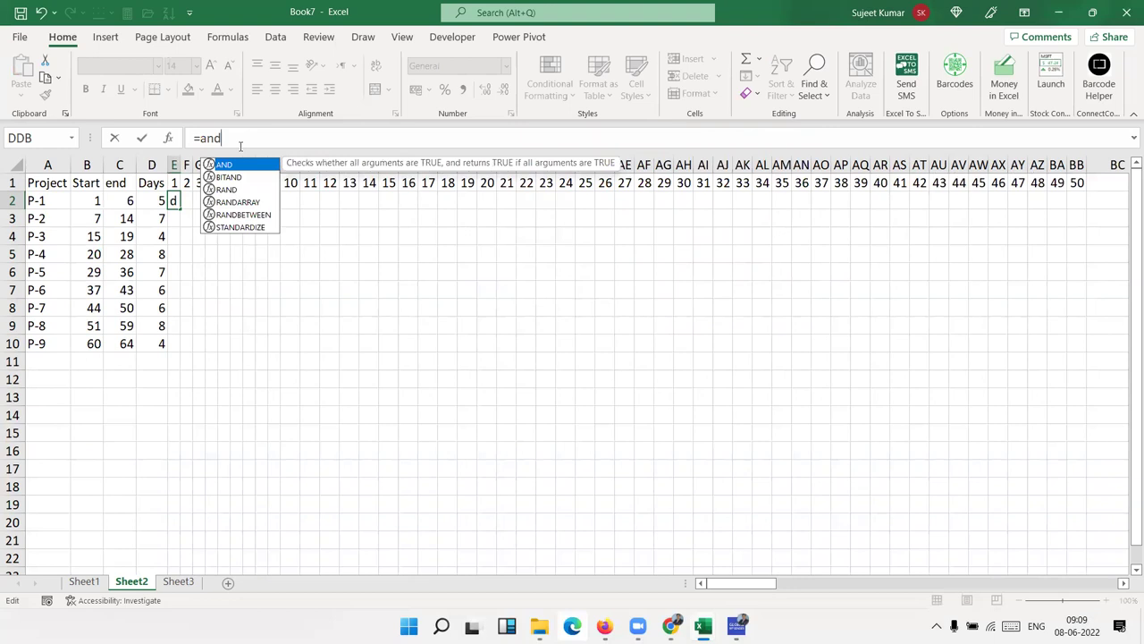
pyautogui.press('Tab')
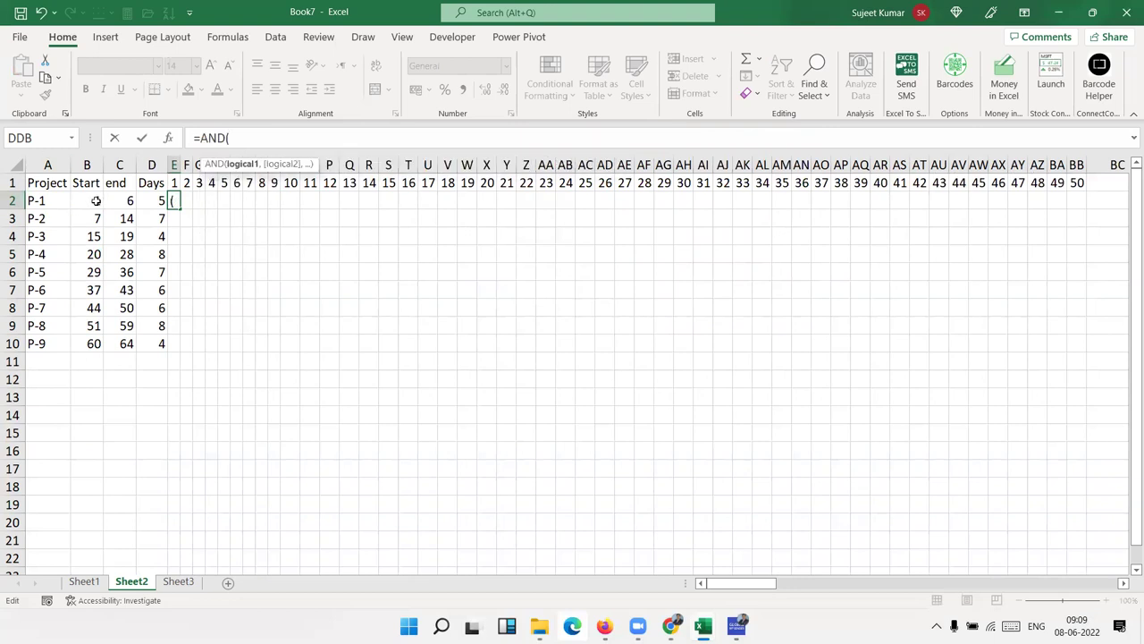
pyautogui.click(90, 200)
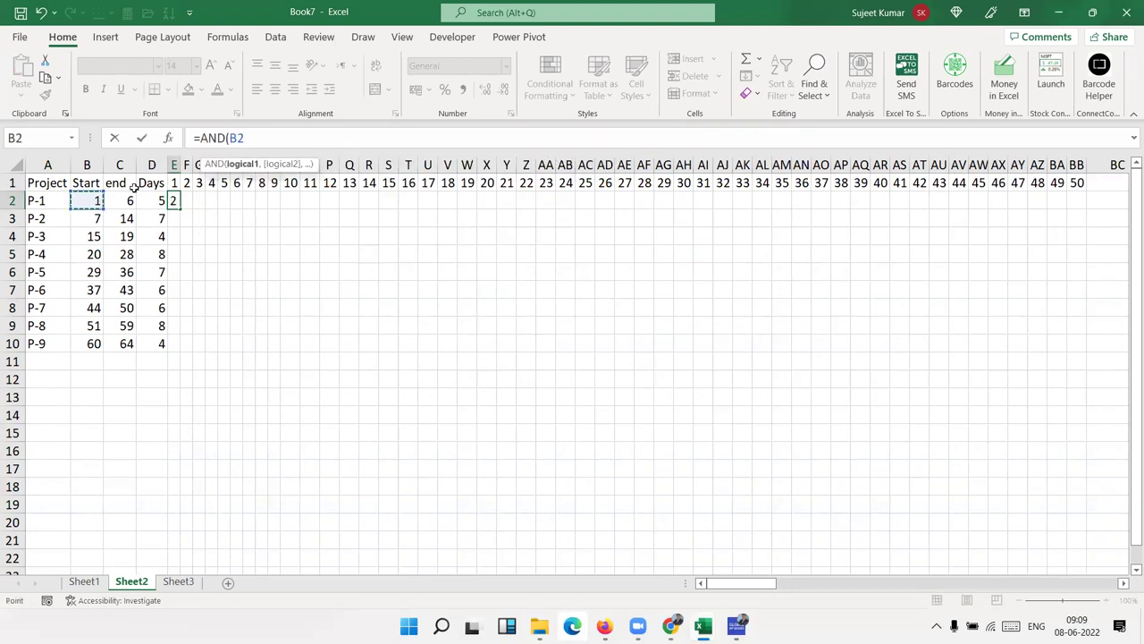
pyautogui.write('>=')
pyautogui.click(175, 182)
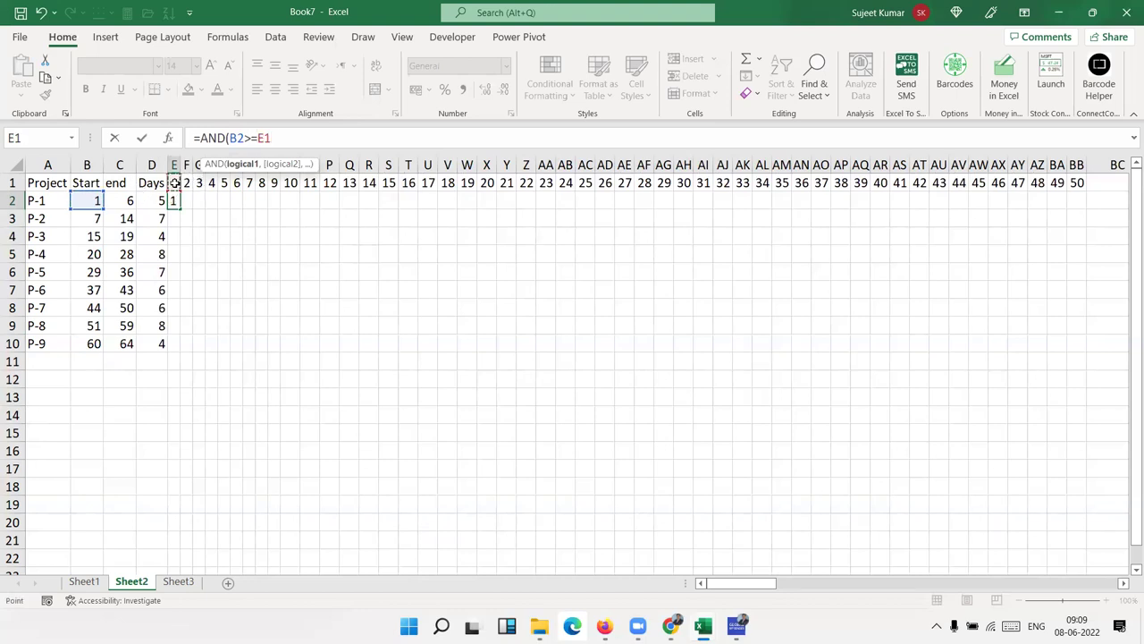
pyautogui.write(',')
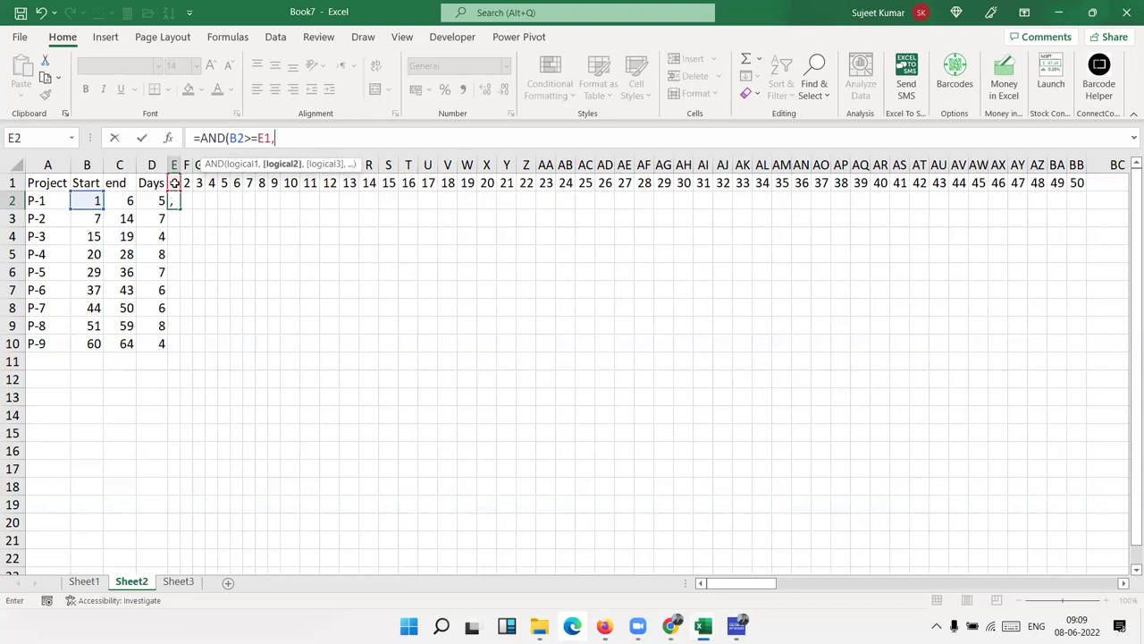
pyautogui.click(131, 200)
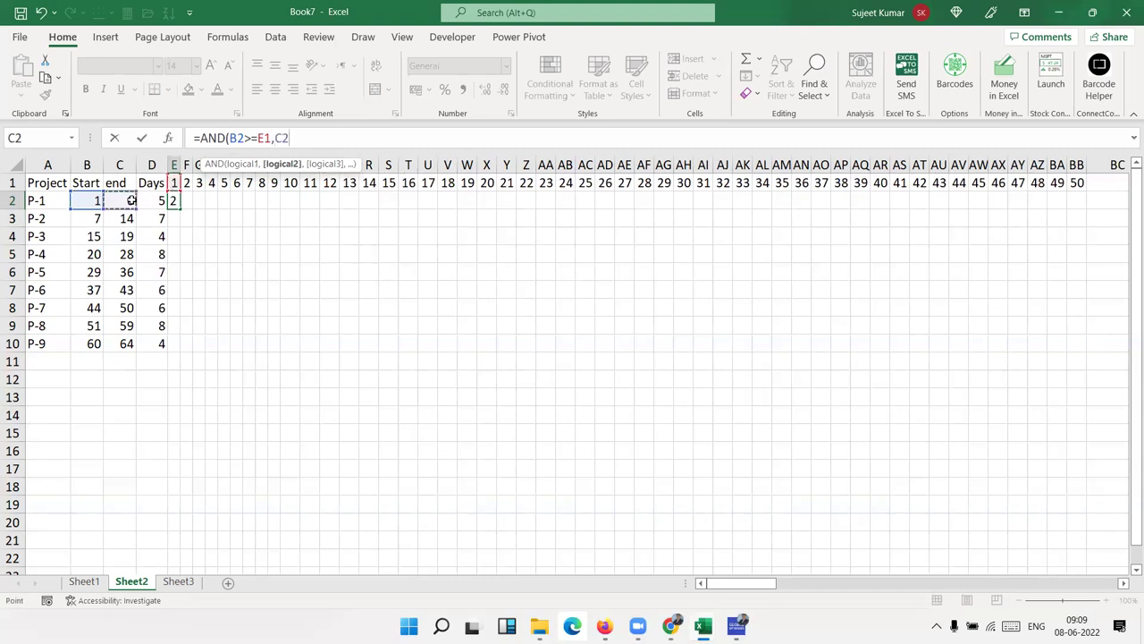
pyautogui.write('<=')
pyautogui.click(175, 182)
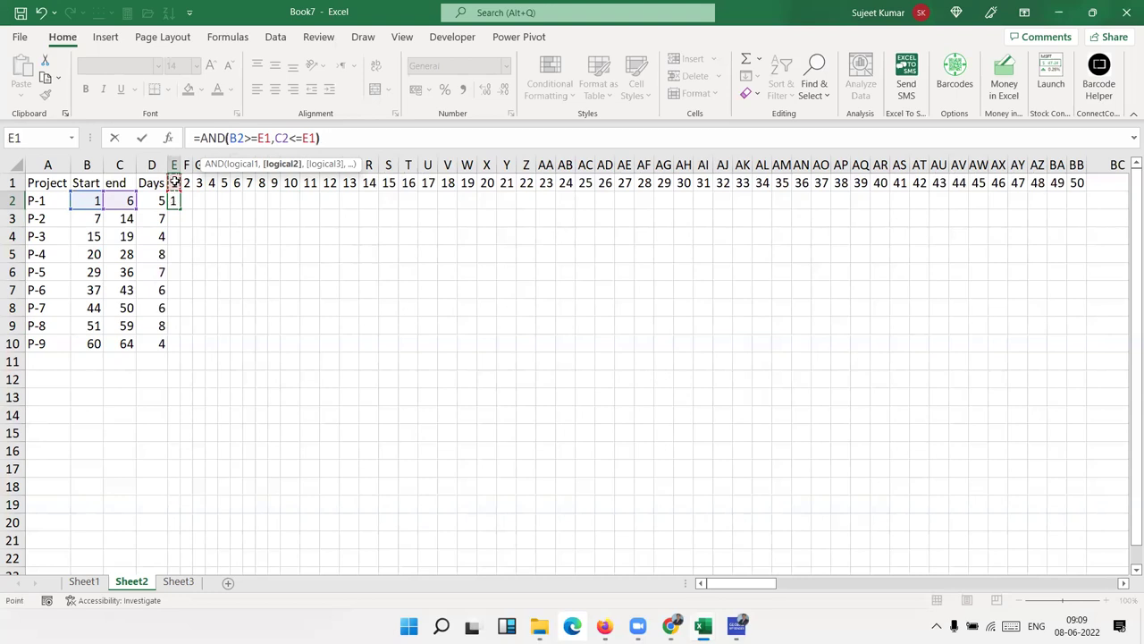
pyautogui.write(')')
pyautogui.press('Return')
pyautogui.press('Up')
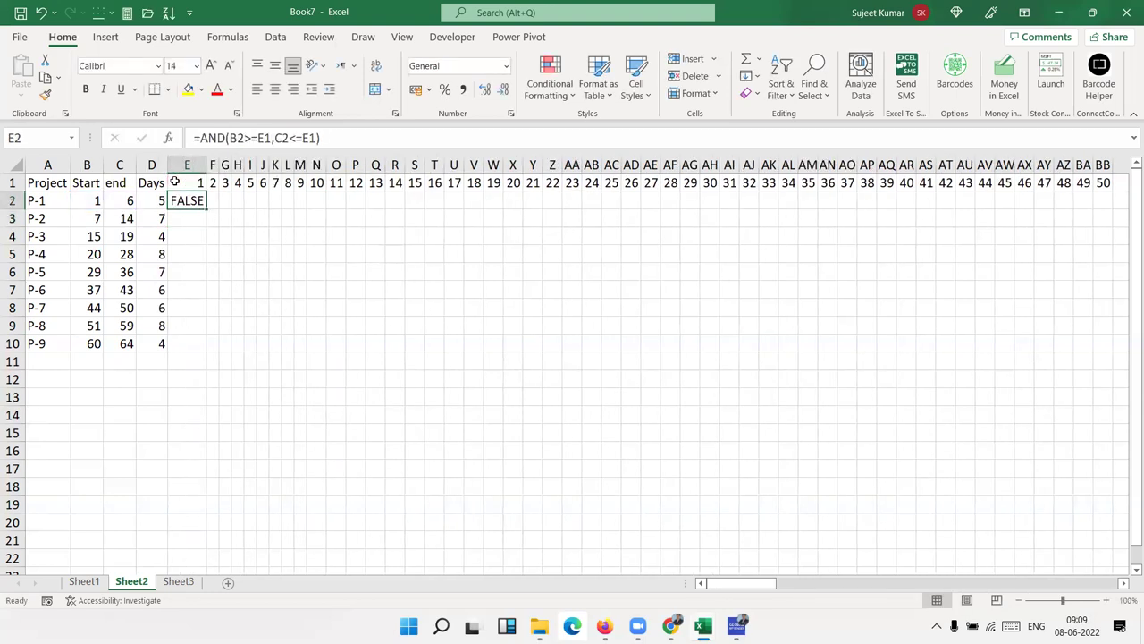
pyautogui.click(204, 138)
# Step: Wrap E2's test as =IF(AND(B2>=E1,C2<=E1),1,"") and autofit column E
pyautogui.write('if')
pyautogui.press('Tab')
pyautogui.click(391, 139)
pyautogui.write(',')
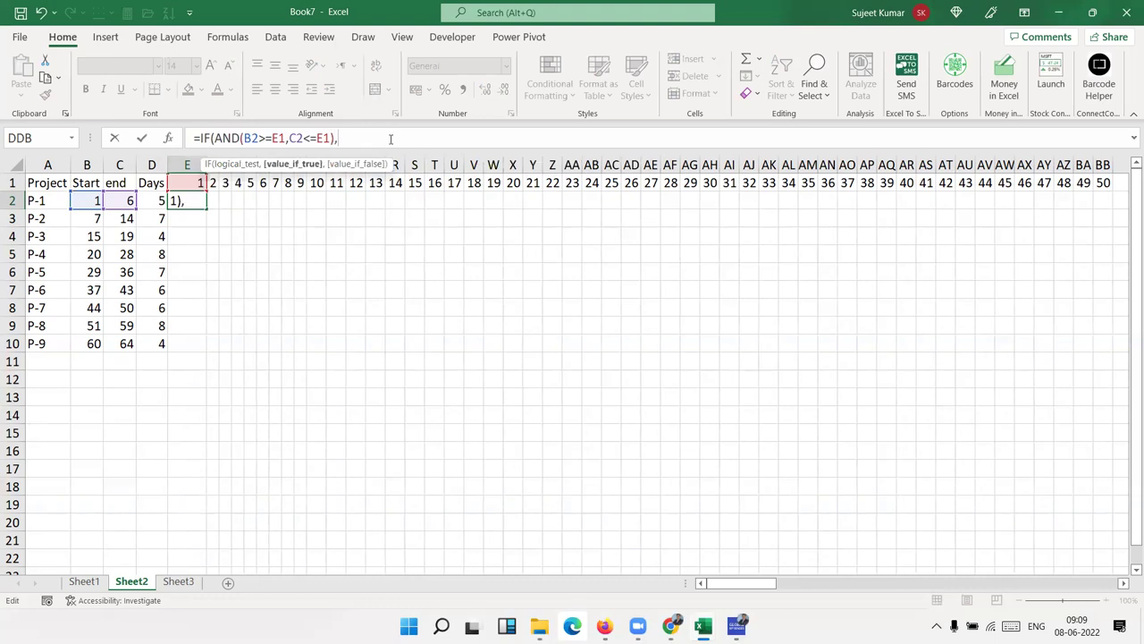
pyautogui.press('BackSpace')
pyautogui.press('BackSpace')
pyautogui.press('BackSpace')
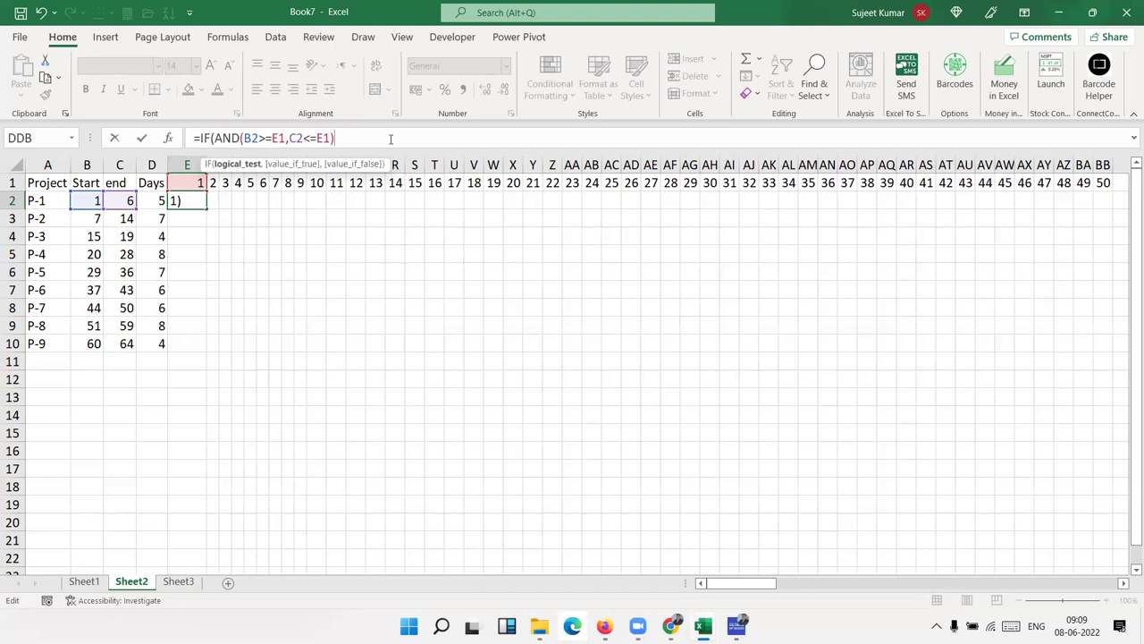
pyautogui.write(',1')
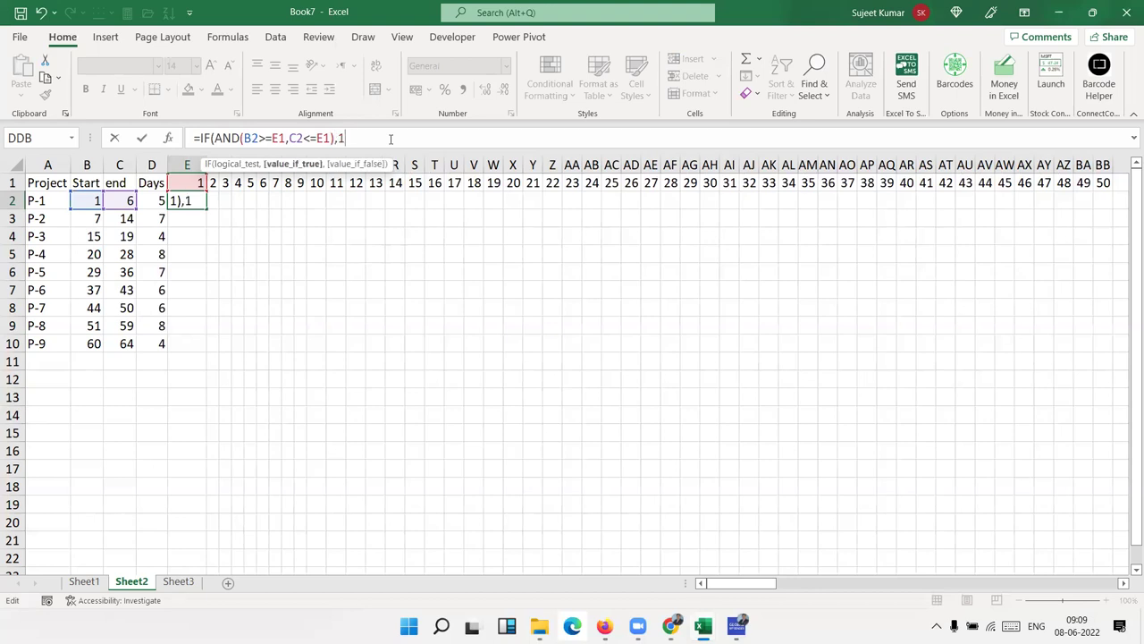
pyautogui.write(',""')
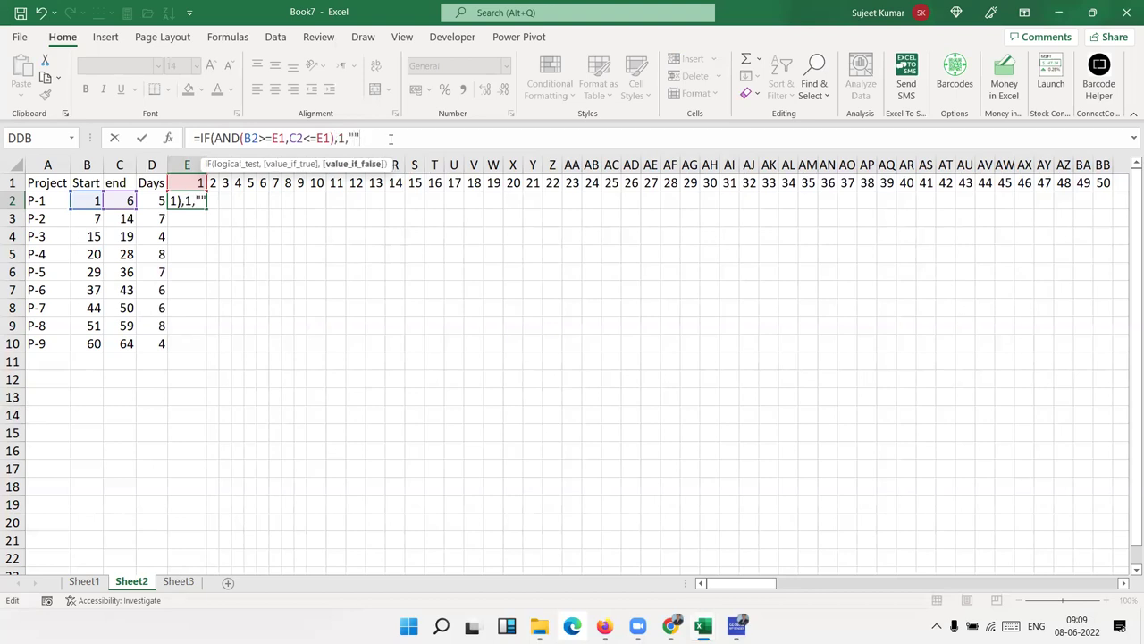
pyautogui.write(')')
pyautogui.press('Return')
pyautogui.press('Up')
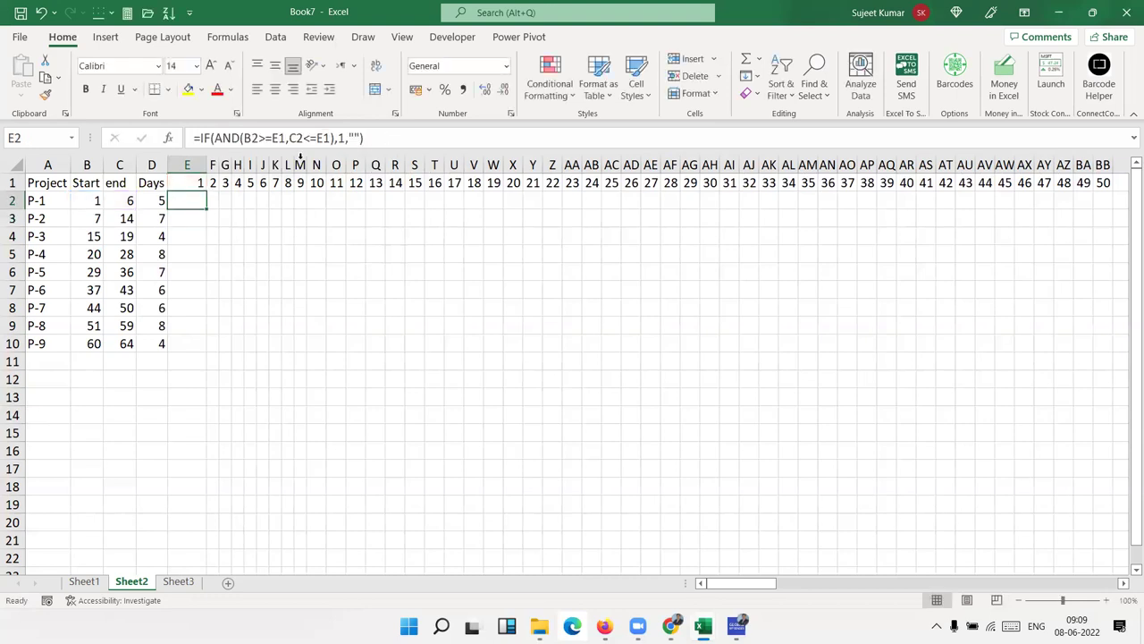
pyautogui.doubleClick(206, 165)
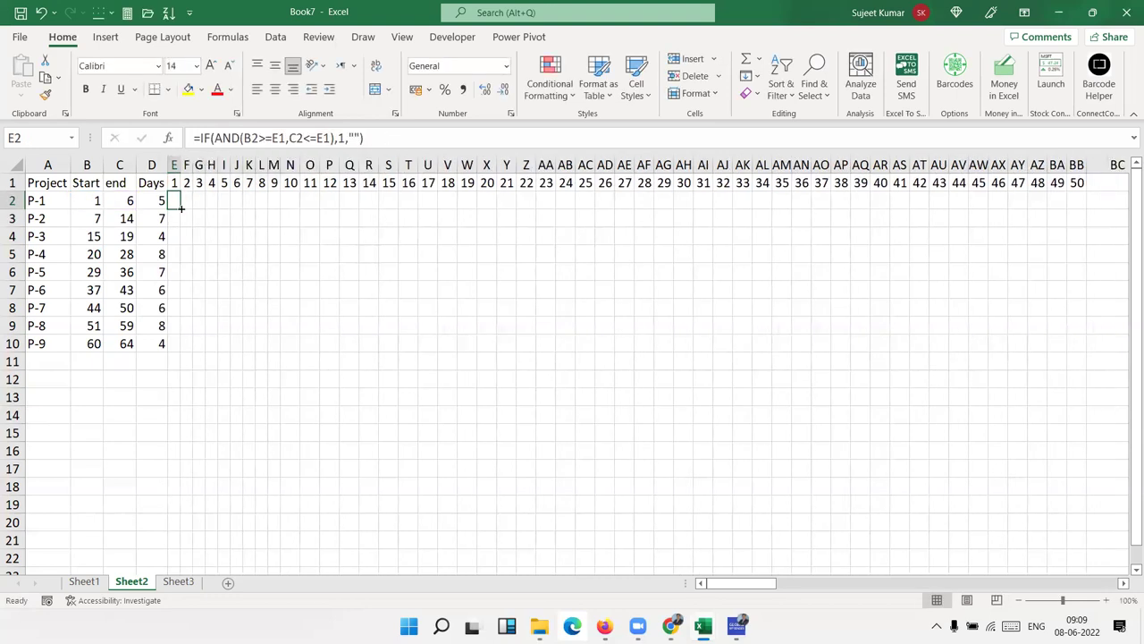
# Step: Lock E2's references as $B2, $C2 and E$1 for copying
pyautogui.click(244, 137)
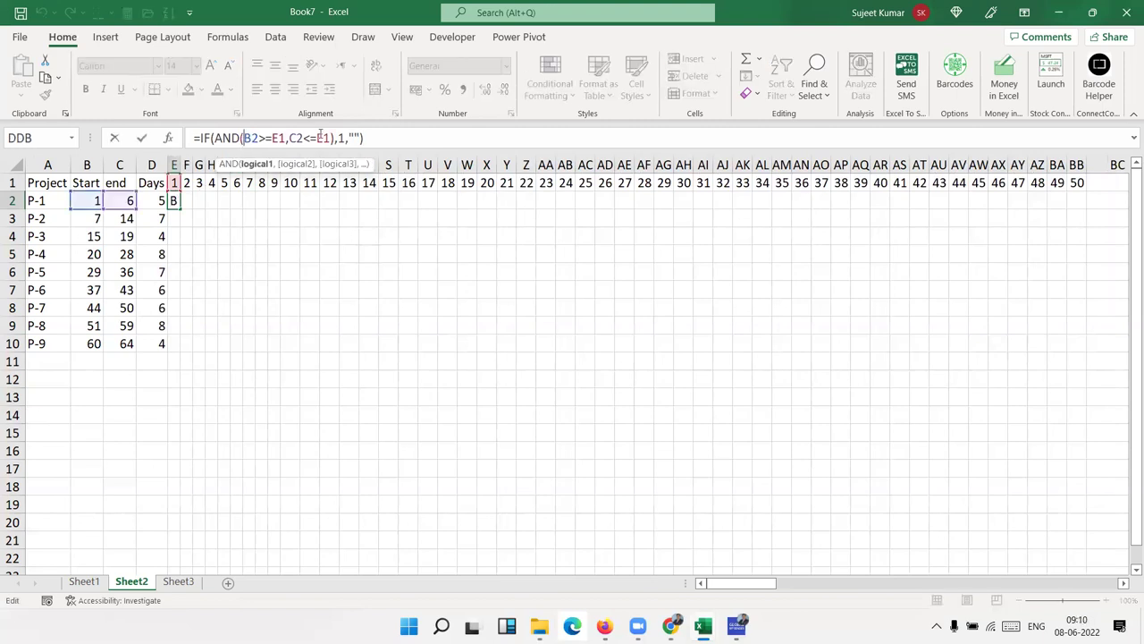
pyautogui.write('$')
pyautogui.click(297, 138)
pyautogui.write('$')
pyautogui.click(286, 139)
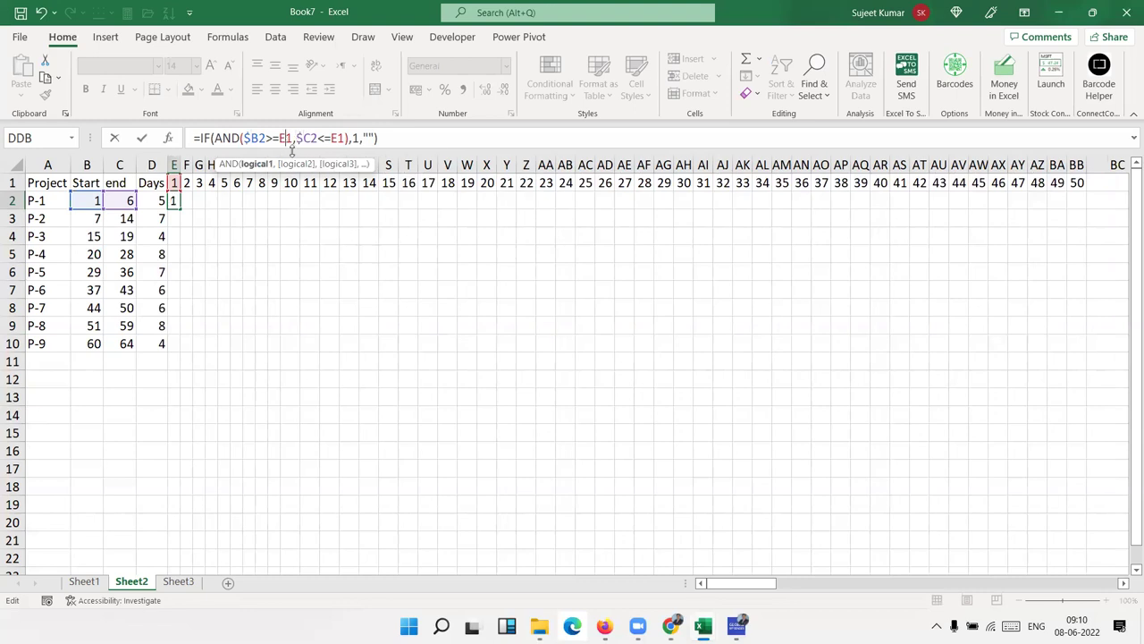
pyautogui.write('$')
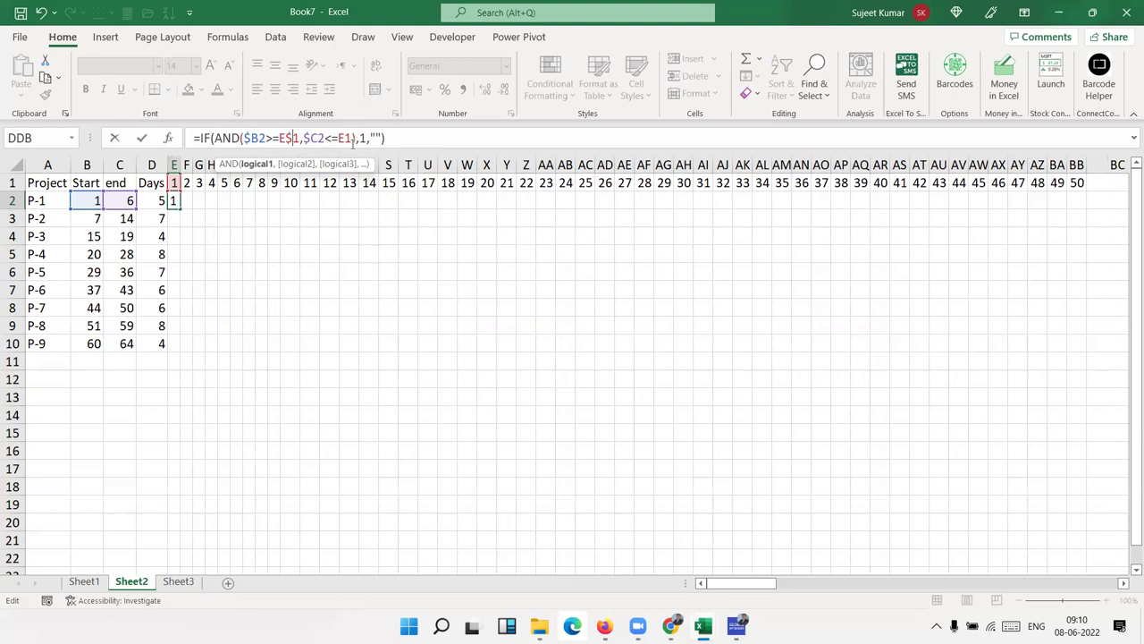
pyautogui.click(345, 140)
pyautogui.write('$')
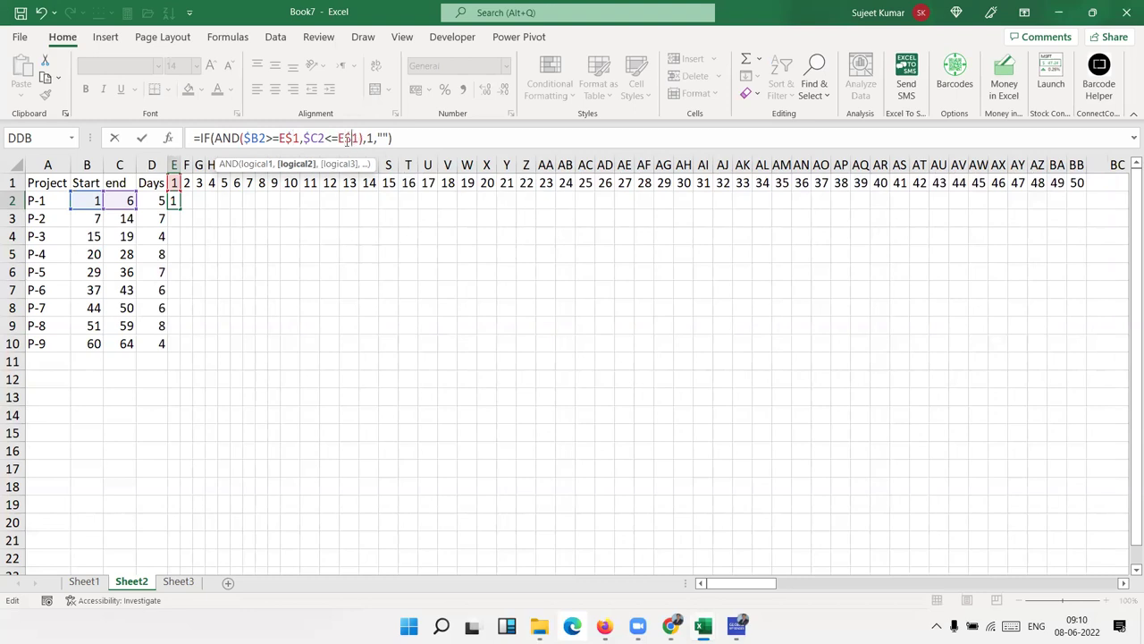
pyautogui.press('Delete')
pyautogui.write('1')
pyautogui.press('Return')
pyautogui.press('Up')
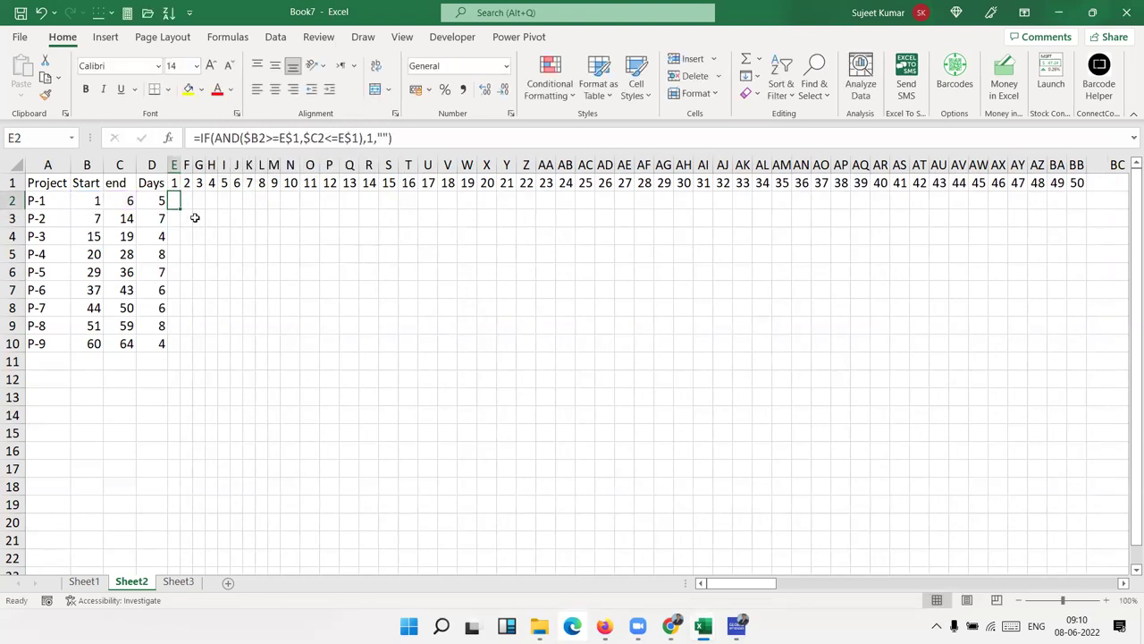
# Step: Fill E2's formula right to column BB (day 50) and down to row 10 (P-9)
pyautogui.moveTo(178, 209); pyautogui.dragTo(746, 256)
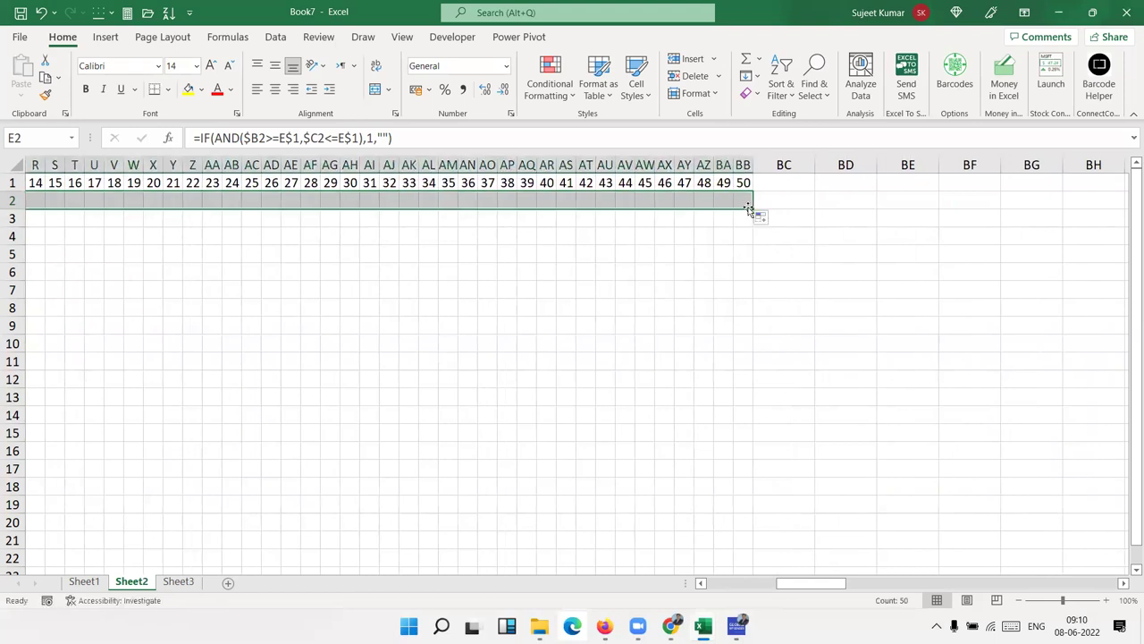
pyautogui.doubleClick(751, 208)
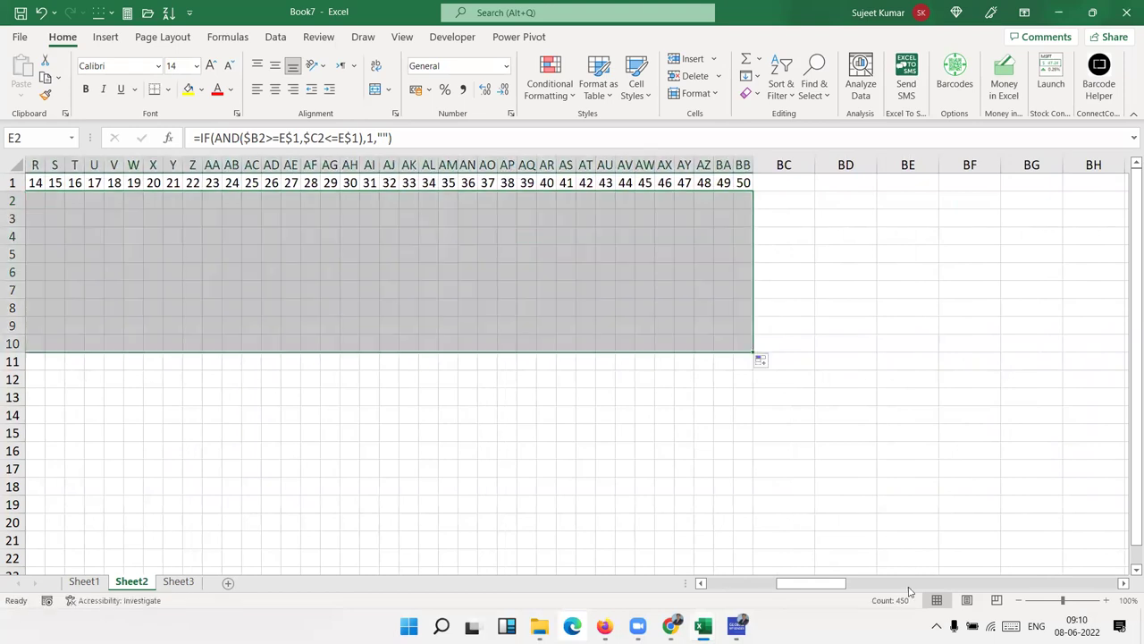
pyautogui.moveTo(786, 583); pyautogui.dragTo(726, 582)
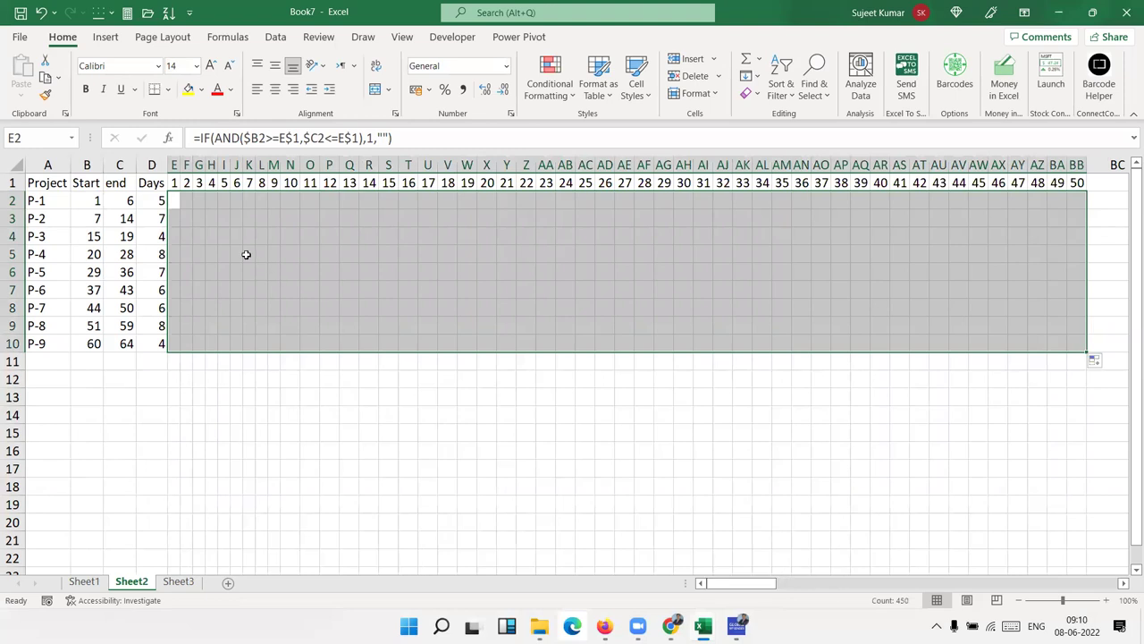
pyautogui.click(174, 200)
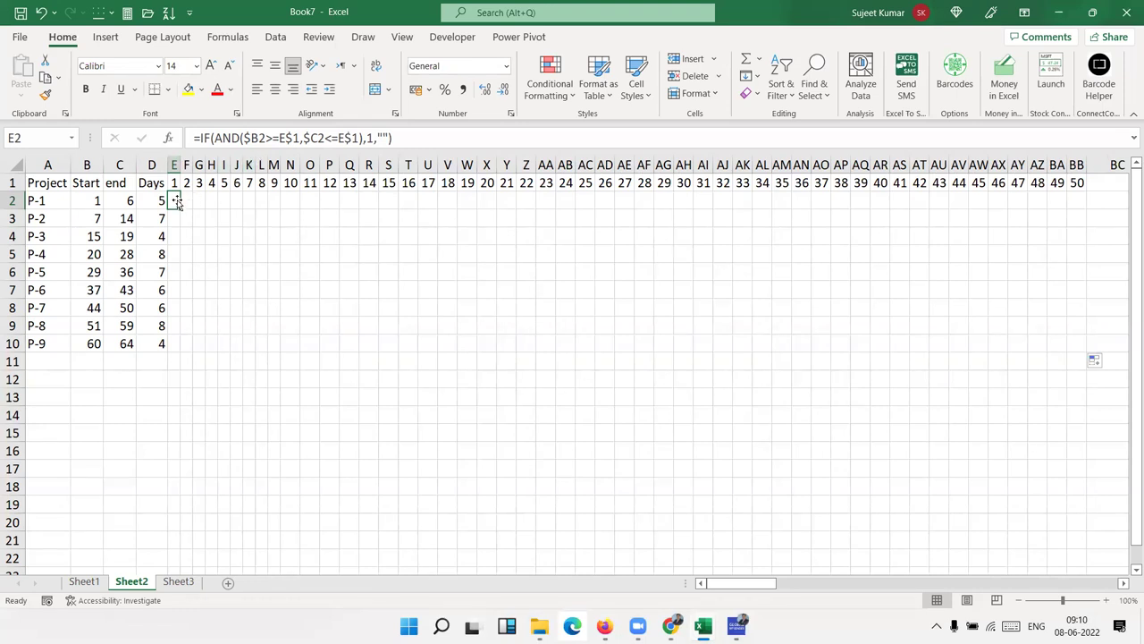
# Step: Change E2's conditions to $B2<=E$1 and $C2>=E$1, then fill it across E2:BB10
pyautogui.moveTo(178, 206)
pyautogui.mouseDown()
pyautogui.moveTo(179, 226)
pyautogui.moveTo(174, 200)
pyautogui.mouseUp()
pyautogui.click(263, 140)
pyautogui.press('BackSpace')
pyautogui.write('<')
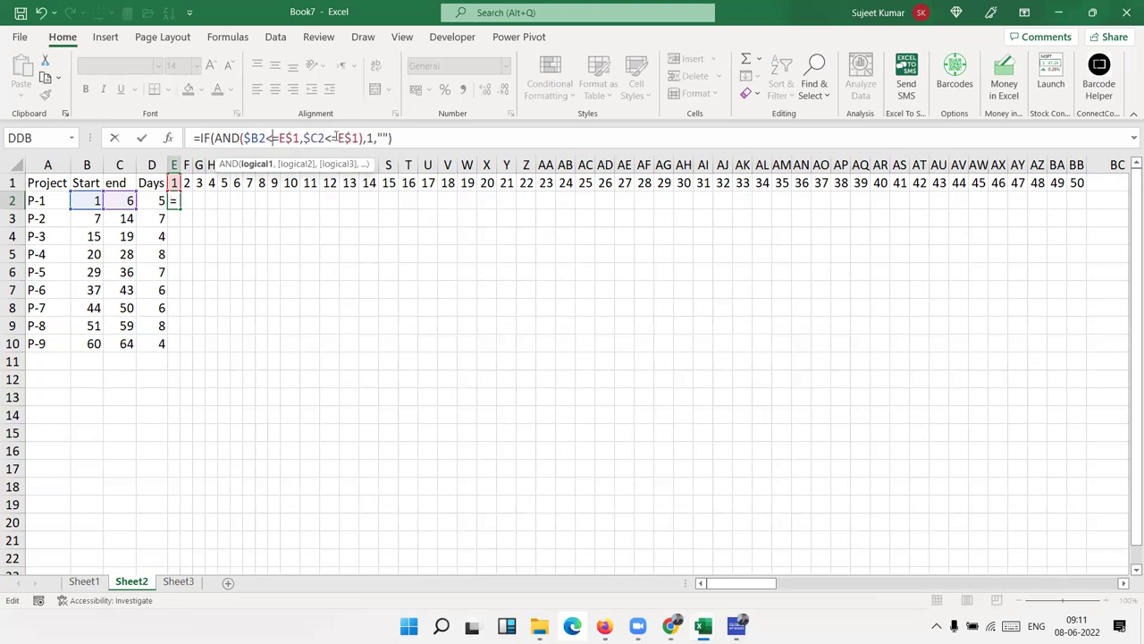
pyautogui.click(333, 136)
pyautogui.press('BackSpace')
pyautogui.write('>')
pyautogui.hotkey('ctrl', 'Return')
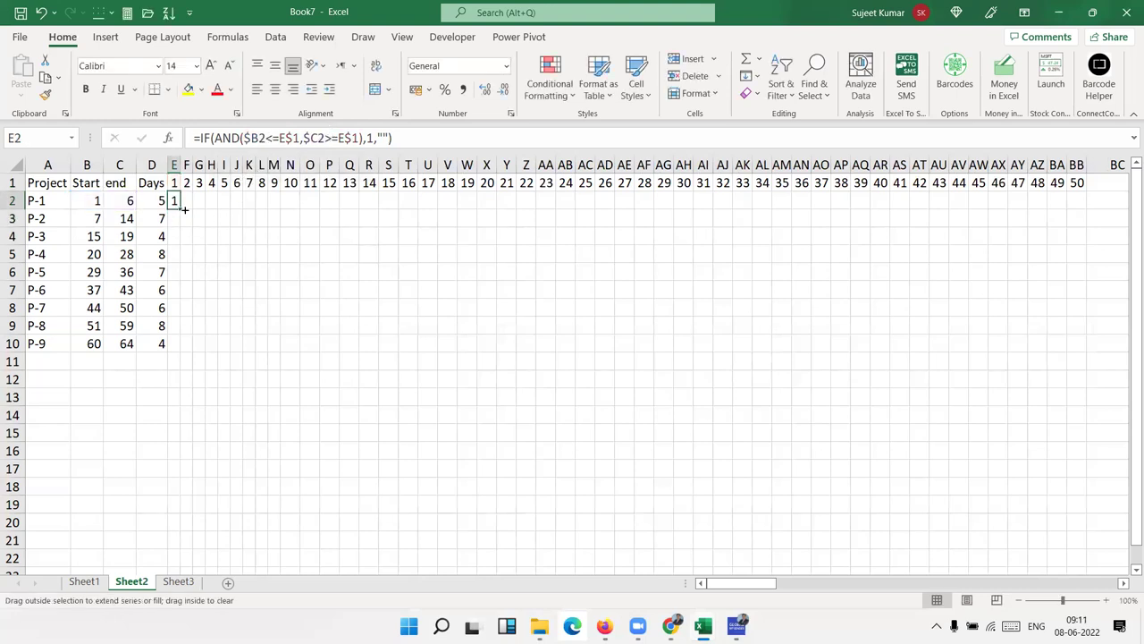
pyautogui.moveTo(184, 208); pyautogui.dragTo(1096, 212)
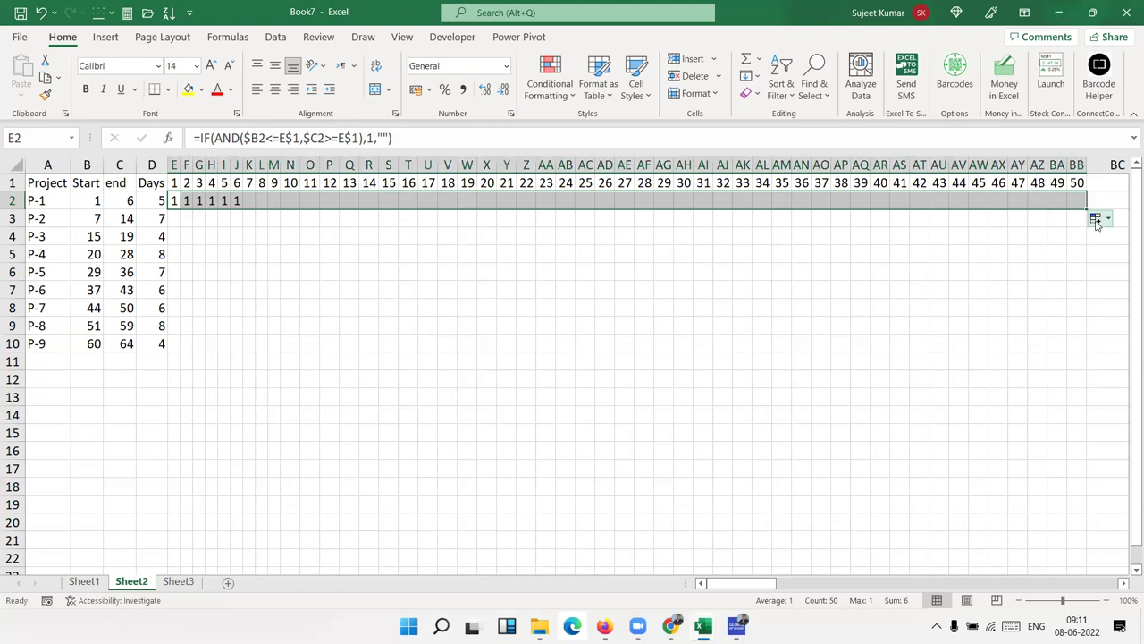
pyautogui.doubleClick(1084, 210)
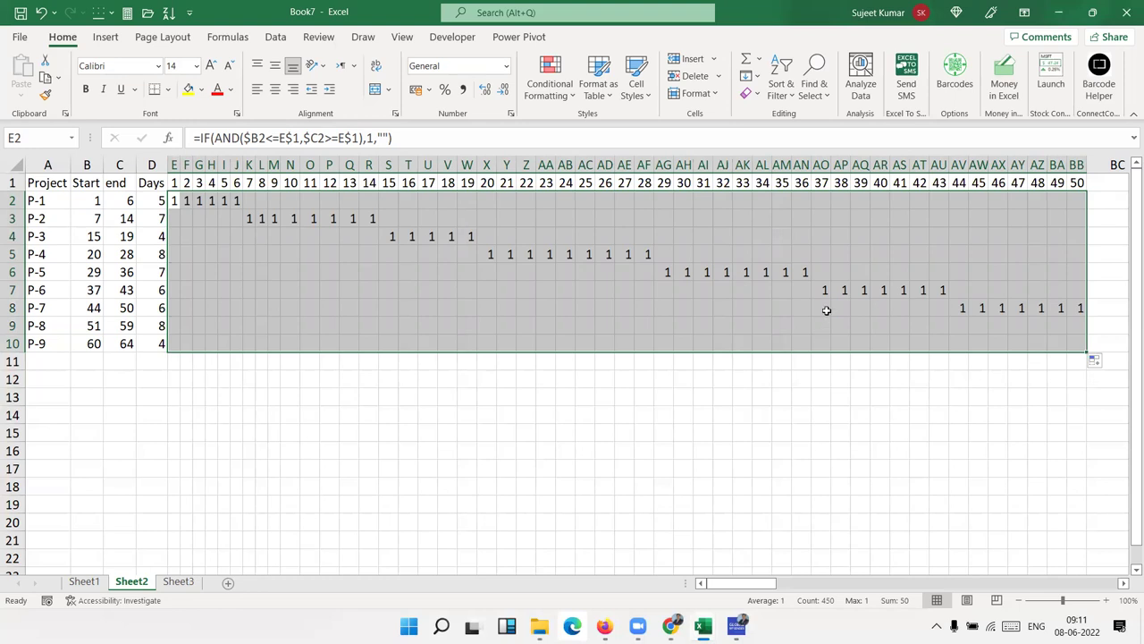
# Step: Start a Highlight Cells 'Equal To' 1 rule with a custom format
pyautogui.click(550, 78)
pyautogui.moveTo(606, 125)
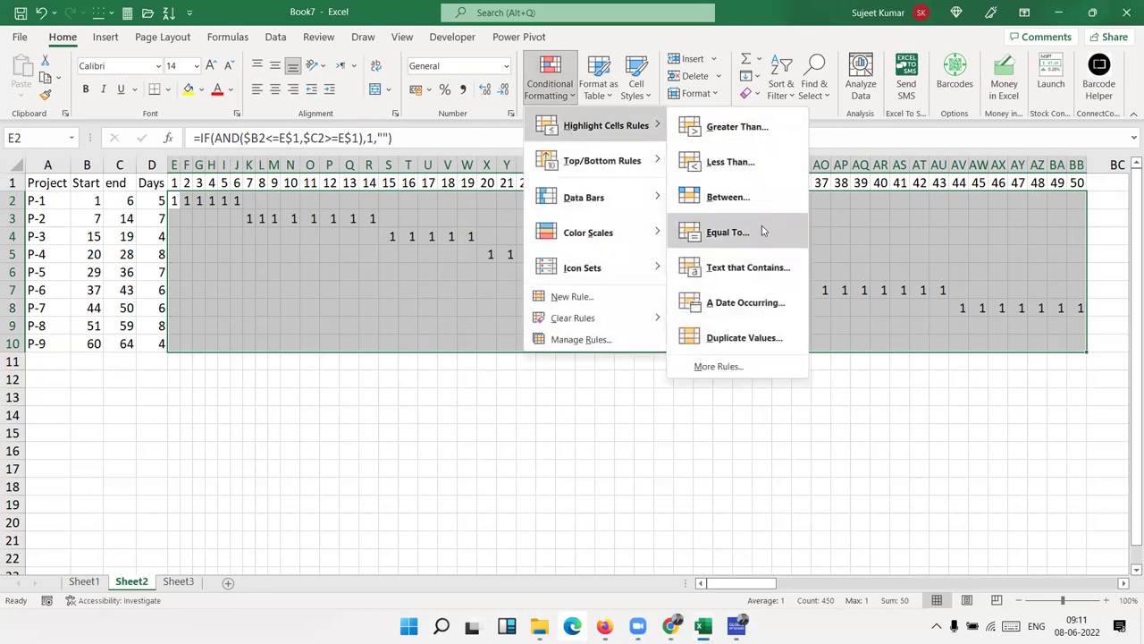
pyautogui.click(760, 231)
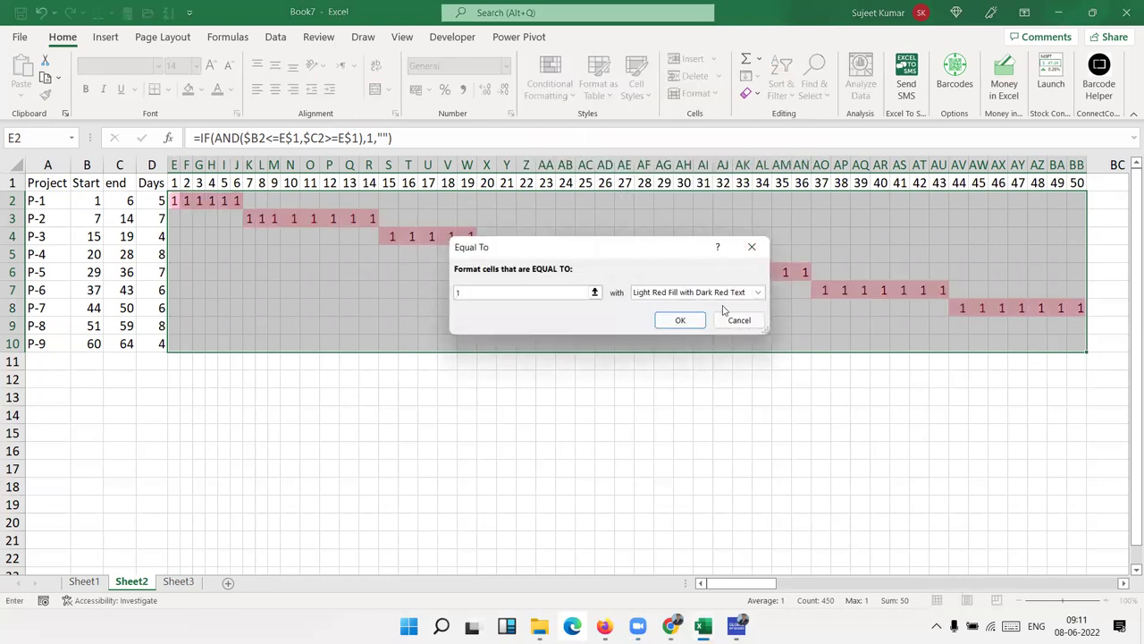
pyautogui.click(758, 292)
pyautogui.click(705, 367)
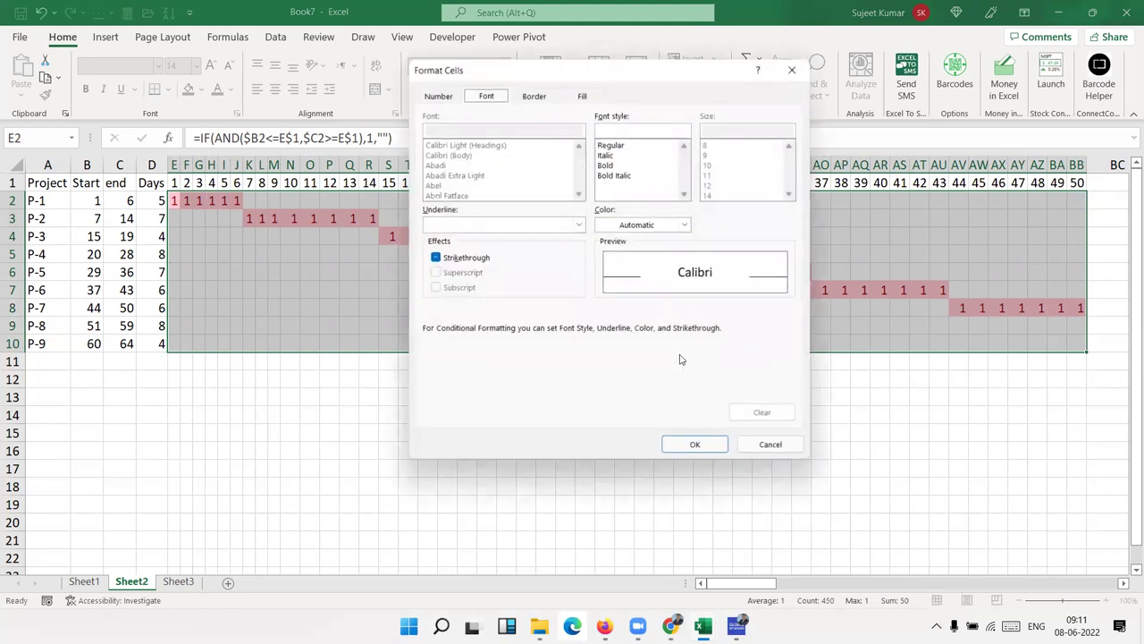
# Step: Give the custom format a light green fill, white font and a very light bottom border
pyautogui.click(582, 96)
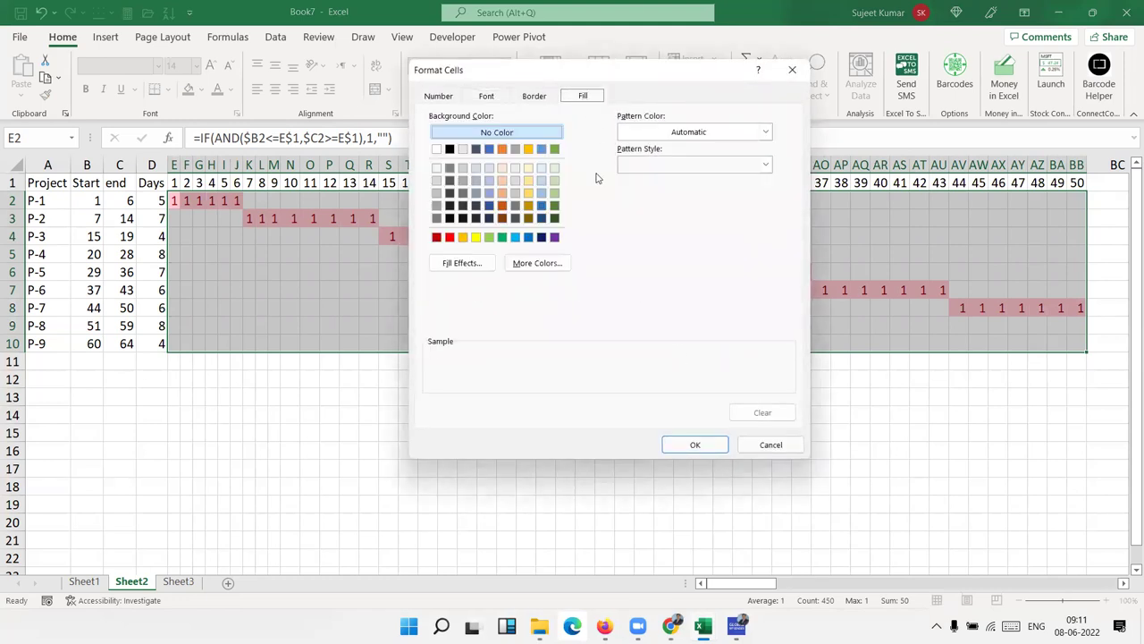
pyautogui.click(489, 237)
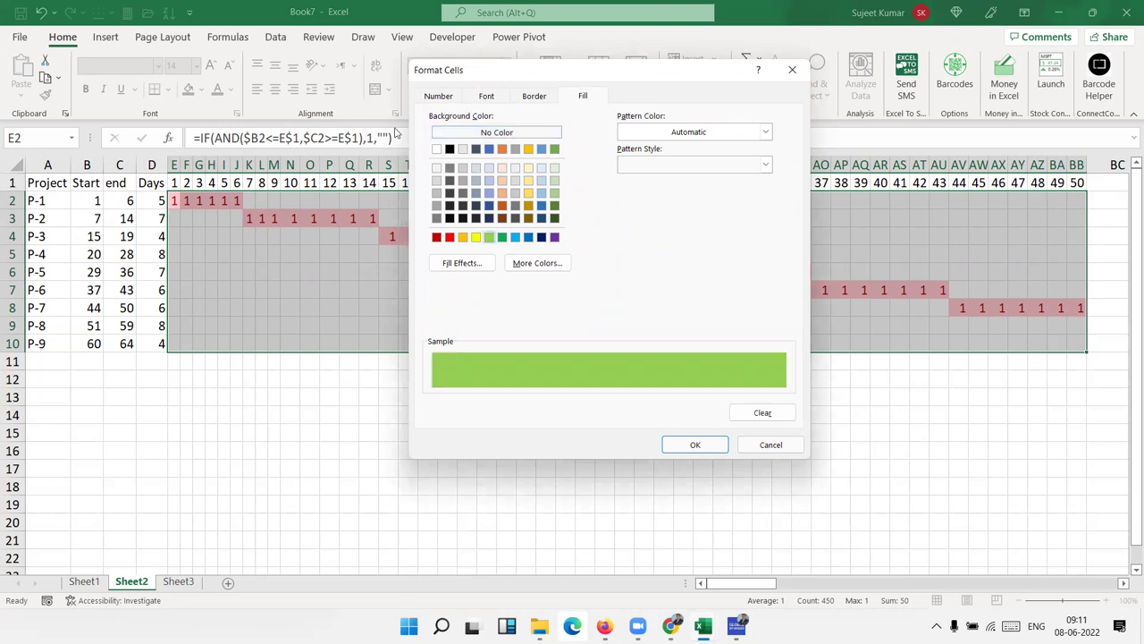
pyautogui.click(450, 98)
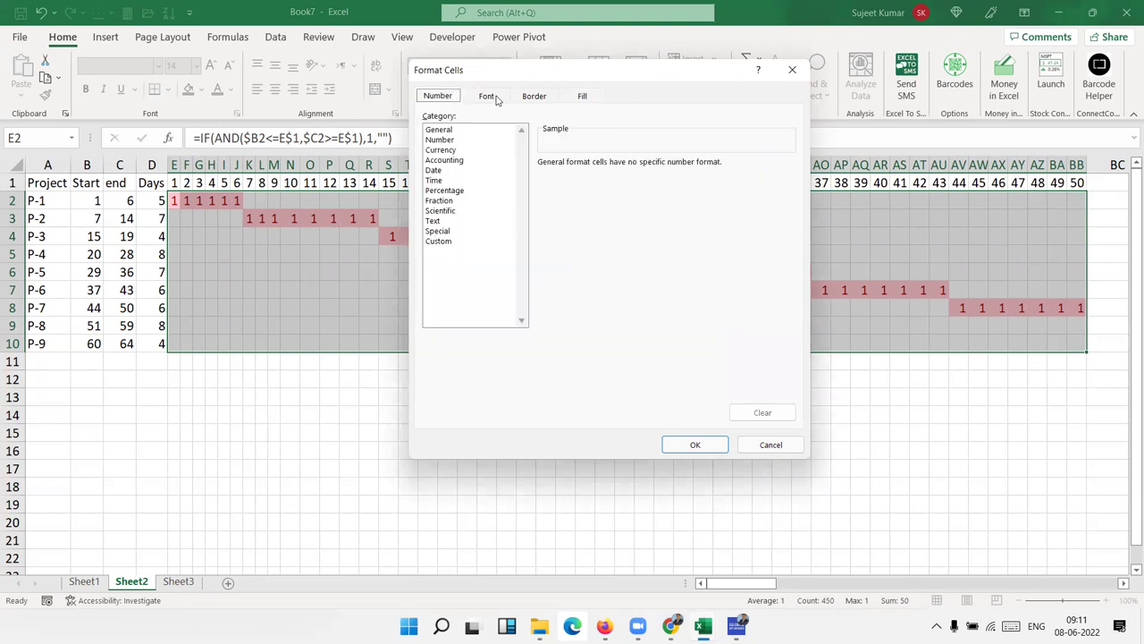
pyautogui.click(490, 98)
pyautogui.click(684, 224)
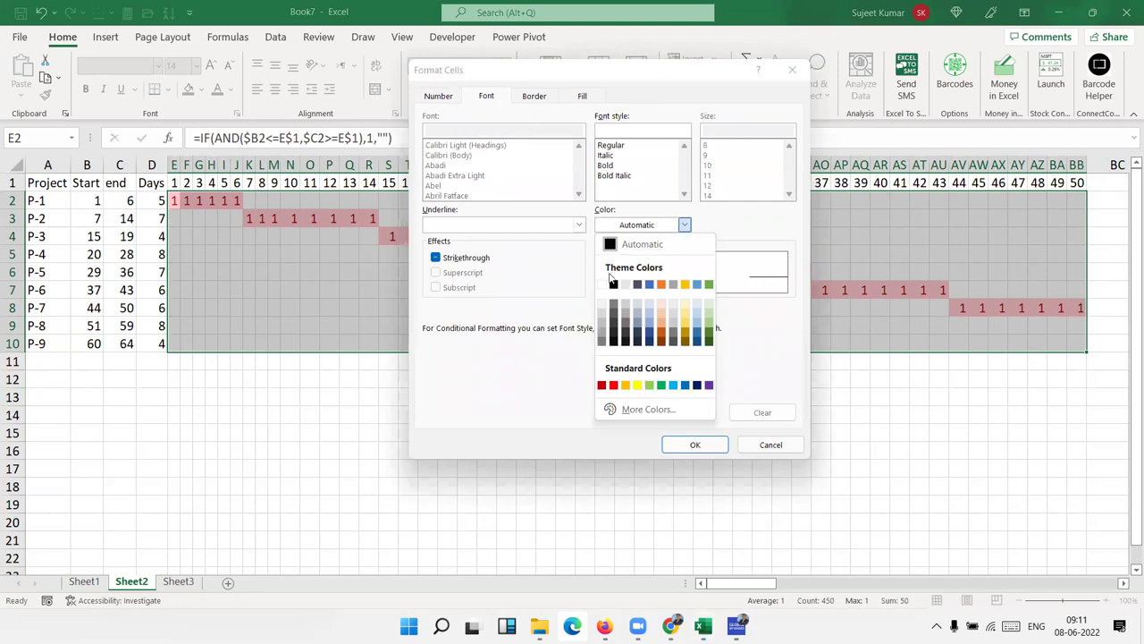
pyautogui.click(602, 284)
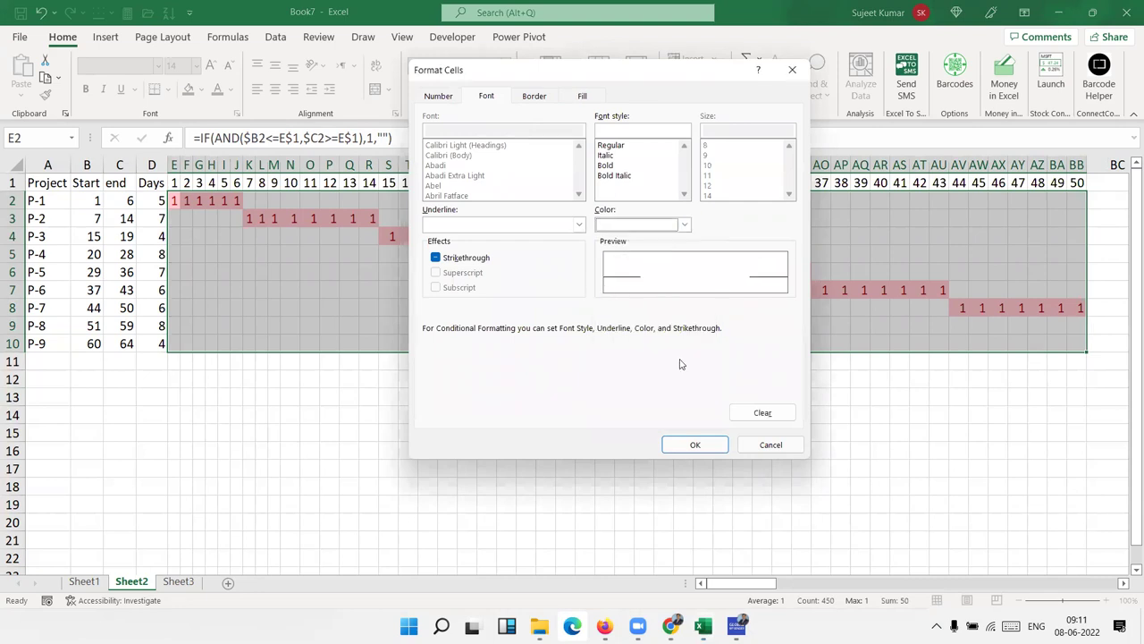
pyautogui.click(549, 97)
pyautogui.click(478, 257)
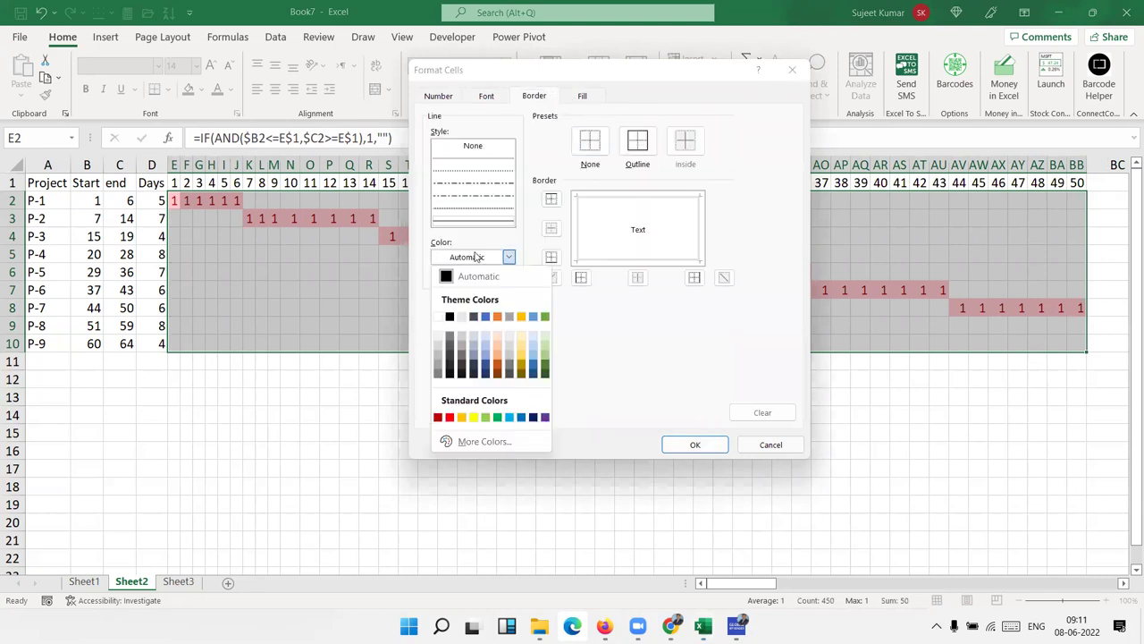
pyautogui.click(439, 338)
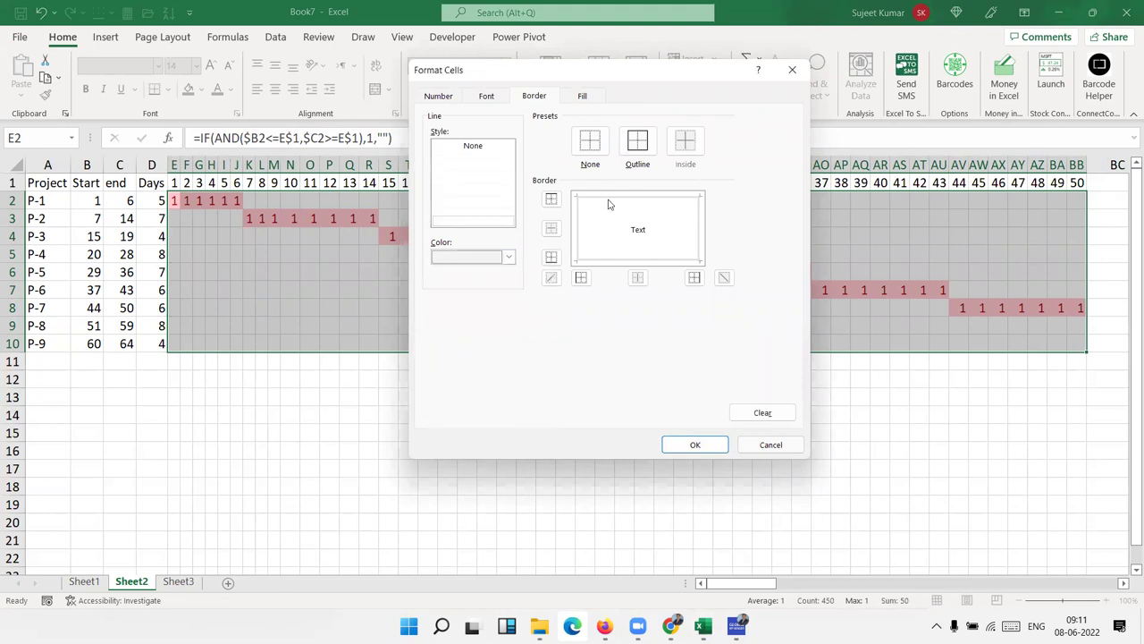
pyautogui.click(614, 262)
pyautogui.click(697, 442)
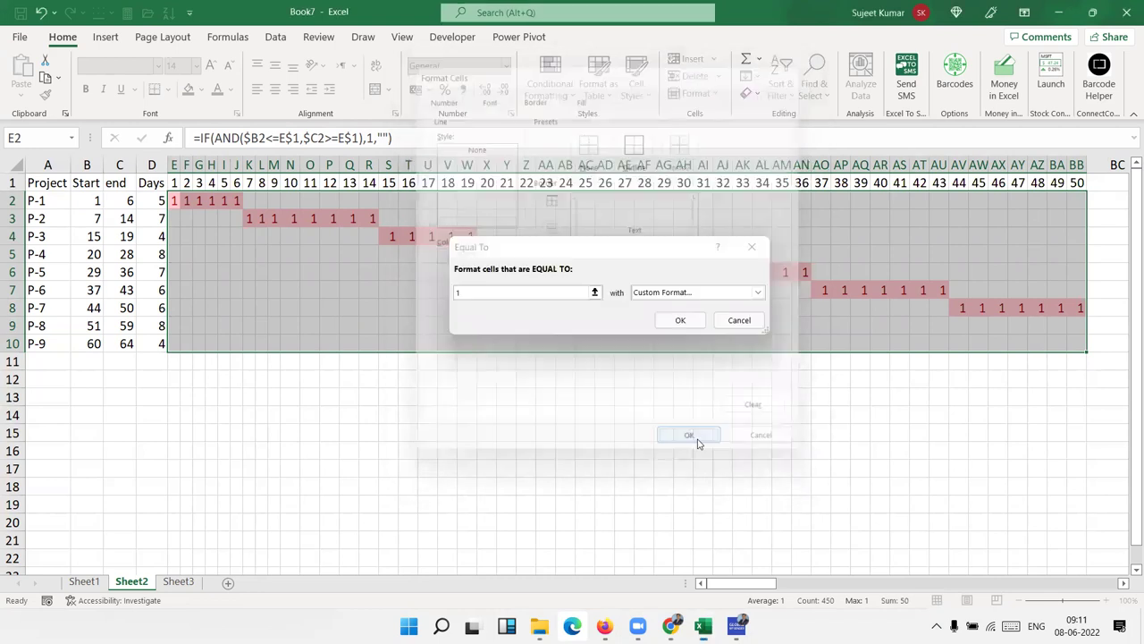
# Step: Change the custom format's font colour to light green so the 1s blend into the bars
pyautogui.click(681, 297)
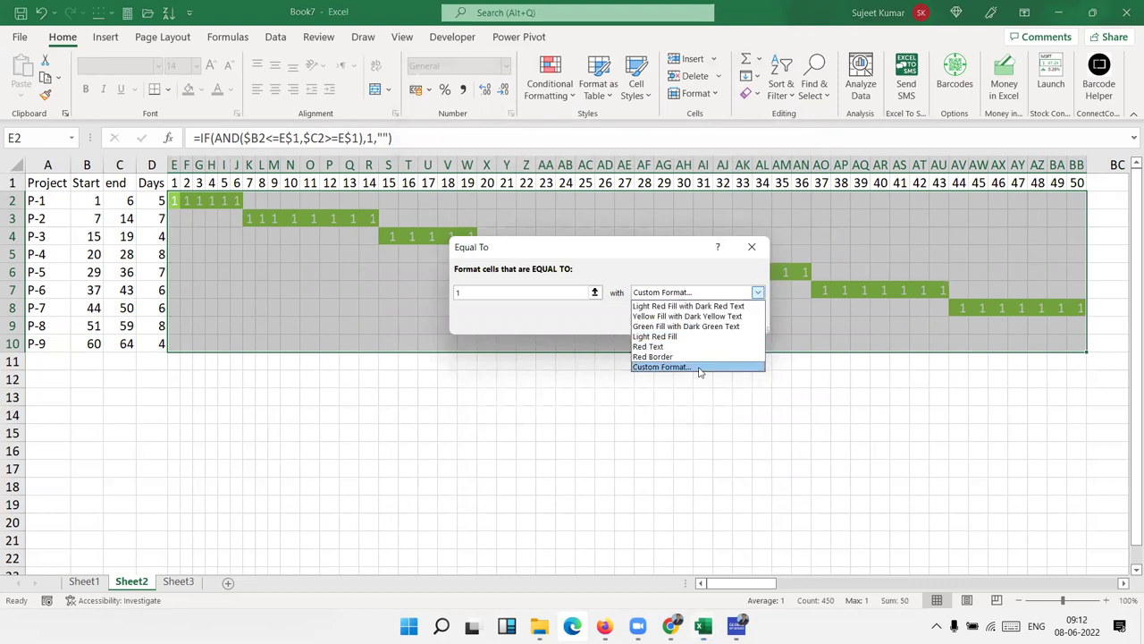
pyautogui.click(697, 367)
pyautogui.click(489, 97)
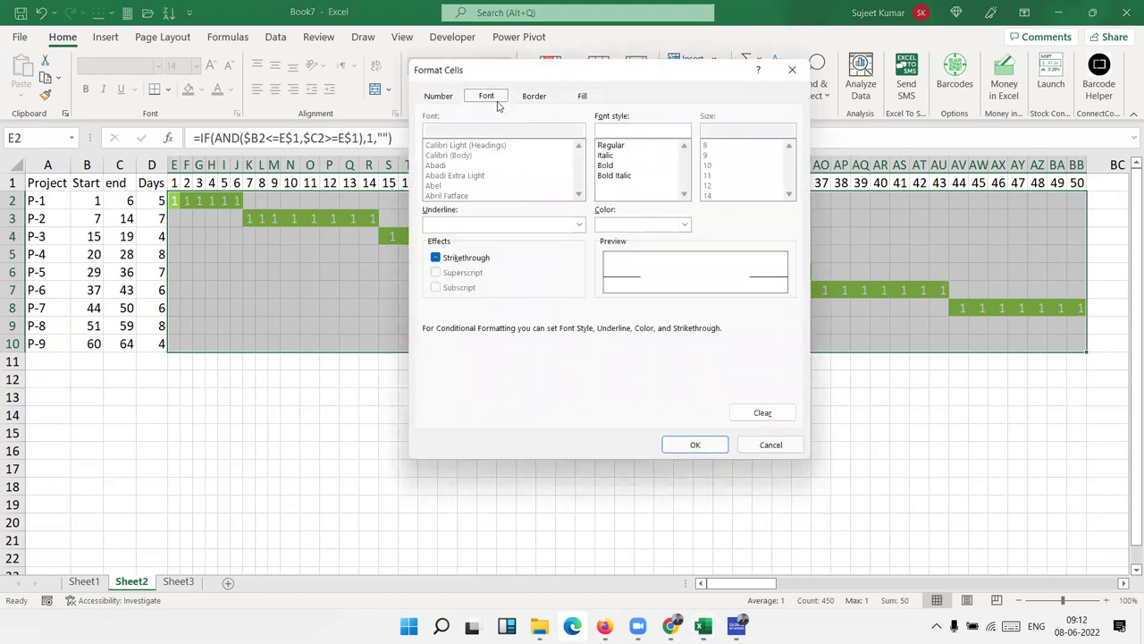
pyautogui.click(621, 225)
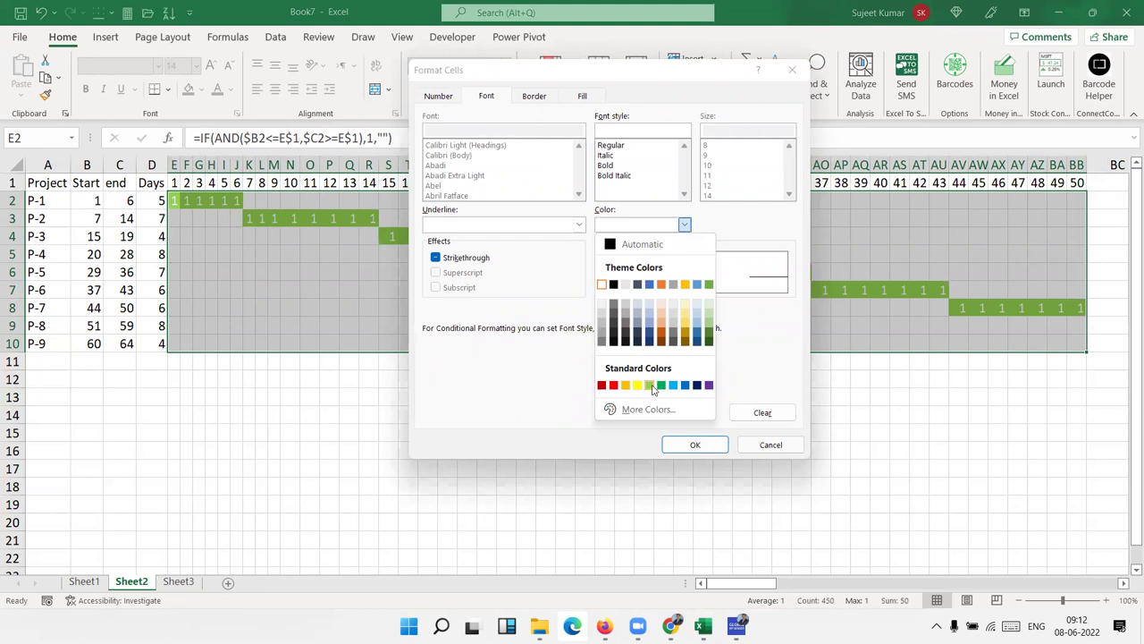
pyautogui.click(650, 385)
pyautogui.click(695, 445)
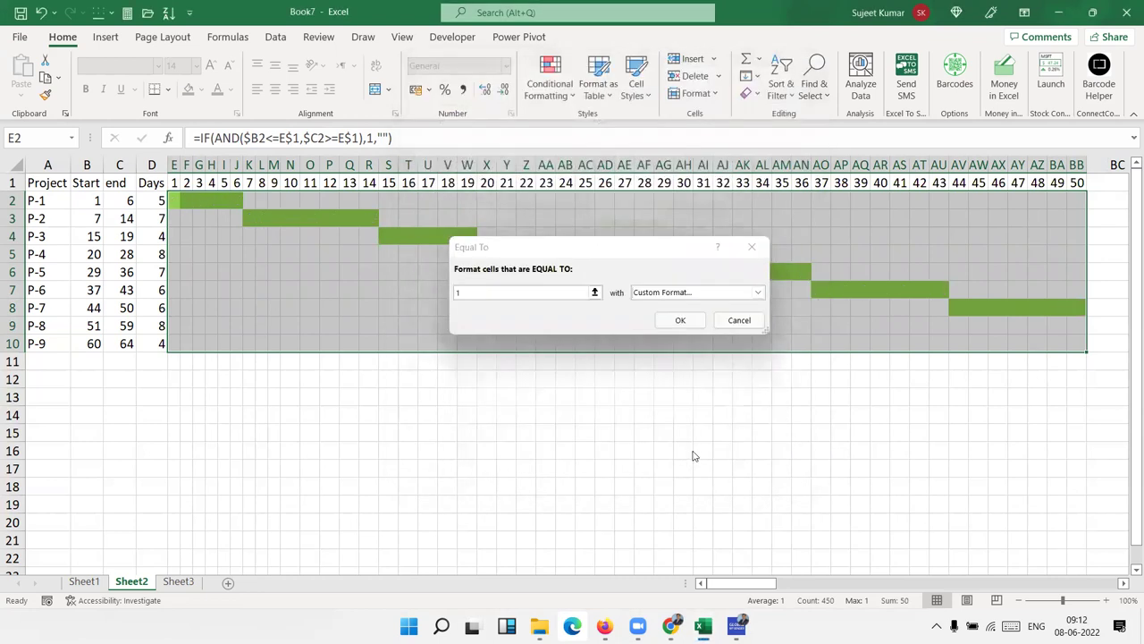
# Step: Apply the green rule, then set P-2's start day to 3 and end day to 14
pyautogui.click(680, 320)
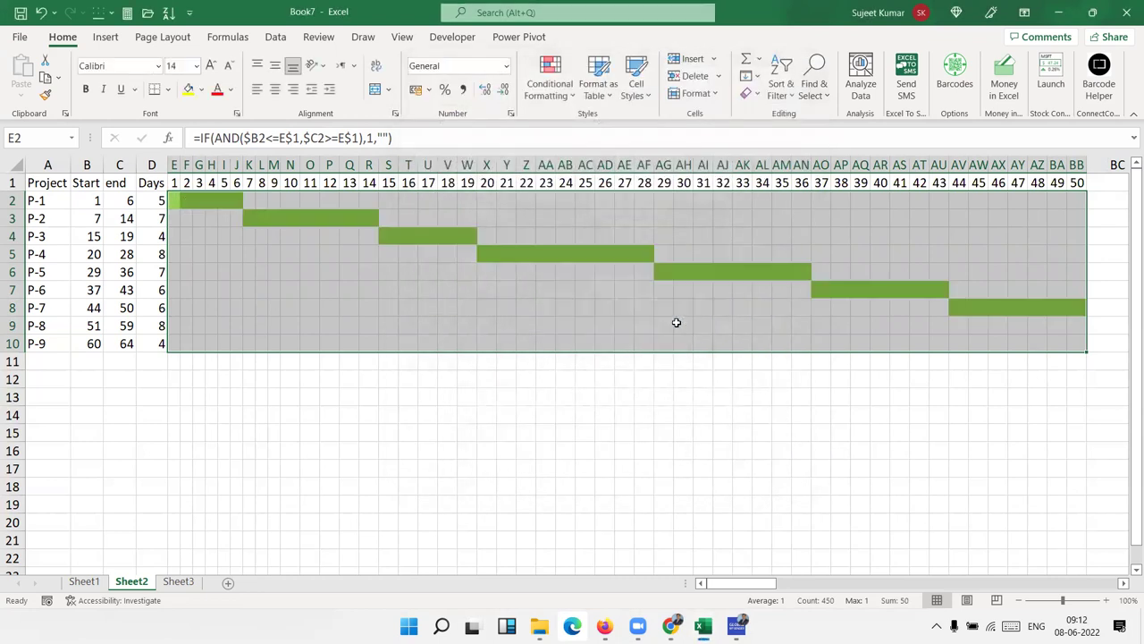
pyautogui.click(625, 327)
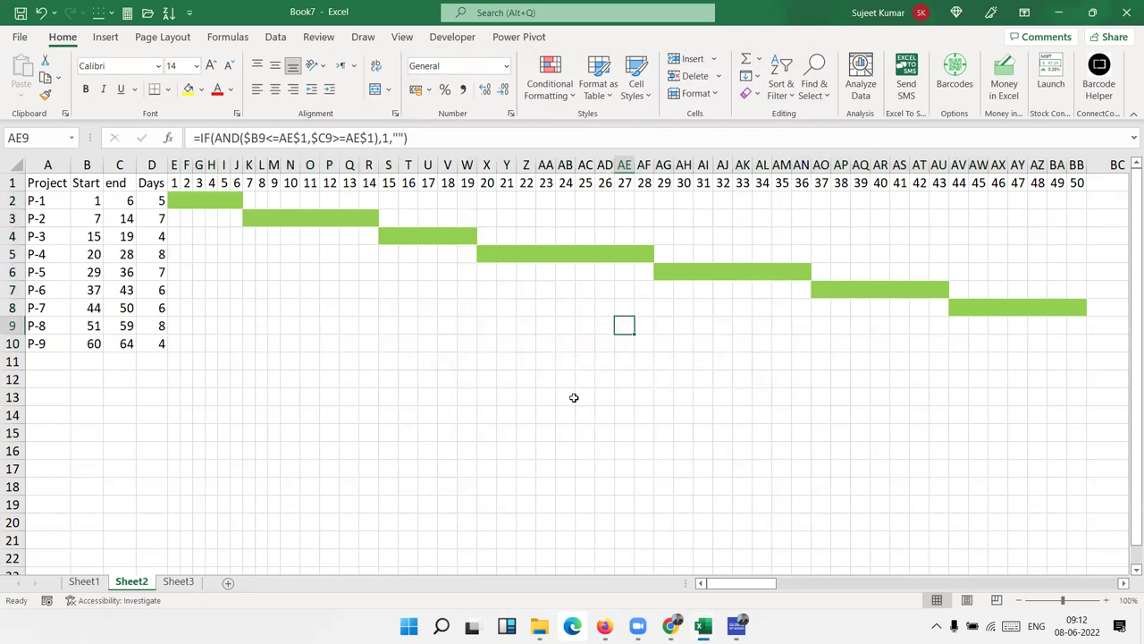
pyautogui.click(108, 219)
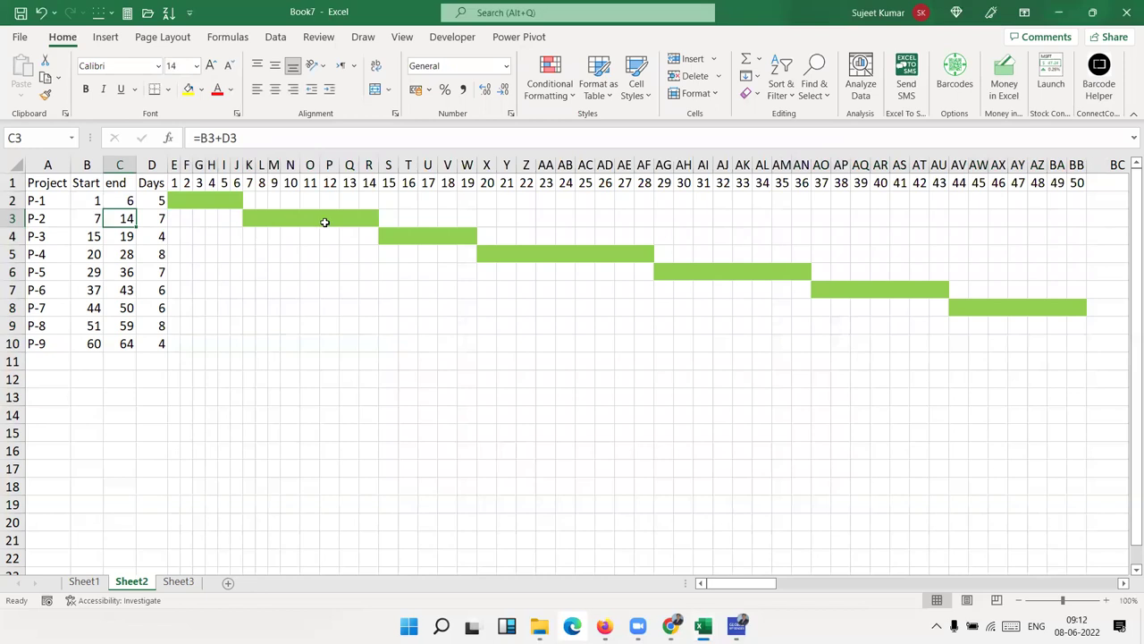
pyautogui.click(87, 221)
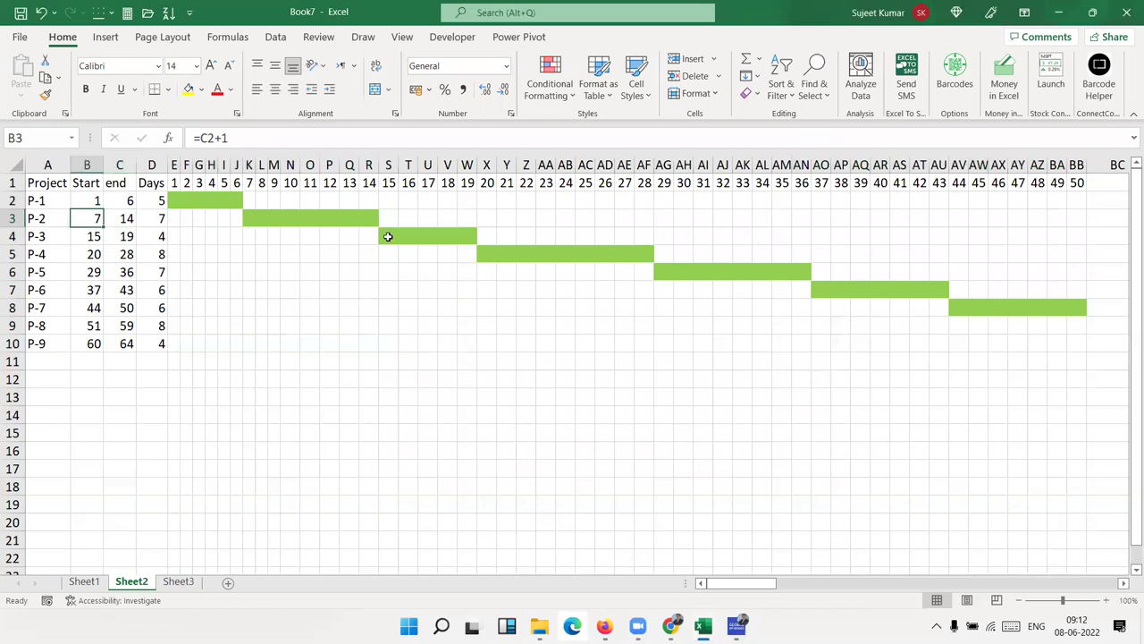
pyautogui.write('3')
pyautogui.press('Return')
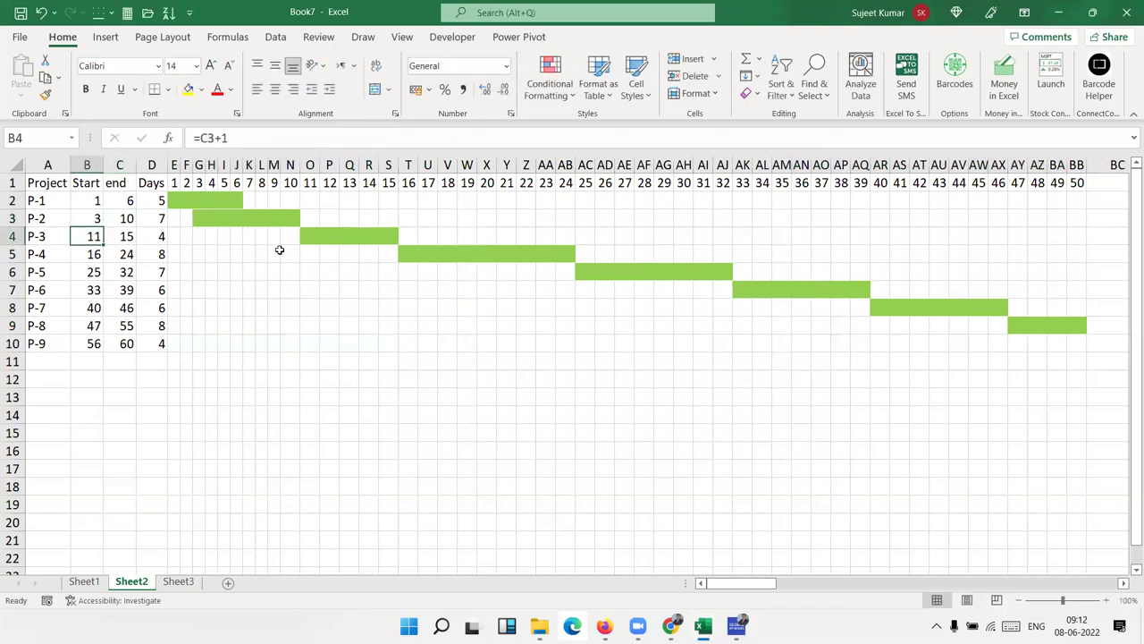
pyautogui.press('Up')
pyautogui.press('Right')
pyautogui.write('14')
pyautogui.press('Return')
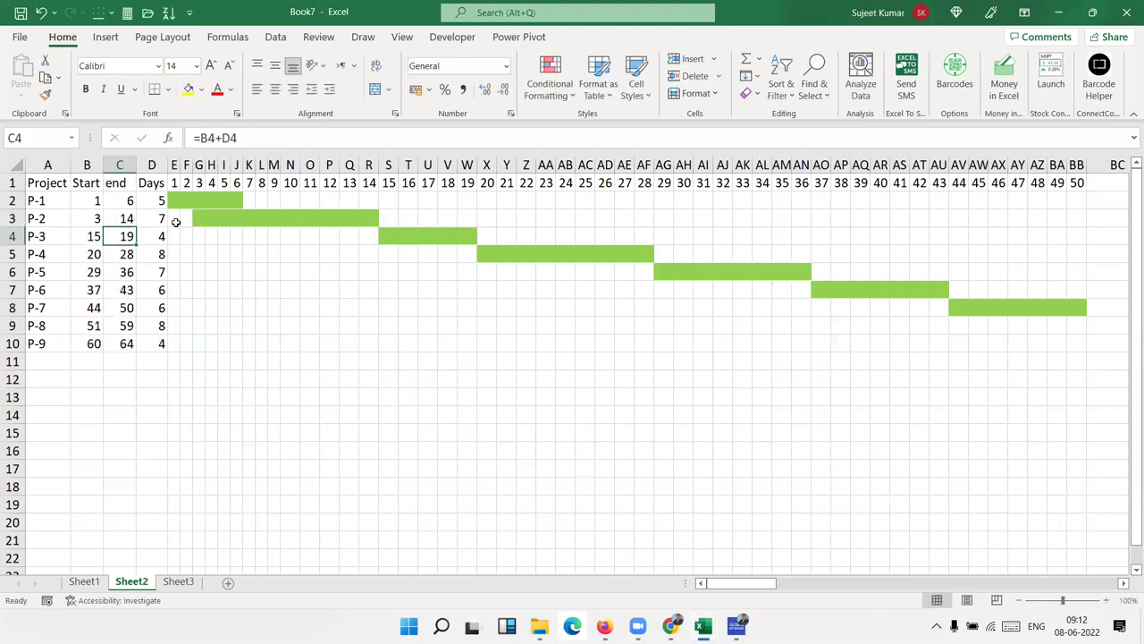
# Step: Select P-2's bar cells G3:R3 and check the formulas in J6 and E2
pyautogui.moveTo(203, 217); pyautogui.dragTo(374, 218)
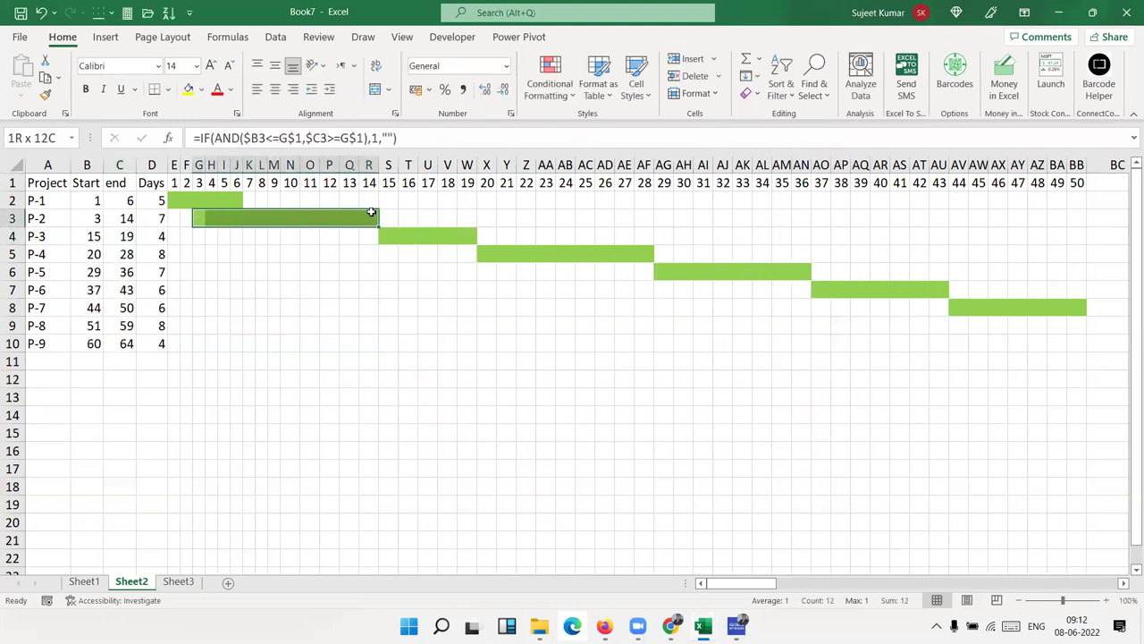
pyautogui.click(235, 273)
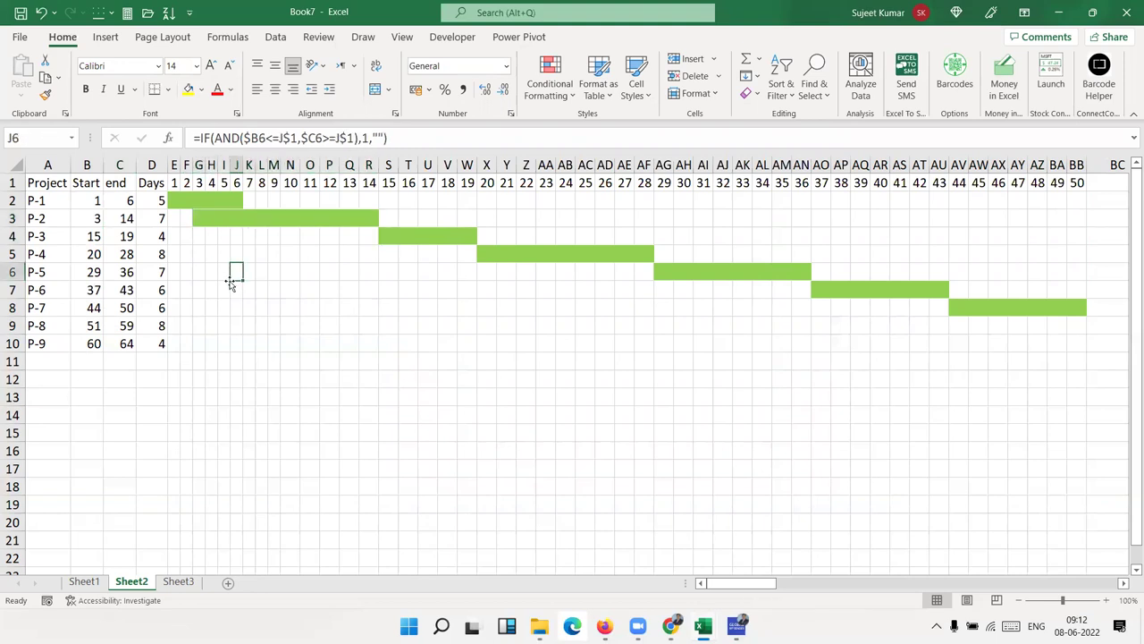
pyautogui.click(172, 200)
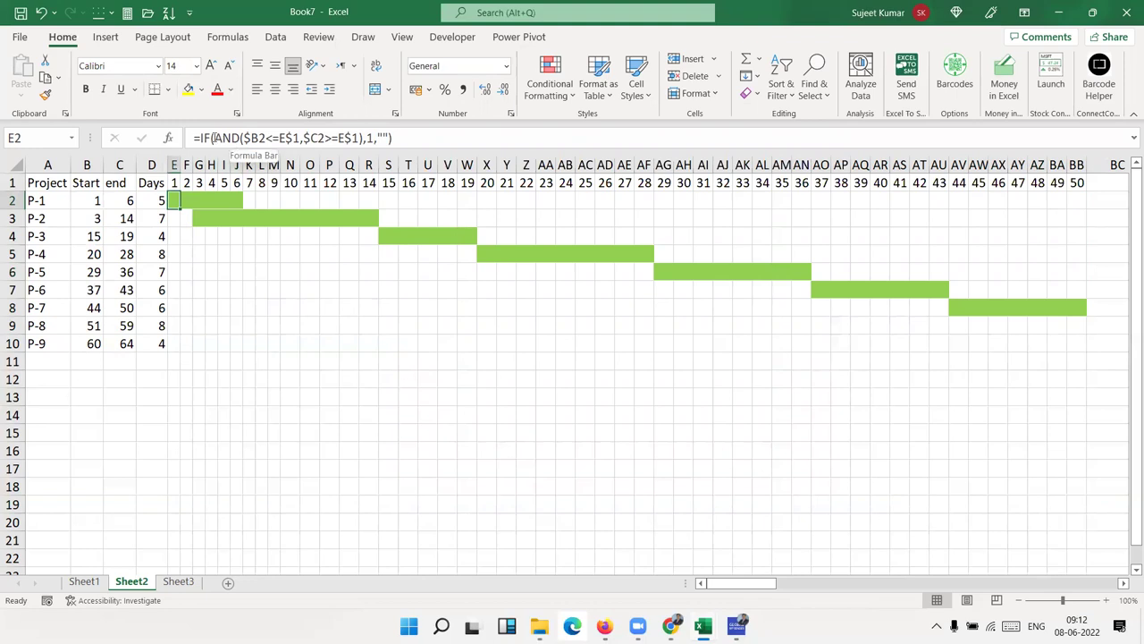
# Step: Dismiss the conditional formatting options, then select the day headers and P-1's start and end days
pyautogui.click(550, 82)
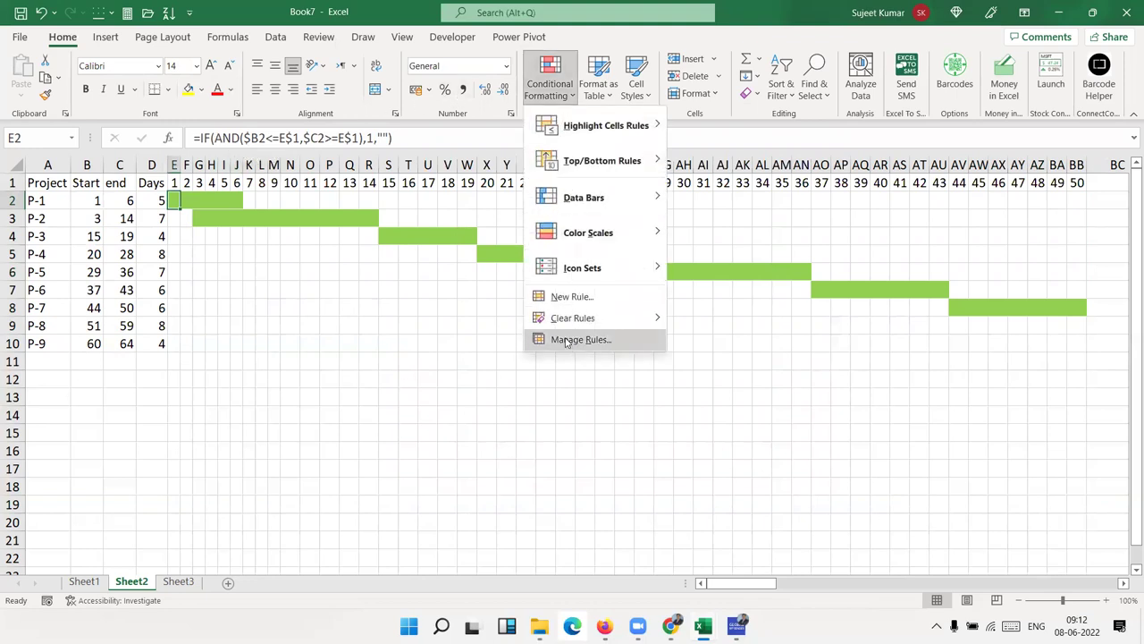
pyautogui.click(199, 248)
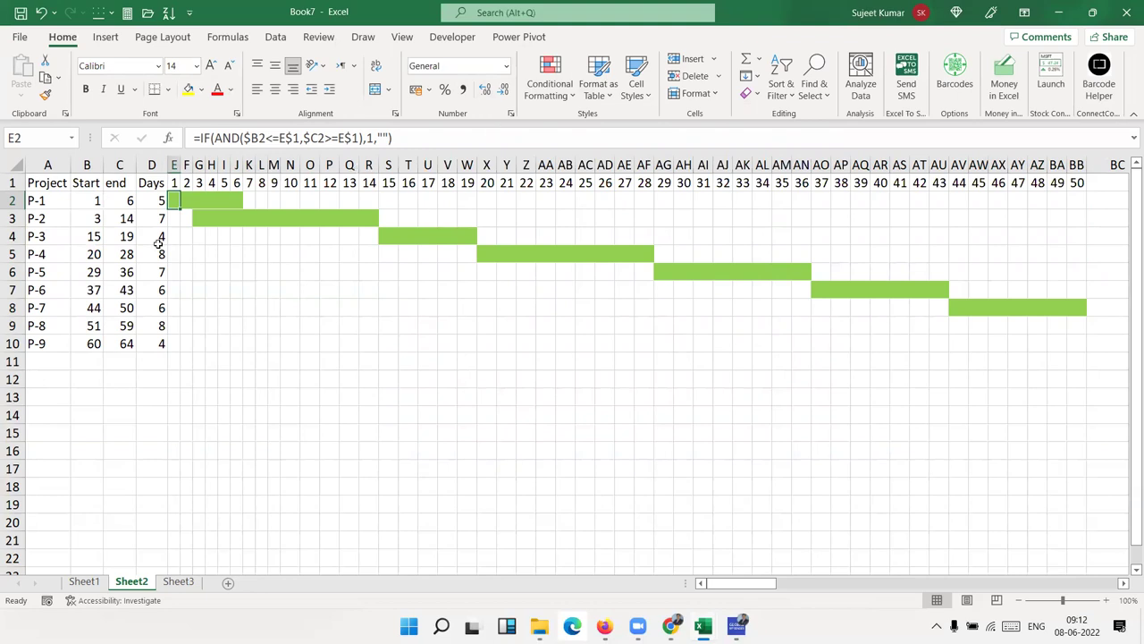
pyautogui.moveTo(174, 182); pyautogui.dragTo(1069, 182)
pyautogui.click(90, 205)
pyautogui.moveTo(91, 205); pyautogui.dragTo(236, 200)
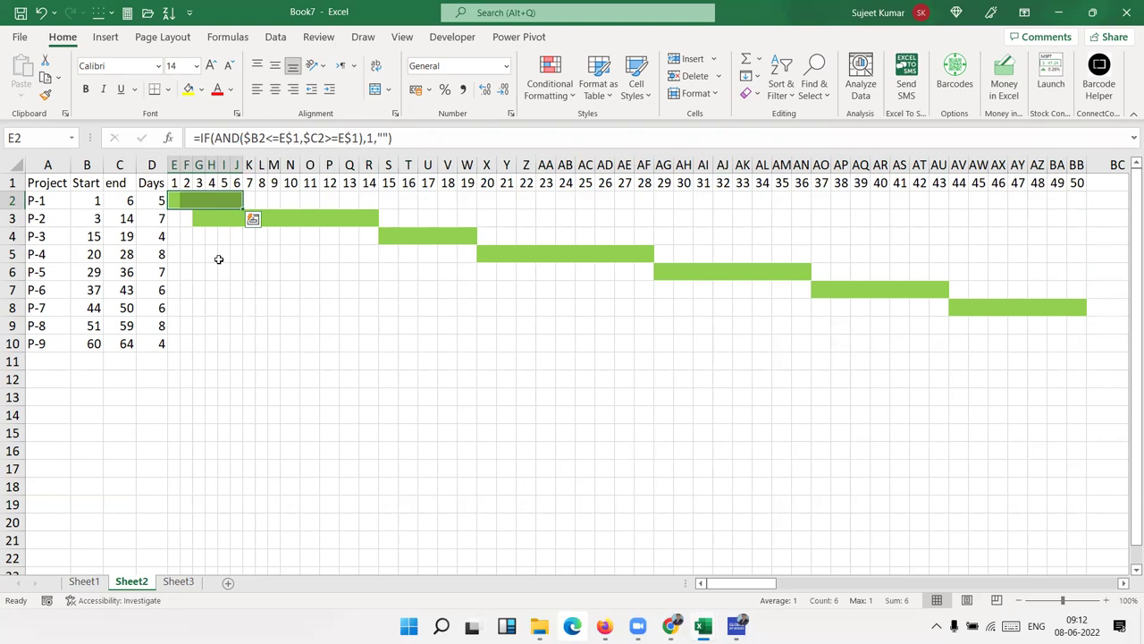
pyautogui.moveTo(90, 204); pyautogui.dragTo(234, 200)
# Step: Inspect the formulas in E2, E5, T5 and W5, ending back on E2
pyautogui.click(176, 201)
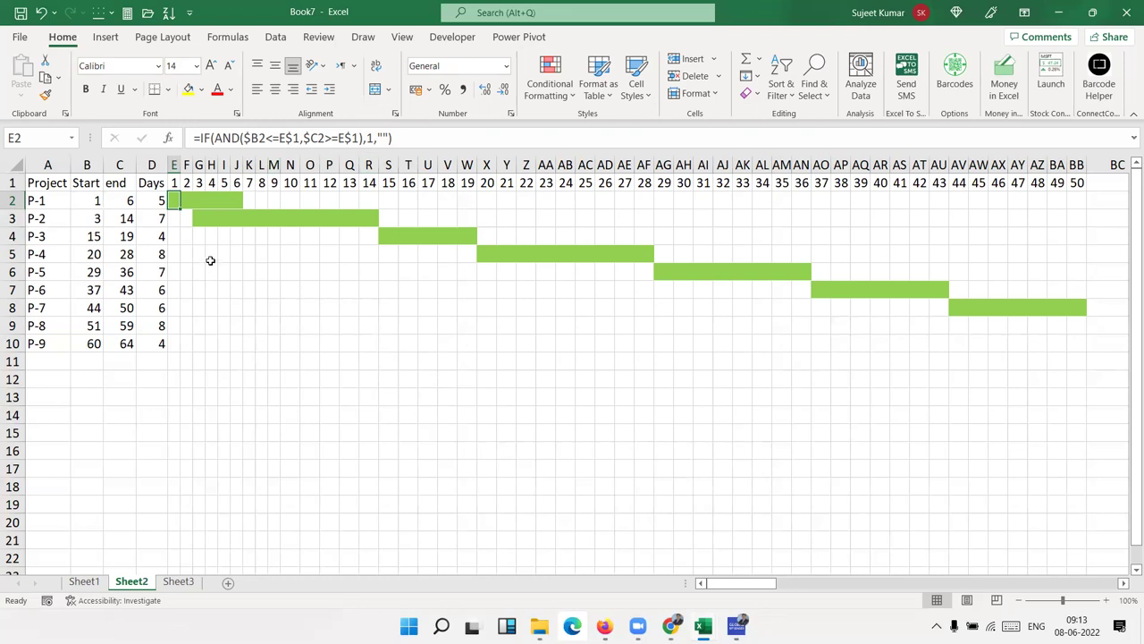
pyautogui.click(179, 255)
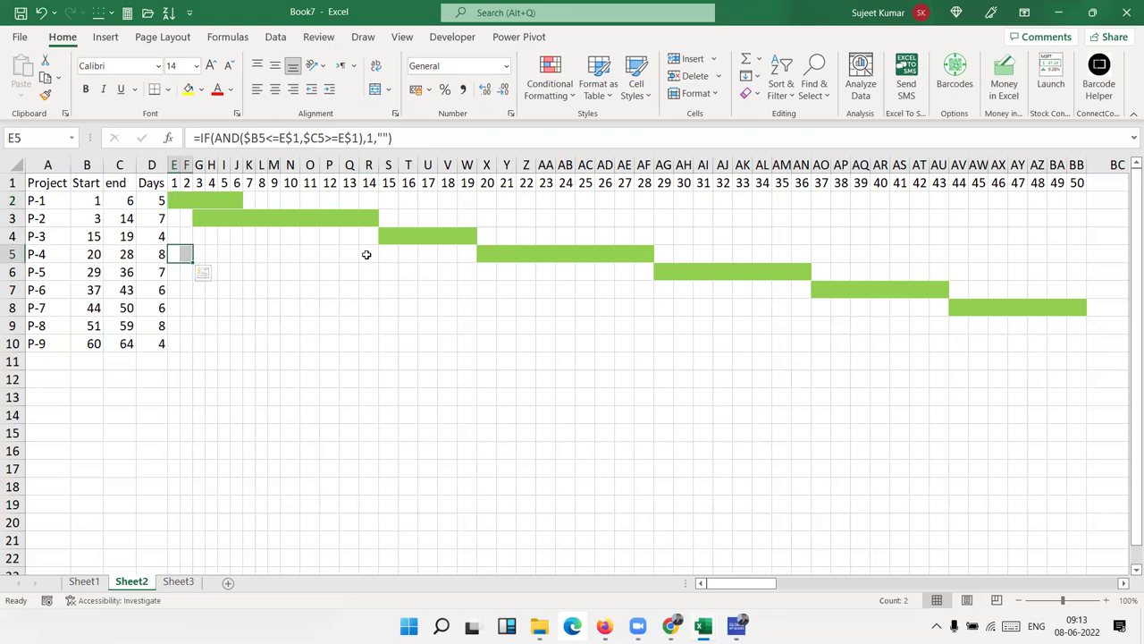
pyautogui.click(403, 260)
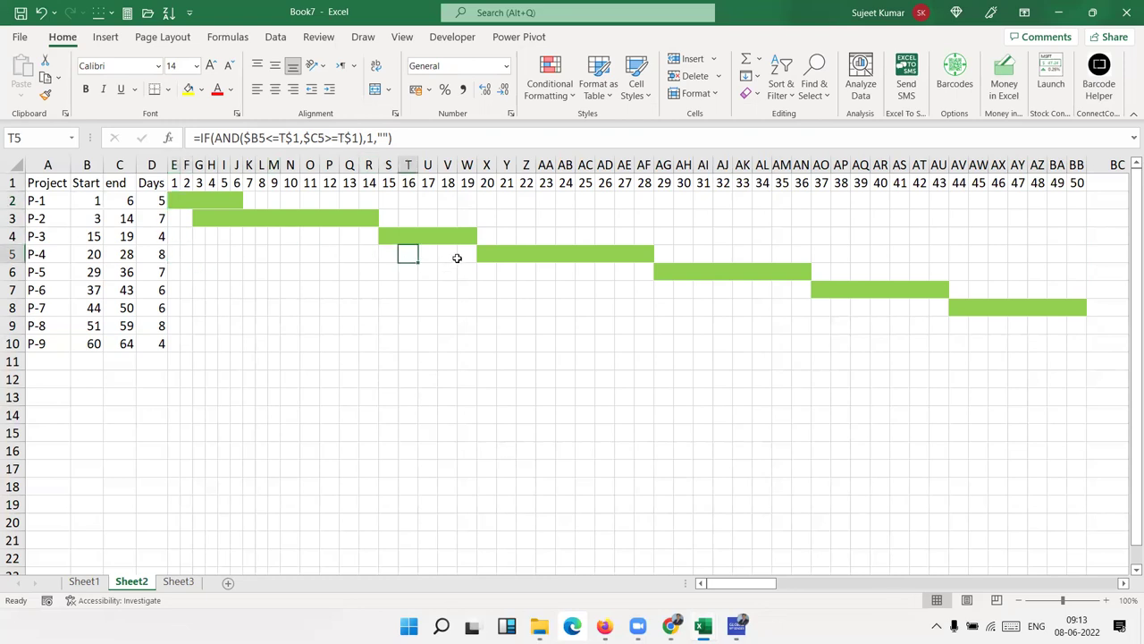
pyautogui.click(460, 256)
pyautogui.click(171, 200)
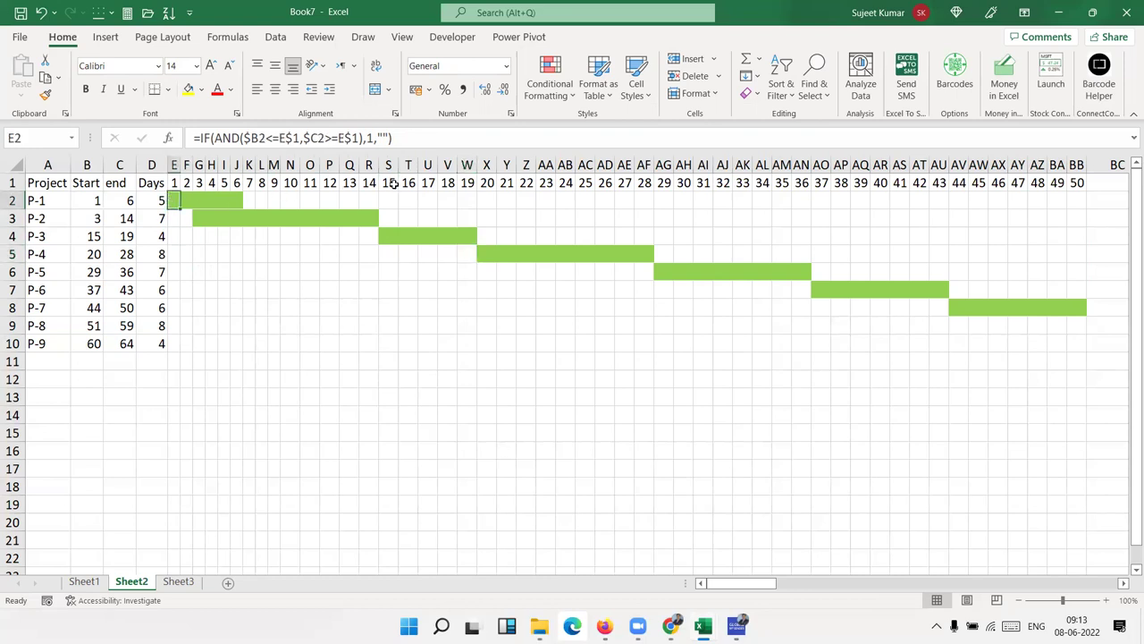
# Step: Review the Cell Value = 1 rule in the Rules Manager and close it unchanged
pyautogui.click(554, 90)
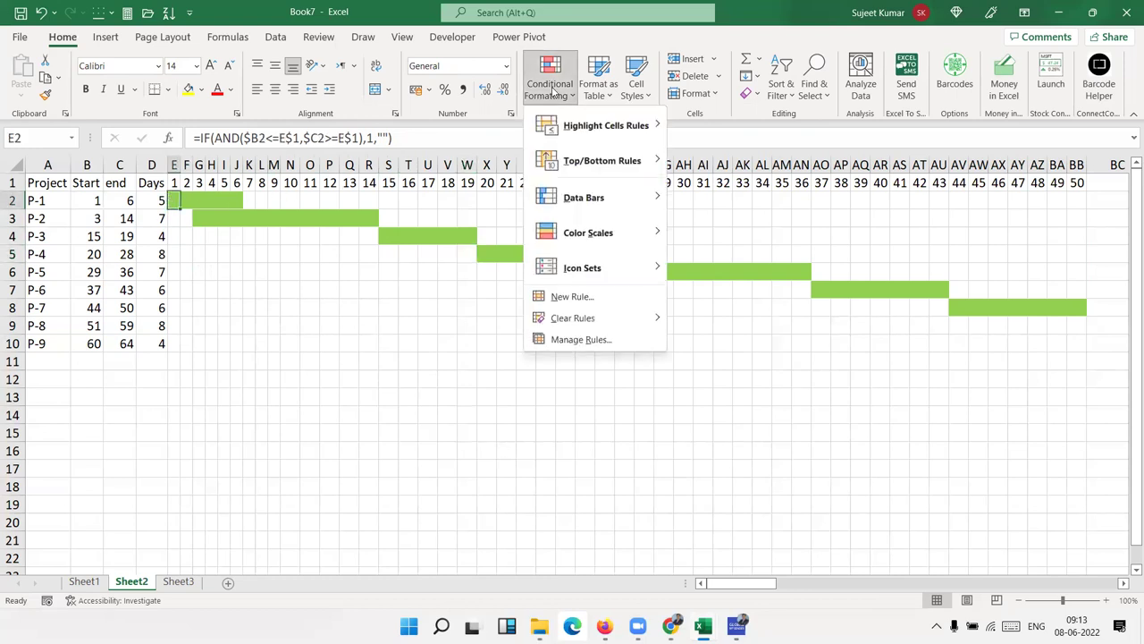
pyautogui.click(585, 340)
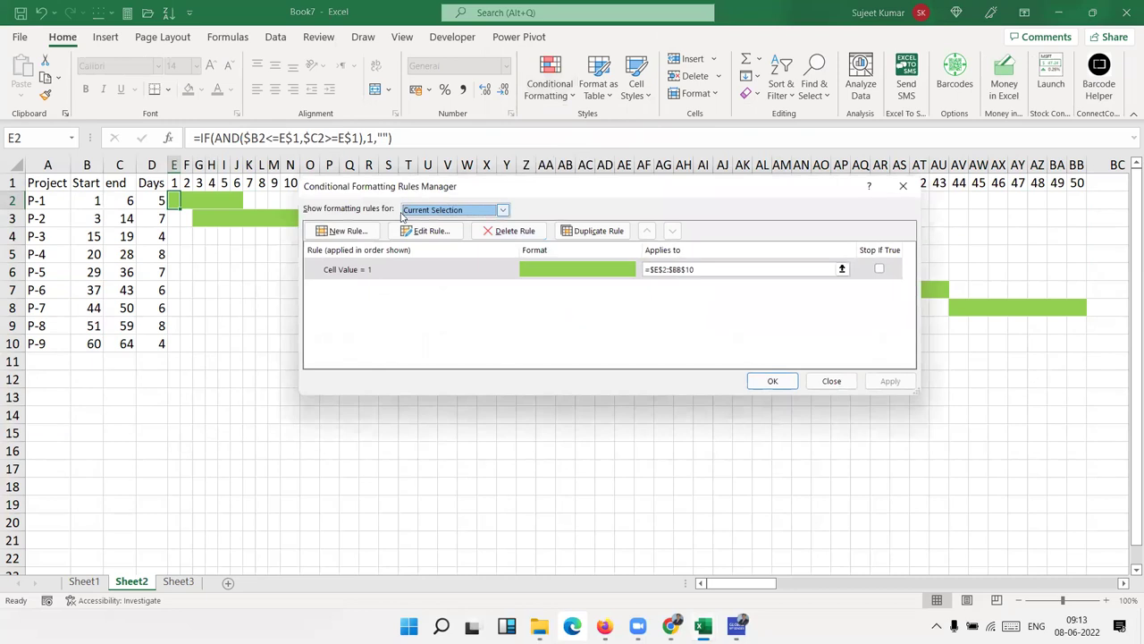
pyautogui.click(377, 270)
pyautogui.doubleClick(376, 272)
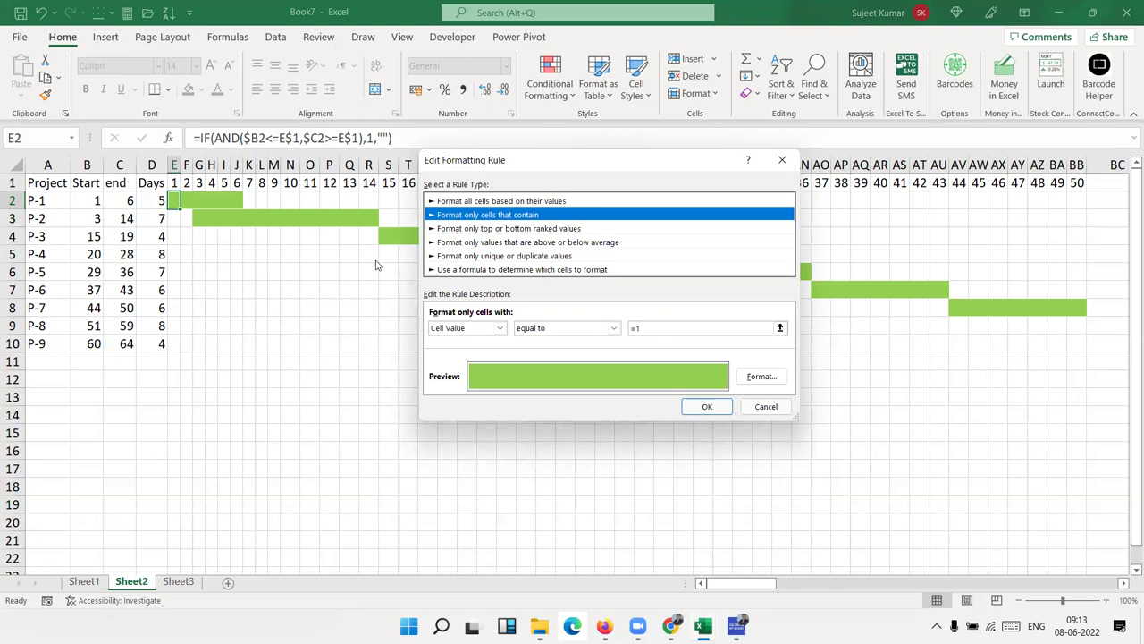
pyautogui.press('Return')
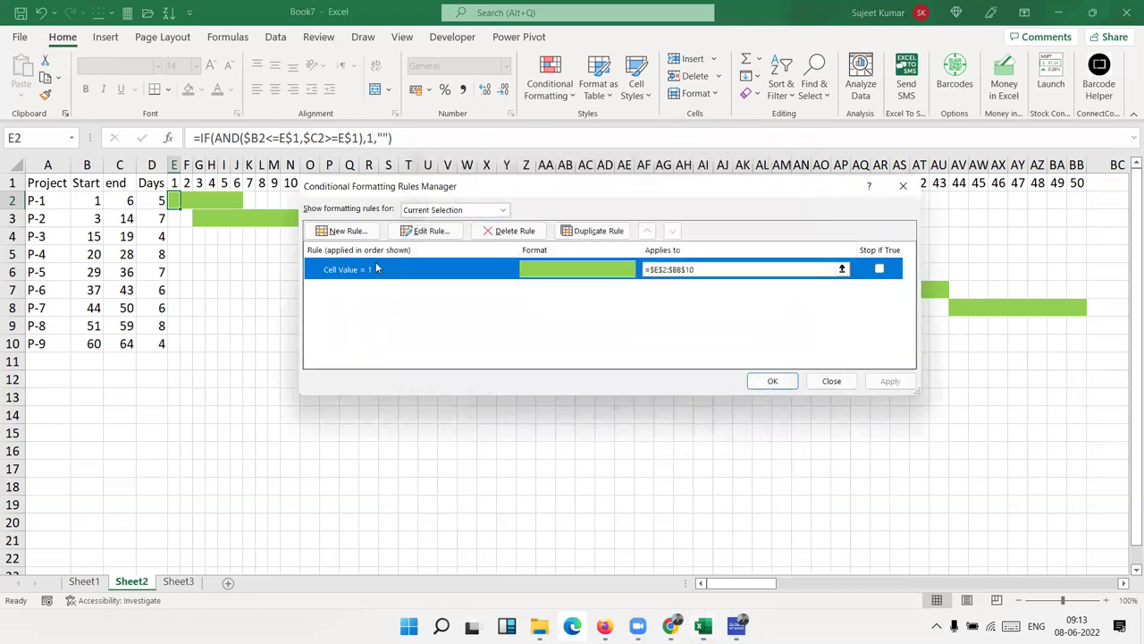
pyautogui.press('Return')
# Step: Select cell N9 in the grid and show the Insert ribbon
pyautogui.click(447, 343)
pyautogui.click(290, 325)
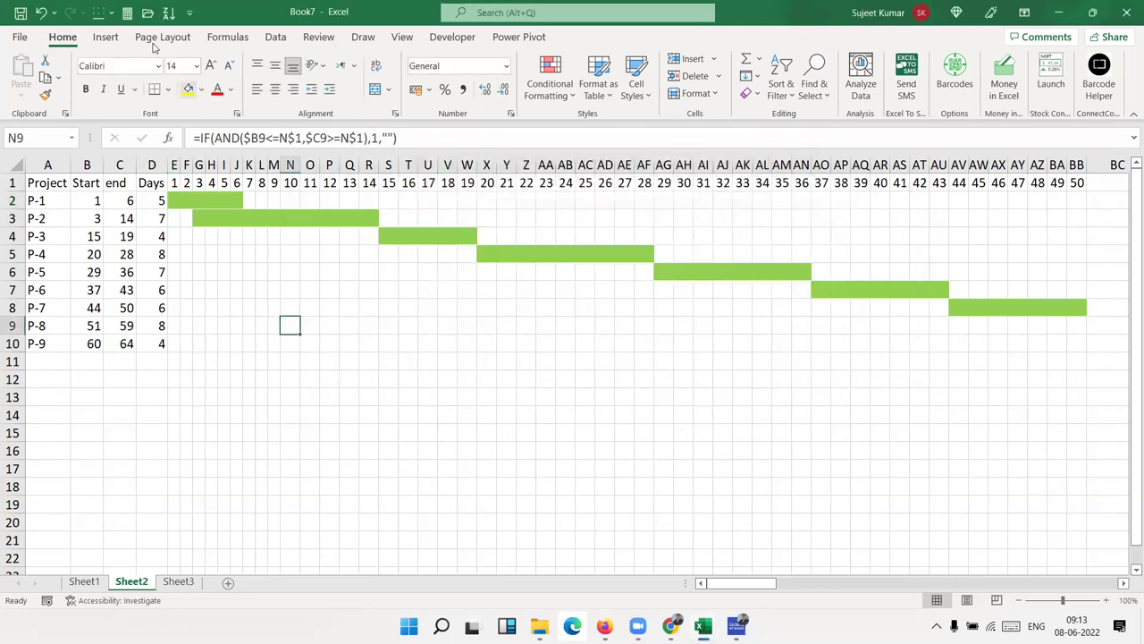
pyautogui.click(106, 37)
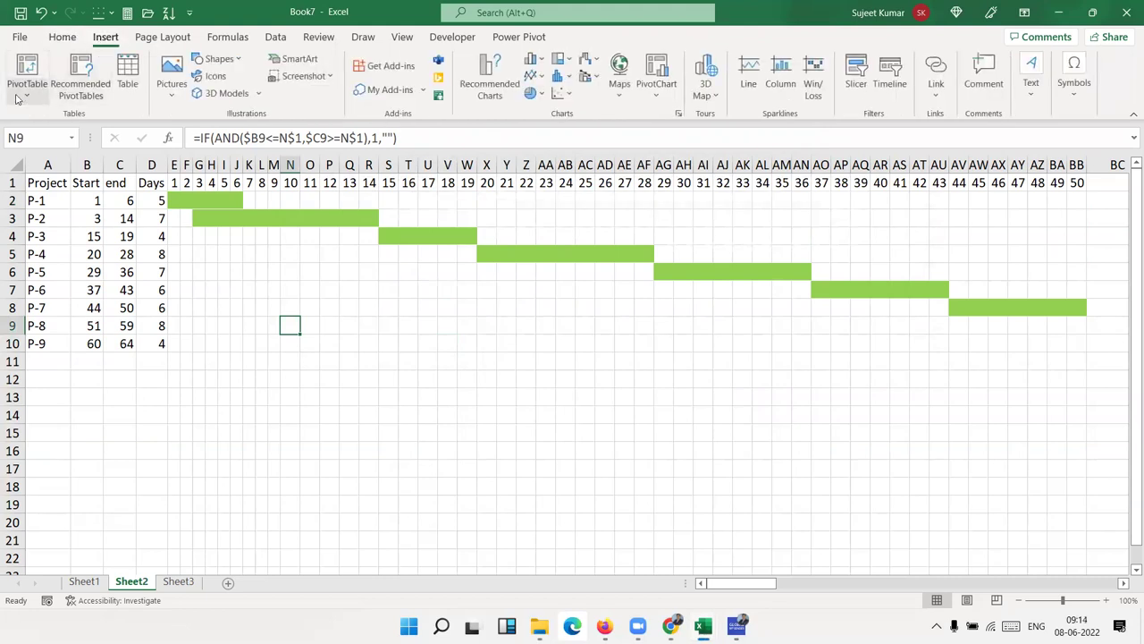
# Step: Copy the AND($B2<=E$1,$C2>=E$1) condition from E2's formula
pyautogui.click(323, 243)
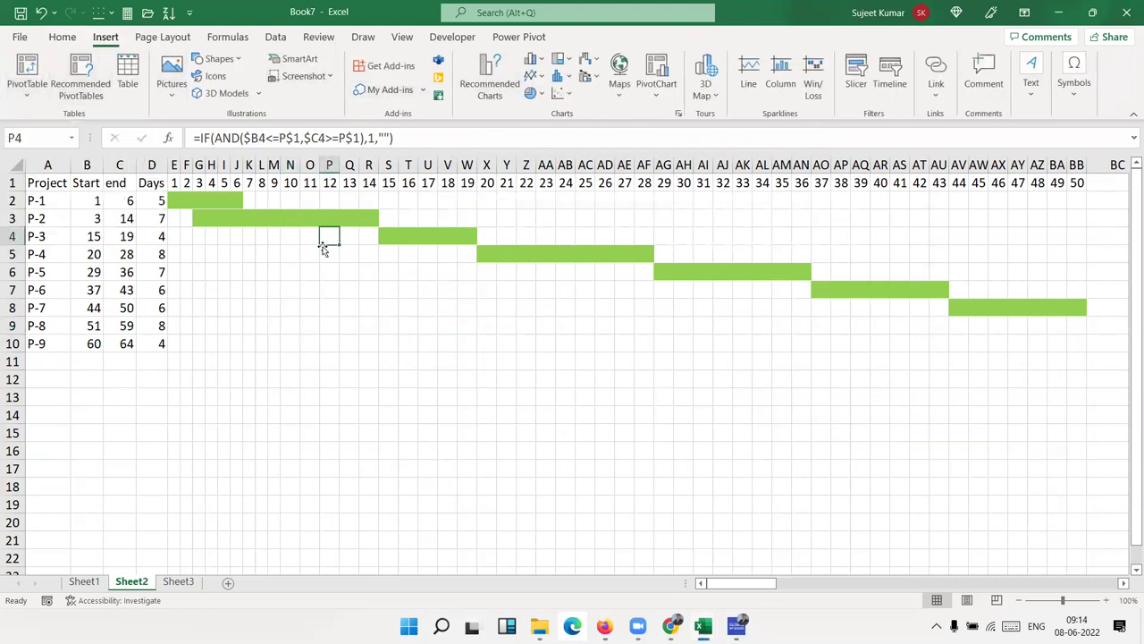
pyautogui.click(177, 200)
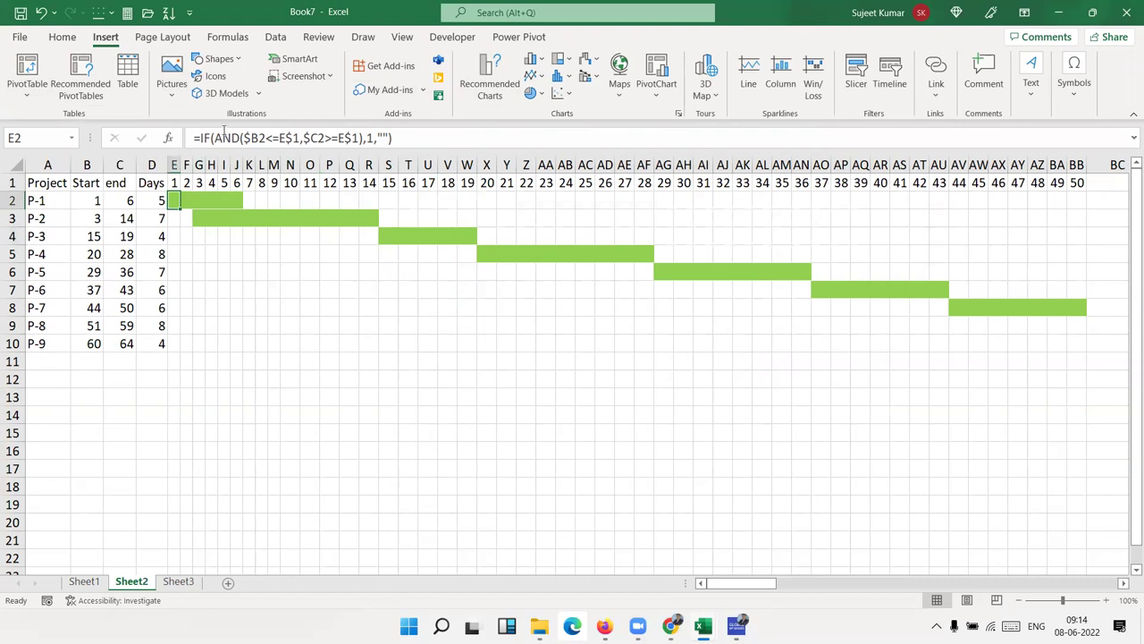
pyautogui.moveTo(215, 138); pyautogui.dragTo(360, 137)
pyautogui.hotkey('ctrl', 'c')
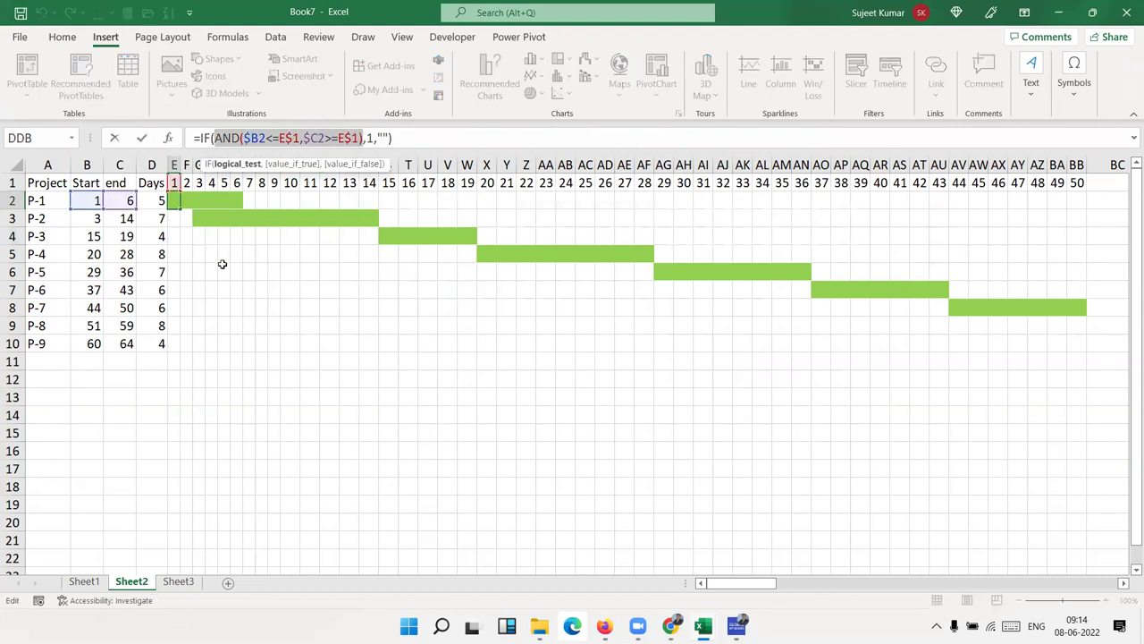
pyautogui.press('Escape')
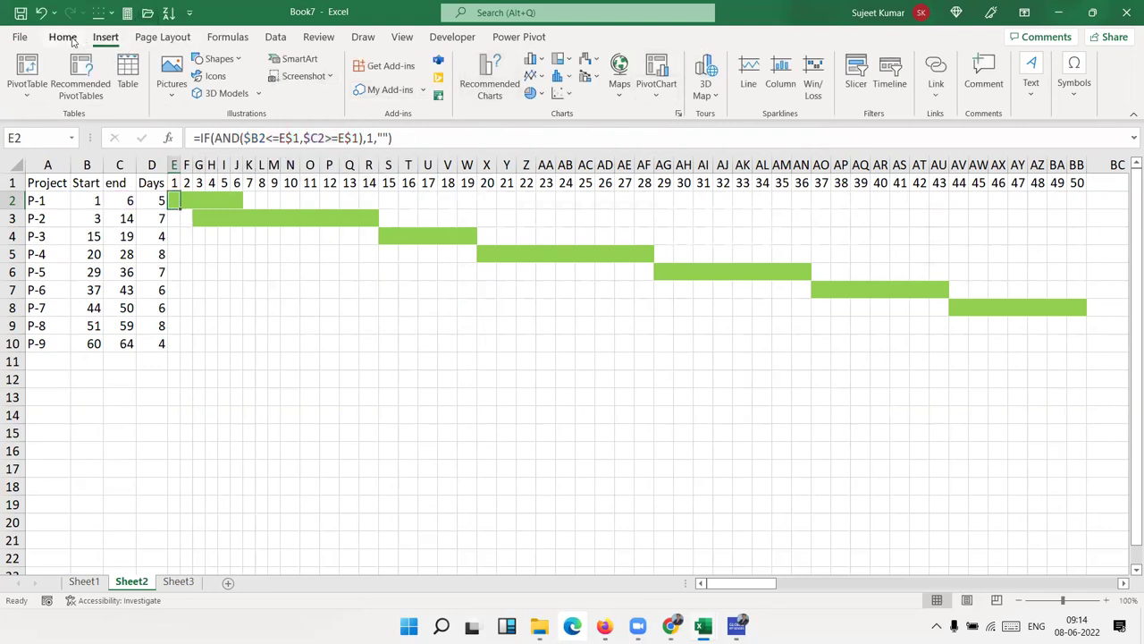
# Step: Clear the green-bar conditional formatting rules from the sheet
pyautogui.click(62, 37)
pyautogui.click(550, 81)
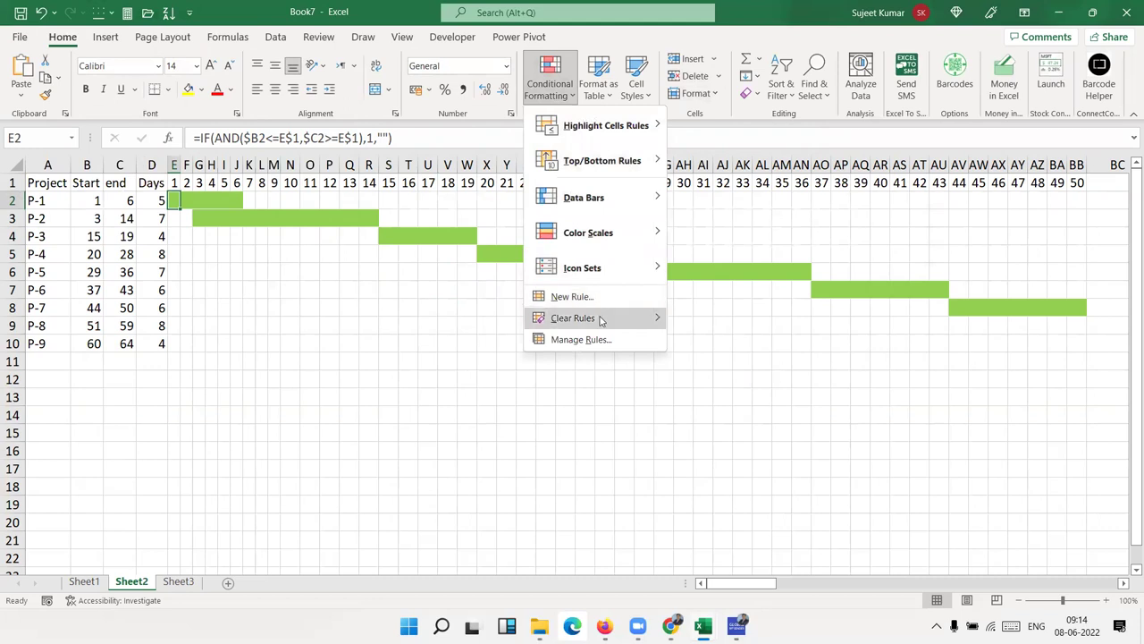
pyautogui.moveTo(661, 320)
pyautogui.click(742, 341)
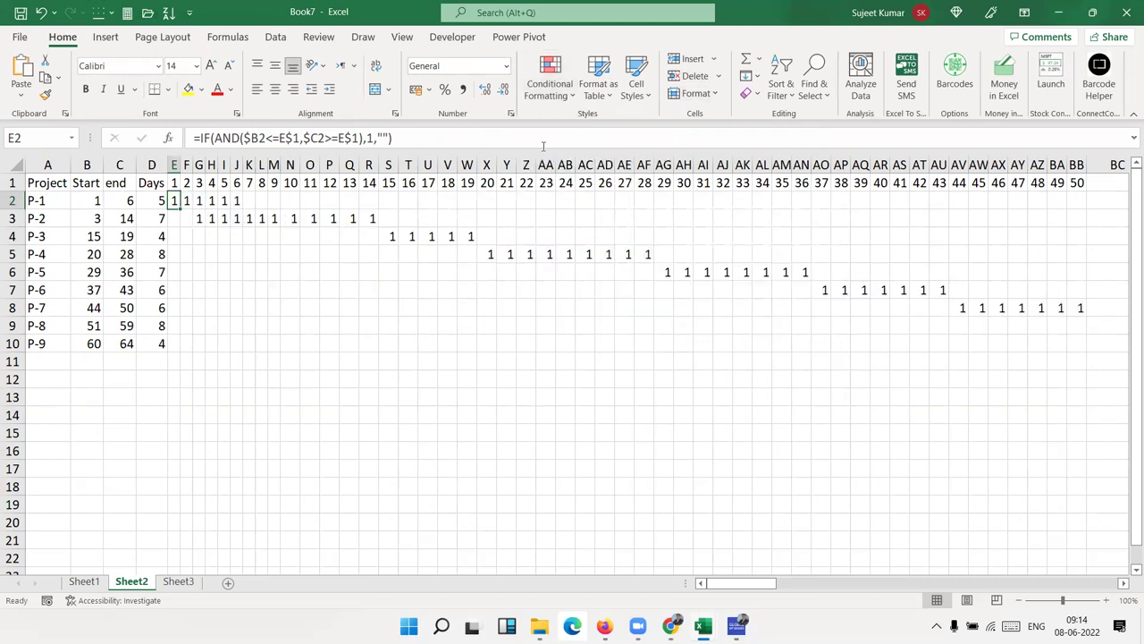
pyautogui.click(549, 81)
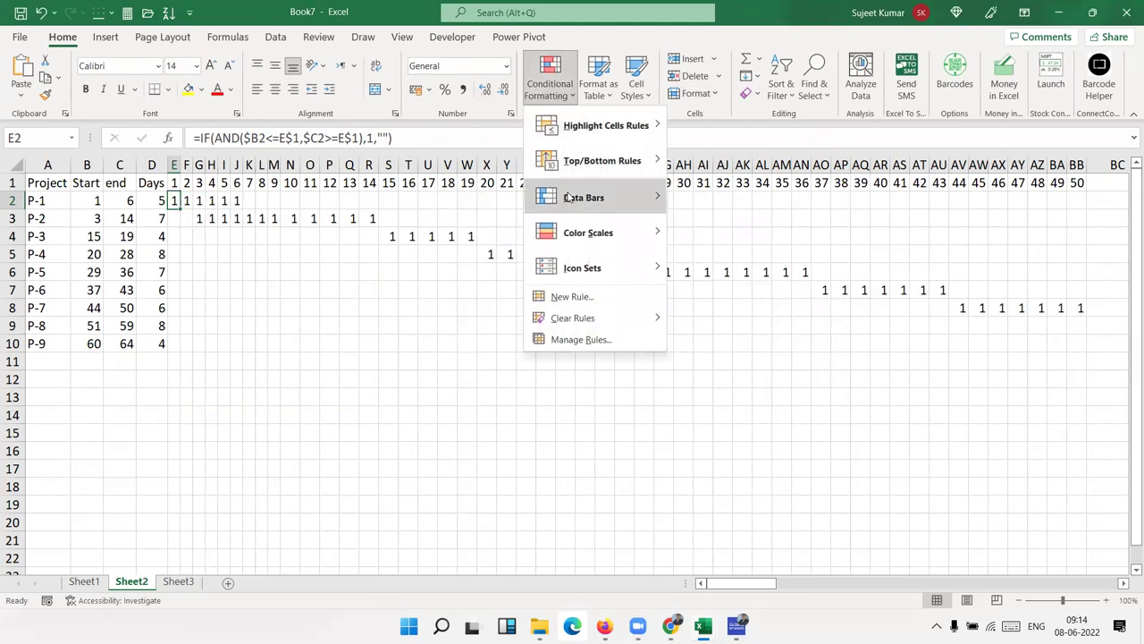
# Step: Create an =AND($B2<=E$1,$C2>=E$1) rule with light green fill and paint it across E2:BB10
pyautogui.click(573, 296)
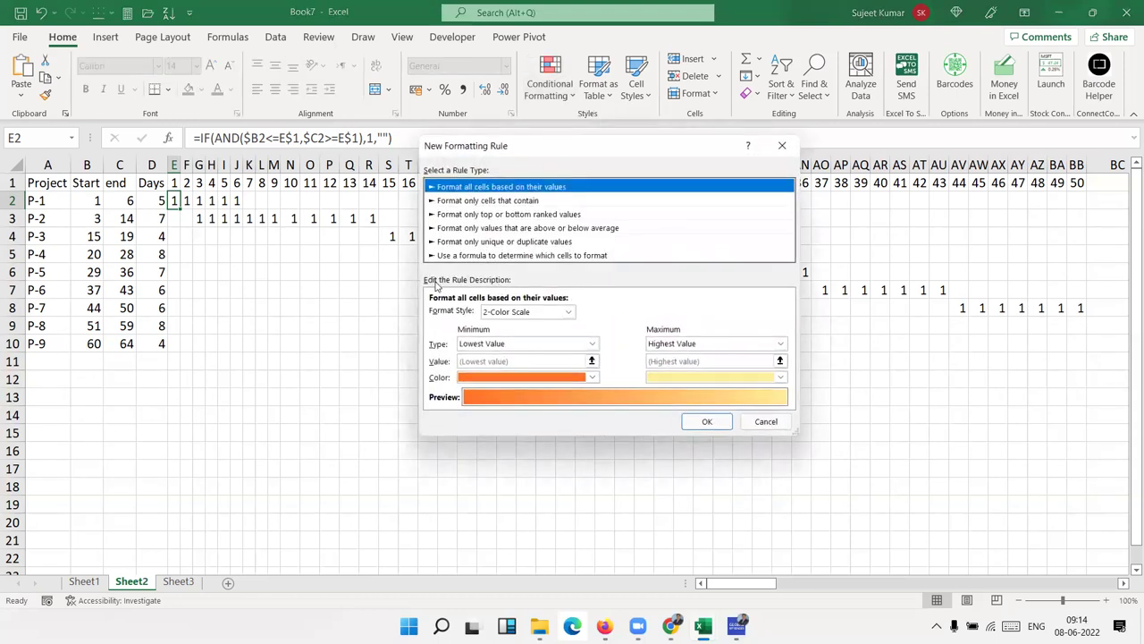
pyautogui.click(471, 255)
pyautogui.click(465, 314)
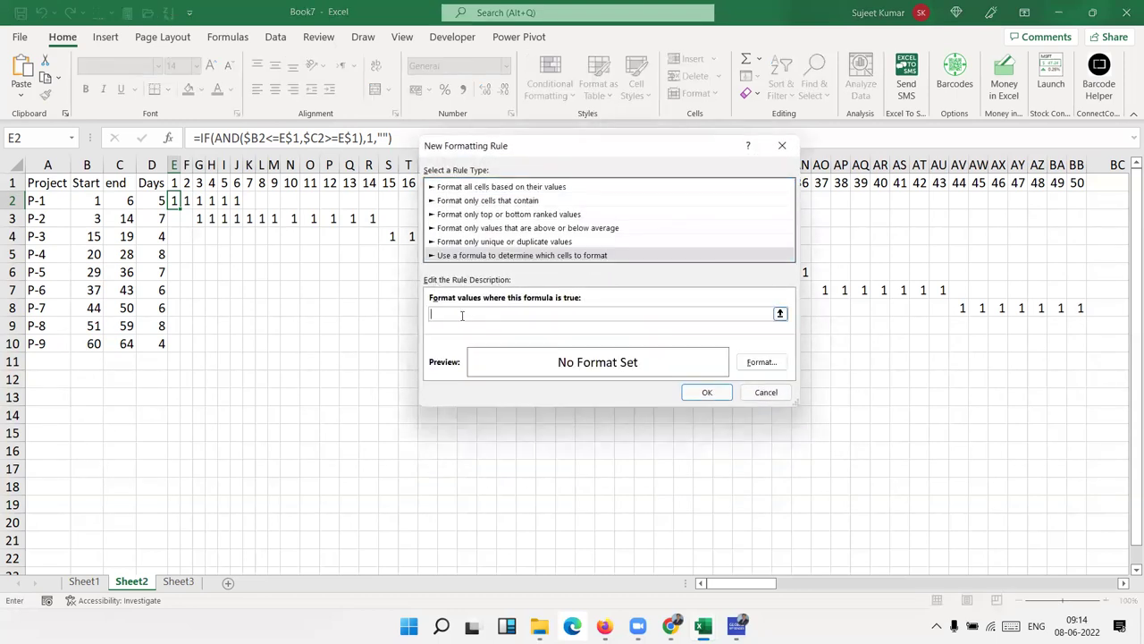
pyautogui.hotkey('ctrl', 'v')
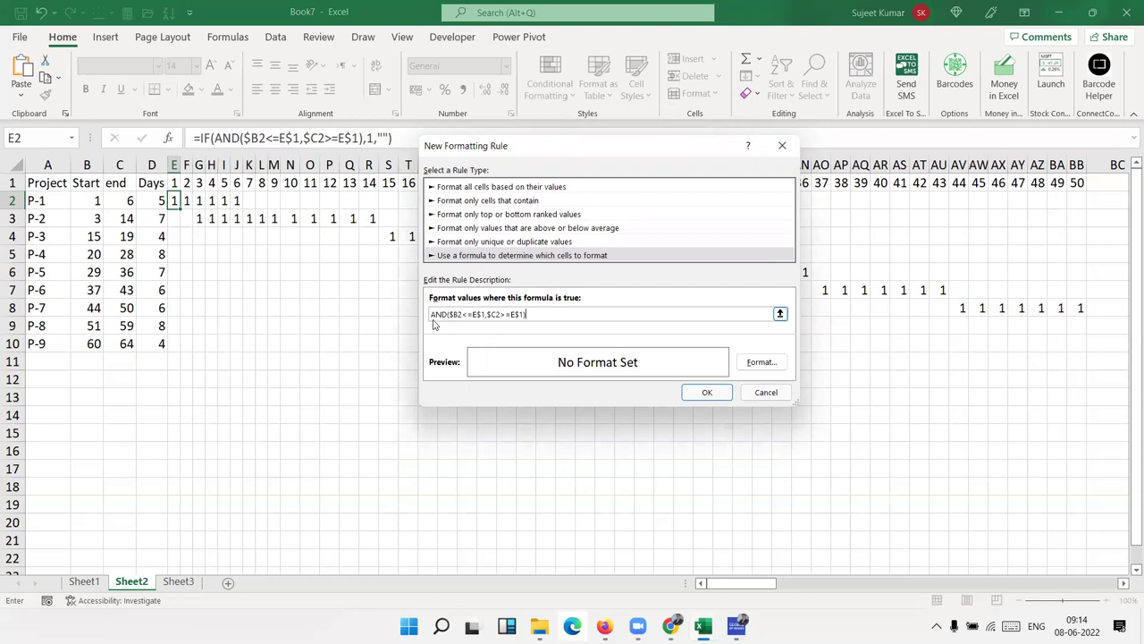
pyautogui.write('=')
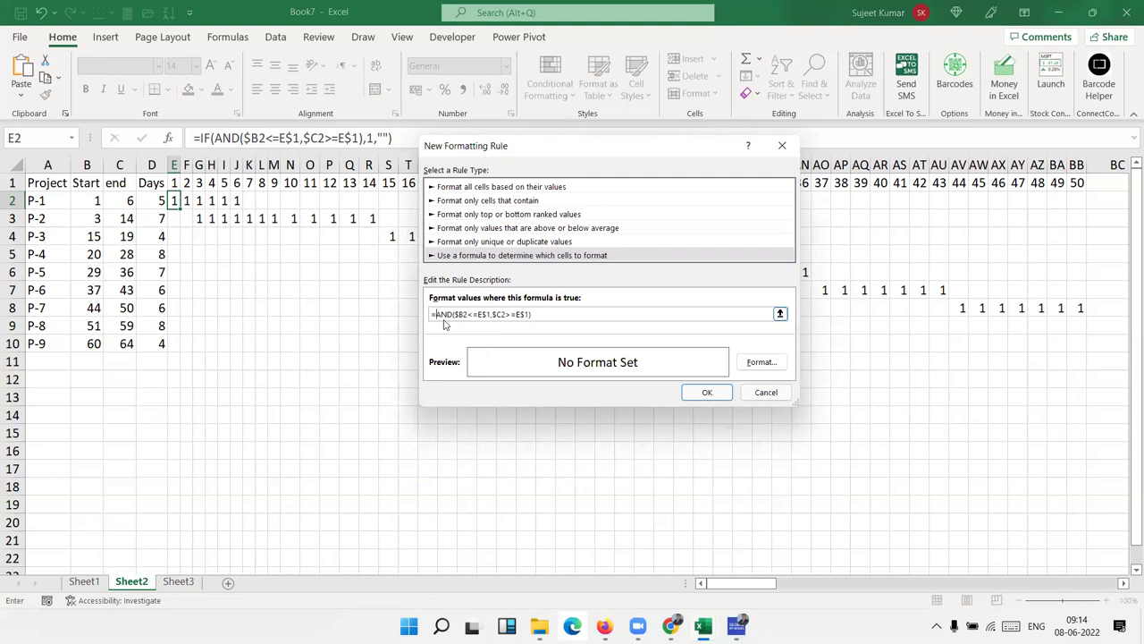
pyautogui.click(761, 362)
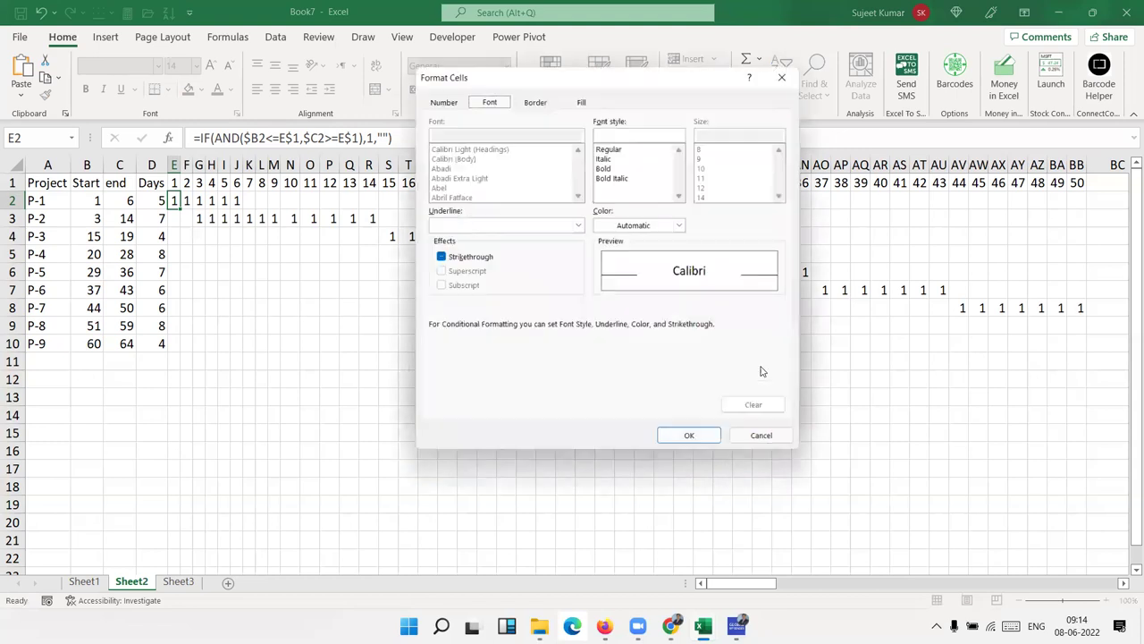
pyautogui.click(582, 96)
pyautogui.click(489, 237)
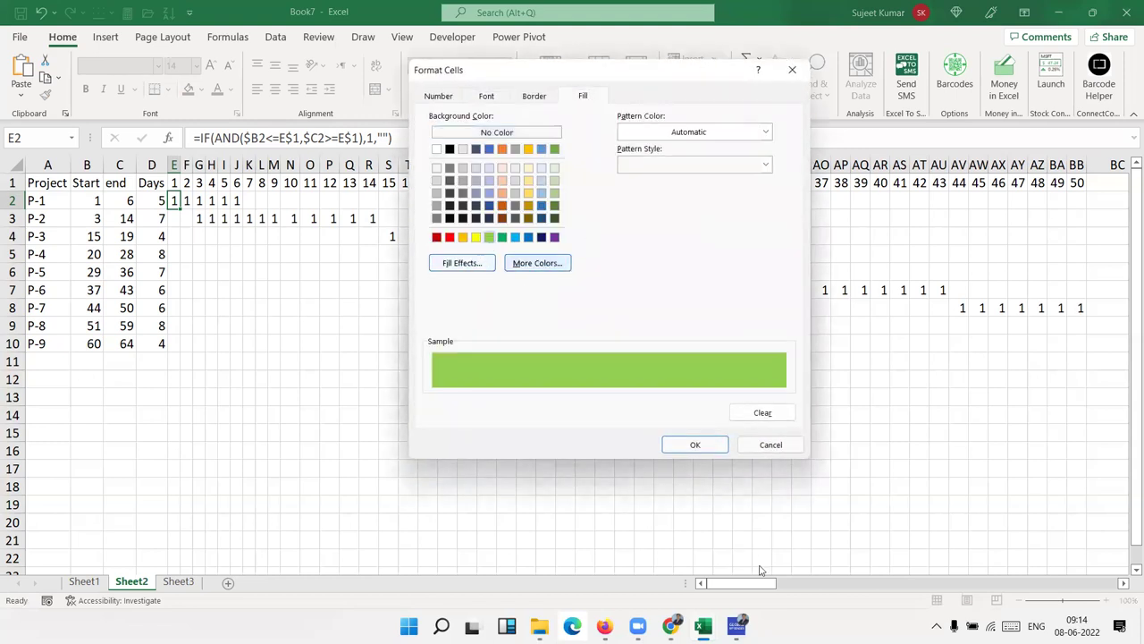
pyautogui.click(699, 448)
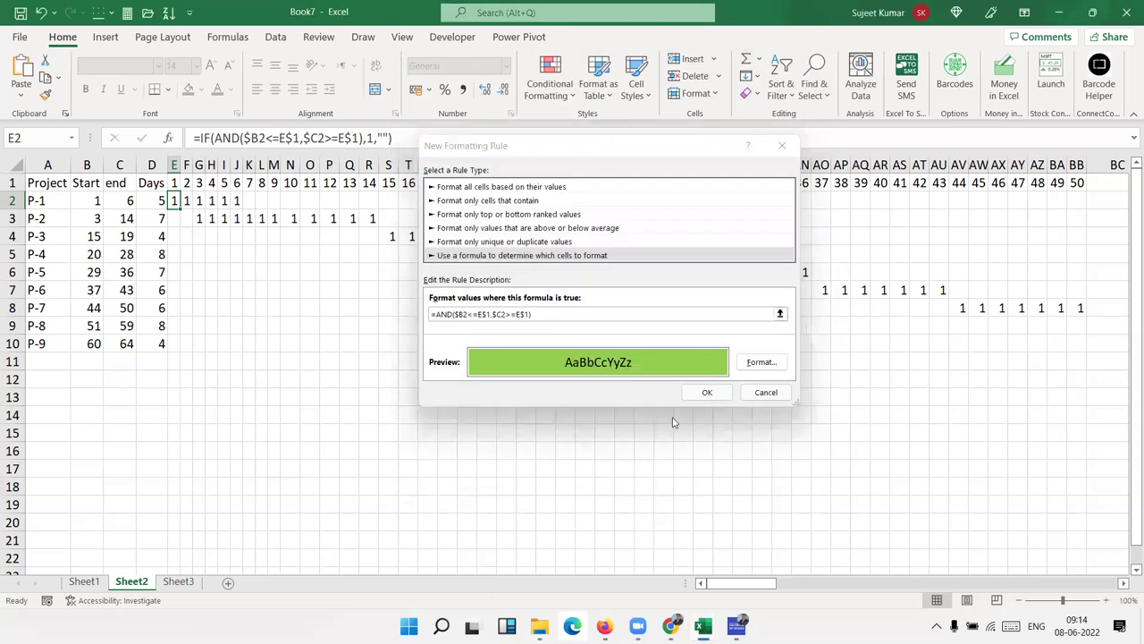
pyautogui.click(706, 393)
pyautogui.click(45, 95)
pyautogui.moveTo(173, 200); pyautogui.dragTo(1069, 344)
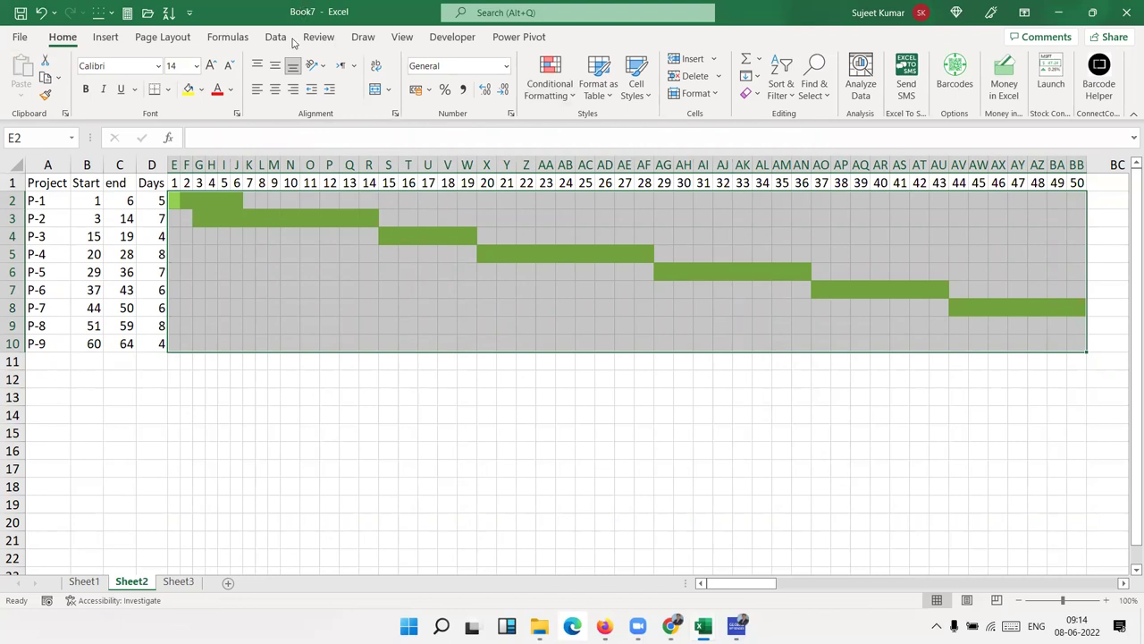
# Step: Hide the sheet gridlines to see the bars clearly
pyautogui.click(162, 37)
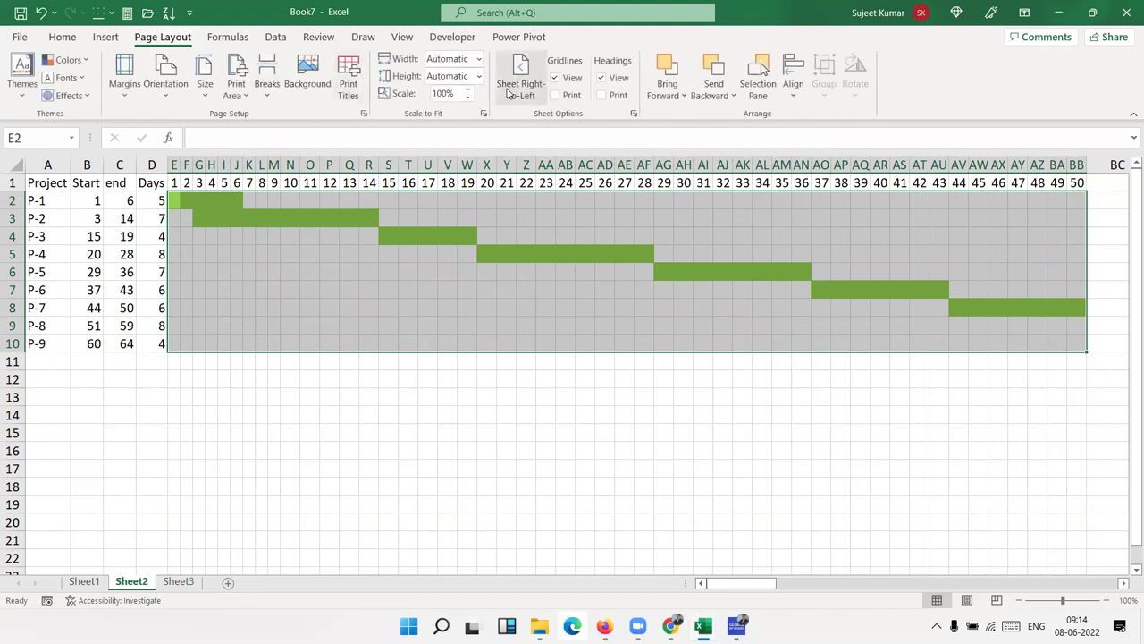
pyautogui.click(560, 79)
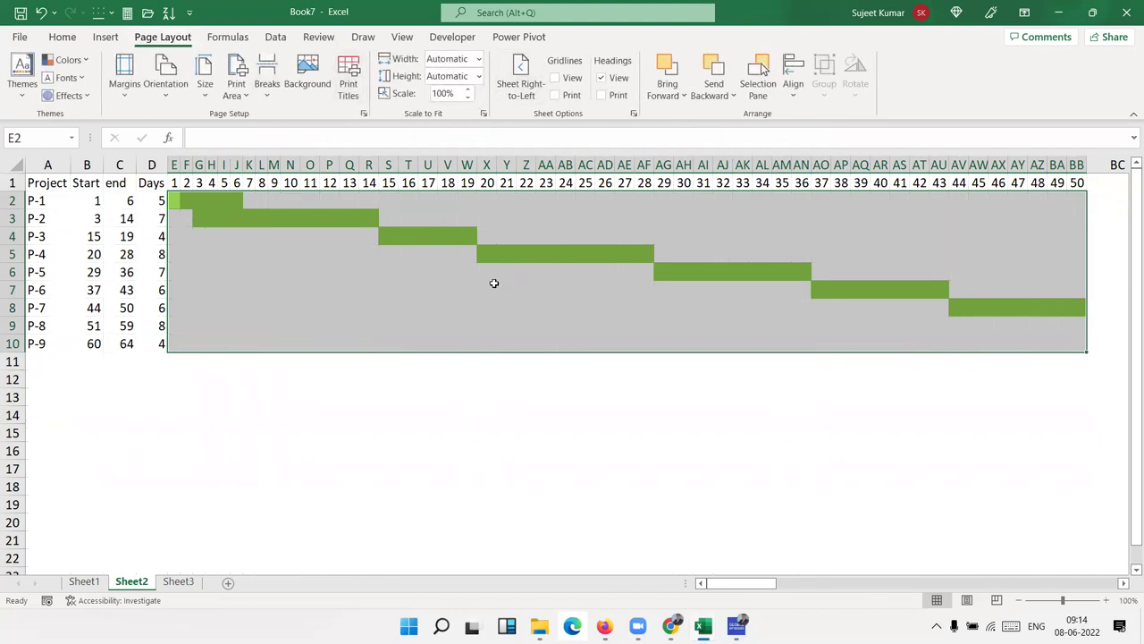
pyautogui.click(488, 288)
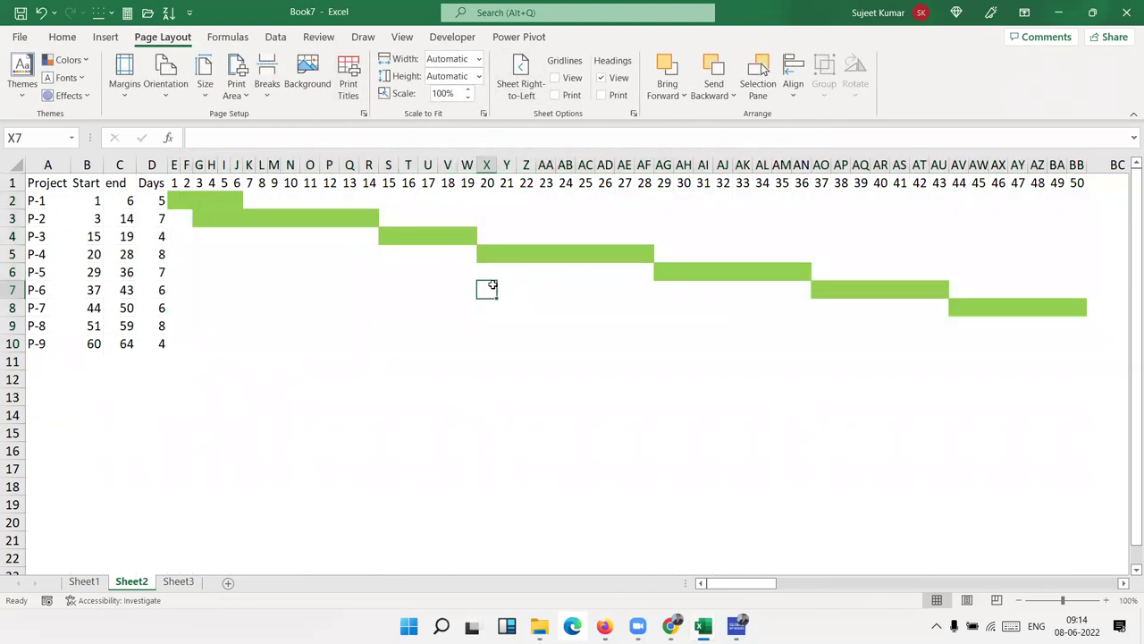
# Step: Convert the Start and end columns B2:C10 to plain values
pyautogui.click(95, 272)
pyautogui.moveTo(94, 203); pyautogui.dragTo(128, 343)
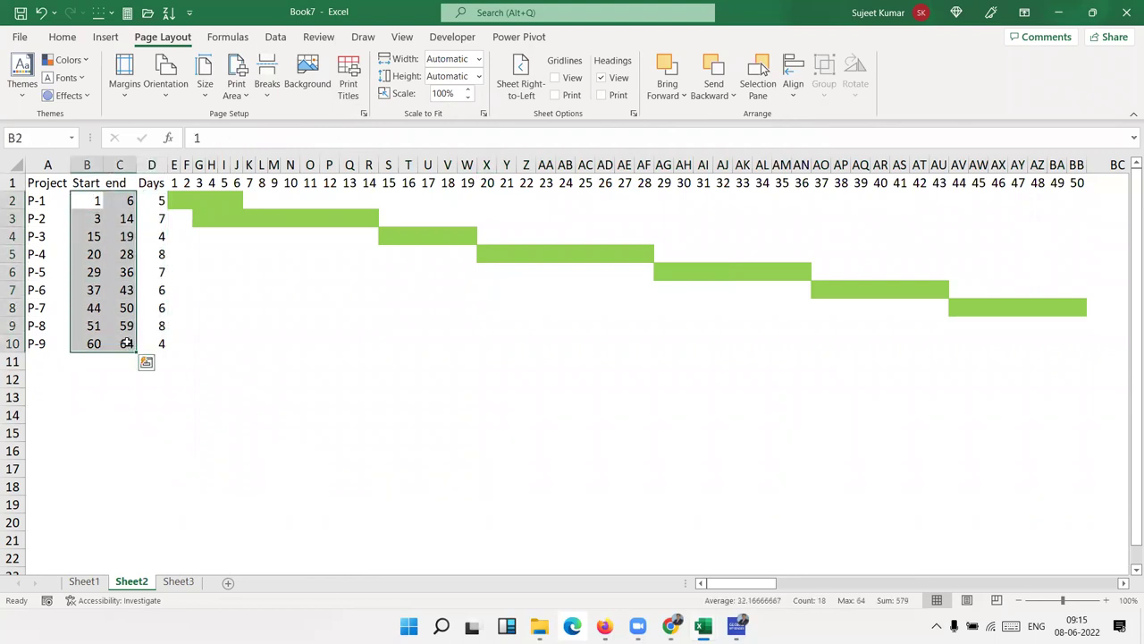
pyautogui.hotkey('ctrl', 'c')
pyautogui.click(62, 37)
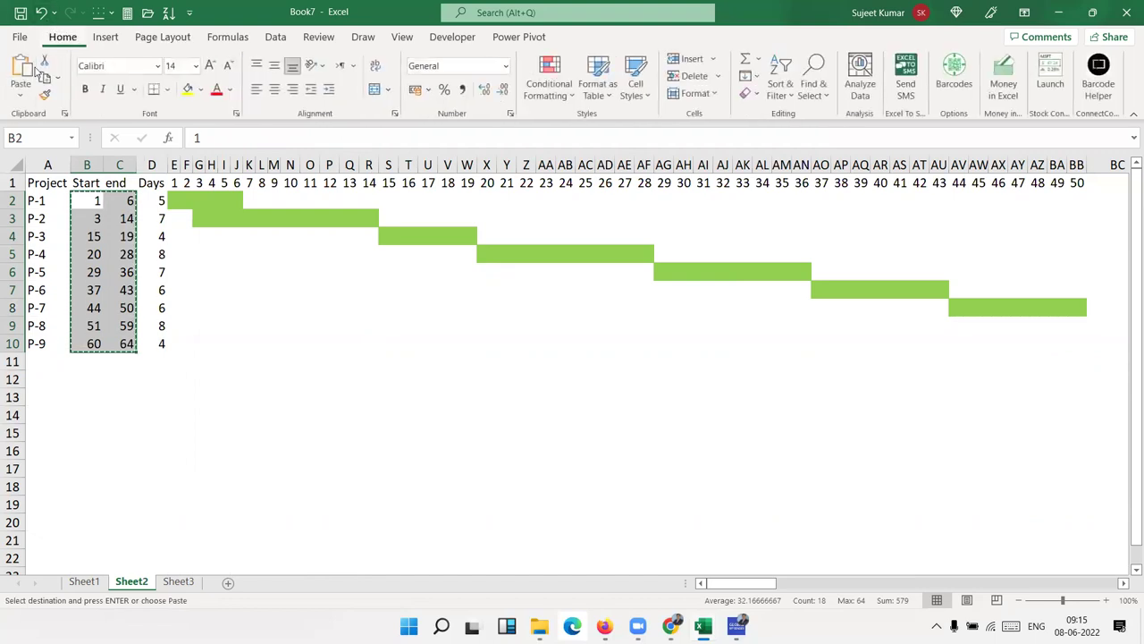
pyautogui.click(20, 95)
pyautogui.click(18, 203)
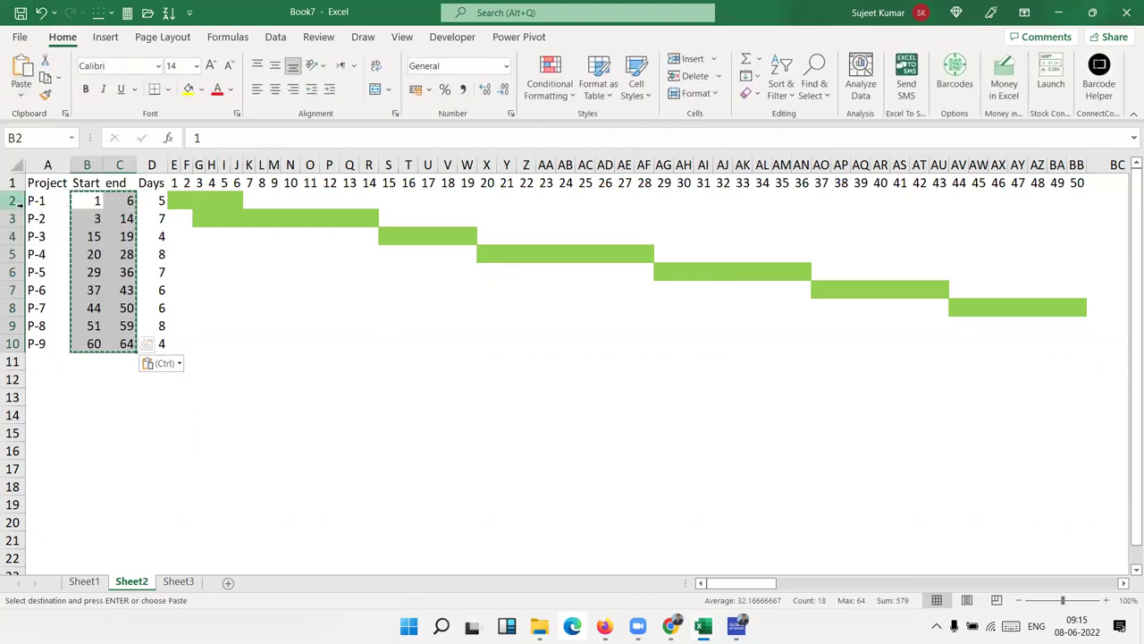
# Step: Set P-4's start day to 14 and check the shifted bar cells
pyautogui.click(94, 255)
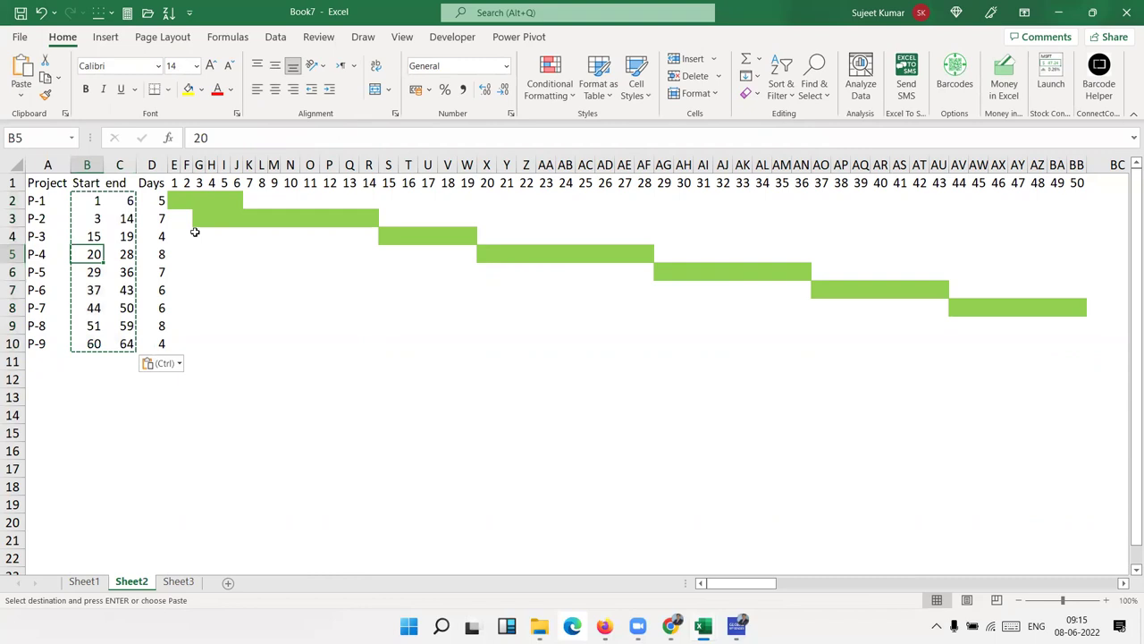
pyautogui.press('Escape')
pyautogui.write('14')
pyautogui.press('Tab')
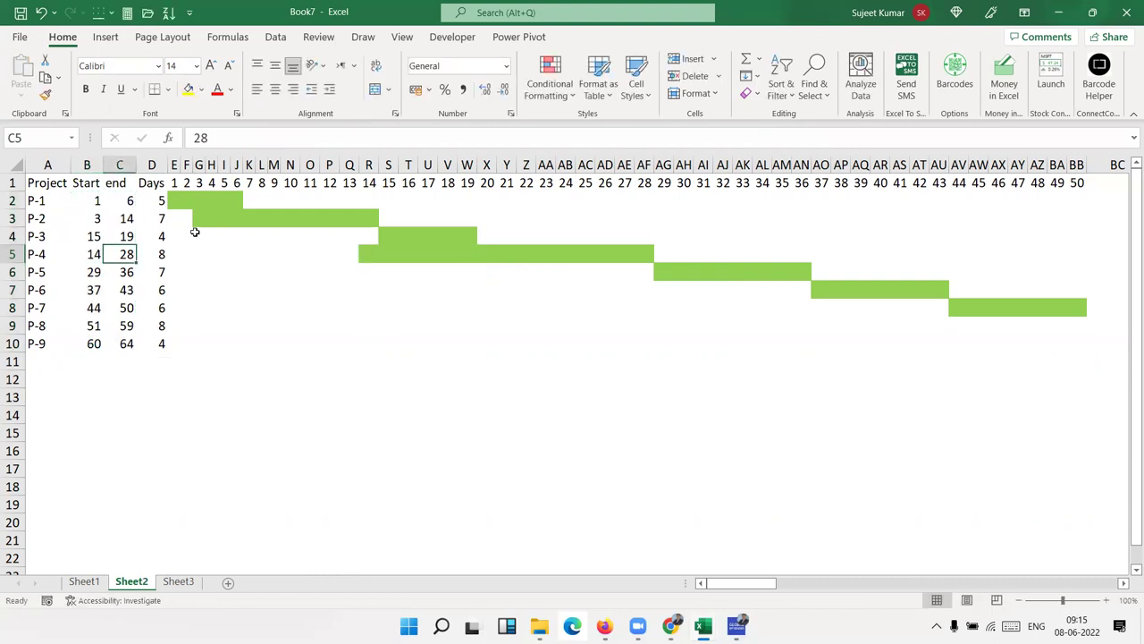
pyautogui.click(259, 202)
pyautogui.click(211, 201)
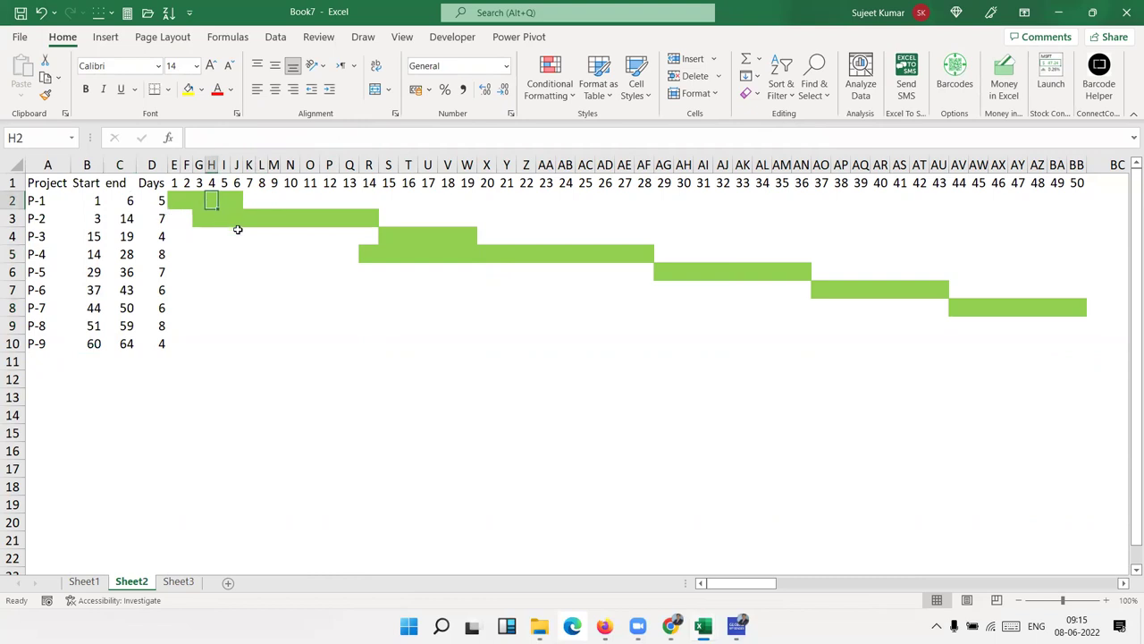
pyautogui.moveTo(403, 237); pyautogui.dragTo(405, 259)
pyautogui.click(205, 204)
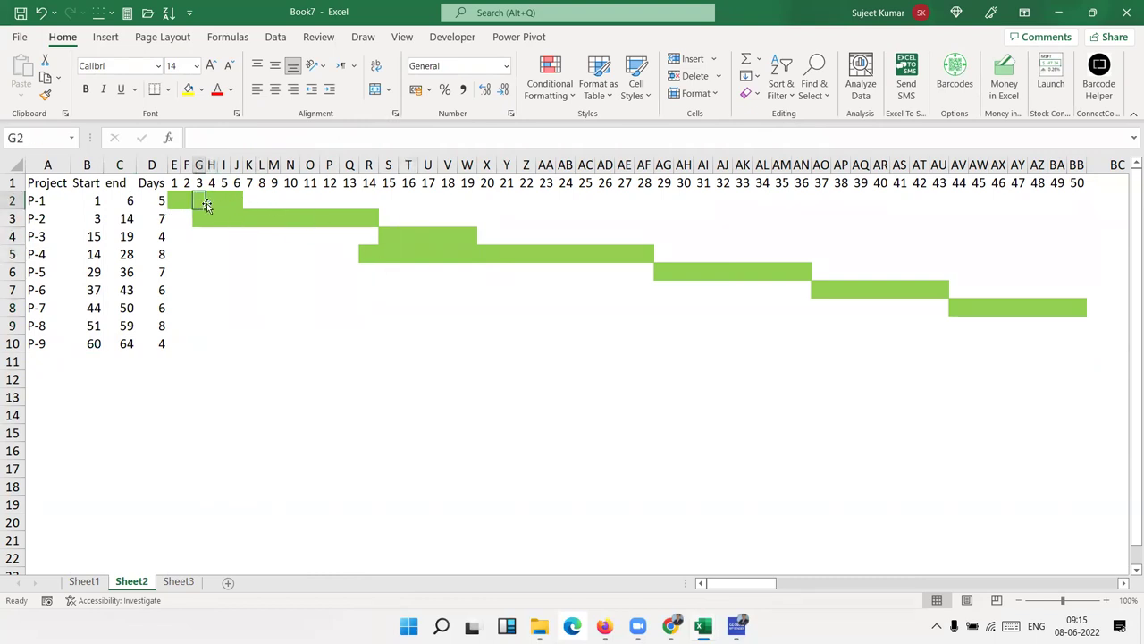
pyautogui.click(550, 80)
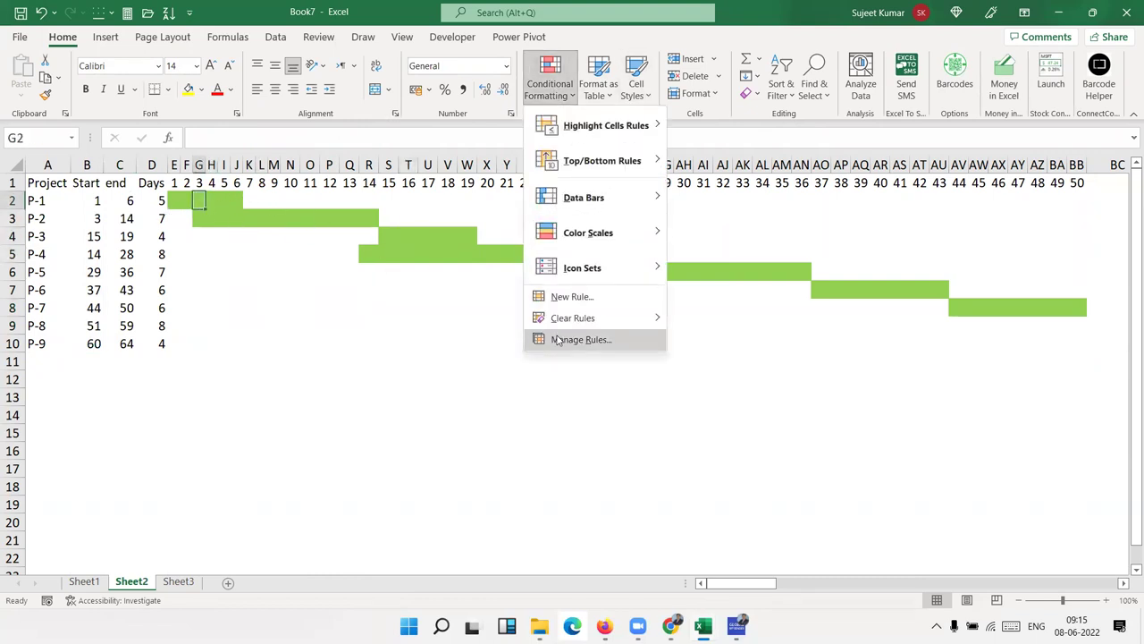
pyautogui.click(556, 339)
pyautogui.doubleClick(444, 256)
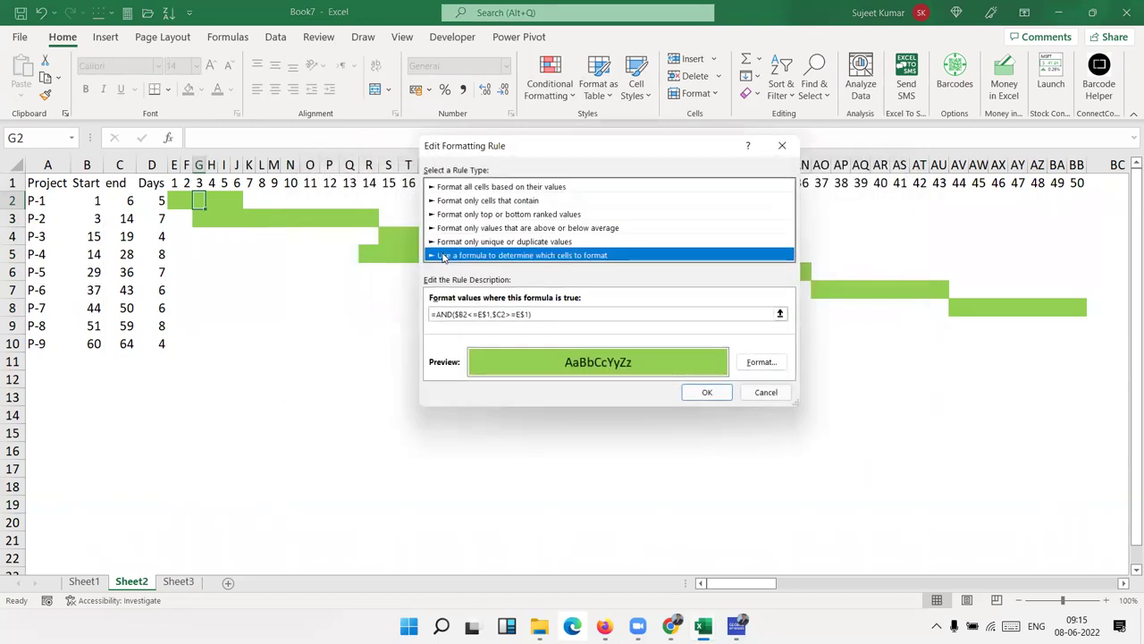
pyautogui.click(761, 369)
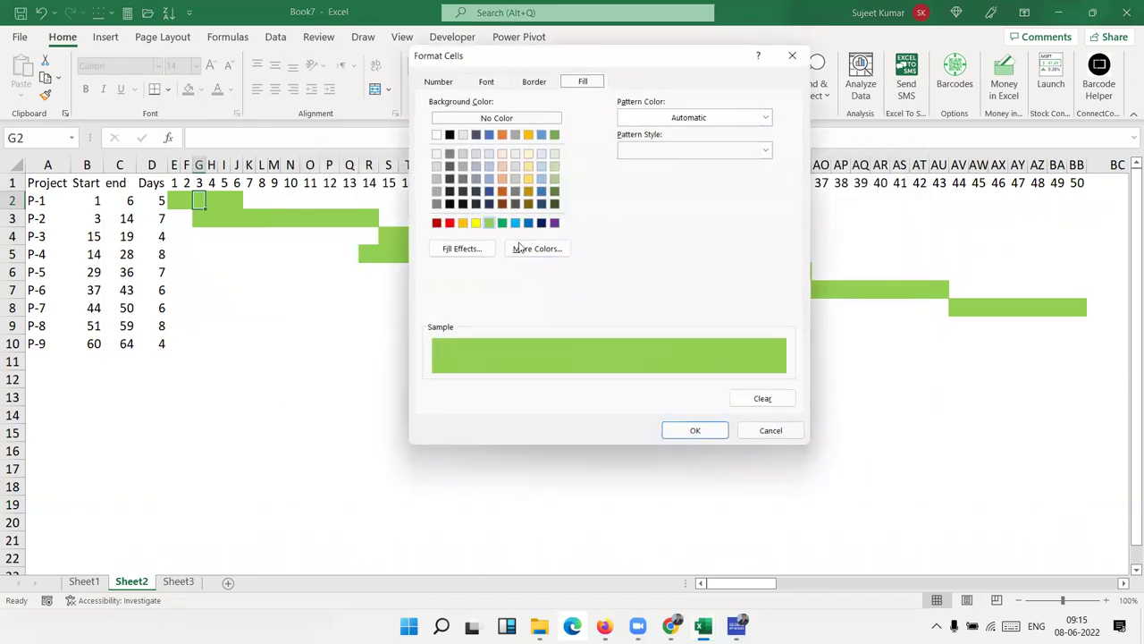
pyautogui.click(490, 82)
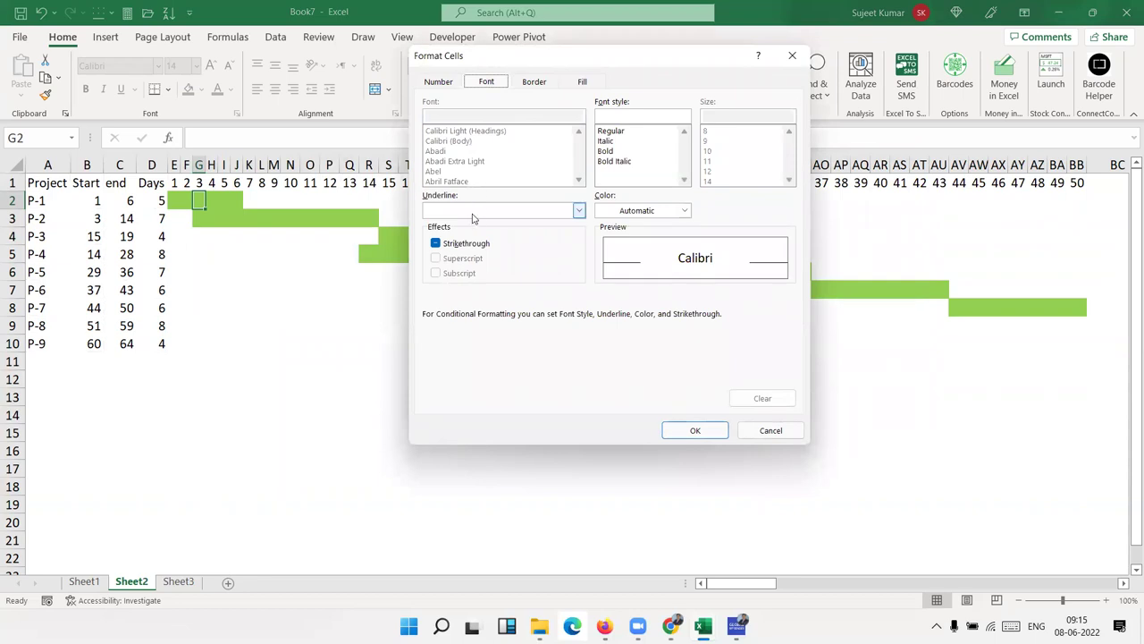
pyautogui.click(540, 86)
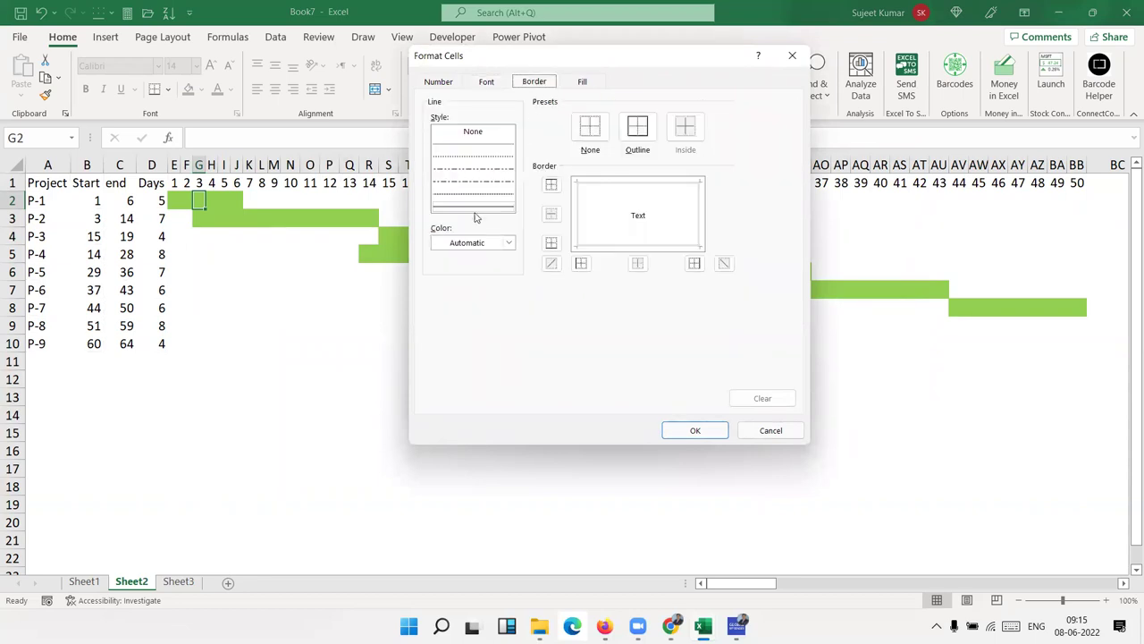
pyautogui.click(508, 242)
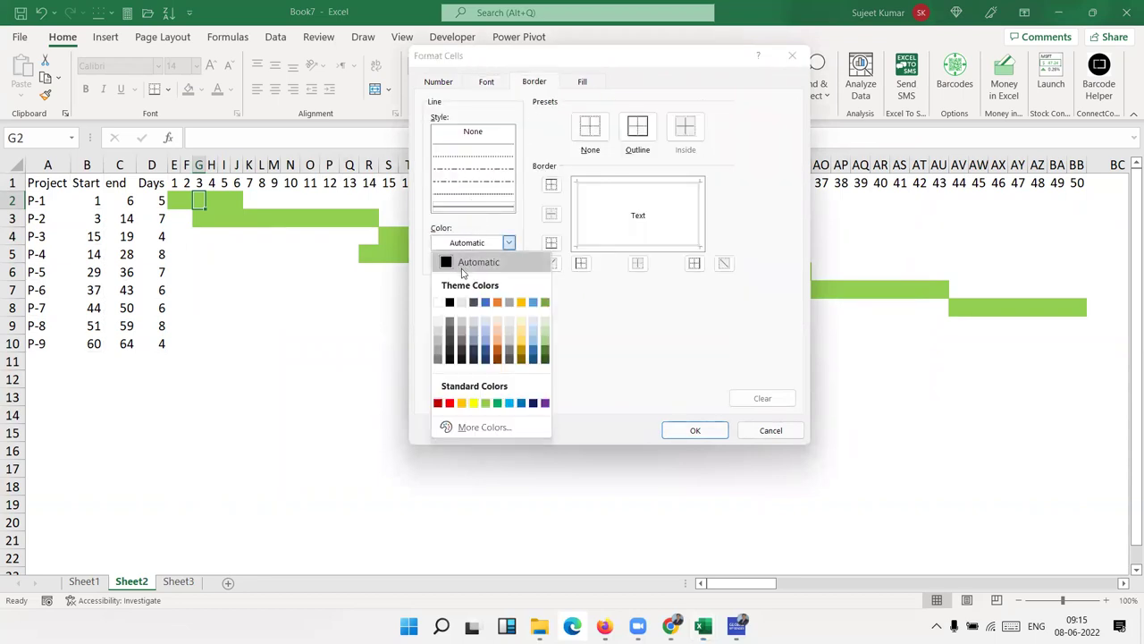
pyautogui.click(438, 323)
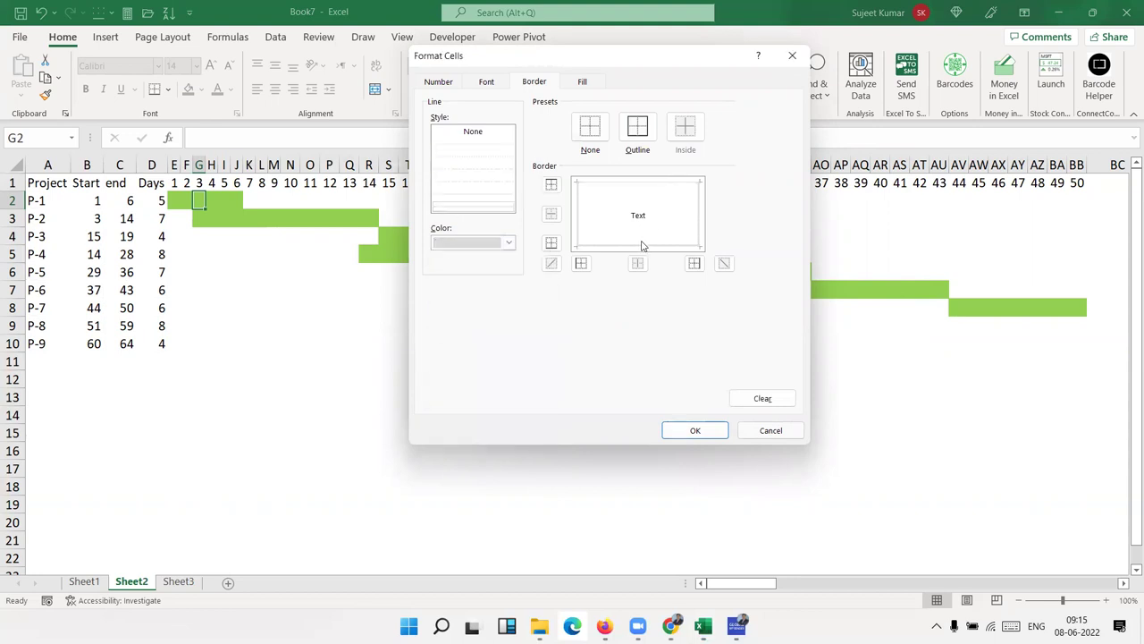
pyautogui.click(690, 430)
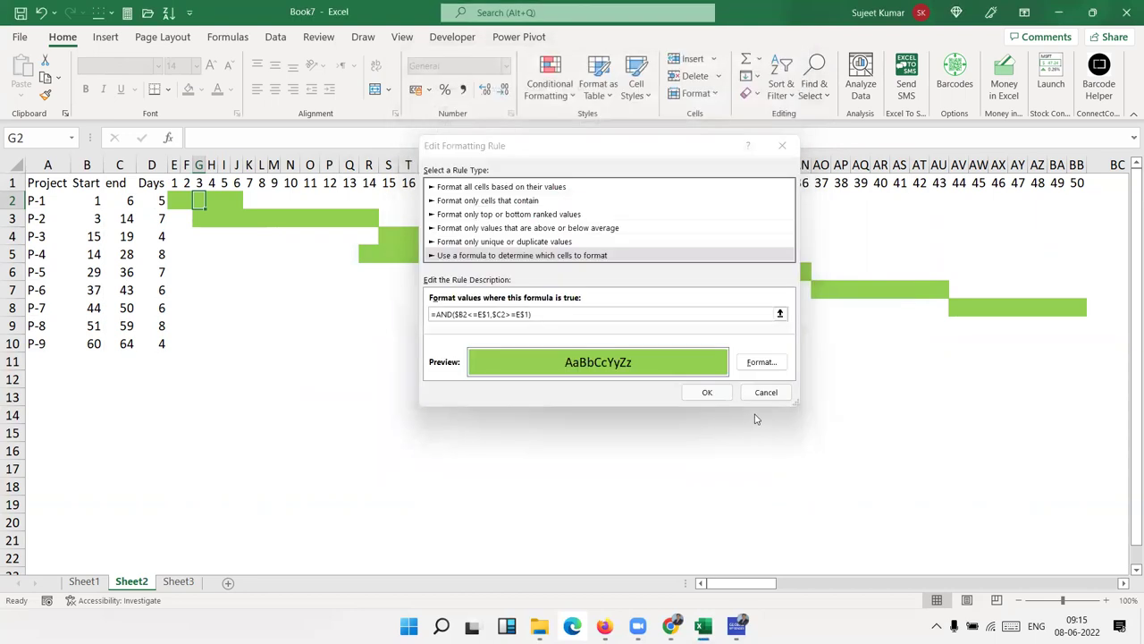
pyautogui.click(690, 394)
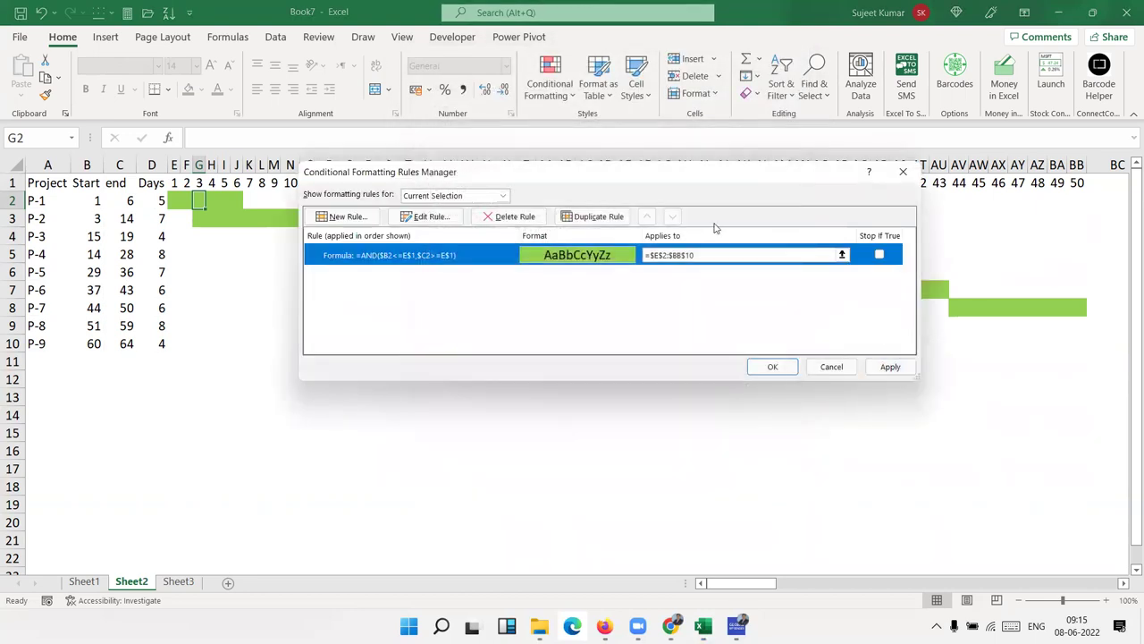
pyautogui.moveTo(662, 174); pyautogui.dragTo(600, 287)
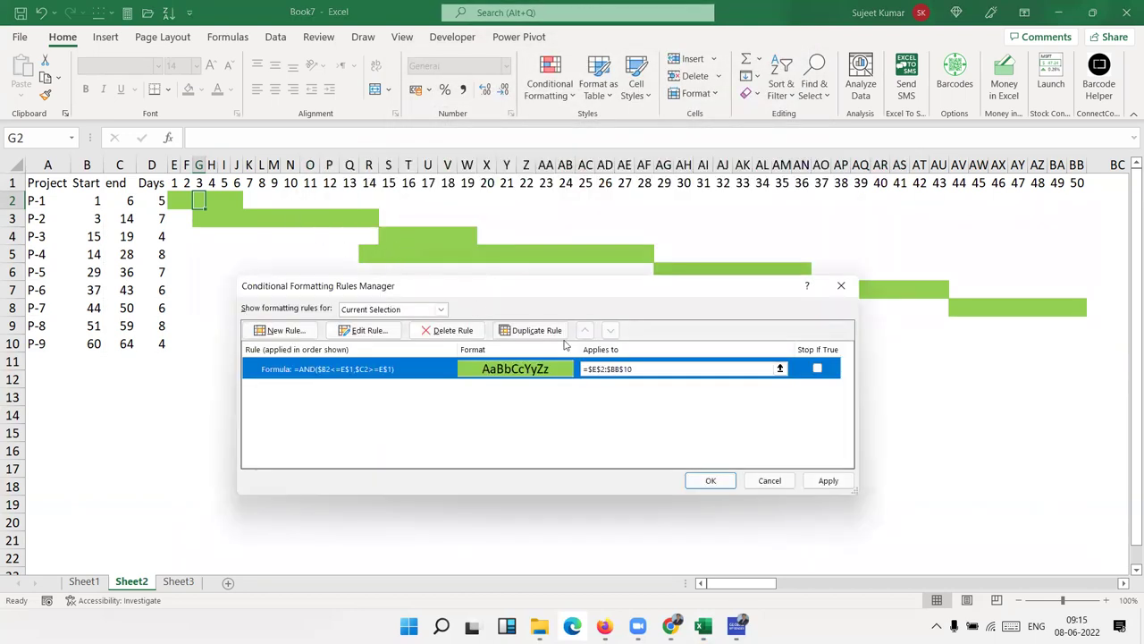
pyautogui.click(830, 481)
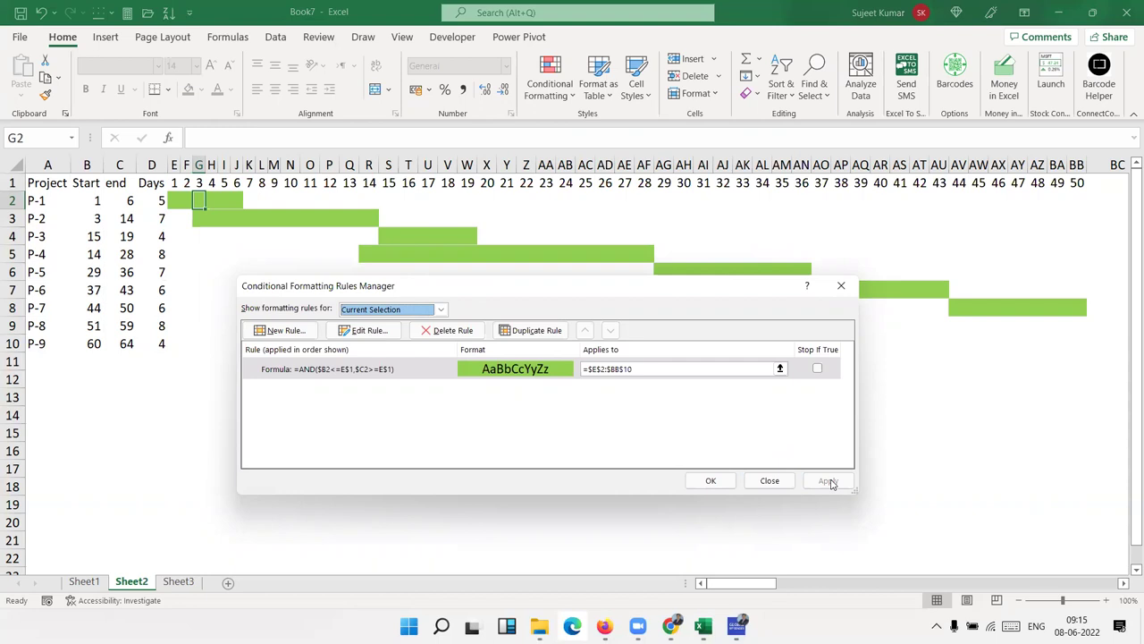
pyautogui.doubleClick(412, 374)
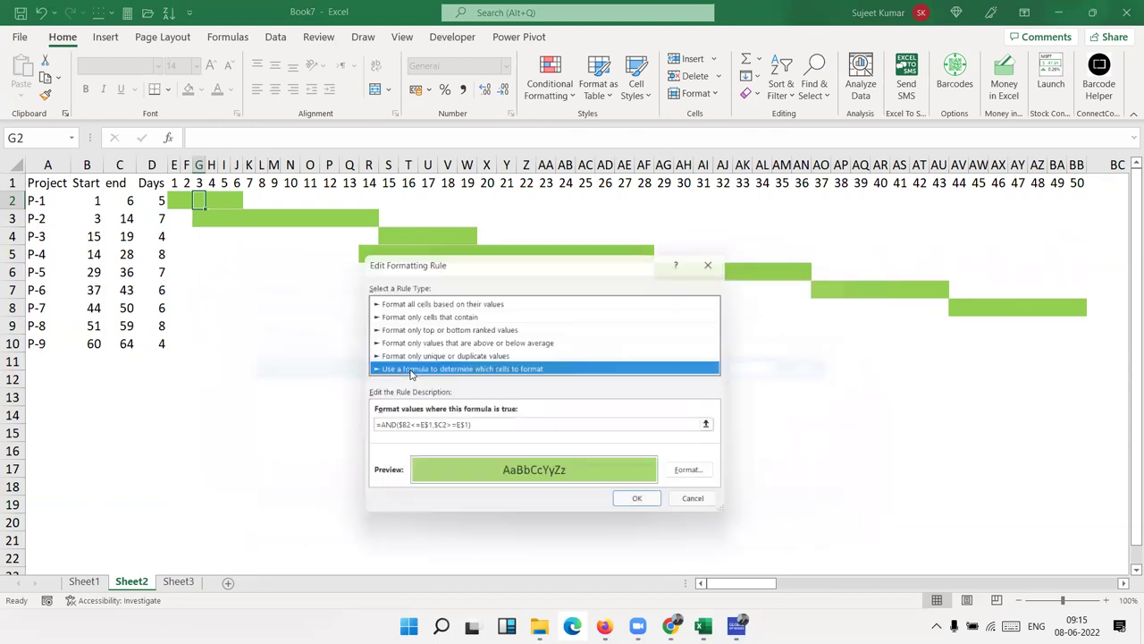
pyautogui.click(686, 478)
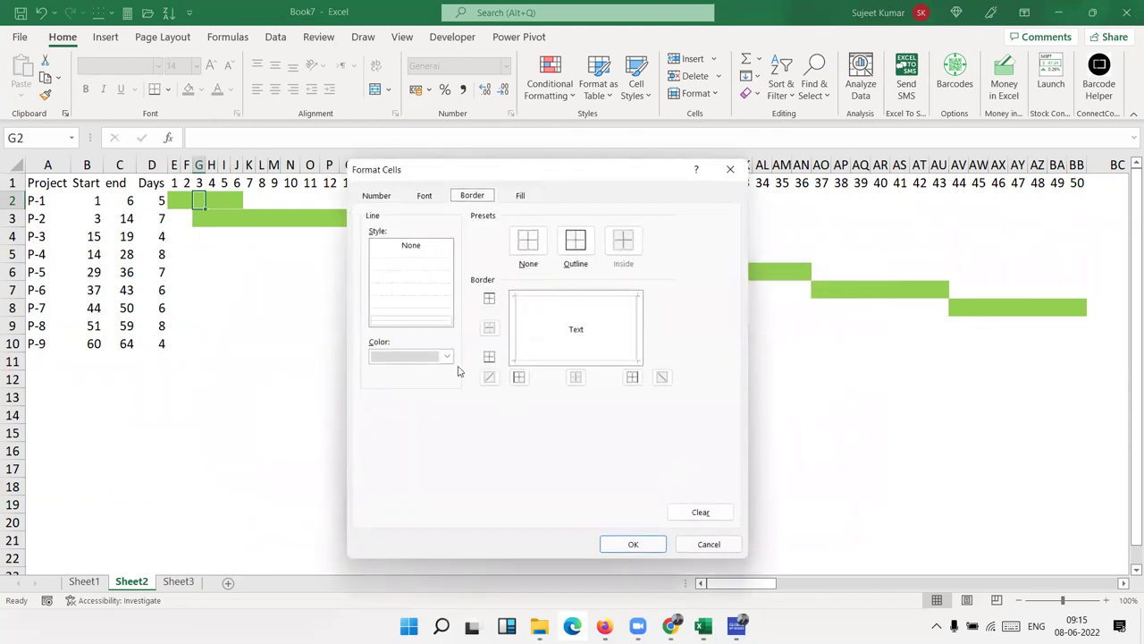
pyautogui.click(416, 322)
pyautogui.click(728, 552)
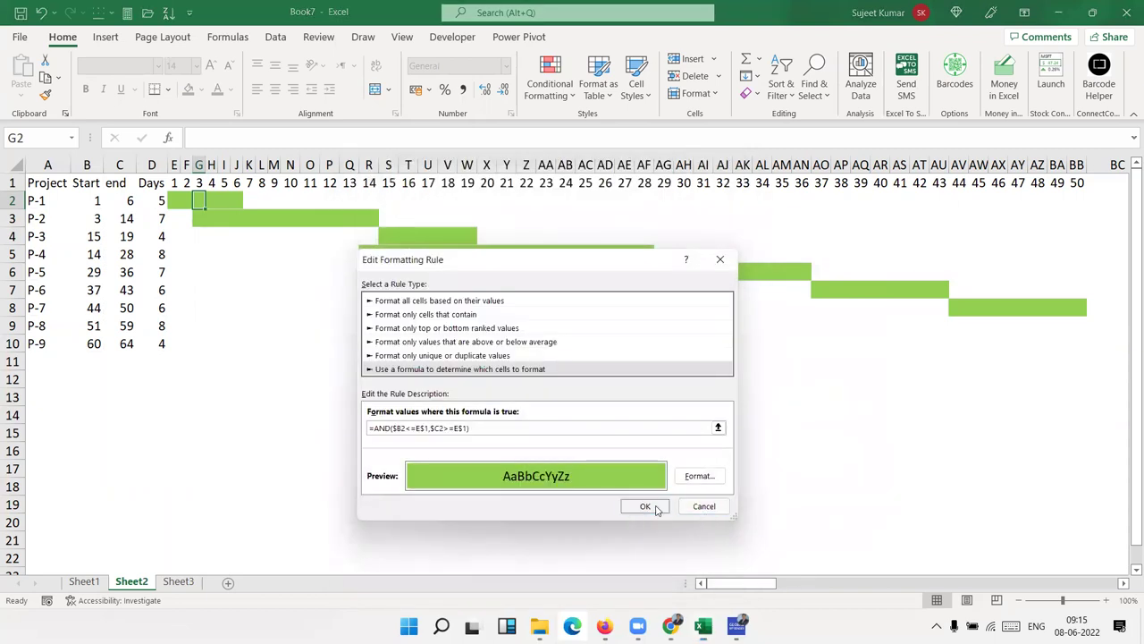
pyautogui.click(644, 506)
# Step: Close the rules list and create a new workbook from the Gantt project planner template
pyautogui.click(714, 481)
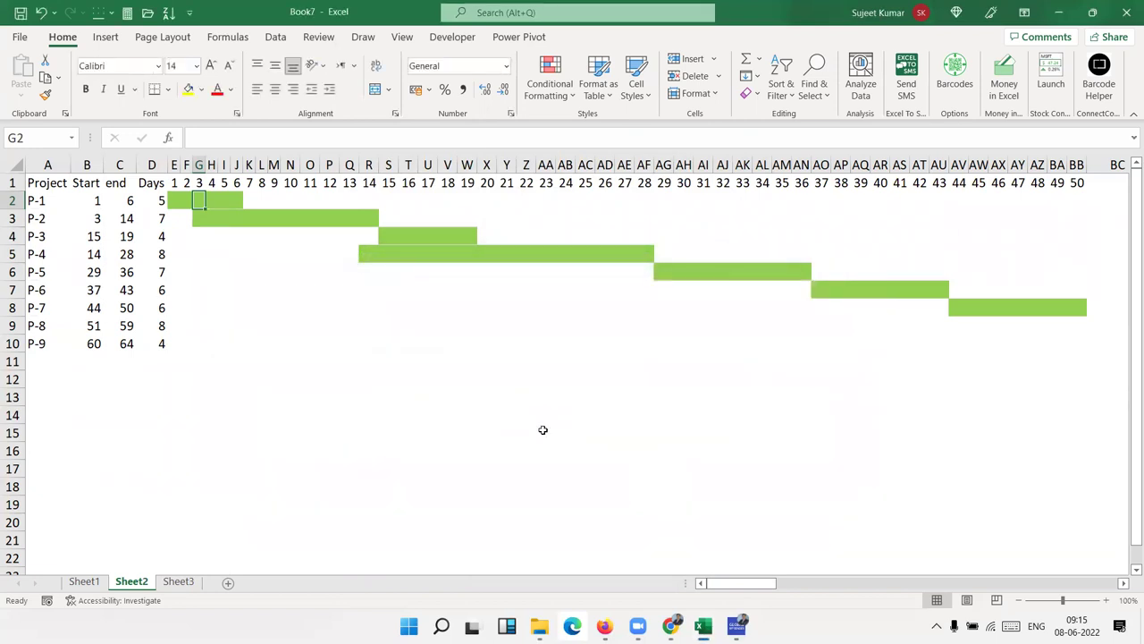
pyautogui.click(503, 414)
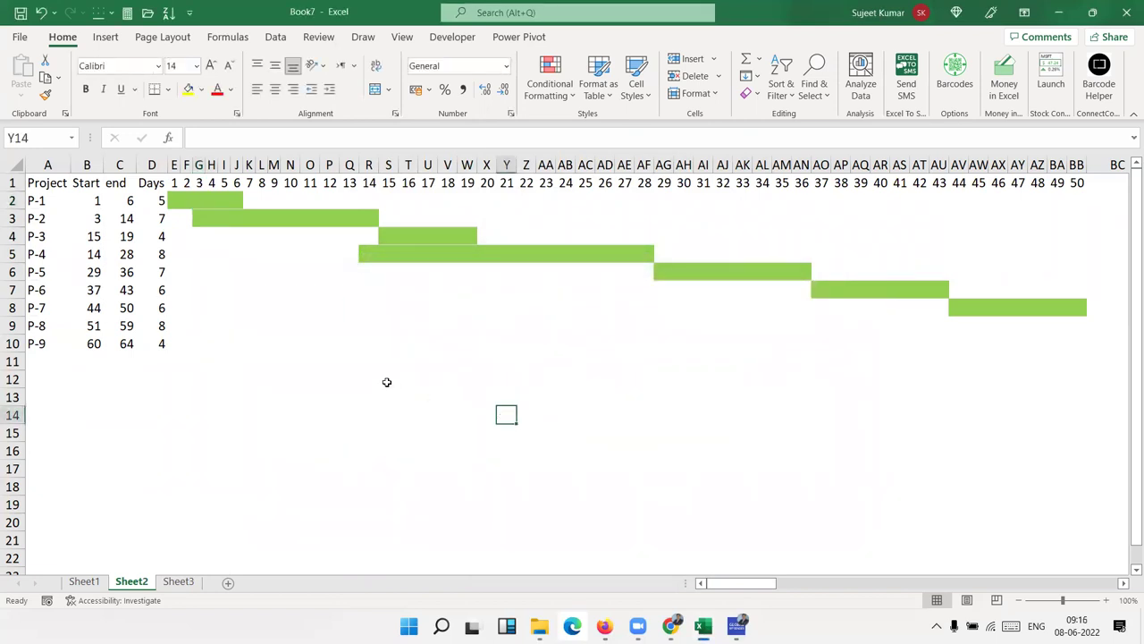
pyautogui.click(18, 37)
pyautogui.click(16, 108)
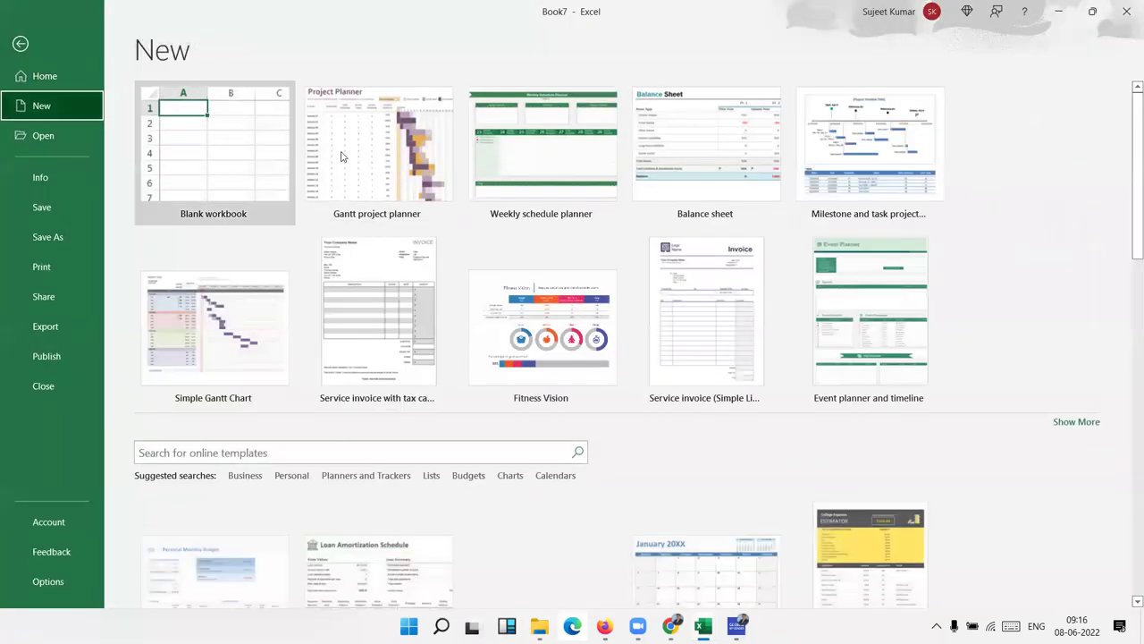
pyautogui.click(376, 166)
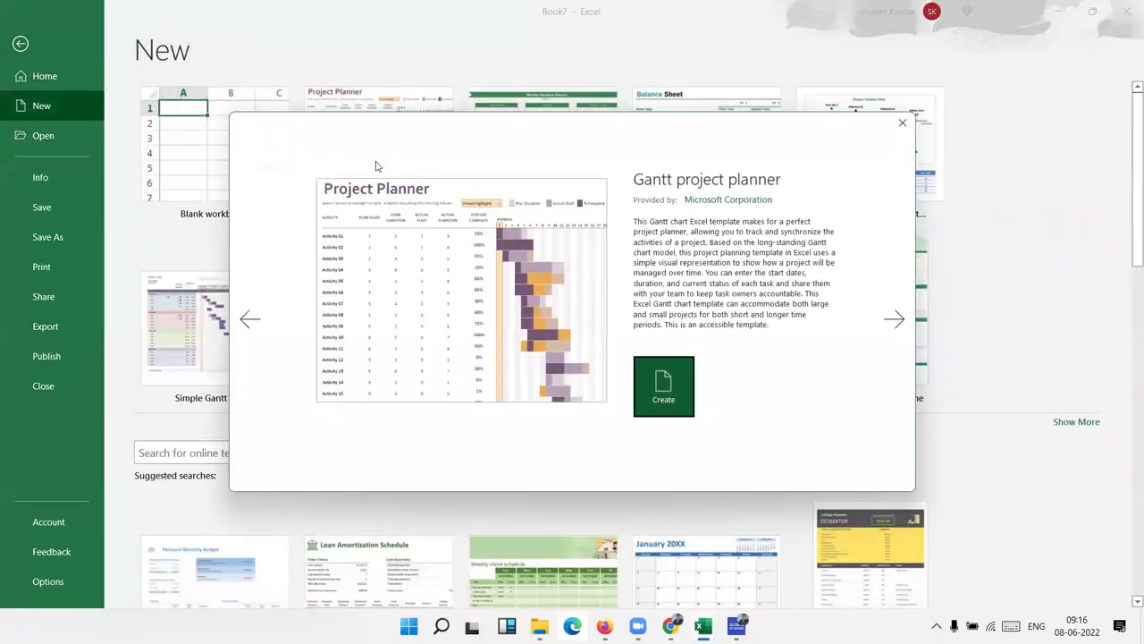
pyautogui.click(682, 409)
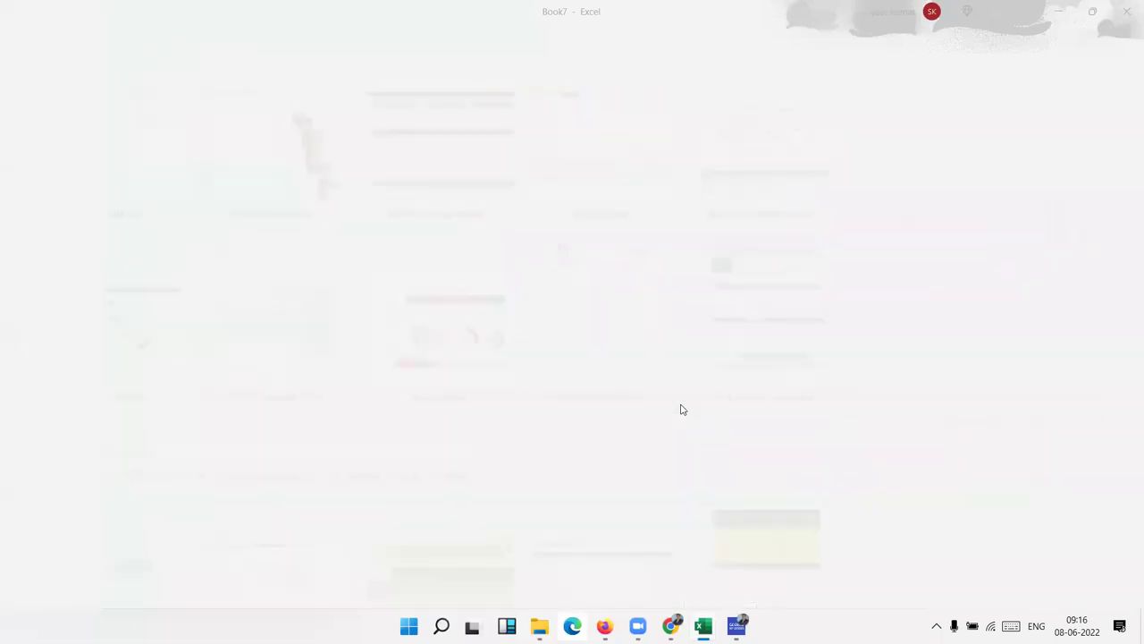
# Step: Inspect Activity 01's plan, actual and percent-complete values and the chart cells
pyautogui.click(379, 359)
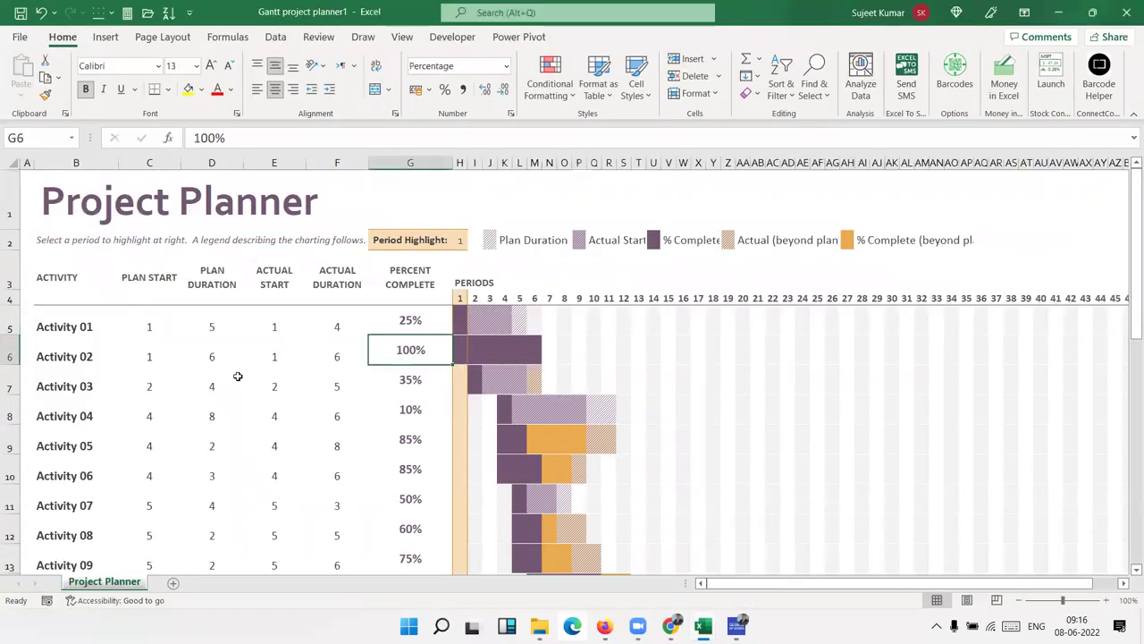
pyautogui.click(145, 327)
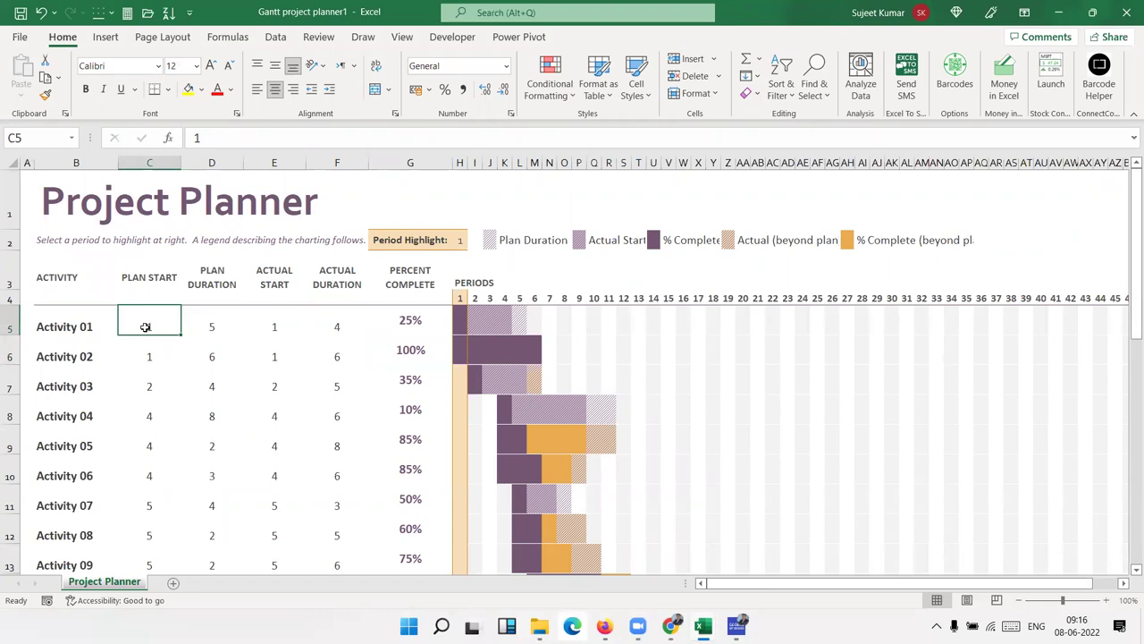
pyautogui.click(198, 322)
pyautogui.click(257, 335)
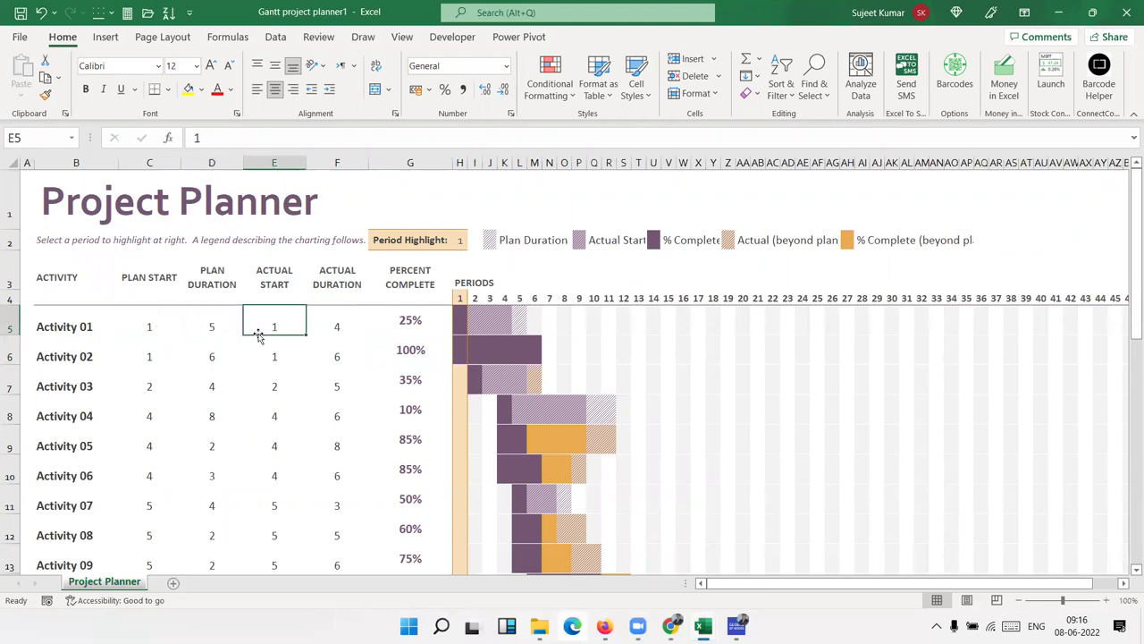
pyautogui.click(327, 325)
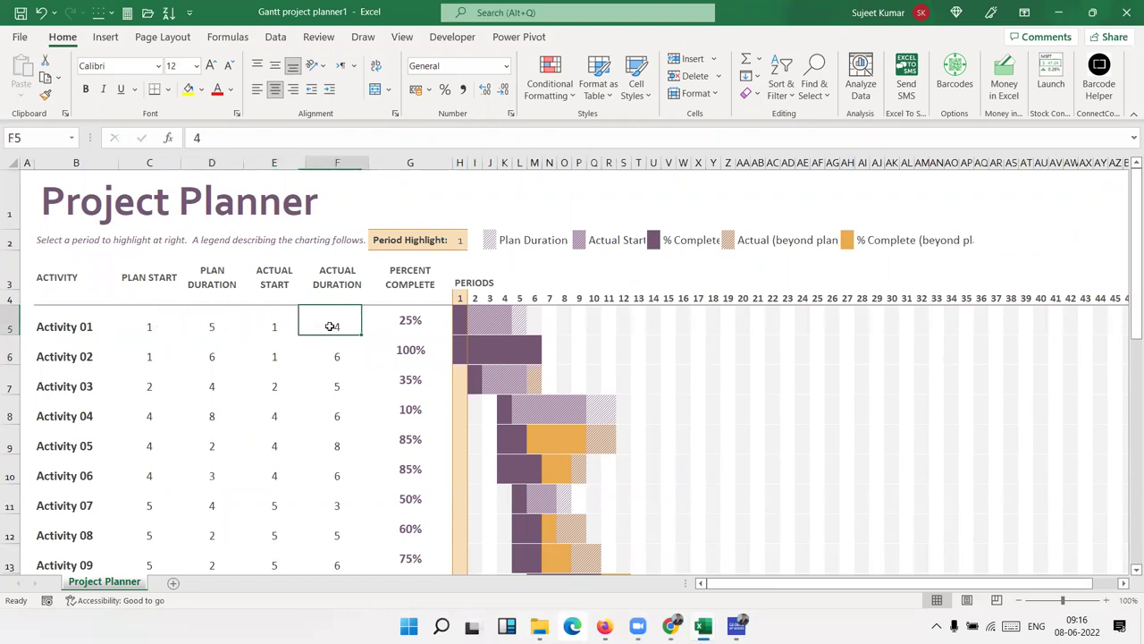
pyautogui.click(414, 322)
pyautogui.click(482, 333)
pyautogui.click(505, 348)
pyautogui.click(532, 379)
pyautogui.click(493, 404)
pyautogui.click(460, 320)
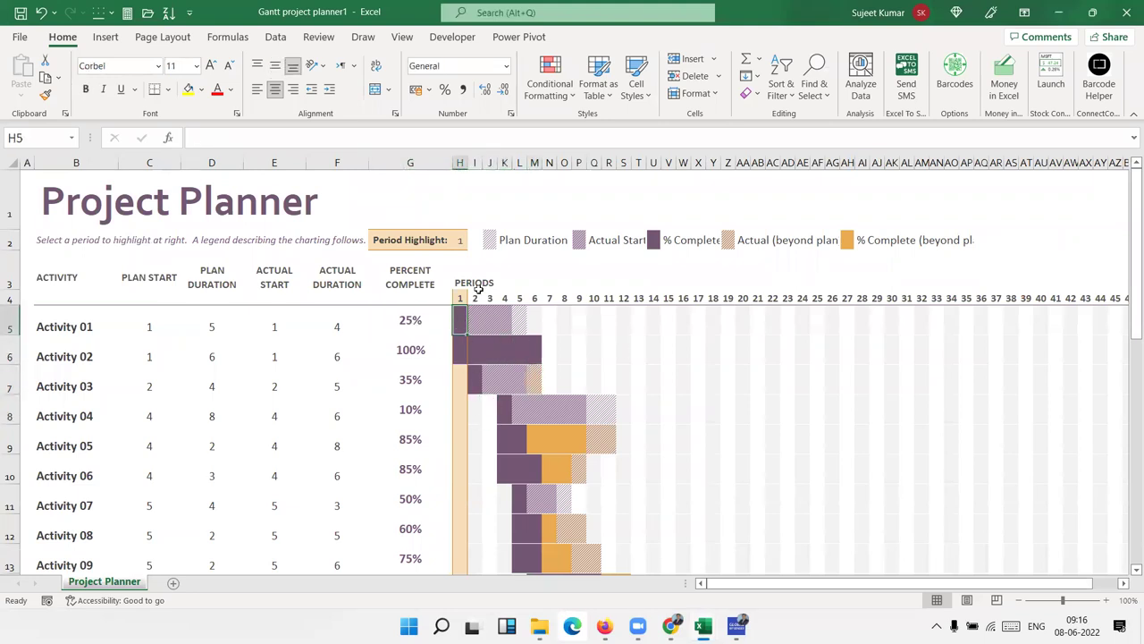
pyautogui.click(550, 85)
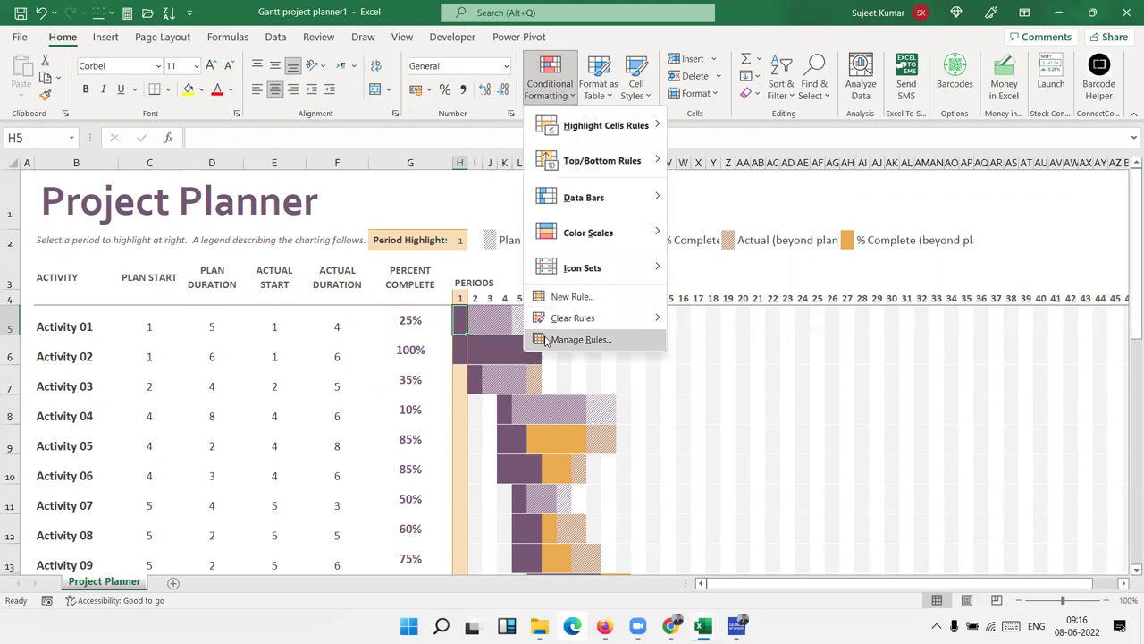
# Step: Open the template's =PercentComplete rule for review, then close it and the rules list unchanged
pyautogui.click(558, 337)
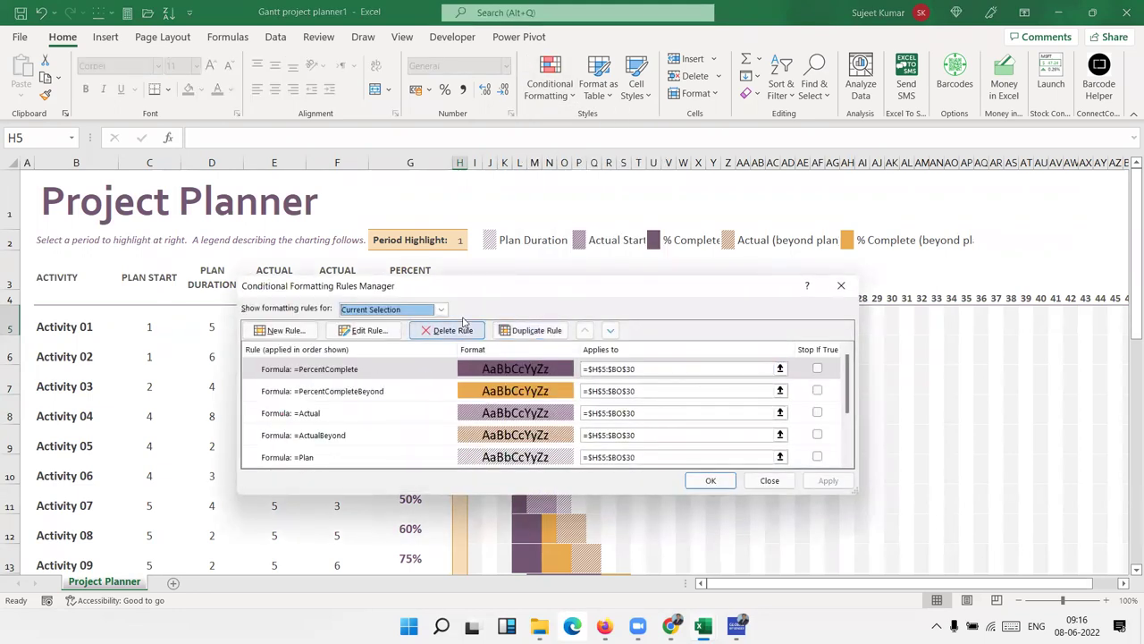
pyautogui.moveTo(550, 291); pyautogui.dragTo(666, 182)
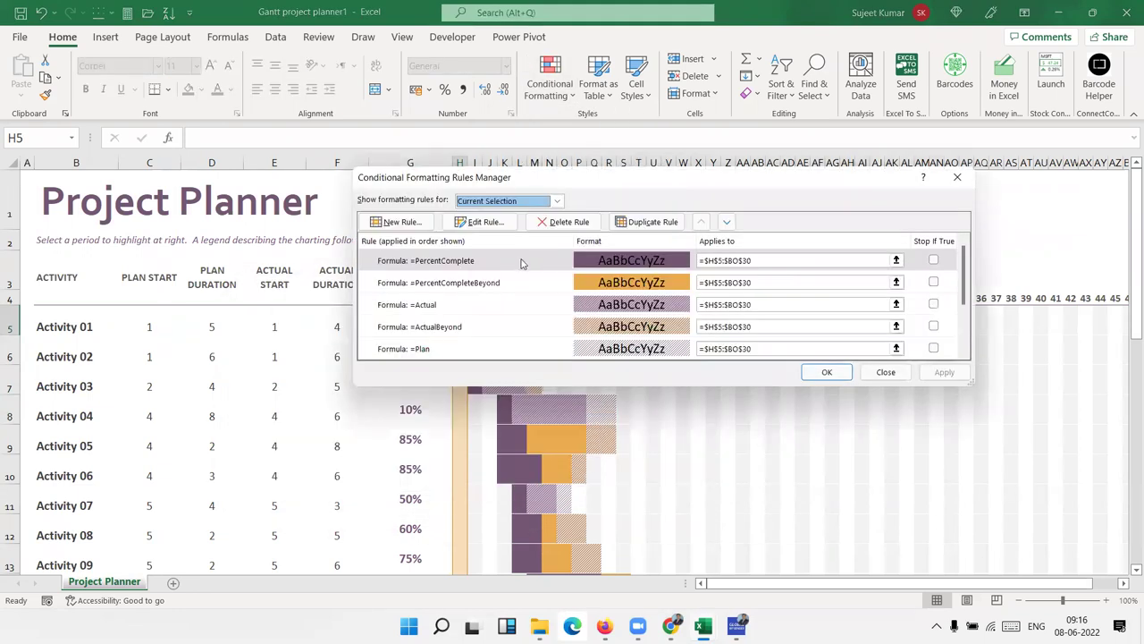
pyautogui.click(524, 260)
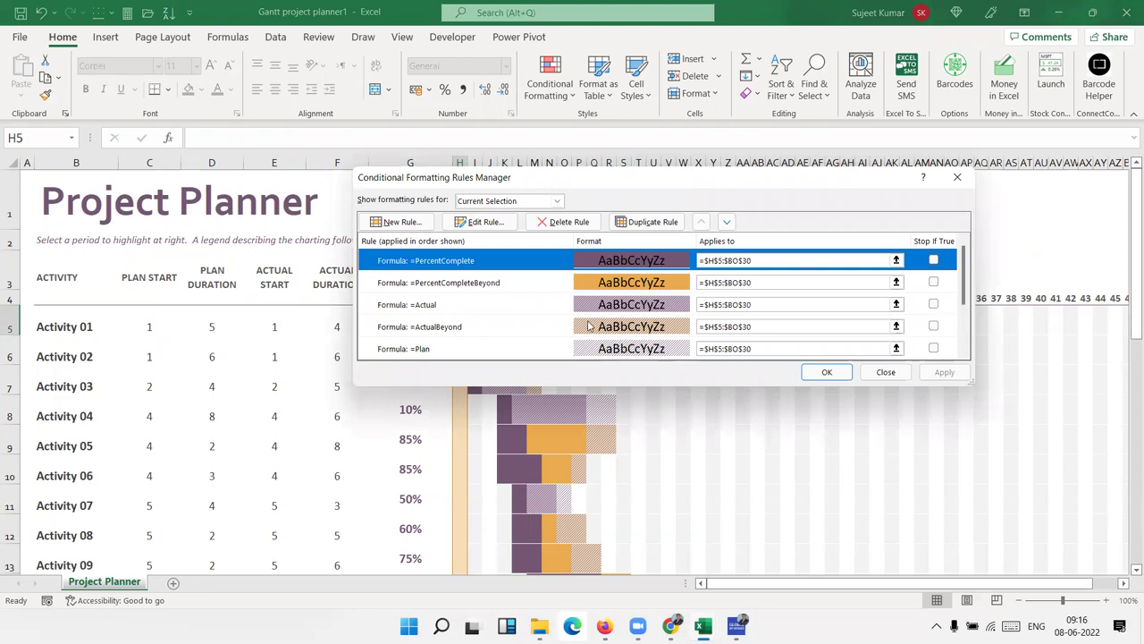
pyautogui.doubleClick(509, 264)
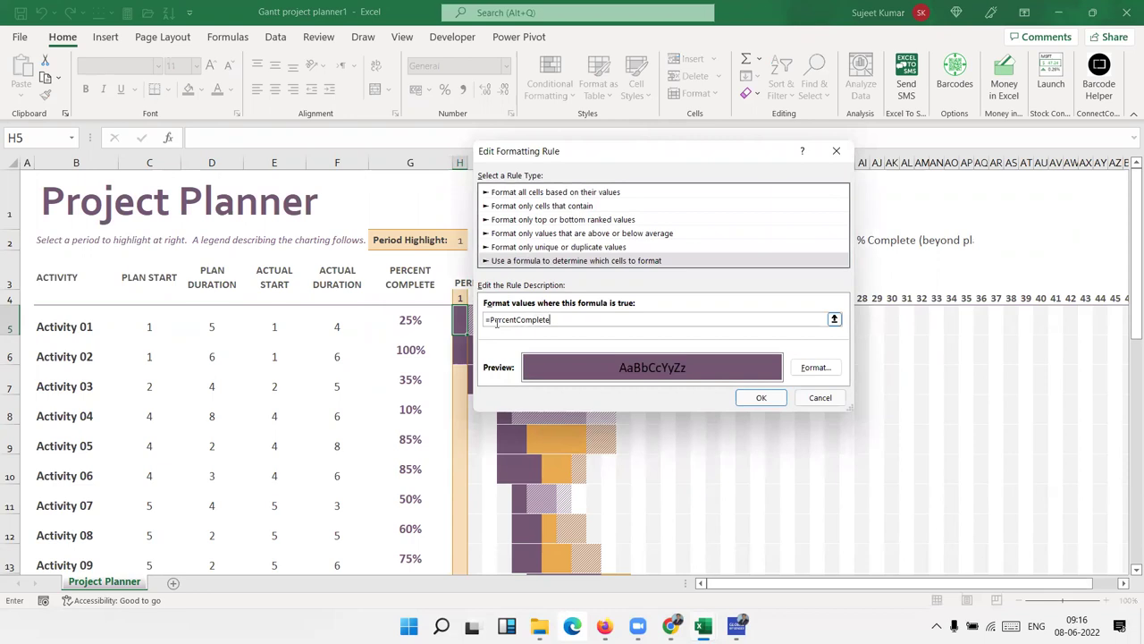
pyautogui.press('Return')
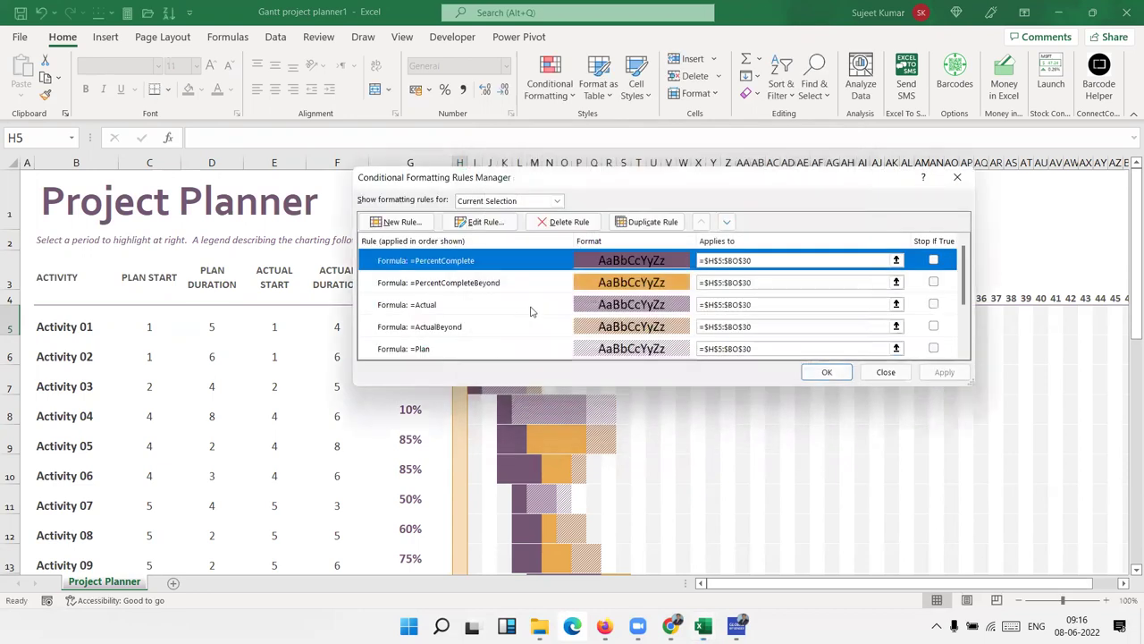
pyautogui.press('Return')
pyautogui.click(227, 37)
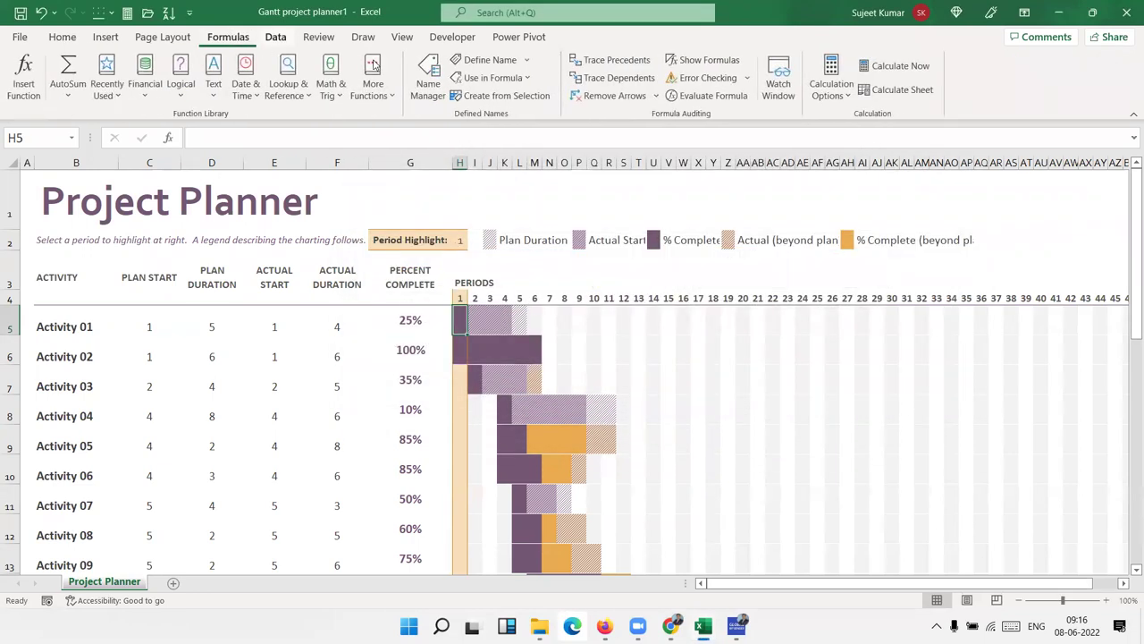
pyautogui.click(438, 95)
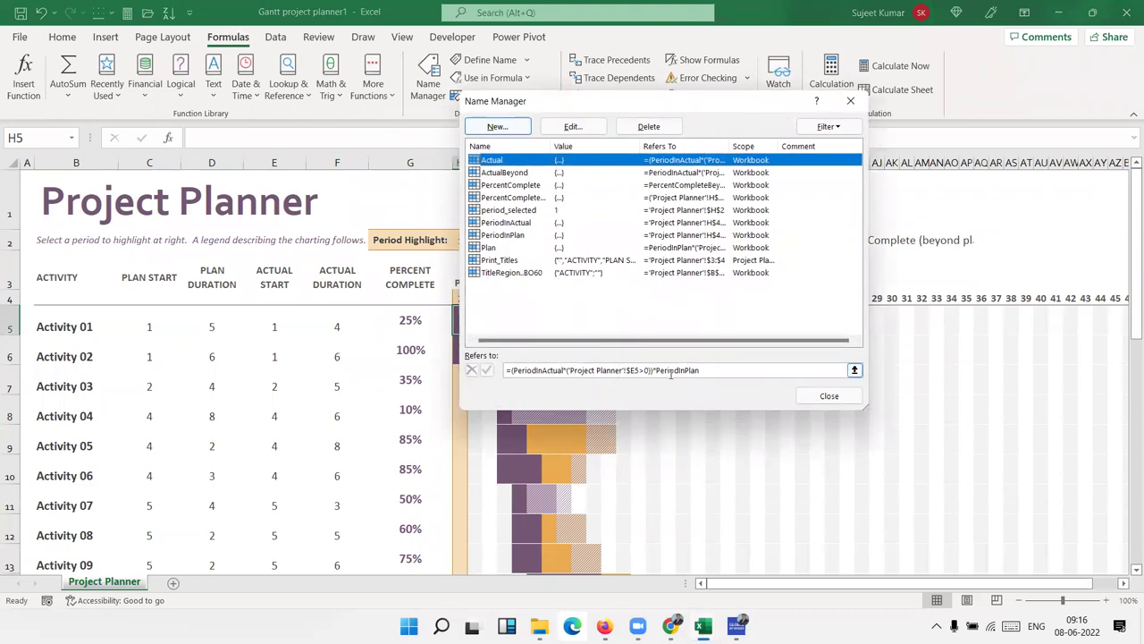
pyautogui.click(510, 172)
pyautogui.click(509, 185)
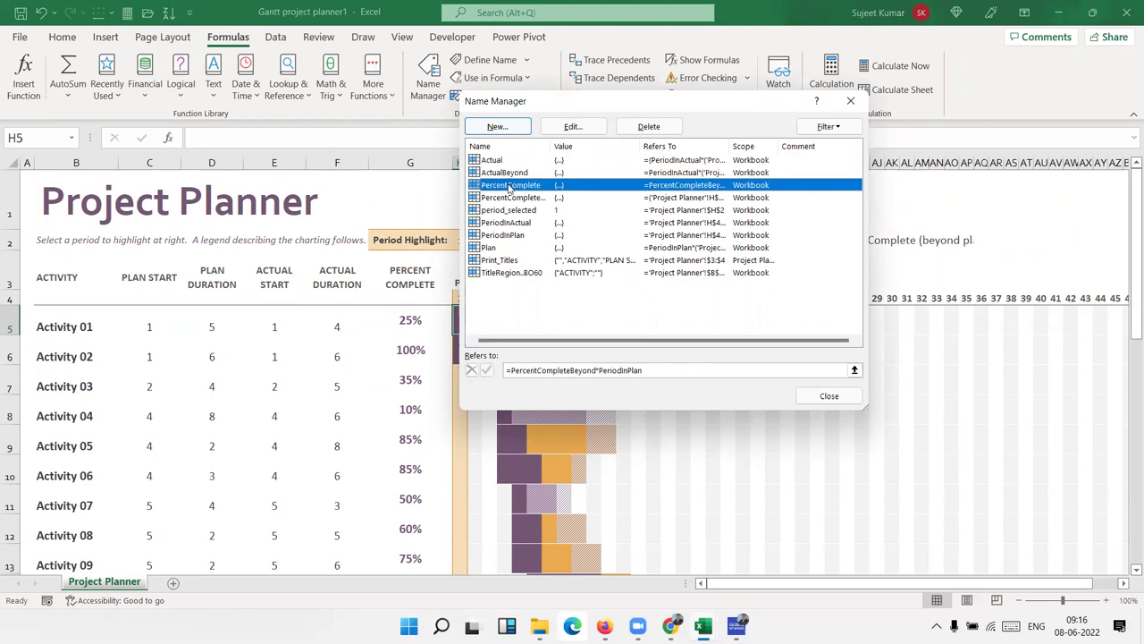
pyautogui.click(513, 197)
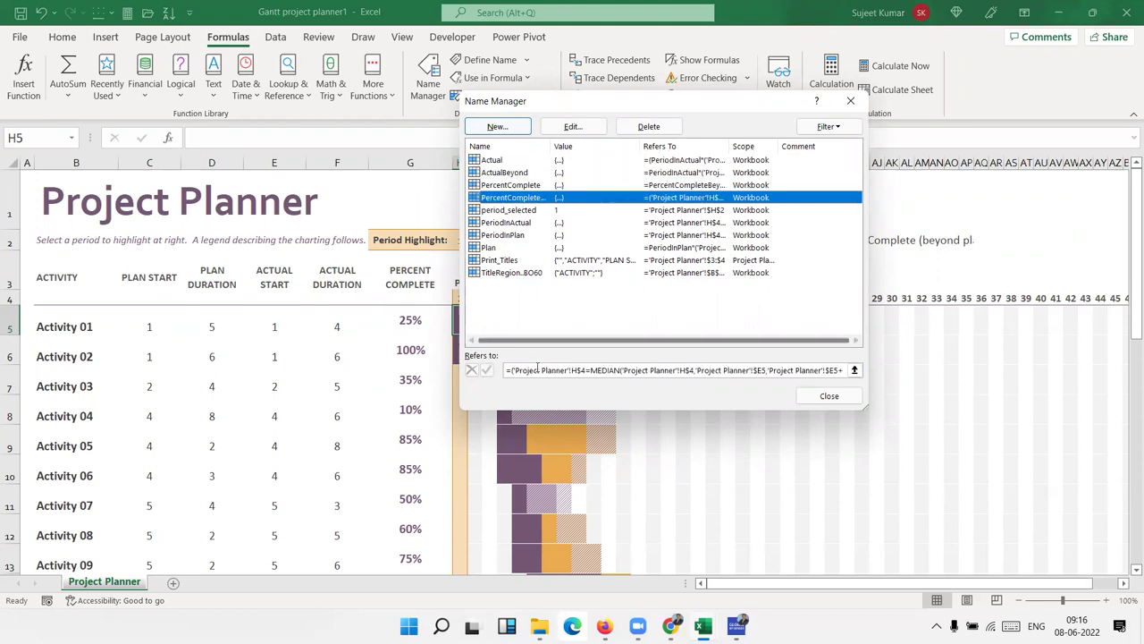
pyautogui.moveTo(537, 369); pyautogui.dragTo(741, 398)
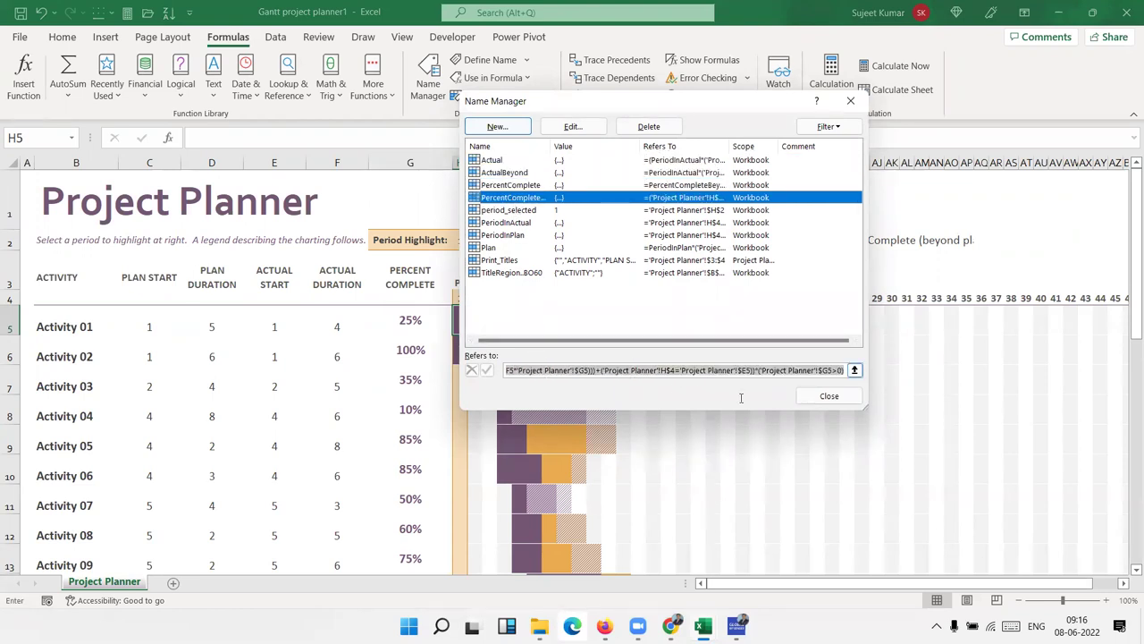
pyautogui.click(501, 214)
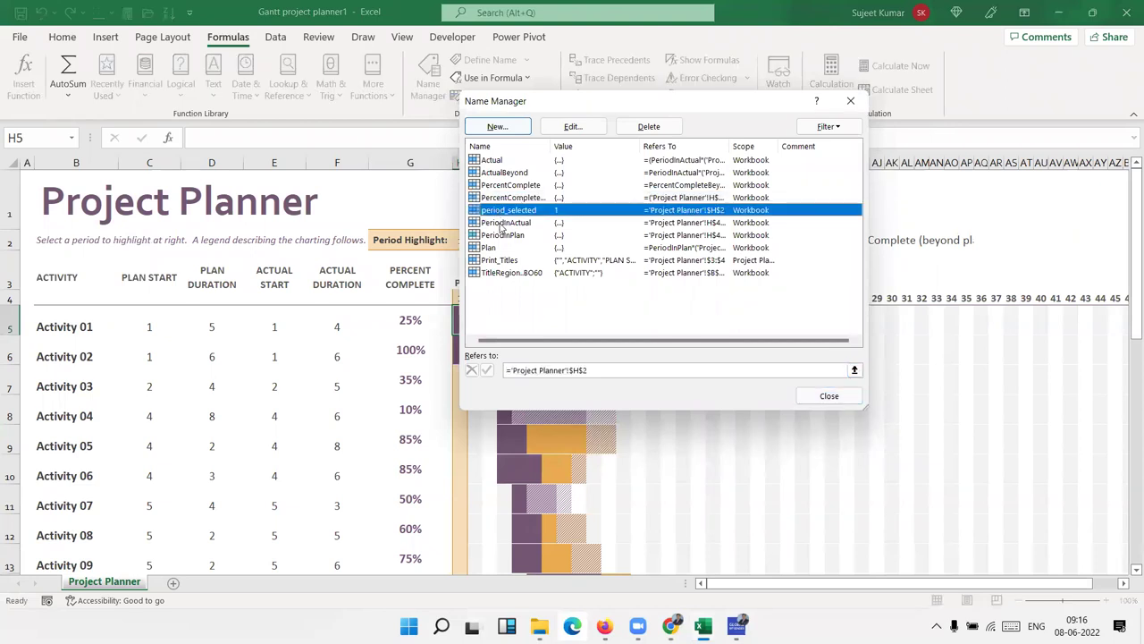
pyautogui.click(502, 222)
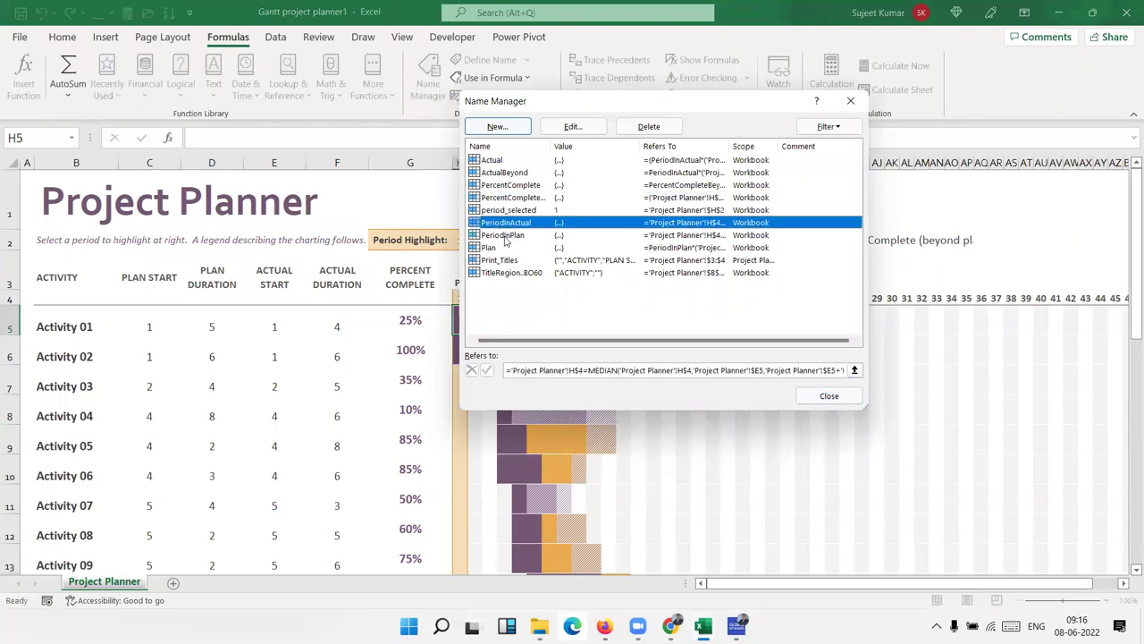
pyautogui.click(505, 236)
pyautogui.click(505, 249)
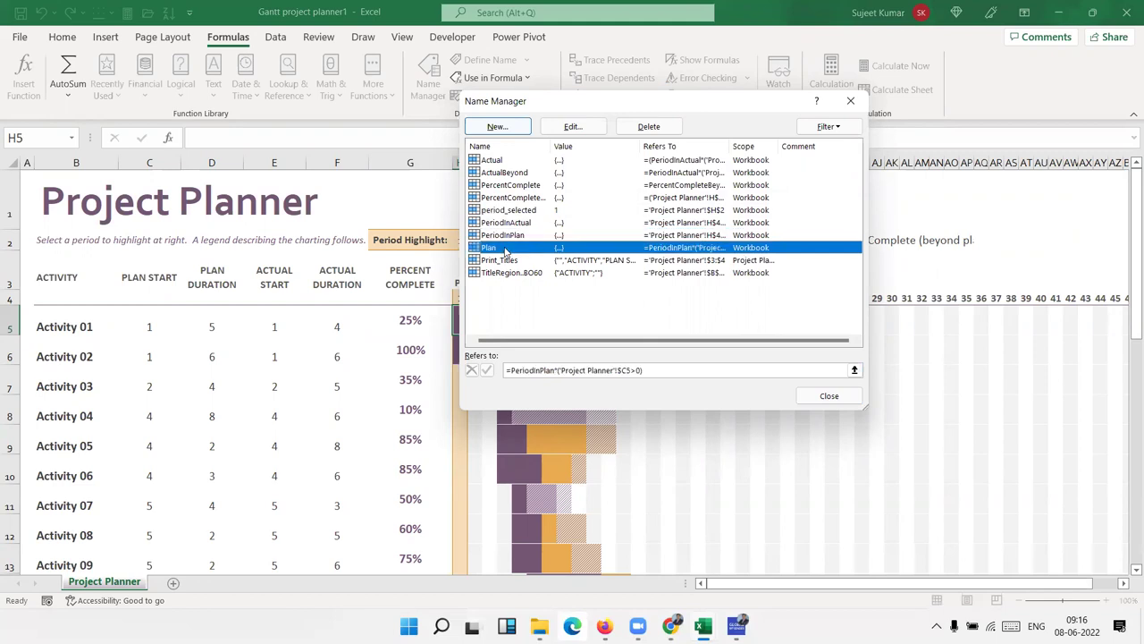
pyautogui.click(506, 261)
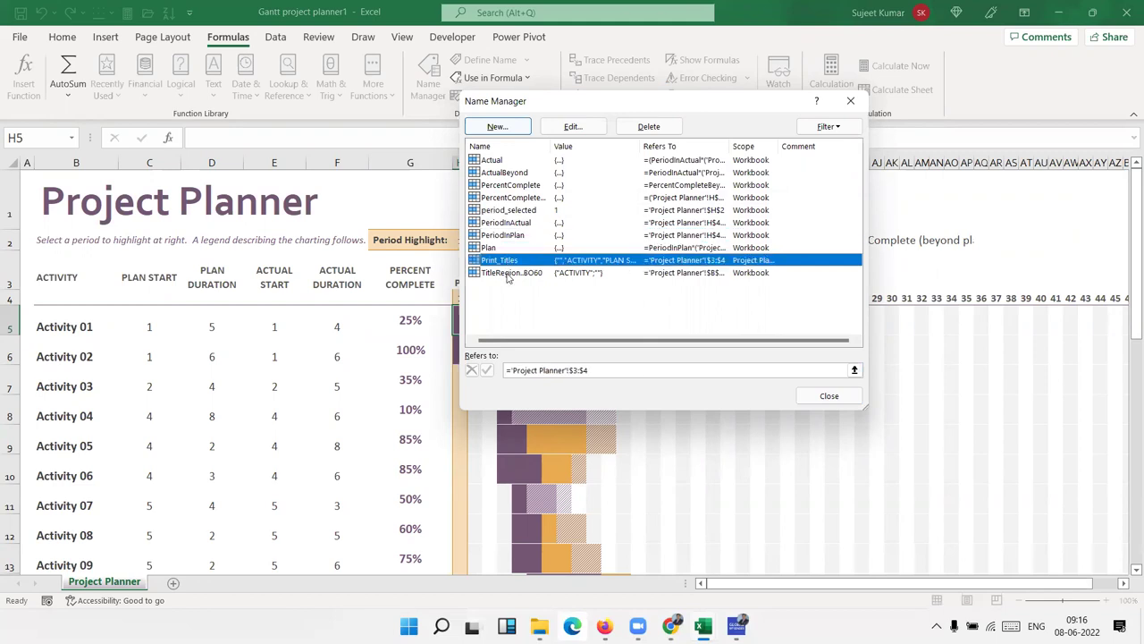
pyautogui.click(507, 272)
pyautogui.press('Escape')
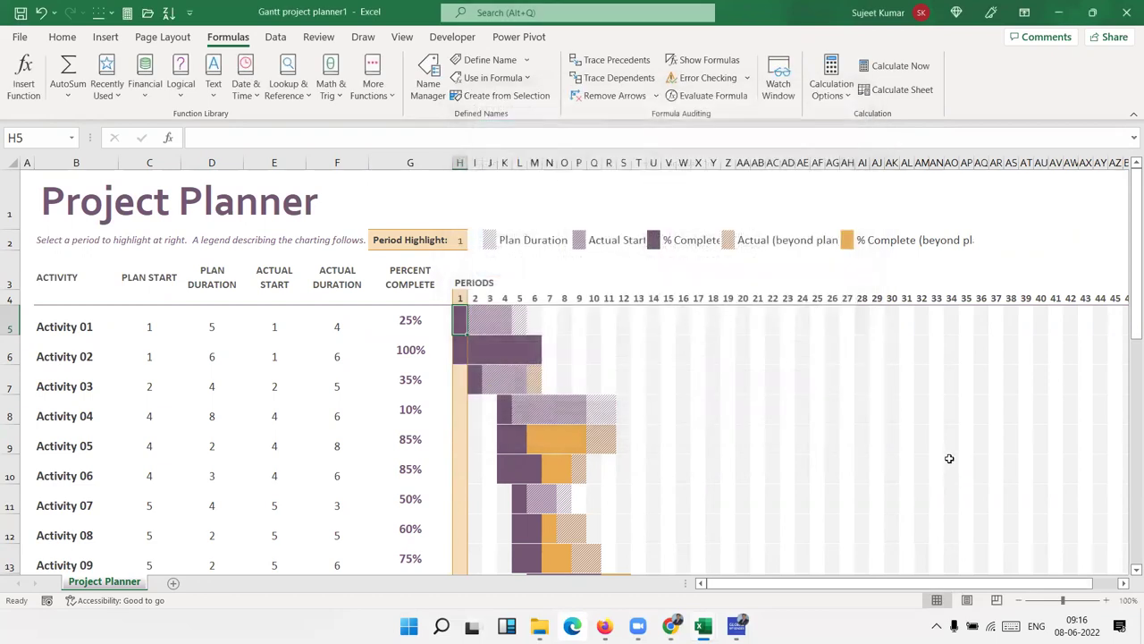
pyautogui.click(428, 90)
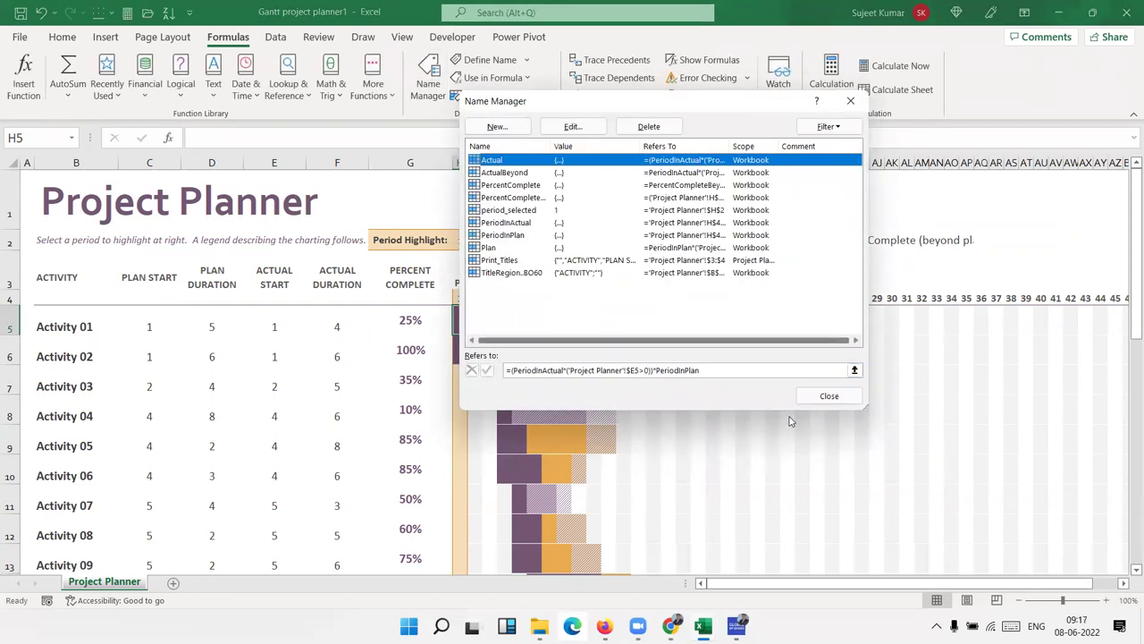
pyautogui.click(830, 396)
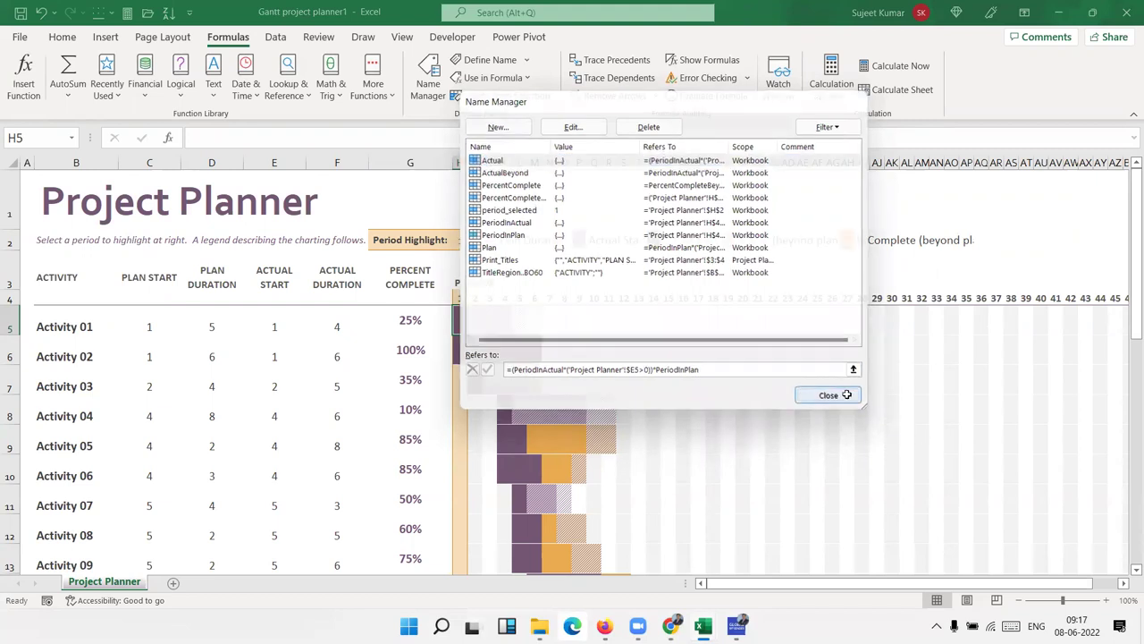
pyautogui.click(62, 37)
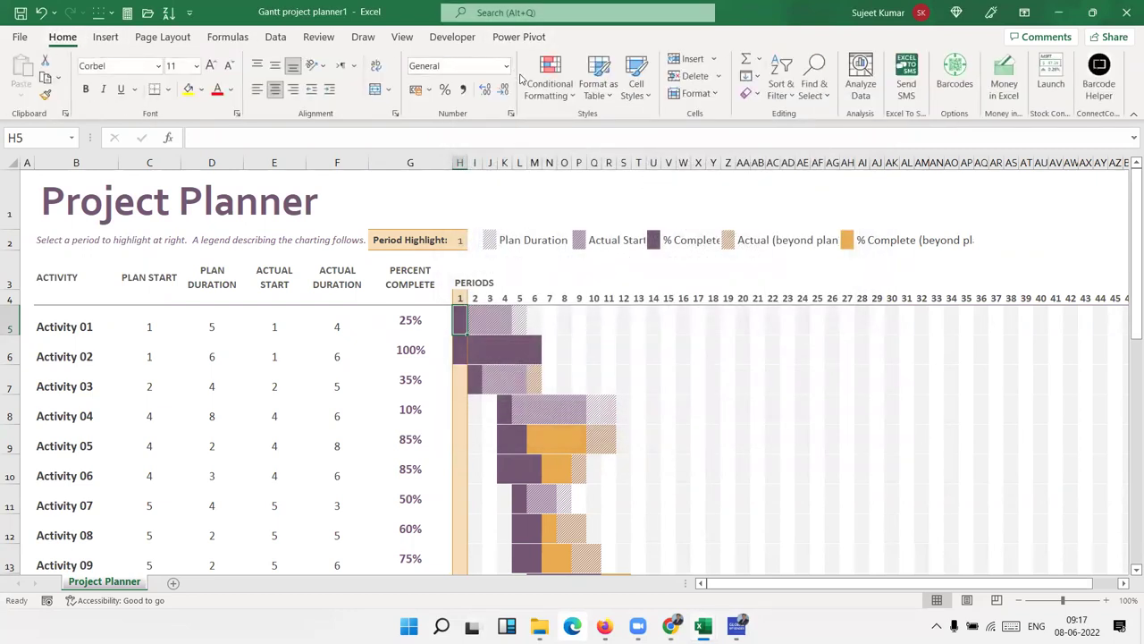
# Step: Inspect the planner template's conditional formatting rules: Actual, Plan, =MOD(COLUMN(),2) striping, and period highlight
pyautogui.click(548, 86)
pyautogui.click(616, 340)
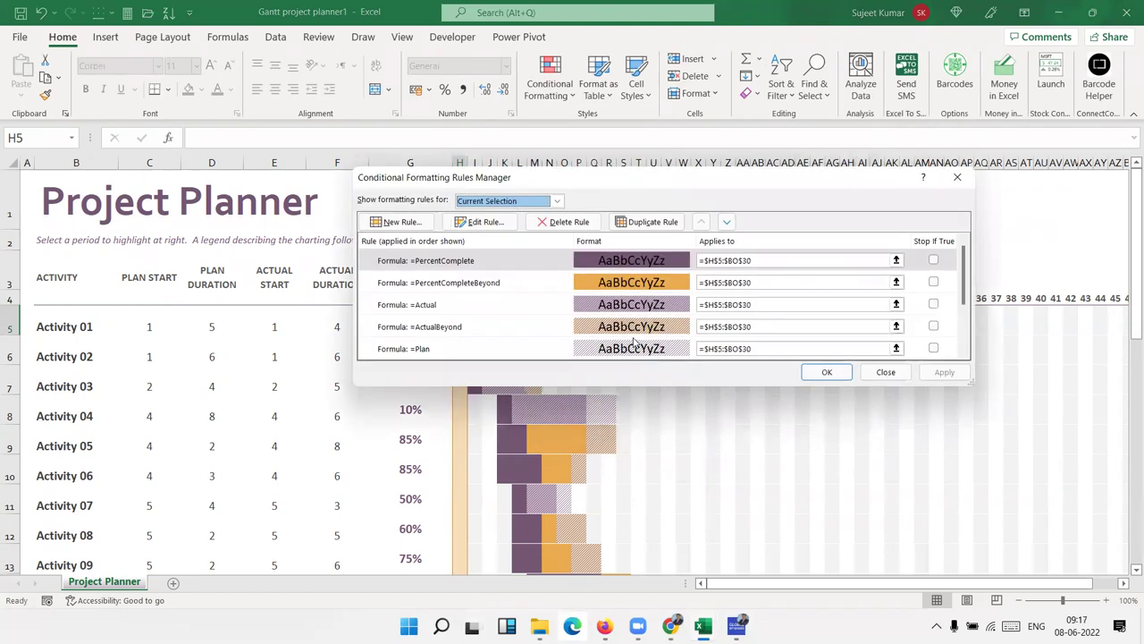
pyautogui.click(460, 309)
pyautogui.click(463, 342)
pyautogui.scroll(-2, 462, 342)
pyautogui.click(467, 311)
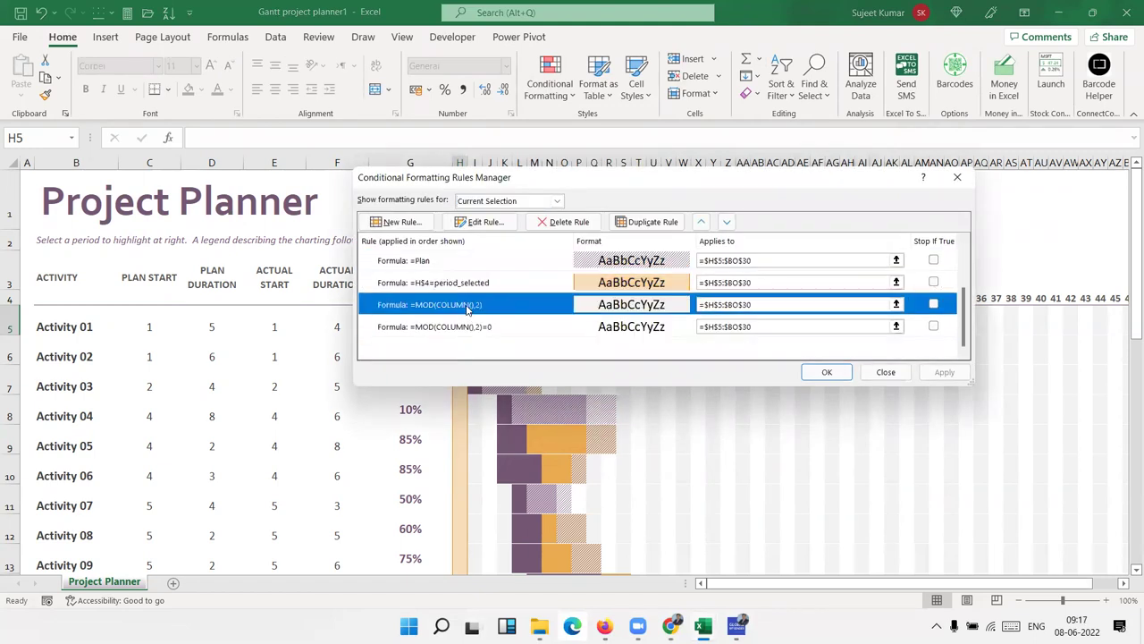
pyautogui.click(474, 327)
pyautogui.click(475, 283)
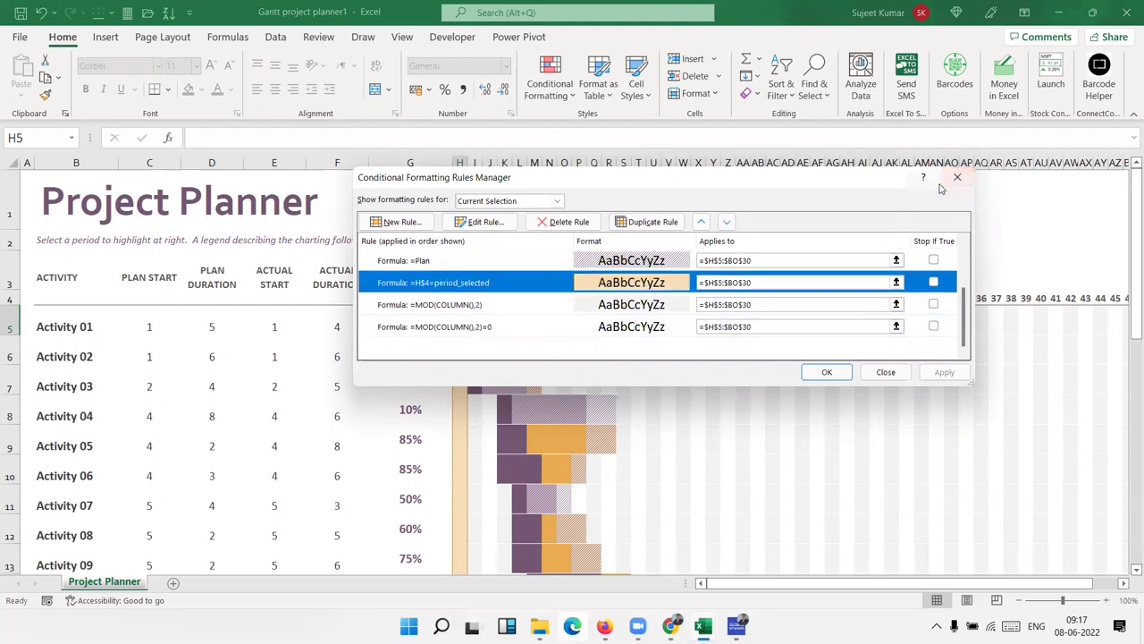
# Step: Close the rules list and the Gantt planner workbook, then select cell E2 on Book7's Sheet2
pyautogui.press('Escape')
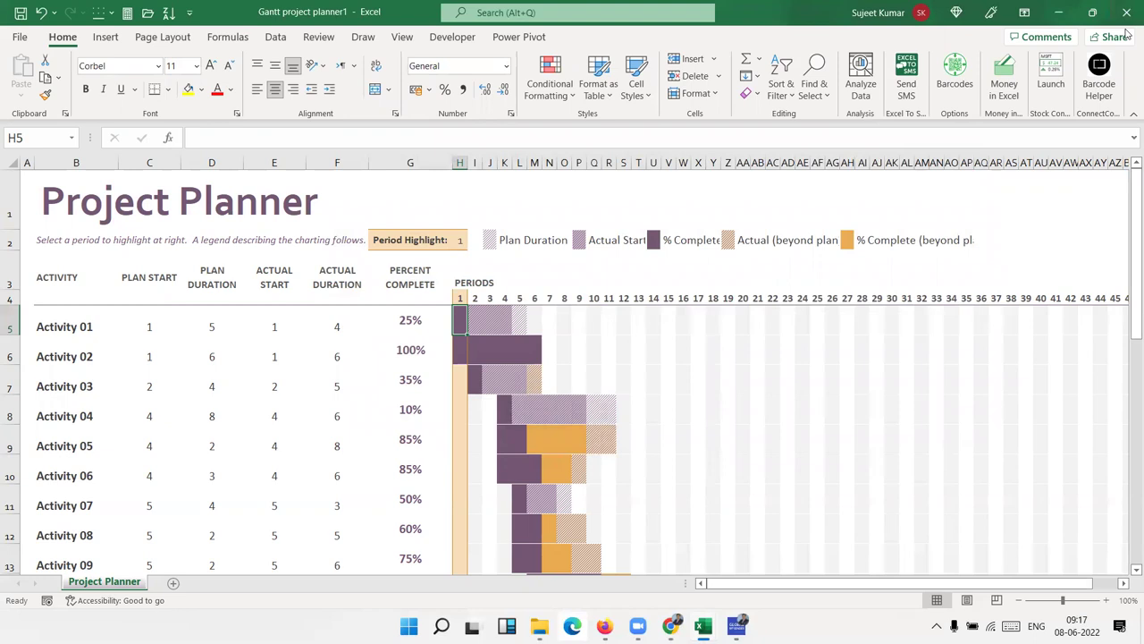
pyautogui.click(1126, 12)
pyautogui.click(177, 200)
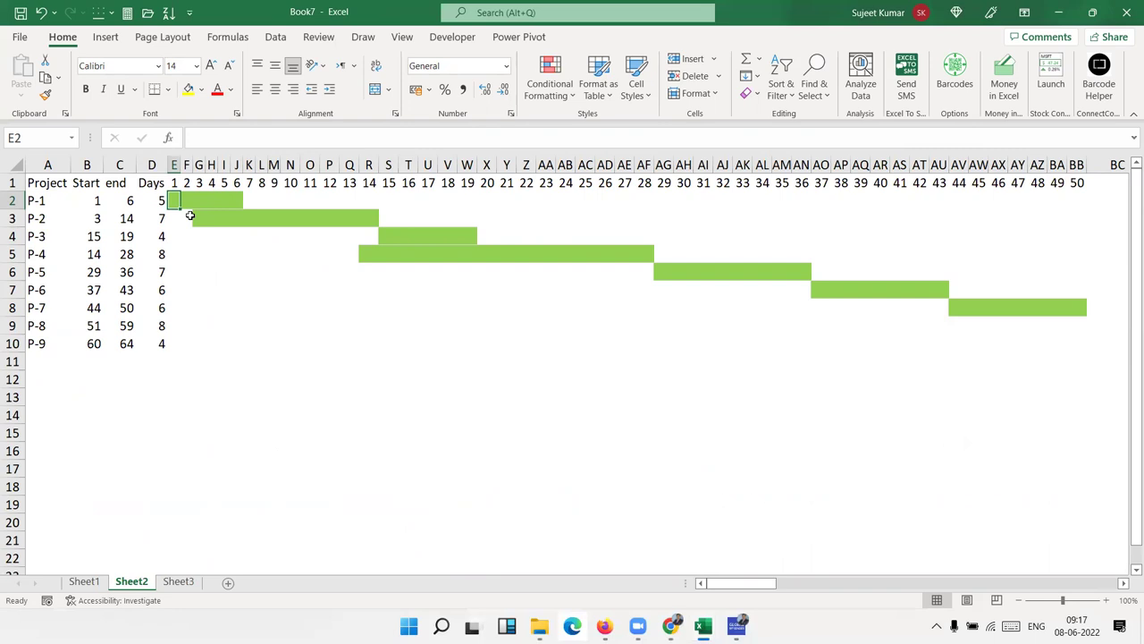
pyautogui.click(228, 36)
pyautogui.click(144, 87)
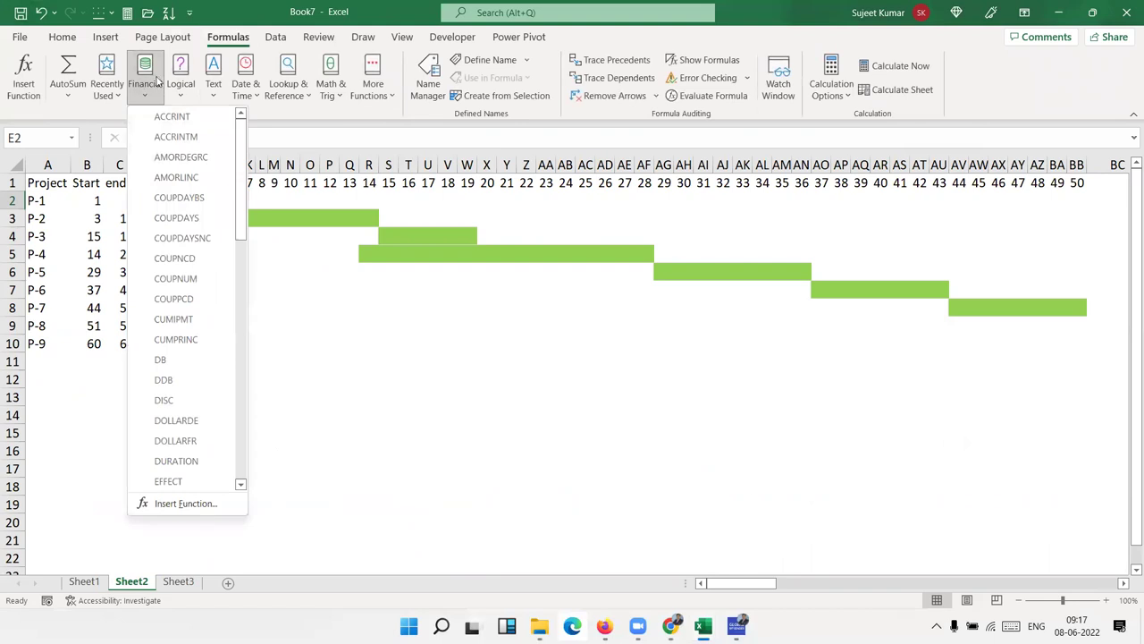
pyautogui.click(184, 83)
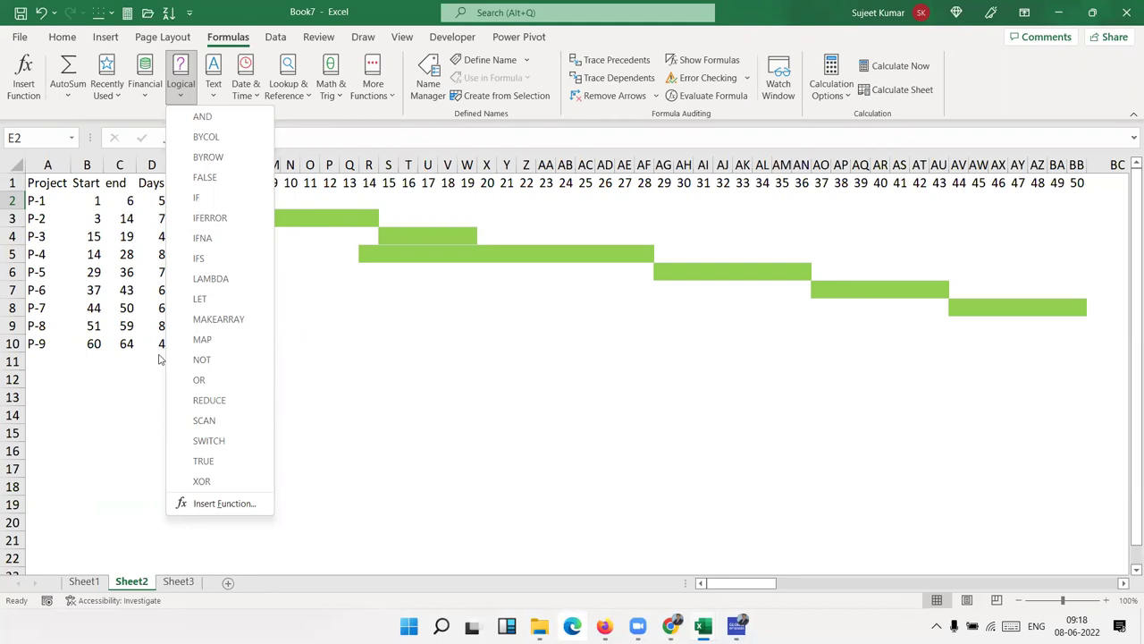
pyautogui.click(423, 364)
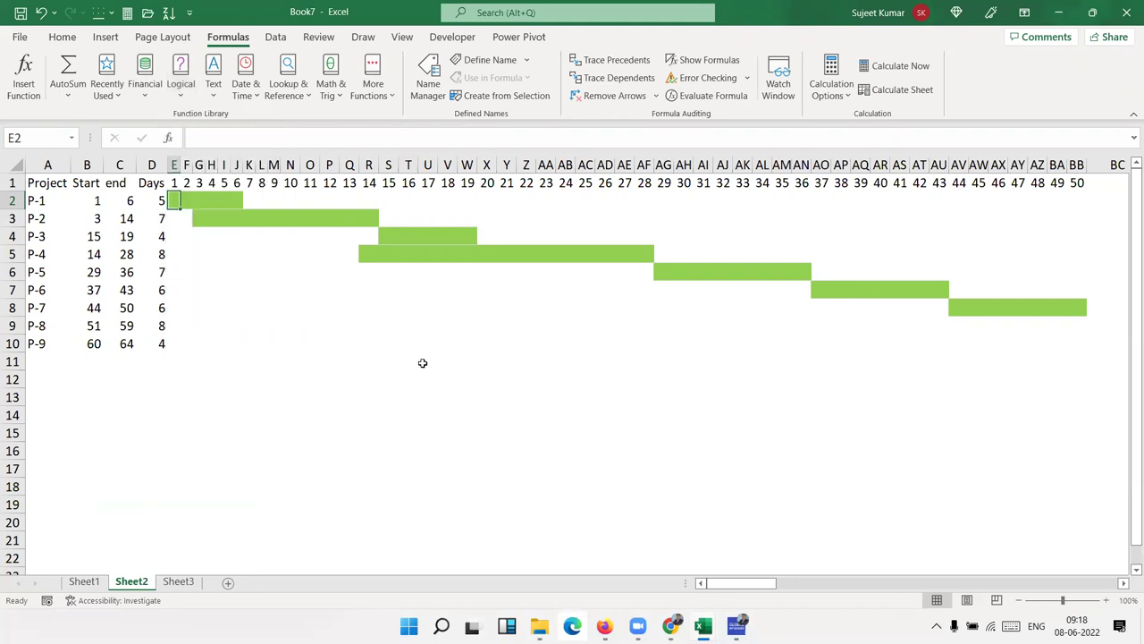
pyautogui.click(217, 91)
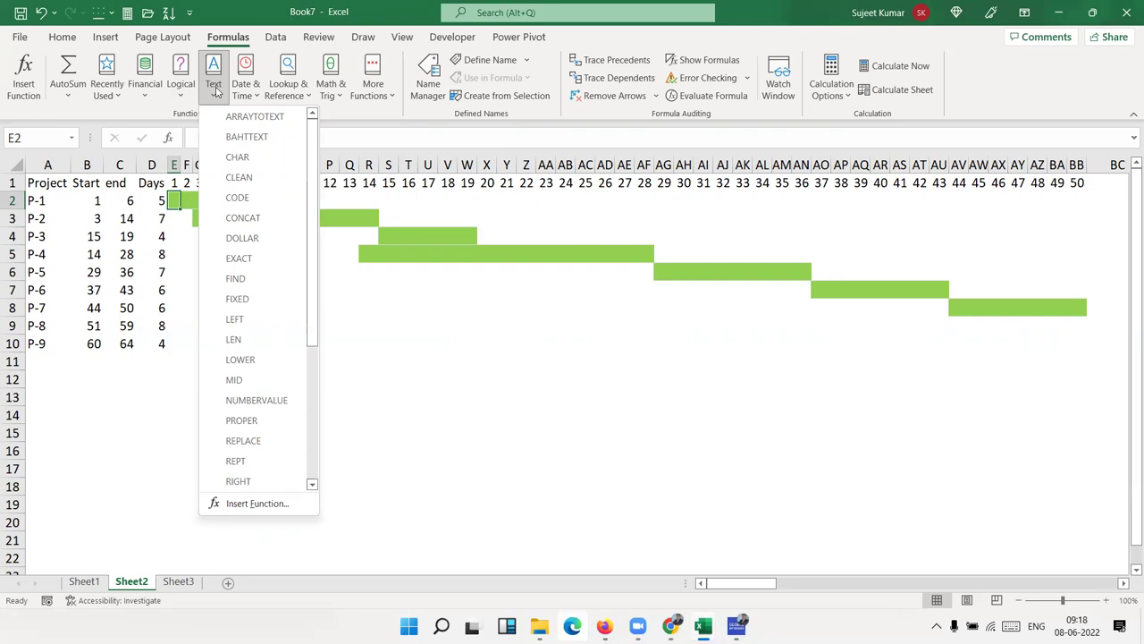
pyautogui.click(216, 91)
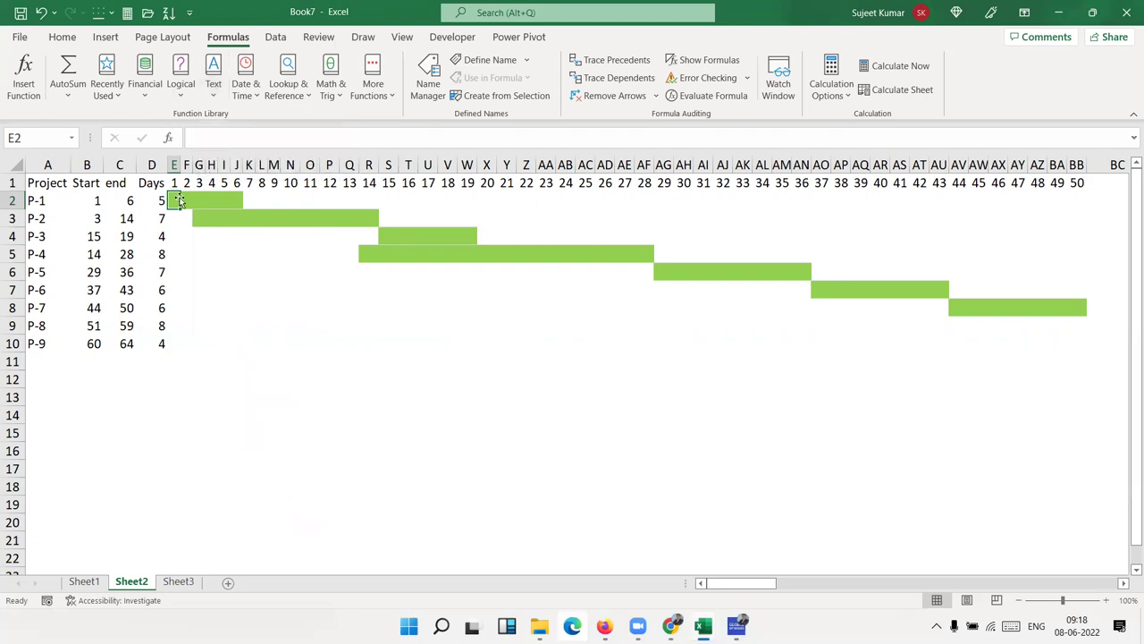
pyautogui.moveTo(174, 200)
pyautogui.mouseDown()
pyautogui.moveTo(936, 228)
pyautogui.moveTo(1085, 349)
pyautogui.mouseUp()
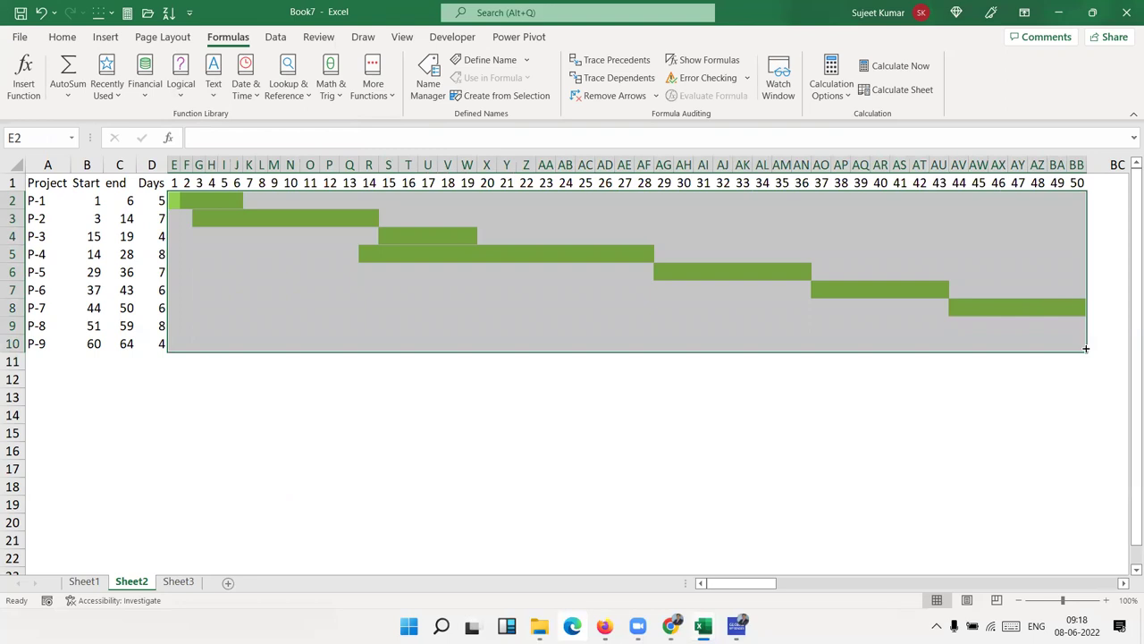
pyautogui.click(303, 250)
pyautogui.press('Left')
pyautogui.press('Left')
pyautogui.press('Left')
pyautogui.press('Down')
pyautogui.press('Down')
pyautogui.press('Down')
pyautogui.press('Left')
pyautogui.press('Left')
pyautogui.press('Left')
pyautogui.press('Left')
pyautogui.press('Left')
pyautogui.press('Down')
pyautogui.press('Down')
pyautogui.press('Left')
pyautogui.press('Left')
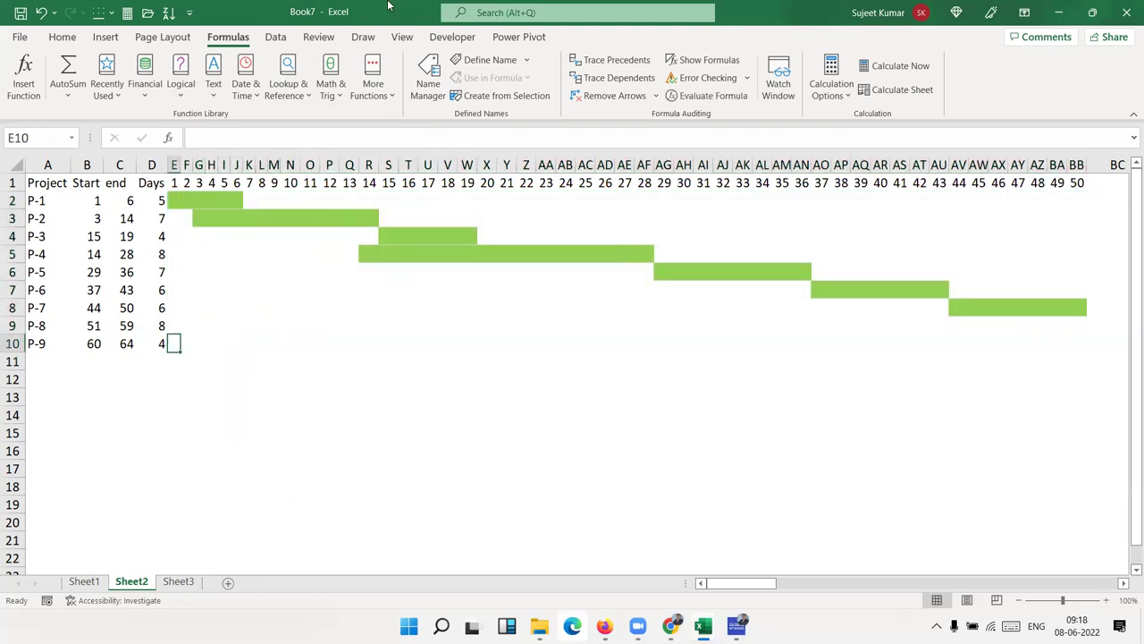